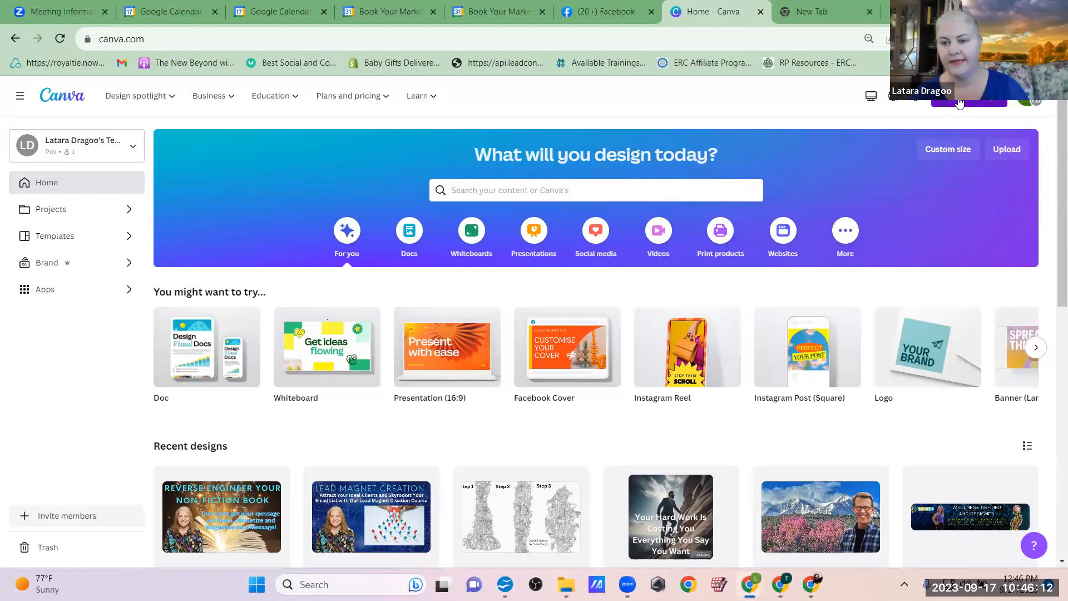
- Create a new blank square Instagram Post design at 1080 × 1080 px
{"action": "left_click", "coordinate": [960, 104]}
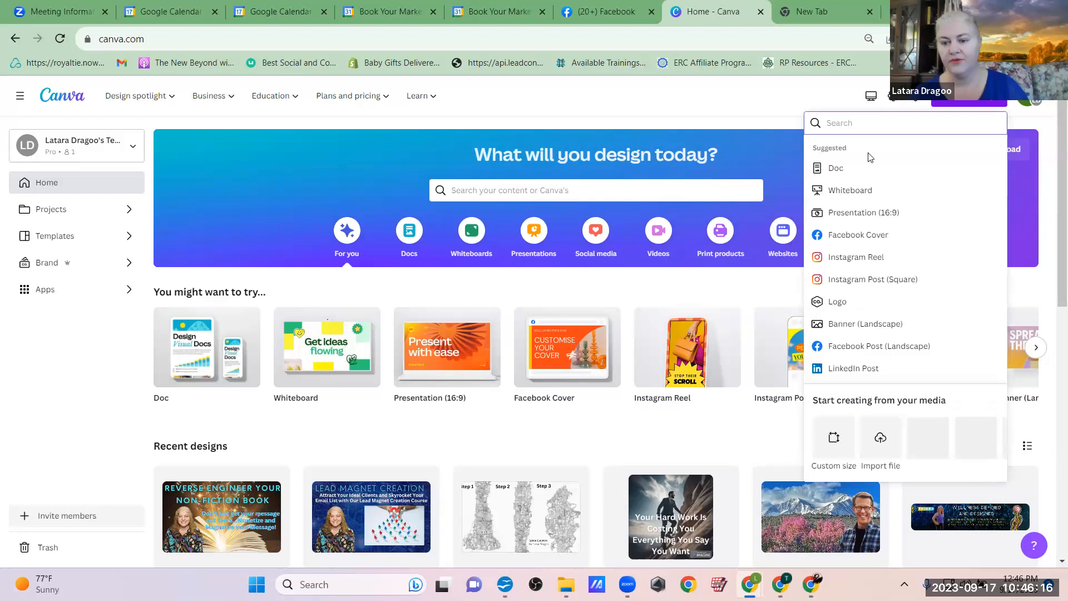
{"action": "scroll", "coordinate": [918, 263], "scroll_direction": "down", "scroll_amount": 1}
{"action": "scroll", "coordinate": [918, 262], "scroll_direction": "down", "scroll_amount": 2}
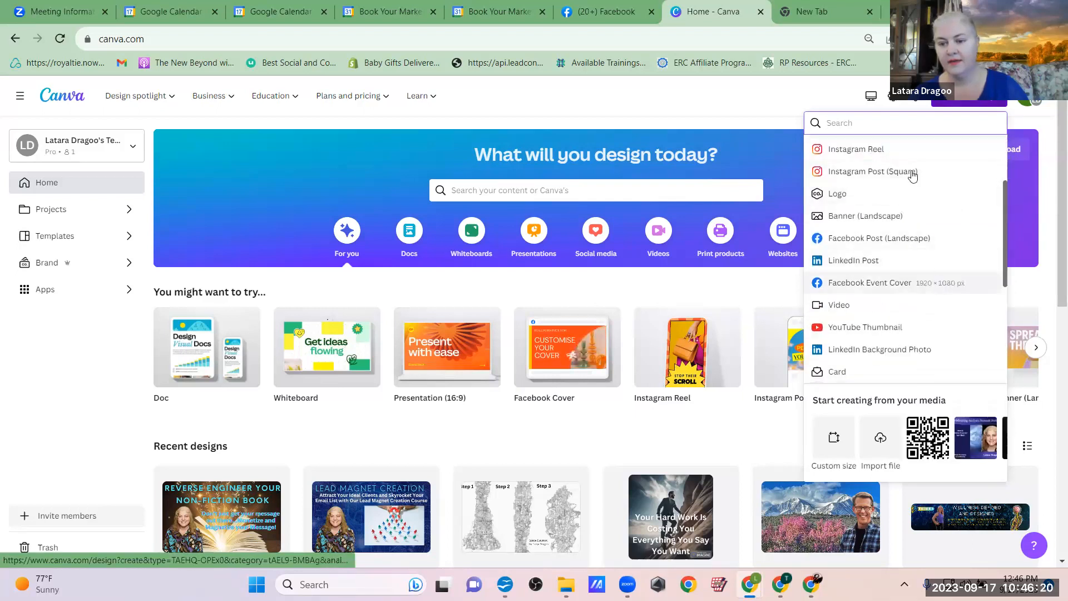
{"action": "scroll", "coordinate": [904, 220], "scroll_direction": "up", "scroll_amount": 2}
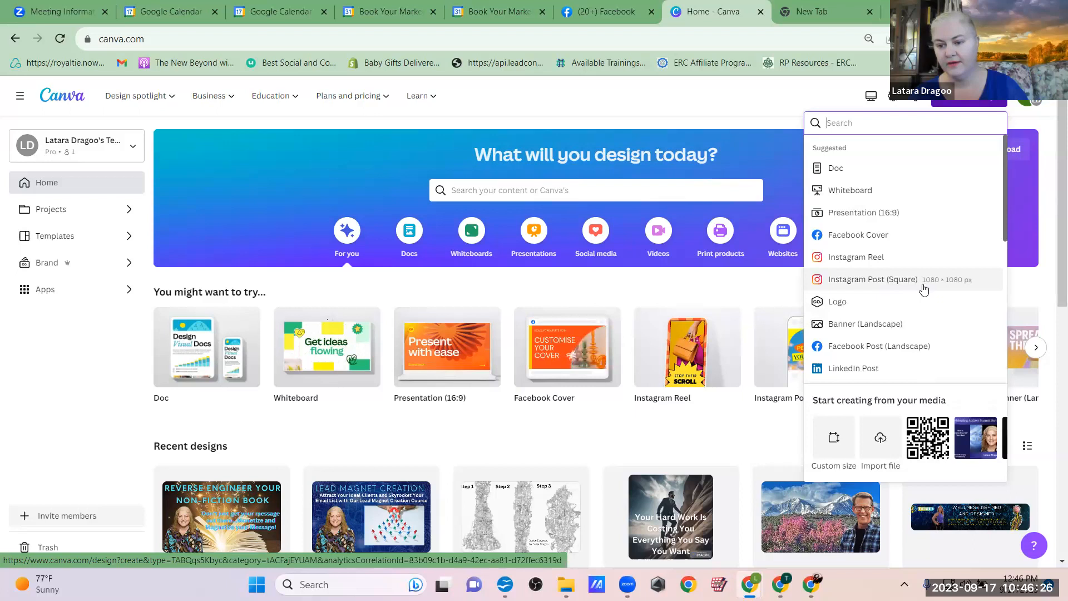
{"action": "left_click", "coordinate": [956, 283]}
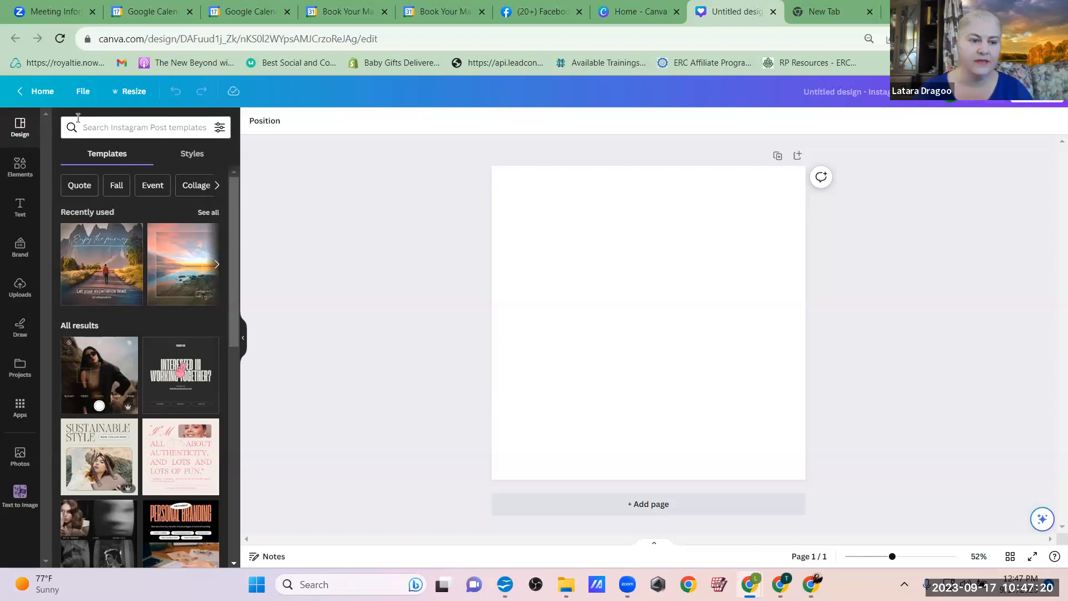
- Search the templates for "ocean sunset" and apply the Beautiful Sunset Quotes Instagram Post template to the page
{"action": "left_click", "coordinate": [105, 126]}
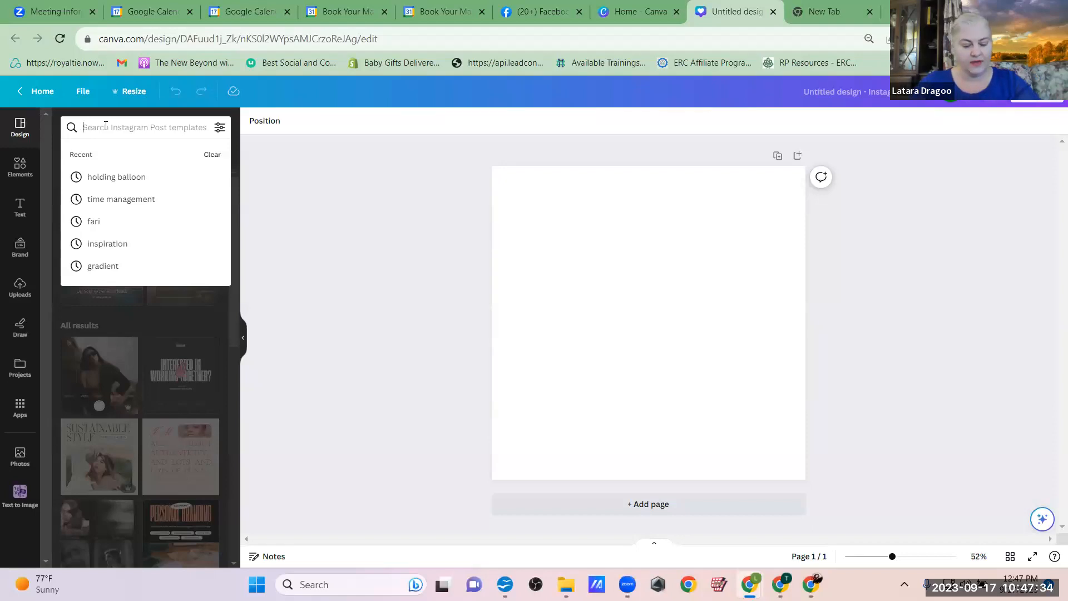
{"action": "type", "text": "ocean"}
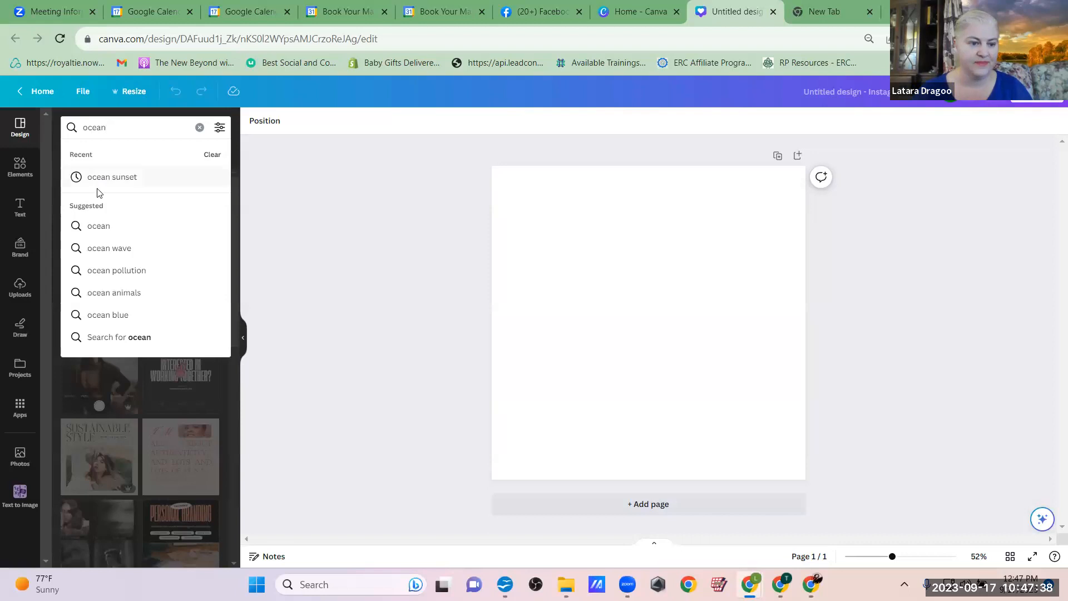
{"action": "left_click", "coordinate": [108, 176]}
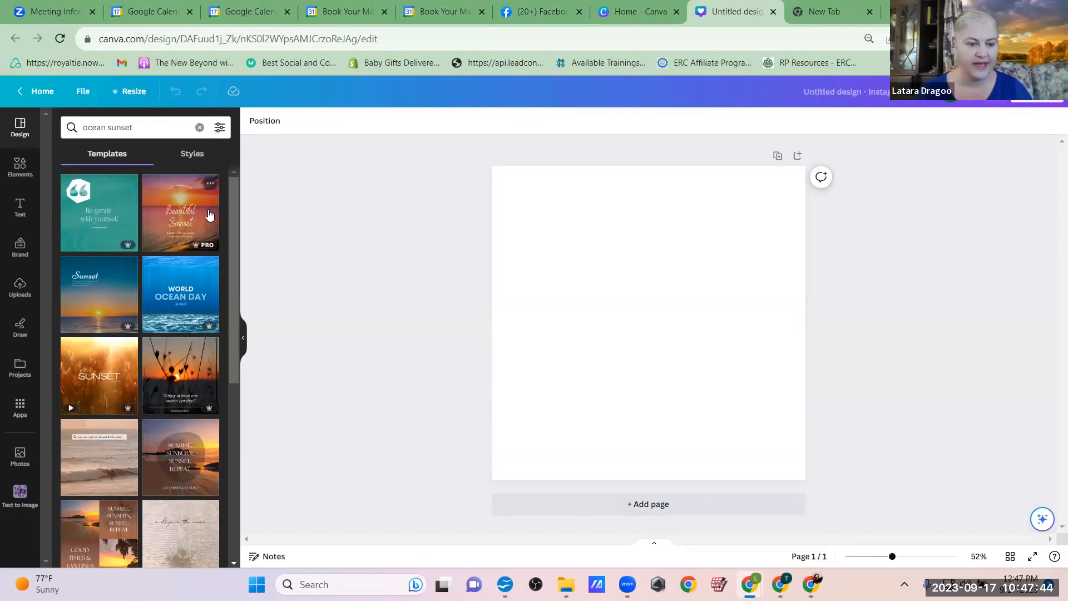
{"action": "left_click", "coordinate": [174, 215]}
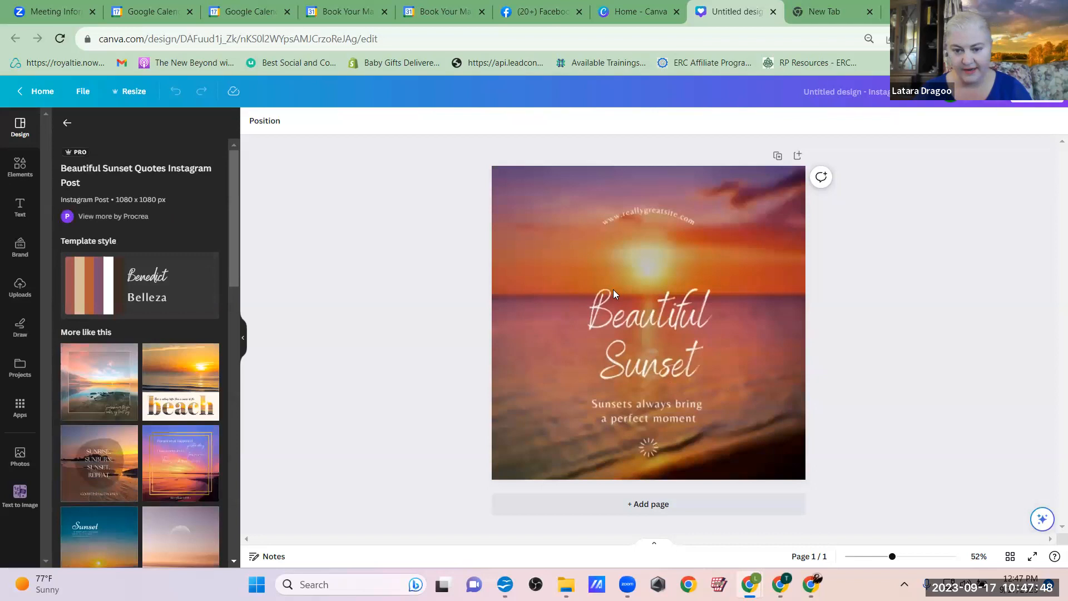
{"action": "left_click", "coordinate": [612, 289]}
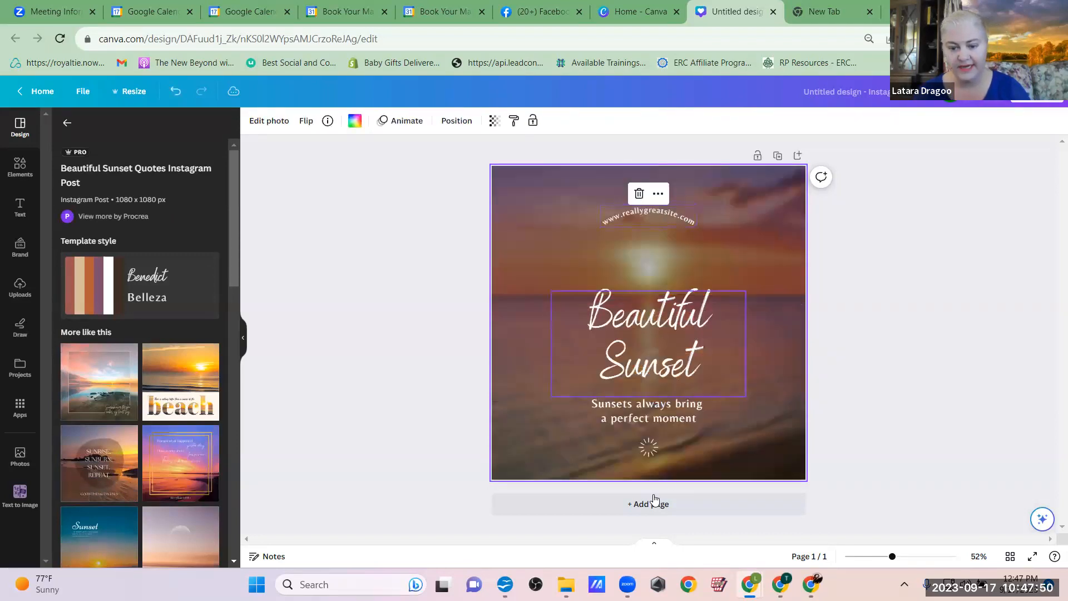
{"action": "left_click", "coordinate": [650, 374]}
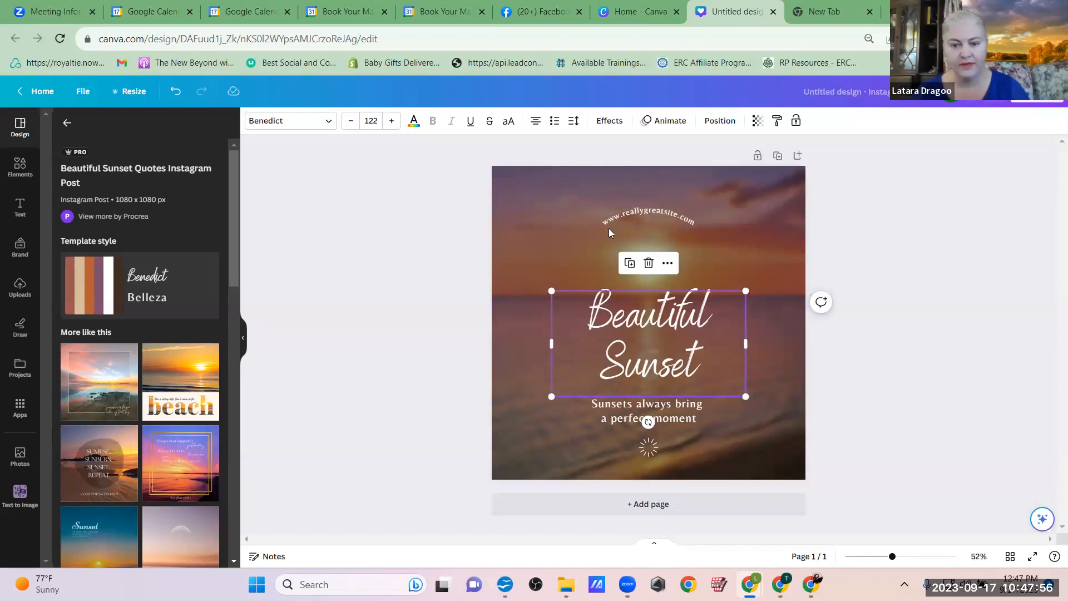
{"action": "left_click", "coordinate": [633, 210]}
{"action": "left_click", "coordinate": [633, 210]}
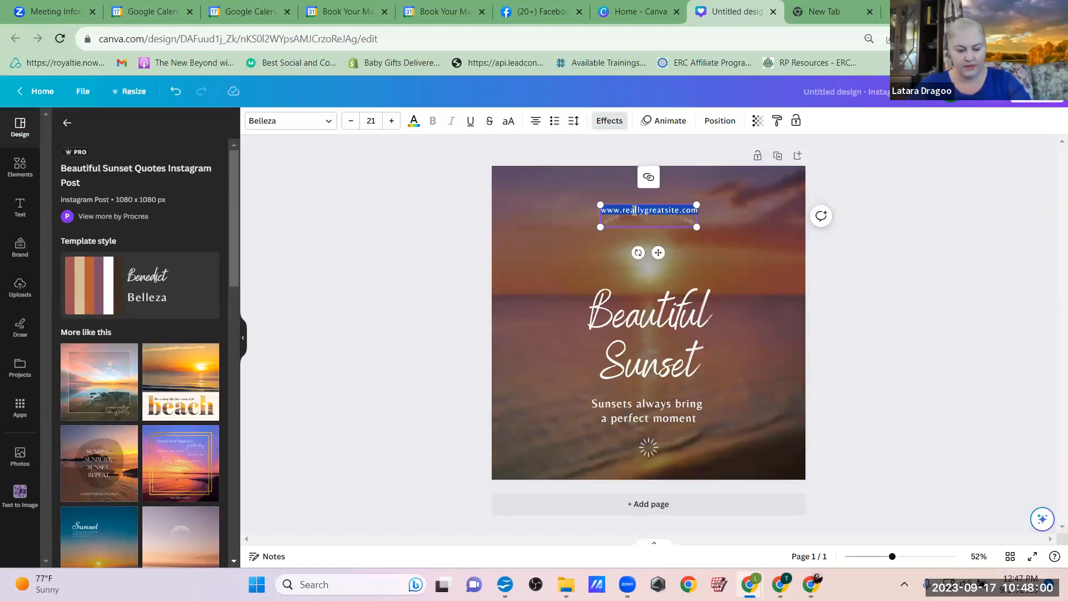
{"action": "type", "text": "www.f"}
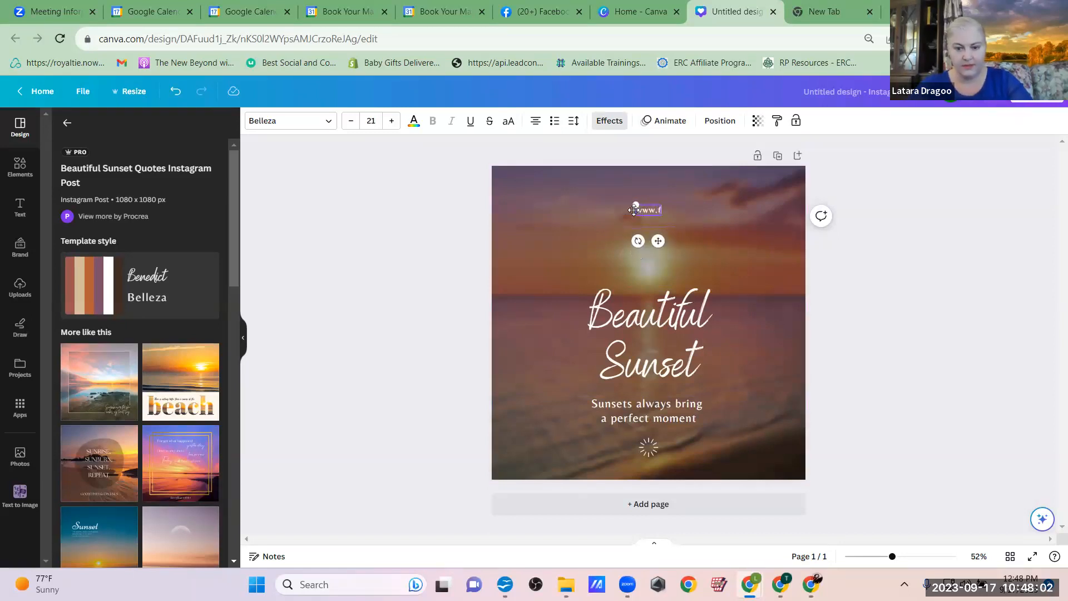
{"action": "type", "text": "arittrans"}
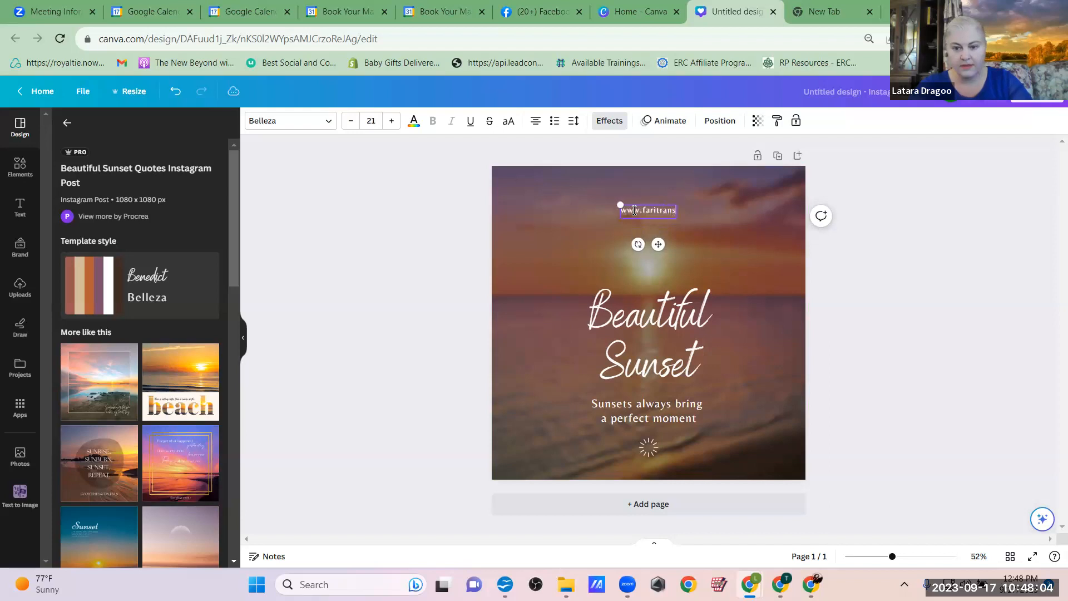
{"action": "type", "text": "formation.com"}
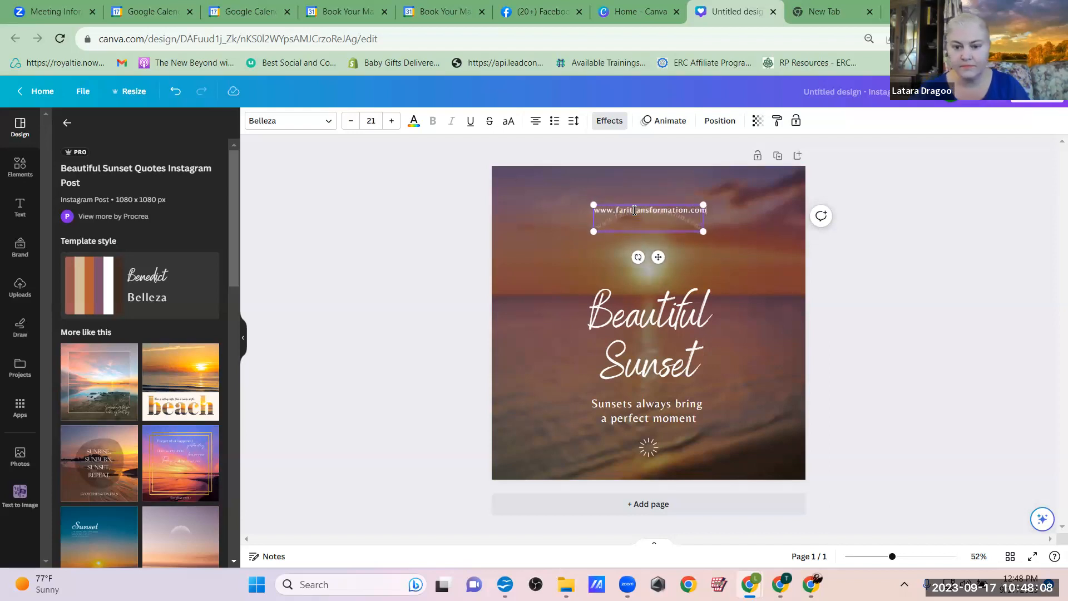
{"action": "key", "text": "ctrl+a"}
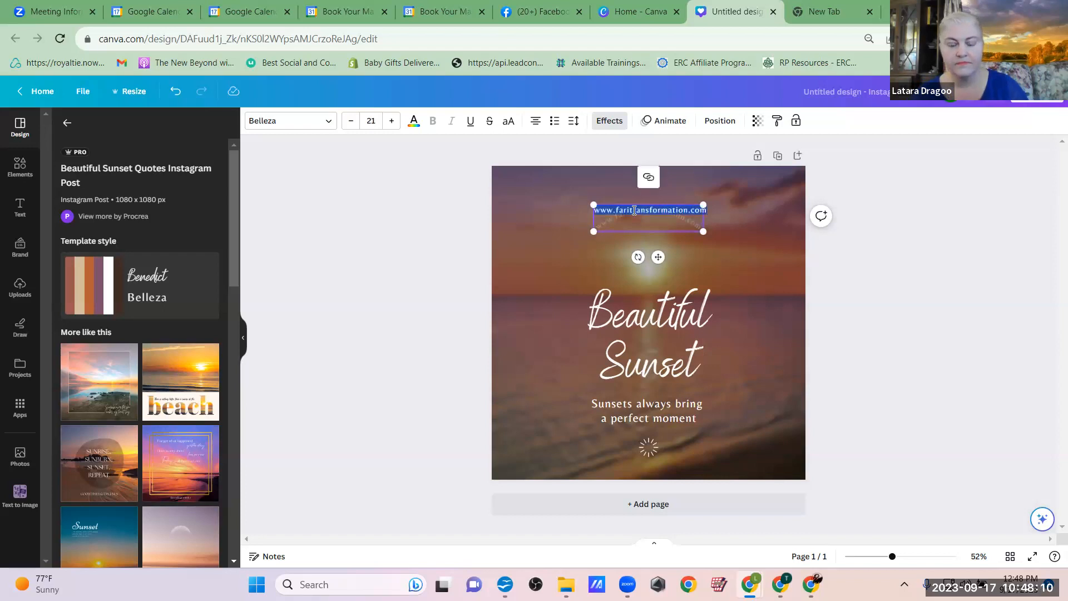
{"action": "left_click", "coordinate": [511, 123]}
{"action": "left_click", "coordinate": [423, 247]}
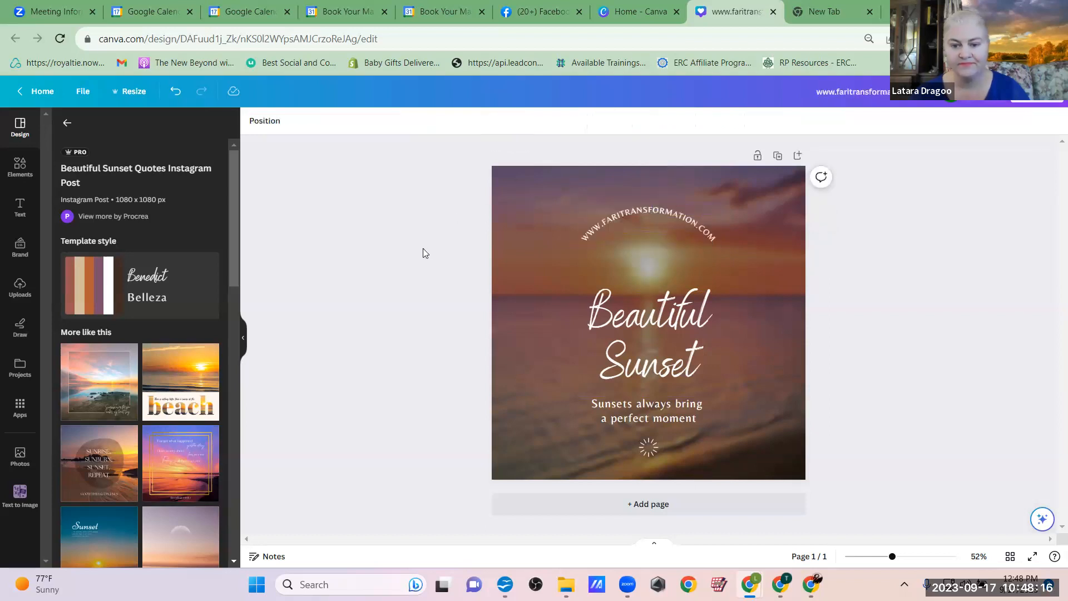
{"action": "double_click", "coordinate": [625, 331]}
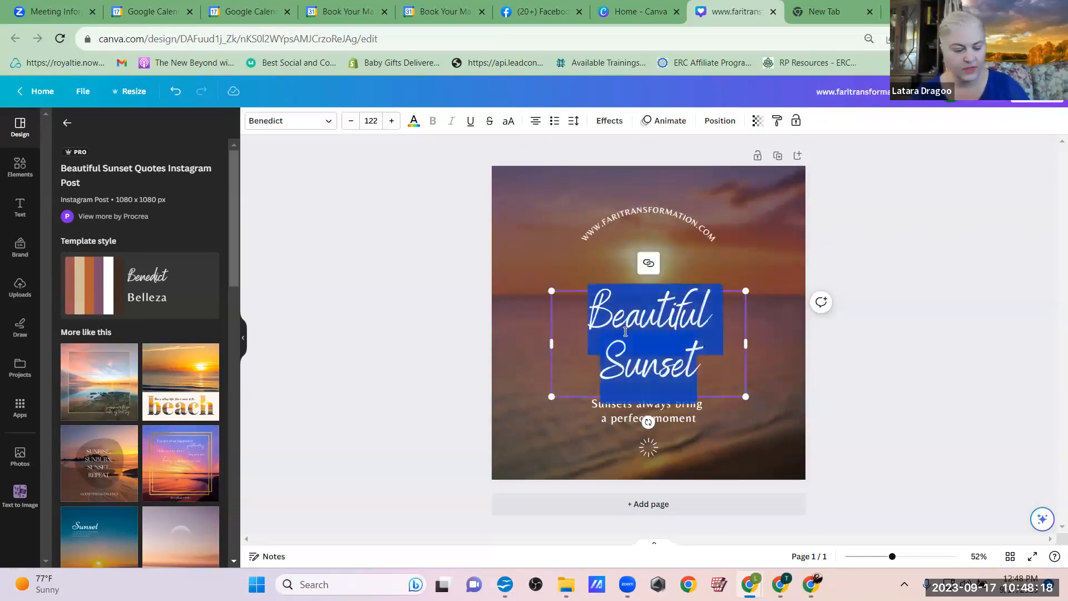
{"action": "left_click", "coordinate": [626, 332]}
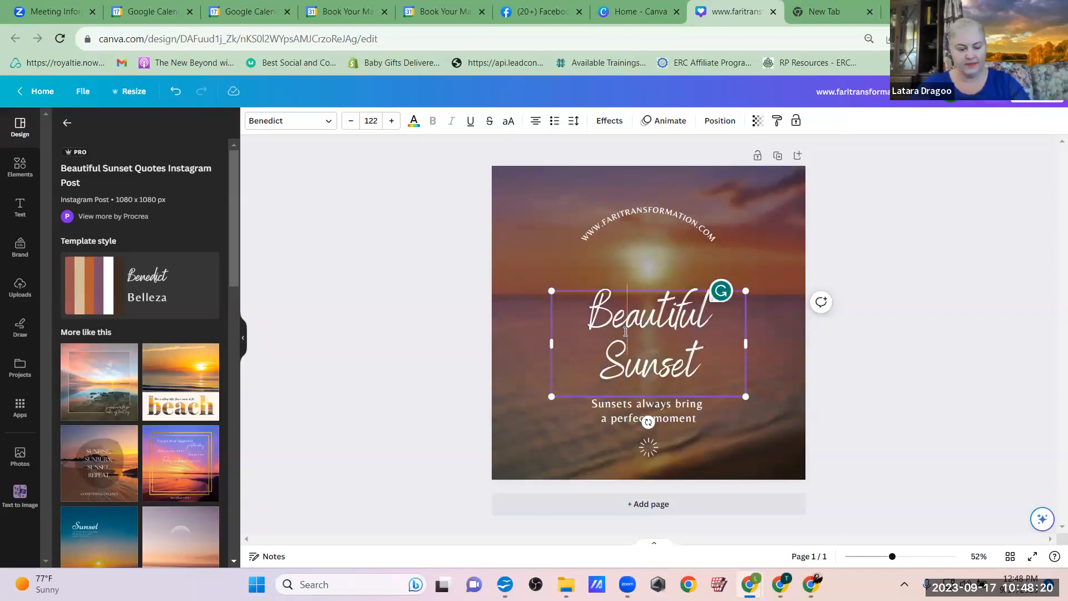
{"action": "triple_click", "coordinate": [626, 332]}
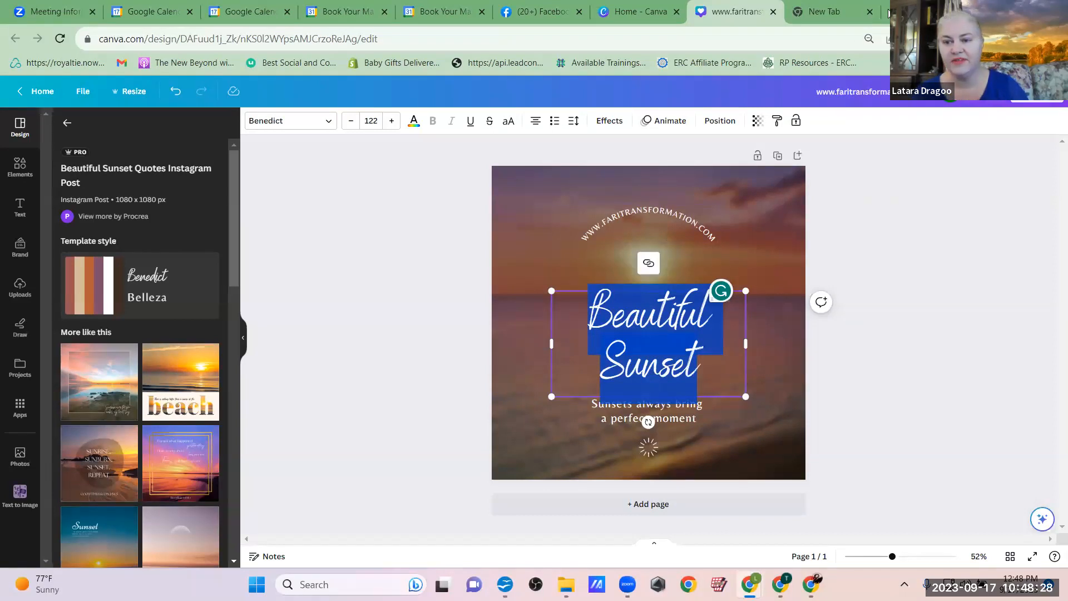
{"action": "key", "text": "Escape"}
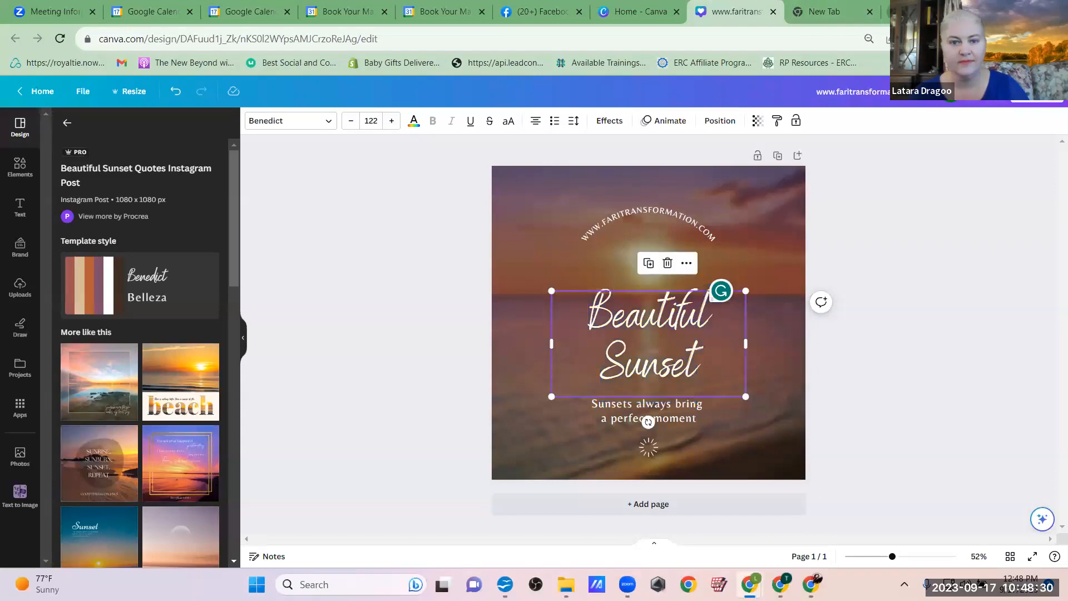
- Search the web for "byron katie quotes" in a new browser tab and open the Goodreads quotes page
{"action": "key", "text": "ctrl+t"}
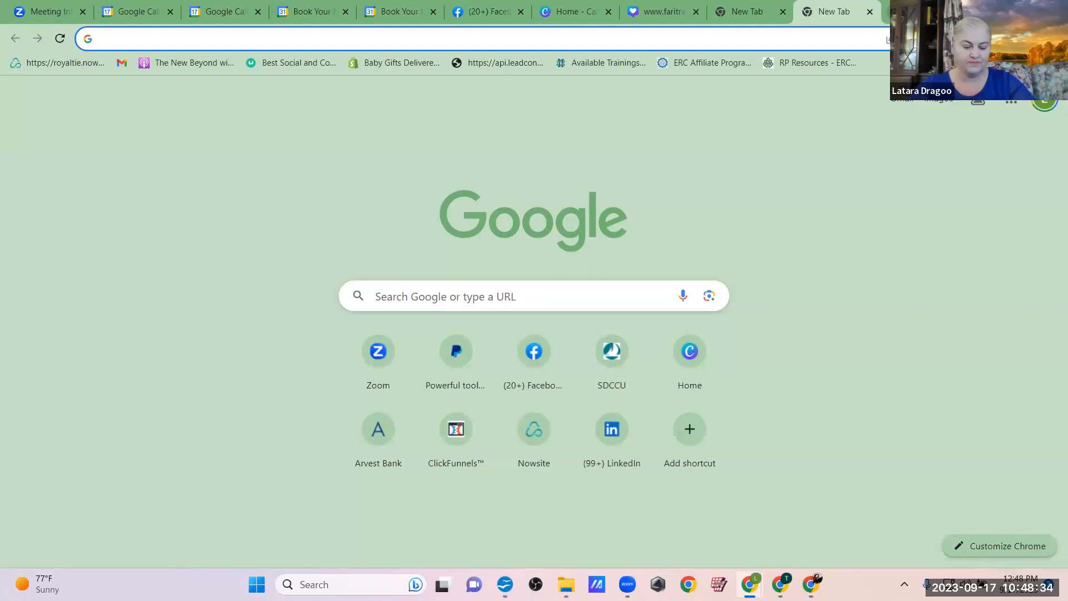
{"action": "type", "text": "byron "}
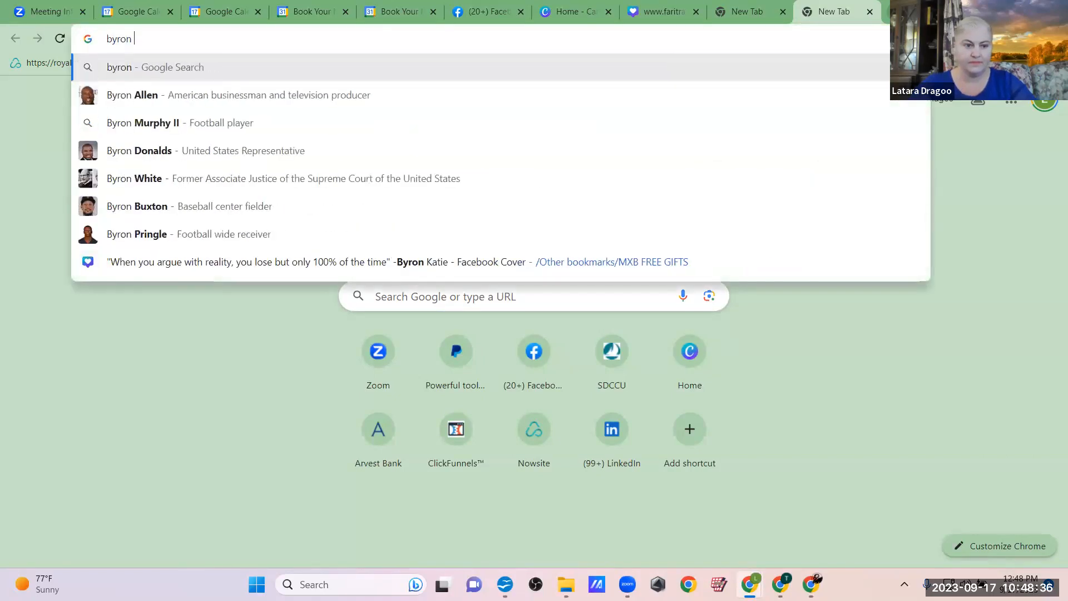
{"action": "type", "text": "katie "}
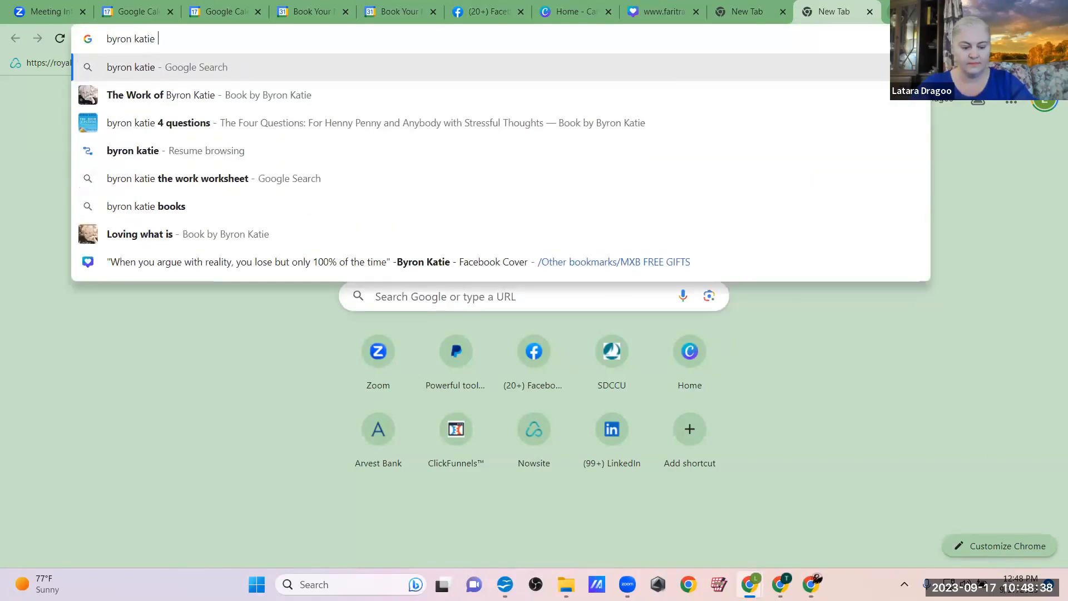
{"action": "type", "text": "quote"}
{"action": "key", "text": "Return"}
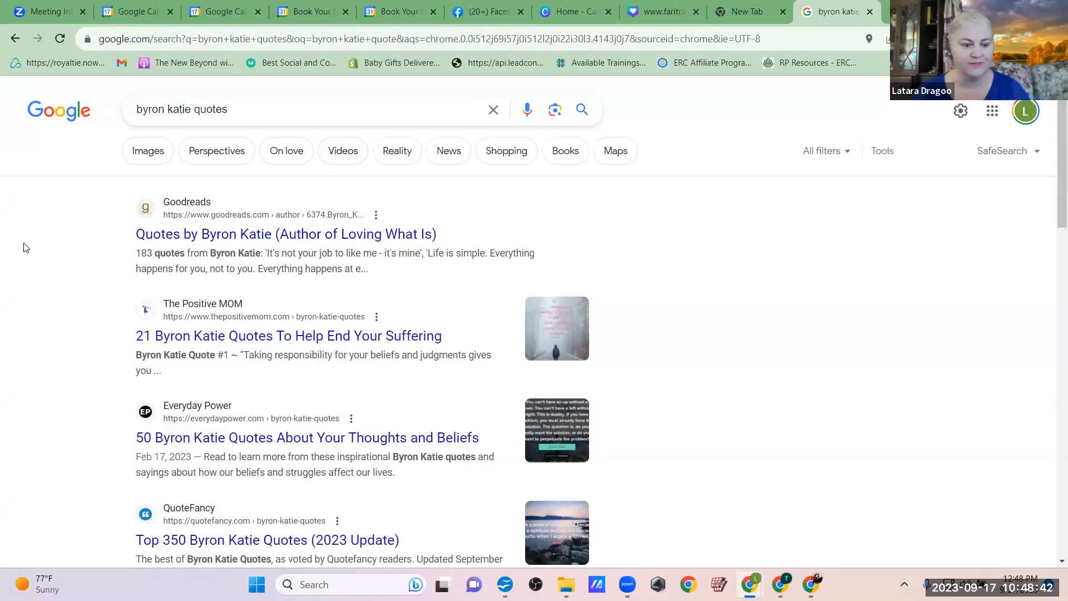
{"action": "left_click", "coordinate": [206, 235]}
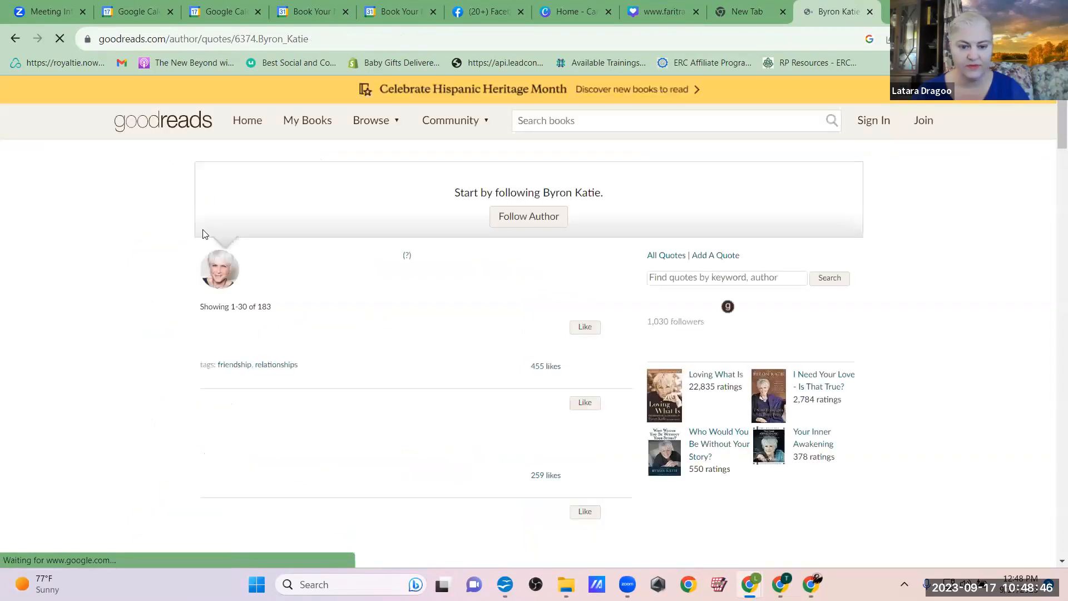
- Copy the "Life is simple. Everything happens for you" quote with its attribution and replace the "Beautiful Sunset" heading in the Canva design with it
{"action": "scroll", "coordinate": [370, 248], "scroll_direction": "down", "scroll_amount": 3}
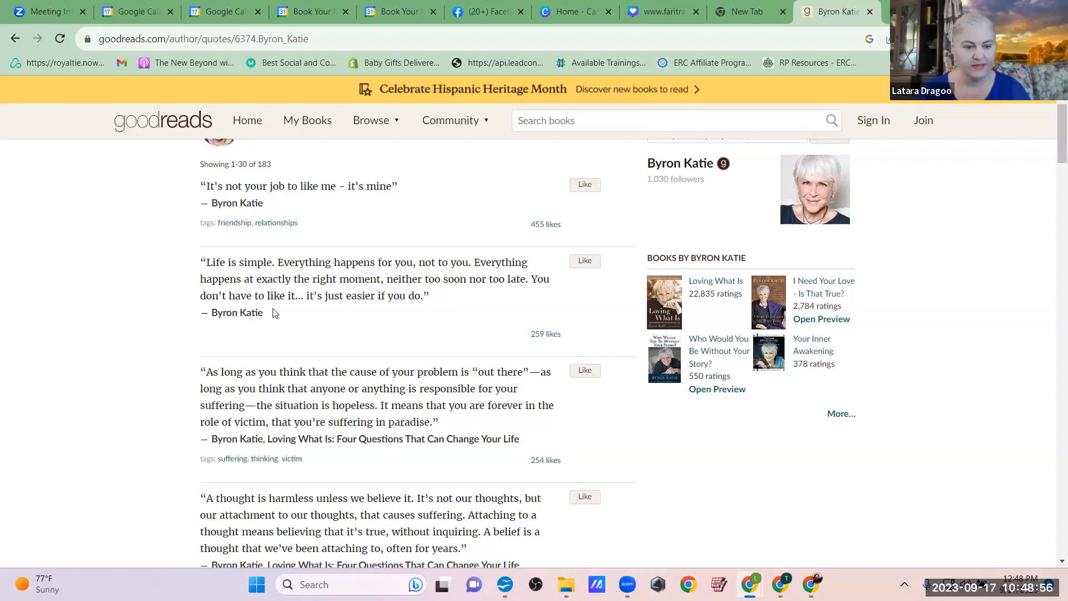
{"action": "left_click_drag", "start_coordinate": [263, 313], "coordinate": [198, 263]}
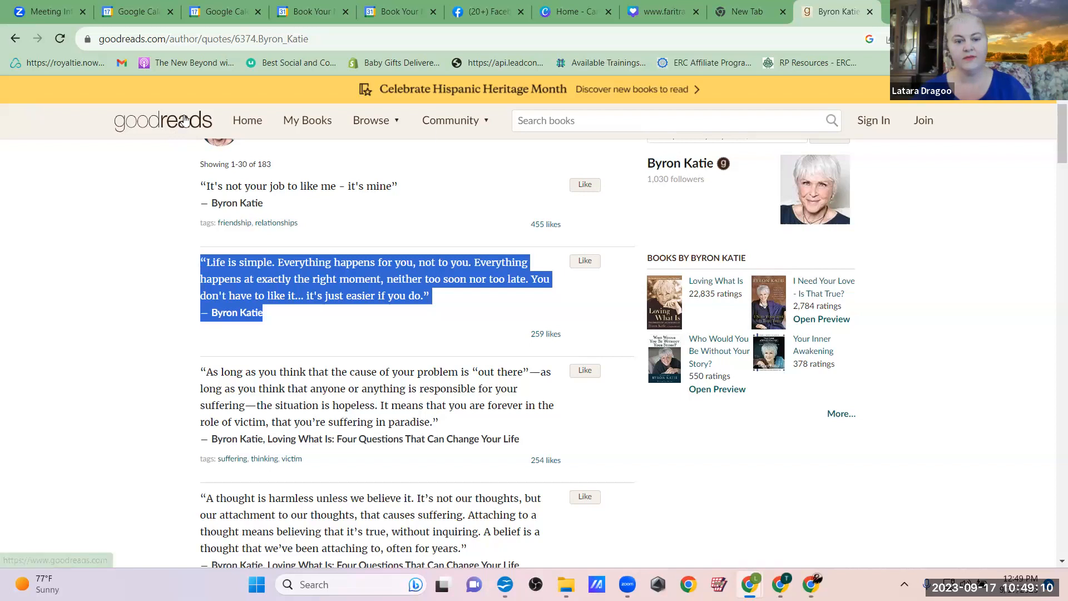
{"action": "left_click", "coordinate": [643, 8]}
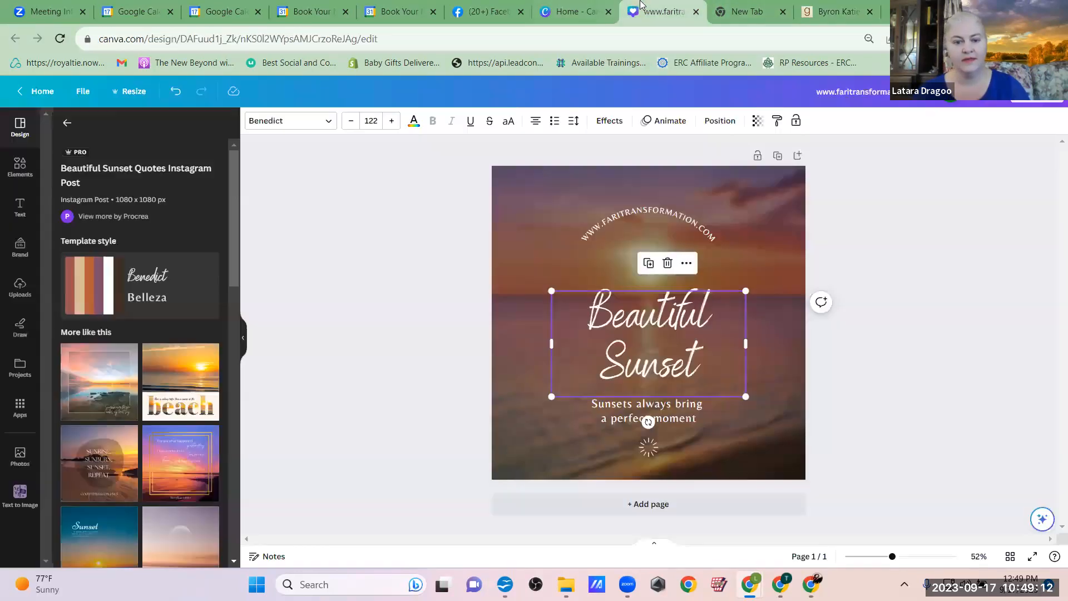
{"action": "double_click", "coordinate": [647, 306]}
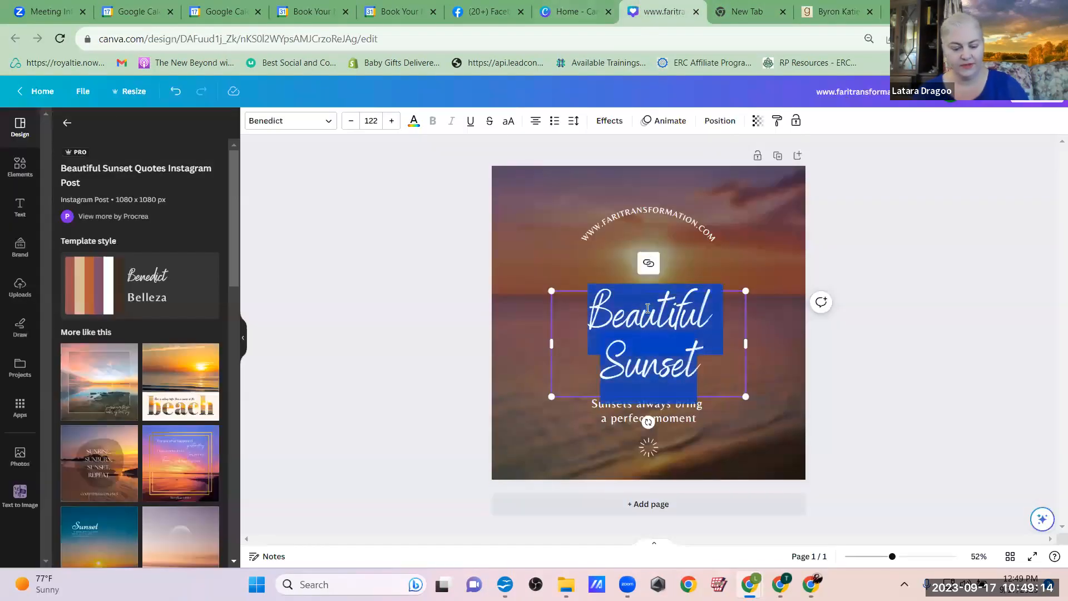
{"action": "type", "text": "\"Life is simple. Everything happens for you, not to you."}
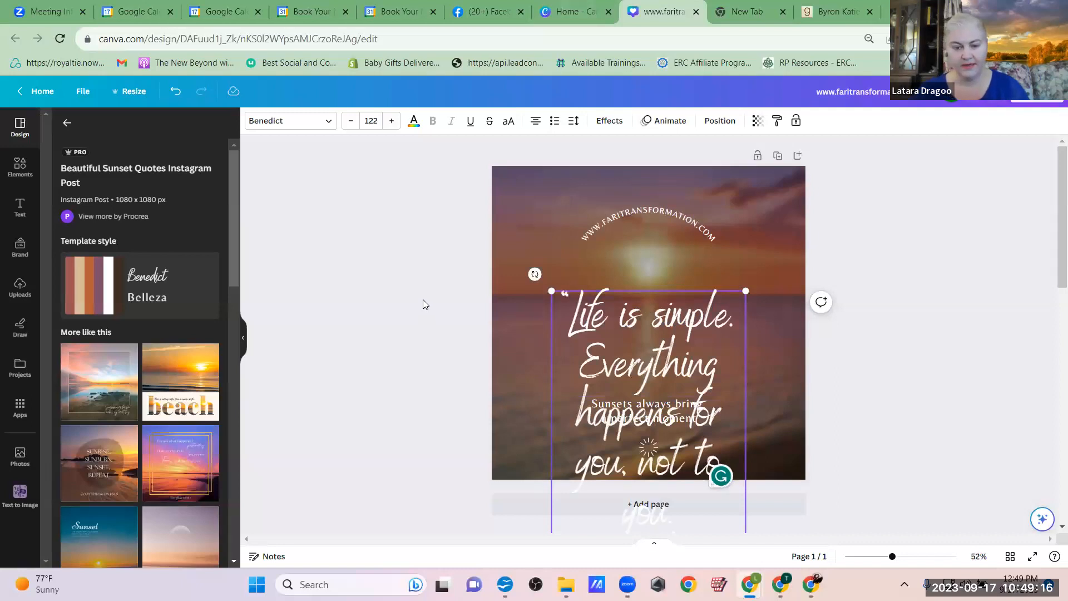
- Move the curved website text up to the page's upper edge, centred, and move the quote up directly beneath it
{"action": "left_click", "coordinate": [614, 352]}
{"action": "left_click_drag", "start_coordinate": [614, 351], "coordinate": [614, 313]}
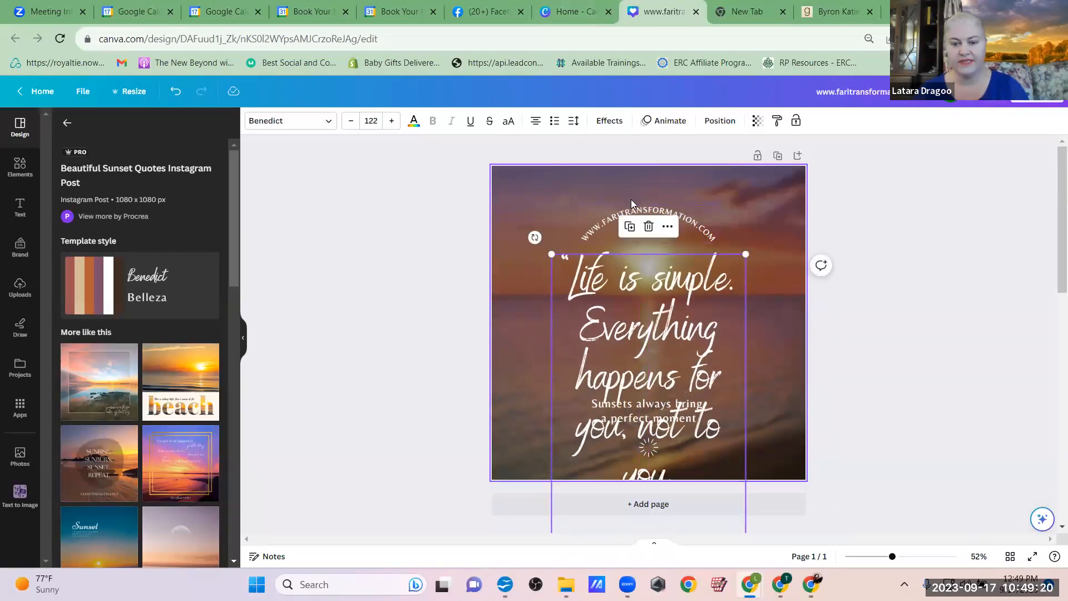
{"action": "left_click", "coordinate": [640, 211]}
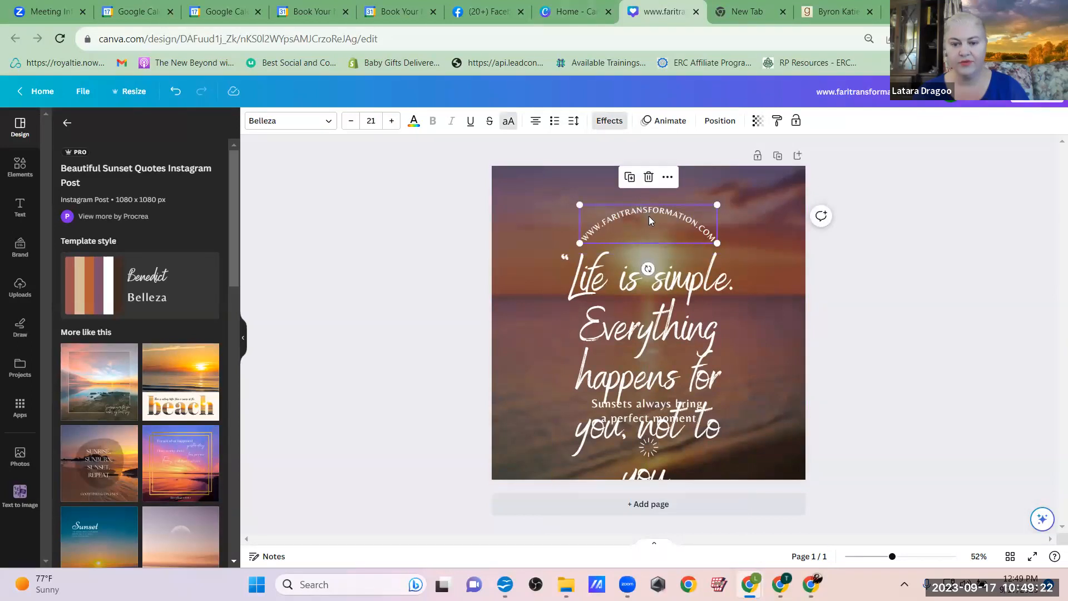
{"action": "left_click", "coordinate": [649, 216]}
{"action": "left_click", "coordinate": [439, 214]}
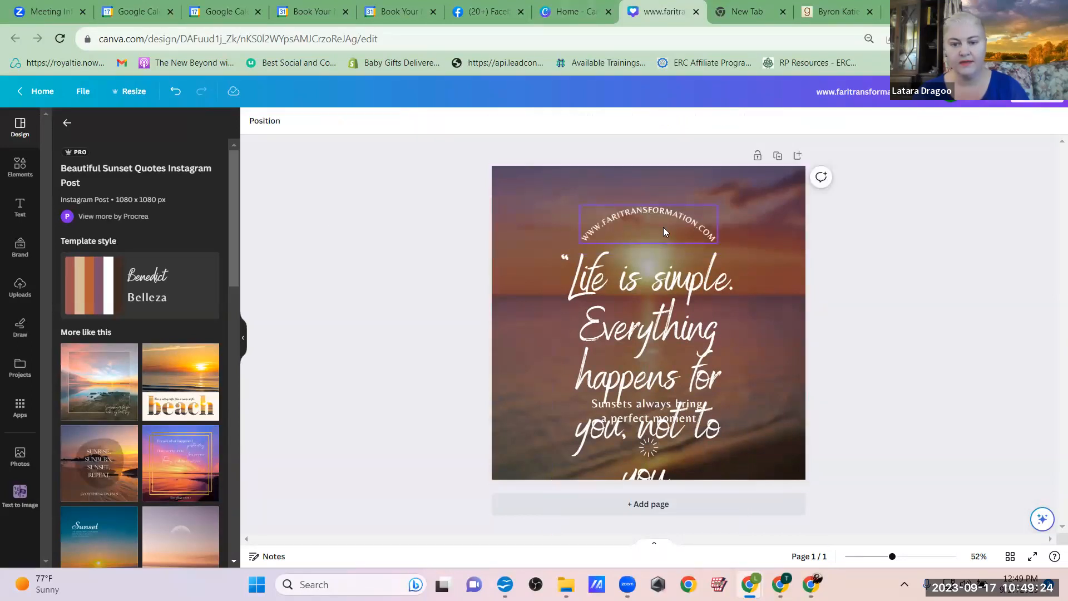
{"action": "left_click_drag", "start_coordinate": [659, 210], "coordinate": [661, 197]}
{"action": "left_click_drag", "start_coordinate": [660, 192], "coordinate": [660, 193]}
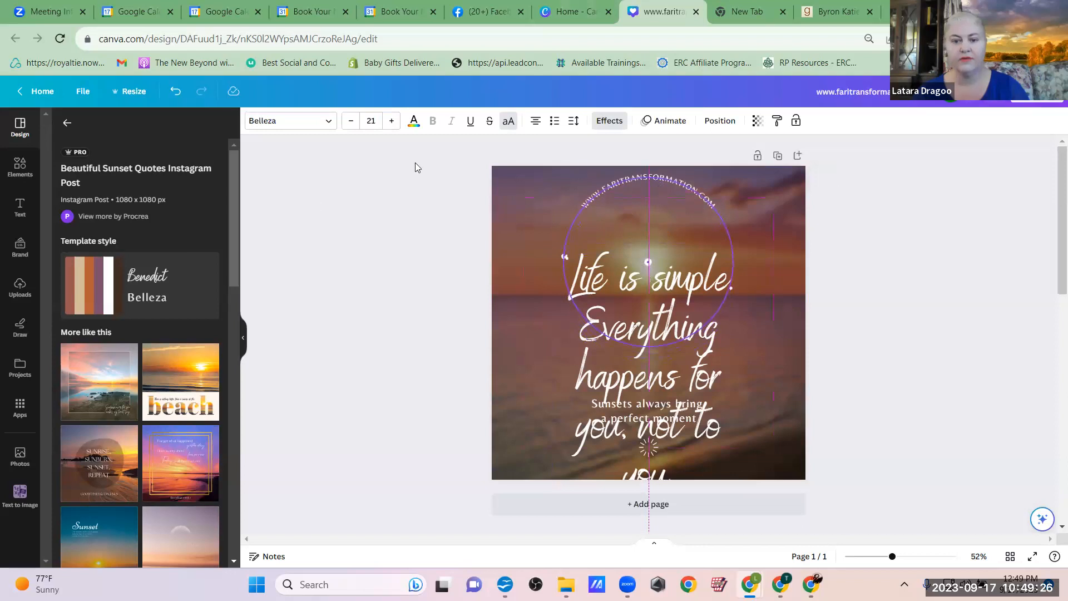
{"action": "left_click", "coordinate": [303, 198]}
{"action": "left_click_drag", "start_coordinate": [631, 344], "coordinate": [636, 302]}
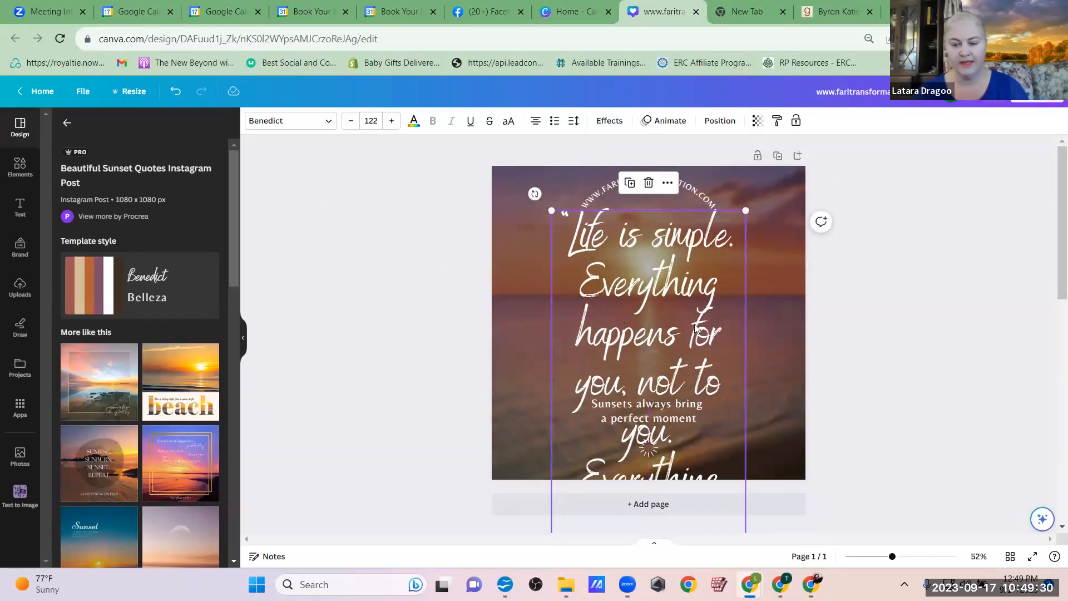
- Widen the quote's text box on both sides so it spans the full width of the page
{"action": "scroll", "coordinate": [700, 326], "scroll_direction": "down", "scroll_amount": 2}
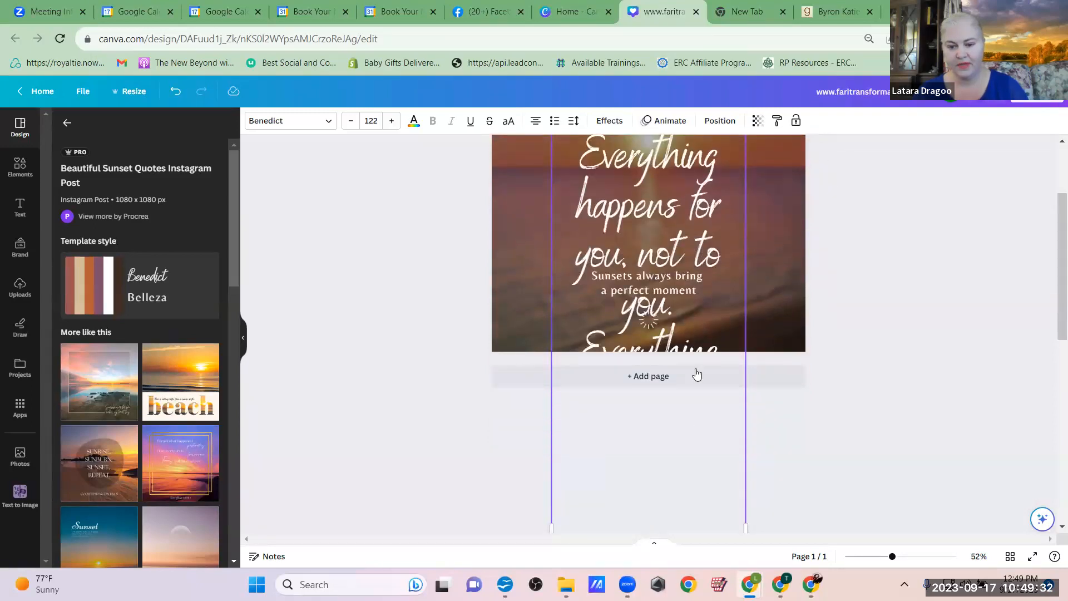
{"action": "scroll", "coordinate": [694, 303], "scroll_direction": "up", "scroll_amount": 1}
{"action": "scroll", "coordinate": [693, 304], "scroll_direction": "up", "scroll_amount": 1}
{"action": "scroll", "coordinate": [693, 308], "scroll_direction": "down", "scroll_amount": 3}
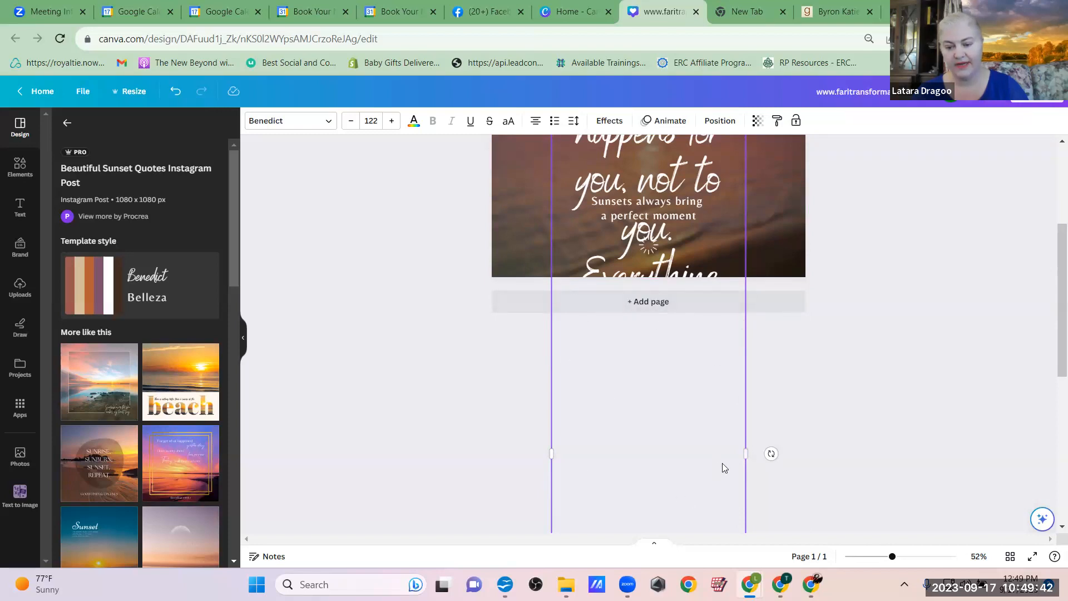
{"action": "left_click_drag", "start_coordinate": [746, 455], "coordinate": [806, 445]}
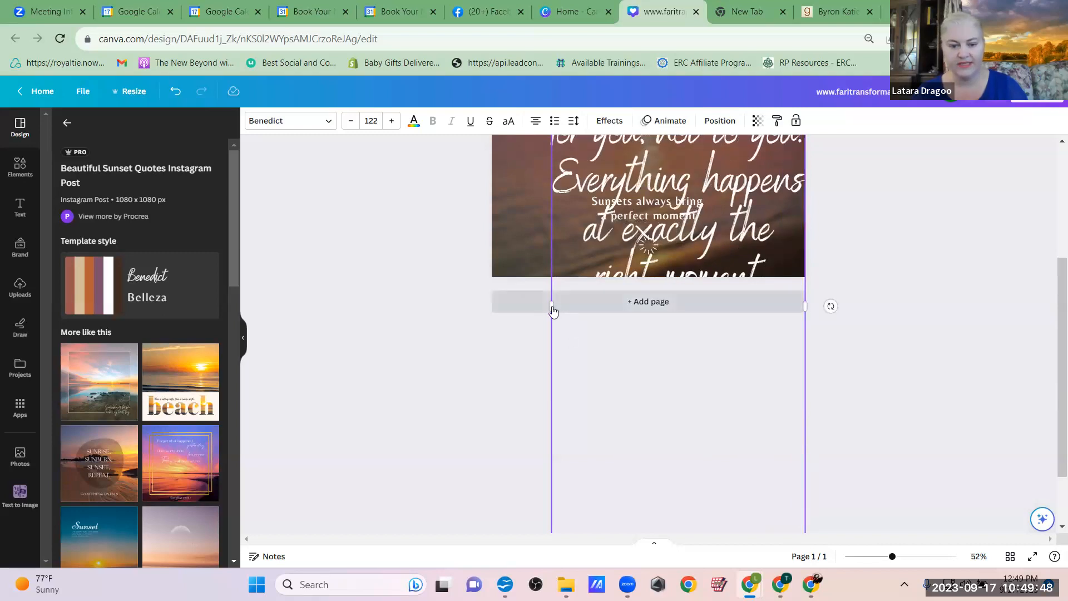
{"action": "left_click_drag", "start_coordinate": [549, 306], "coordinate": [433, 261]}
{"action": "scroll", "coordinate": [433, 261], "scroll_direction": "up", "scroll_amount": 3}
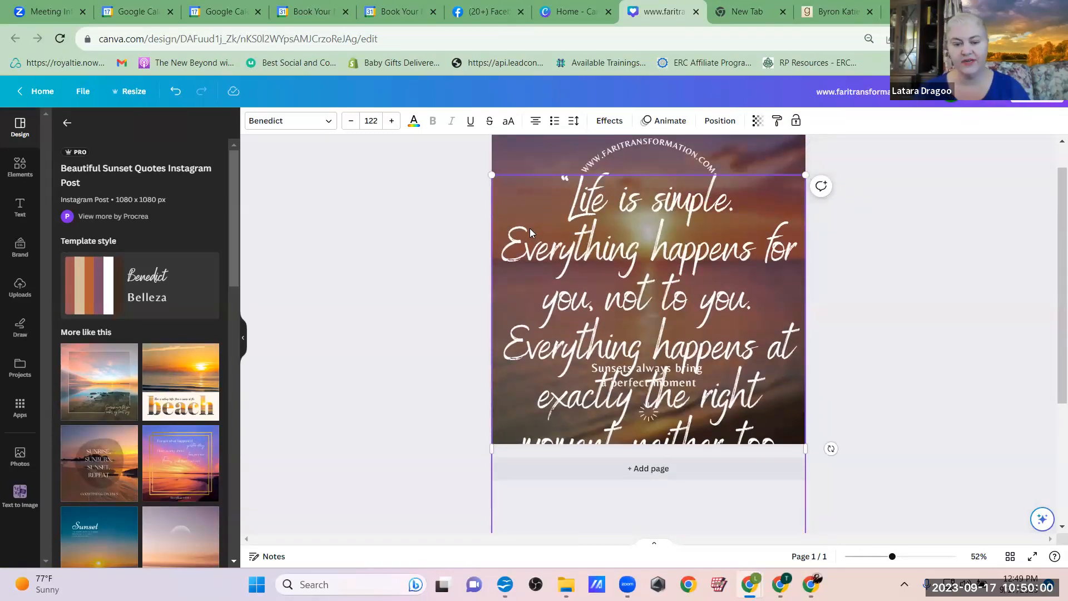
- Reduce the whole quote's font size to 74.2 and move the quote slightly down, away from the curved website text
{"action": "double_click", "coordinate": [543, 254]}
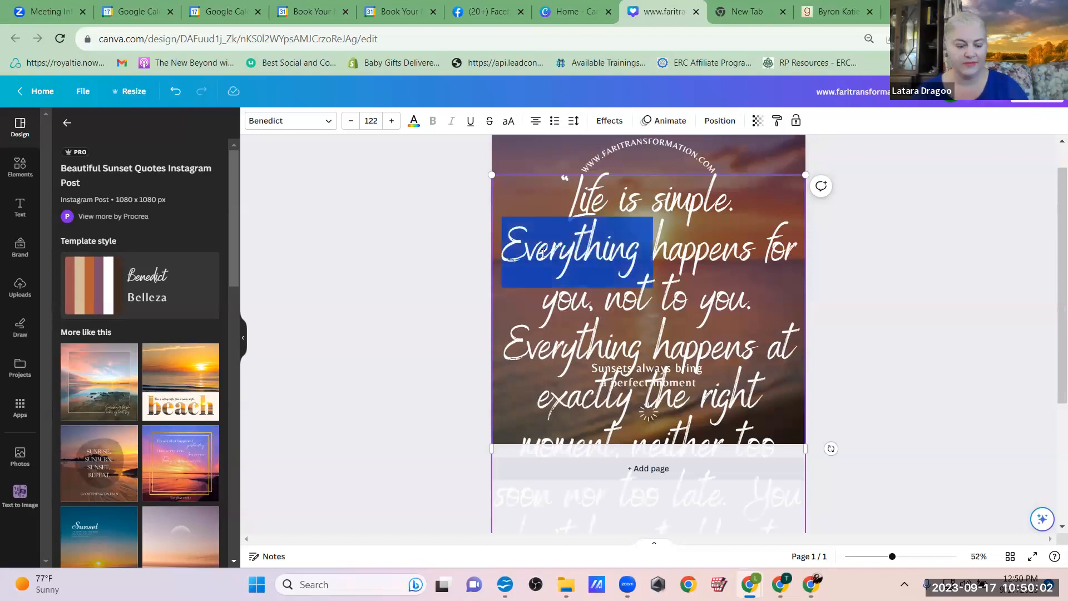
{"action": "double_click", "coordinate": [668, 251]}
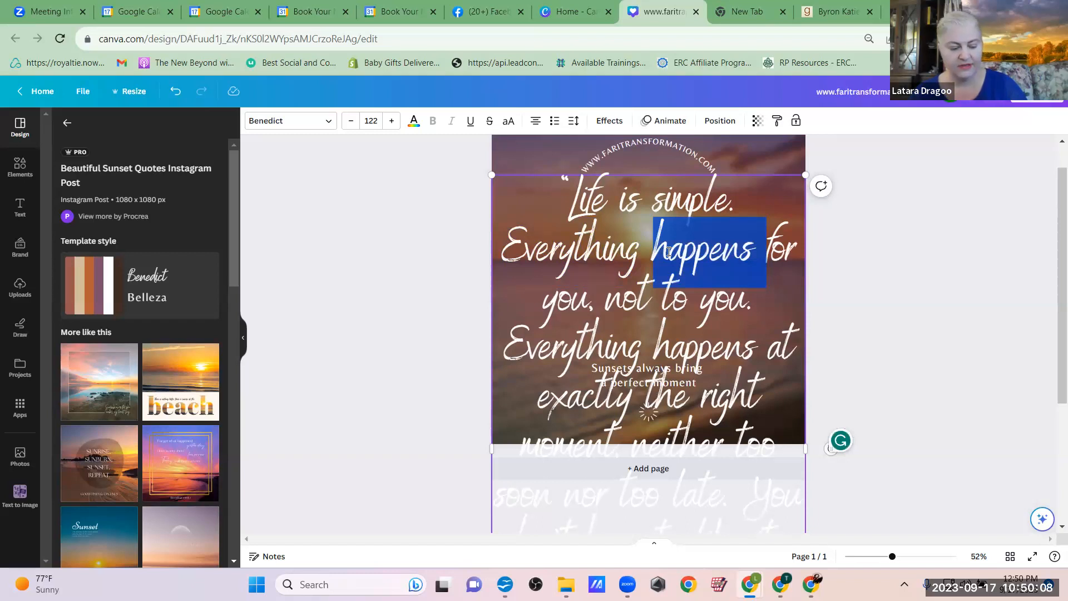
{"action": "key", "text": "ctrl+a"}
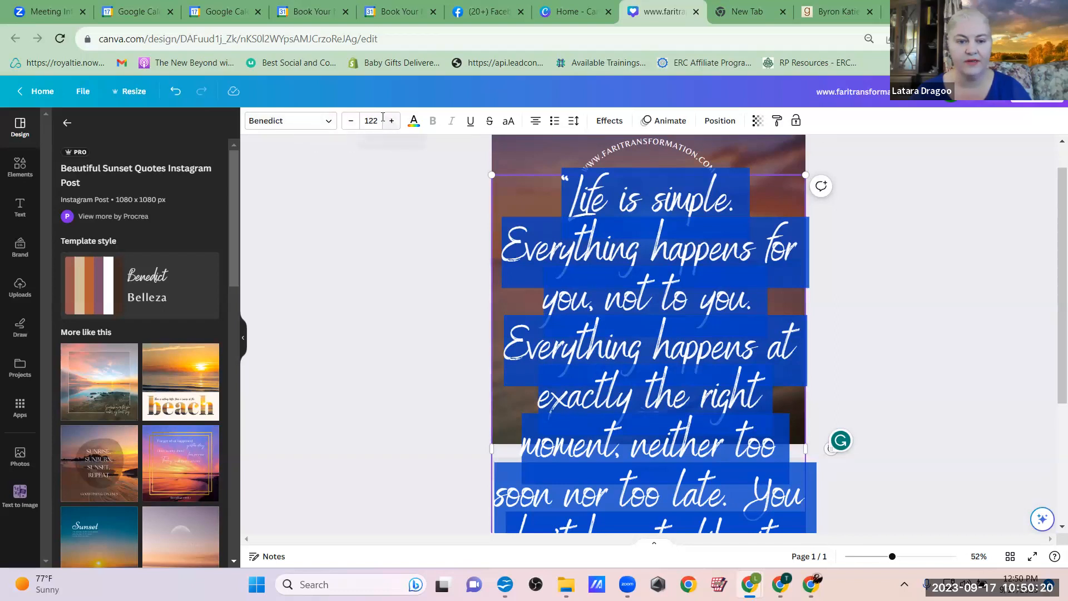
{"action": "left_click", "coordinate": [351, 121]}
{"action": "left_click", "coordinate": [351, 121]}
{"action": "left_click", "coordinate": [351, 121]}
{"action": "left_click", "coordinate": [351, 121]}
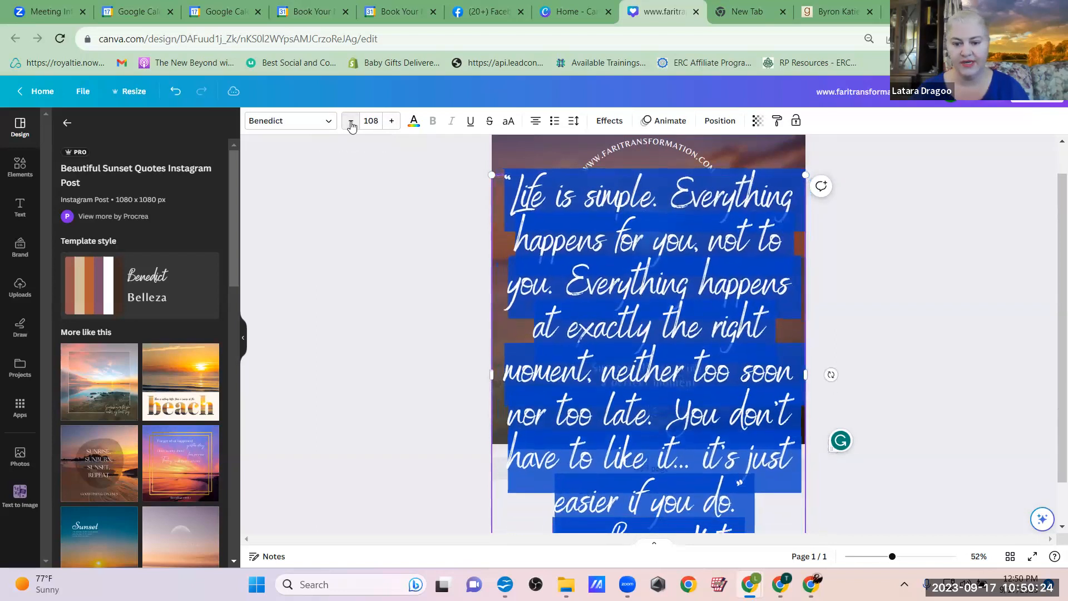
{"action": "left_click", "coordinate": [351, 121]}
{"action": "left_click", "coordinate": [351, 122]}
{"action": "left_click", "coordinate": [351, 122]}
{"action": "left_click", "coordinate": [351, 122]}
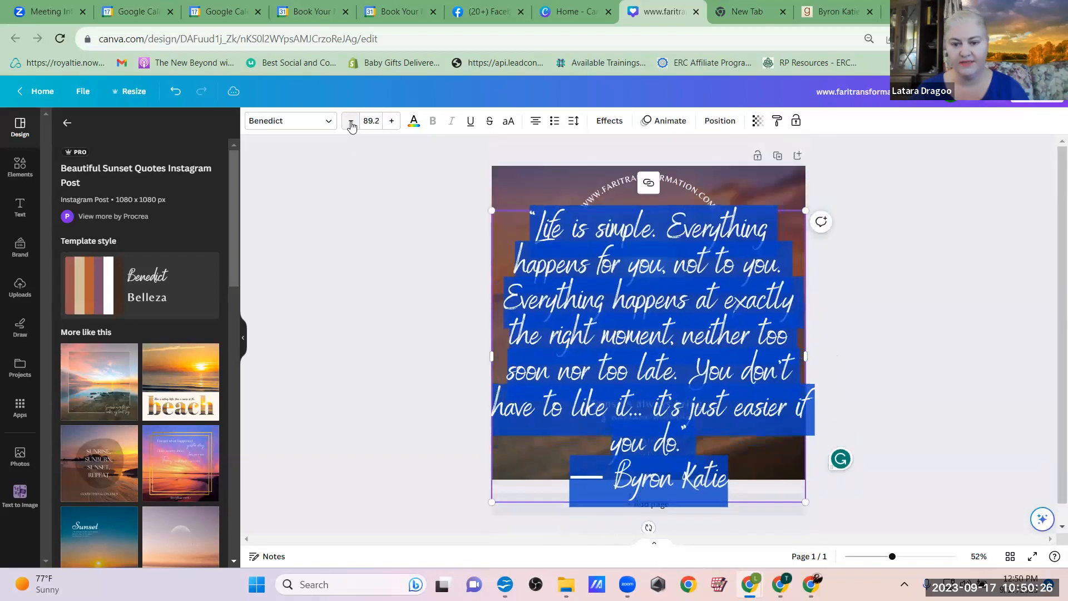
{"action": "left_click", "coordinate": [352, 121]}
{"action": "left_click", "coordinate": [351, 121]}
{"action": "left_click", "coordinate": [351, 121]}
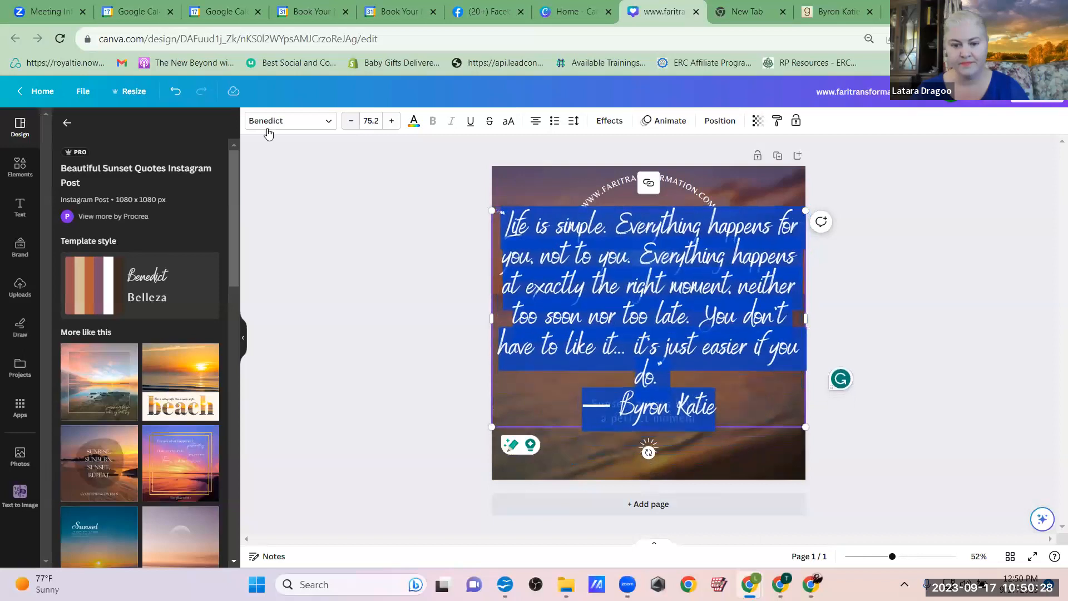
{"action": "left_click", "coordinate": [351, 123]}
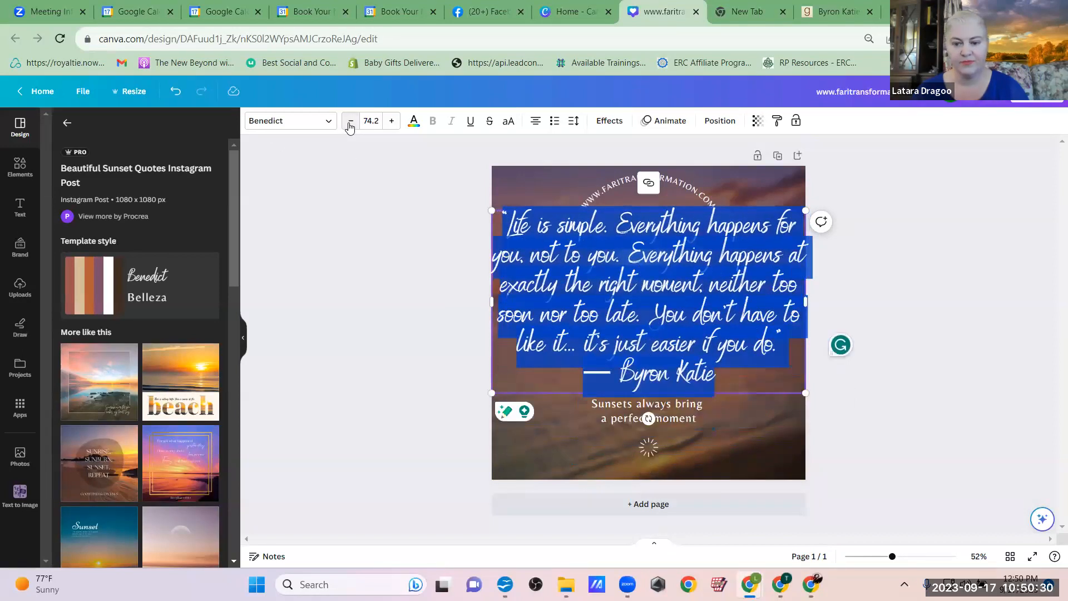
{"action": "left_click", "coordinate": [408, 368]}
{"action": "left_click", "coordinate": [595, 327]}
{"action": "left_click_drag", "start_coordinate": [595, 327], "coordinate": [596, 341]}
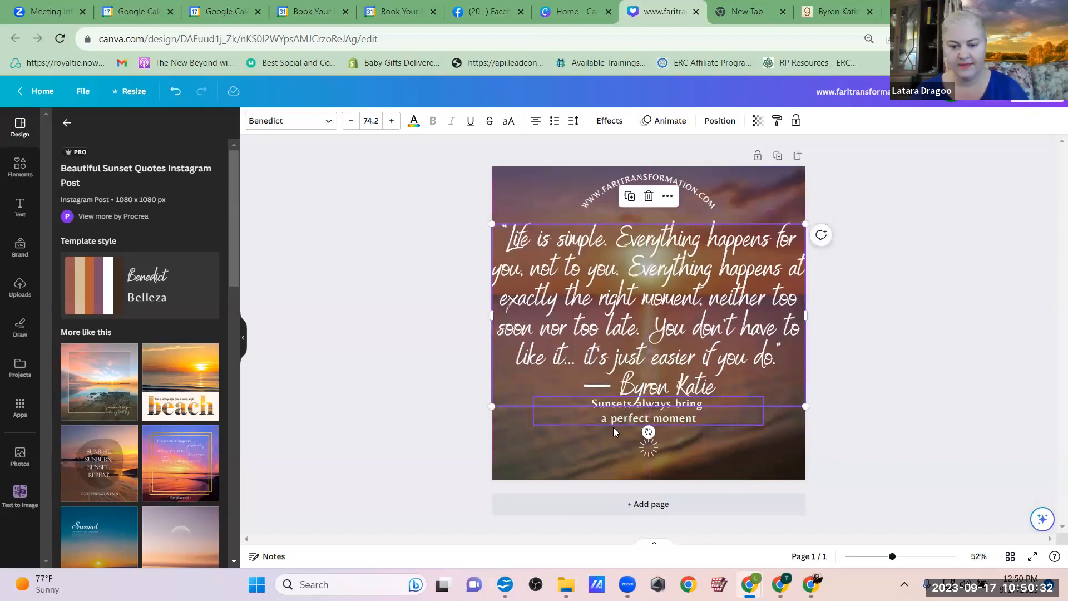
- Delete the small sunburst graphic near the page's lower edge and move the "Sunsets always bring a perfect moment" text down, clear of the quote
{"action": "left_click", "coordinate": [652, 455]}
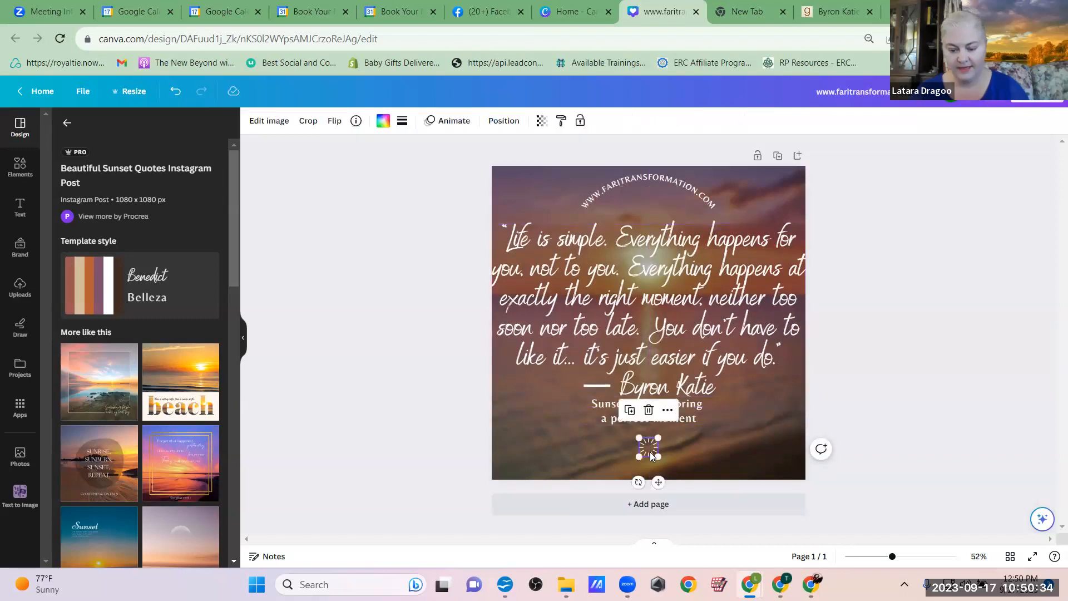
{"action": "key", "text": "Delete"}
{"action": "left_click_drag", "start_coordinate": [632, 417], "coordinate": [633, 440]}
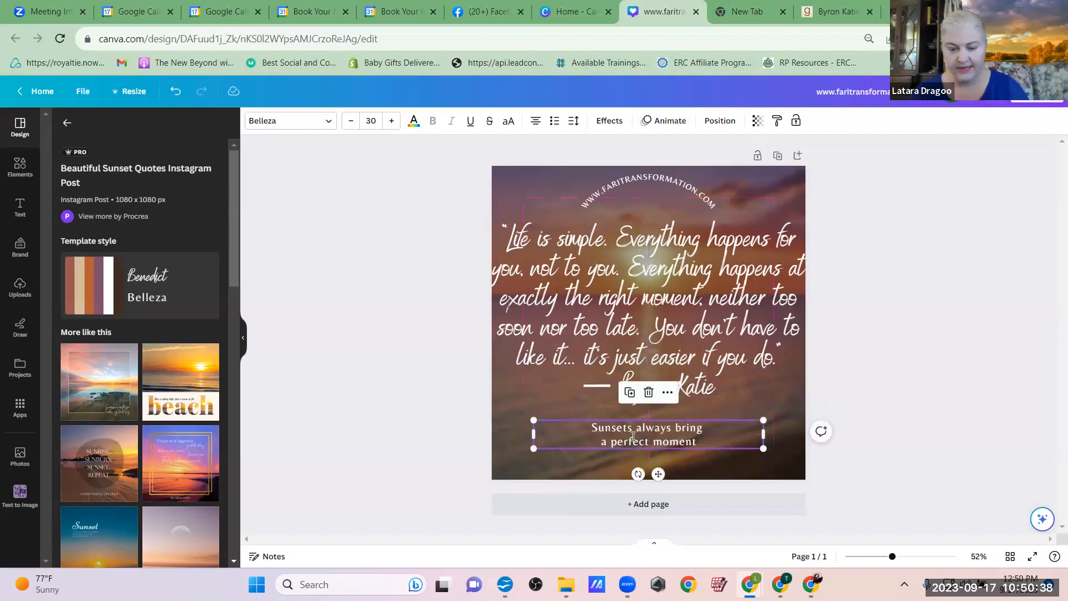
- Remove the "— Byron Katie" attribution line from the end of the quote
{"action": "double_click", "coordinate": [633, 439]}
{"action": "left_click", "coordinate": [619, 395]}
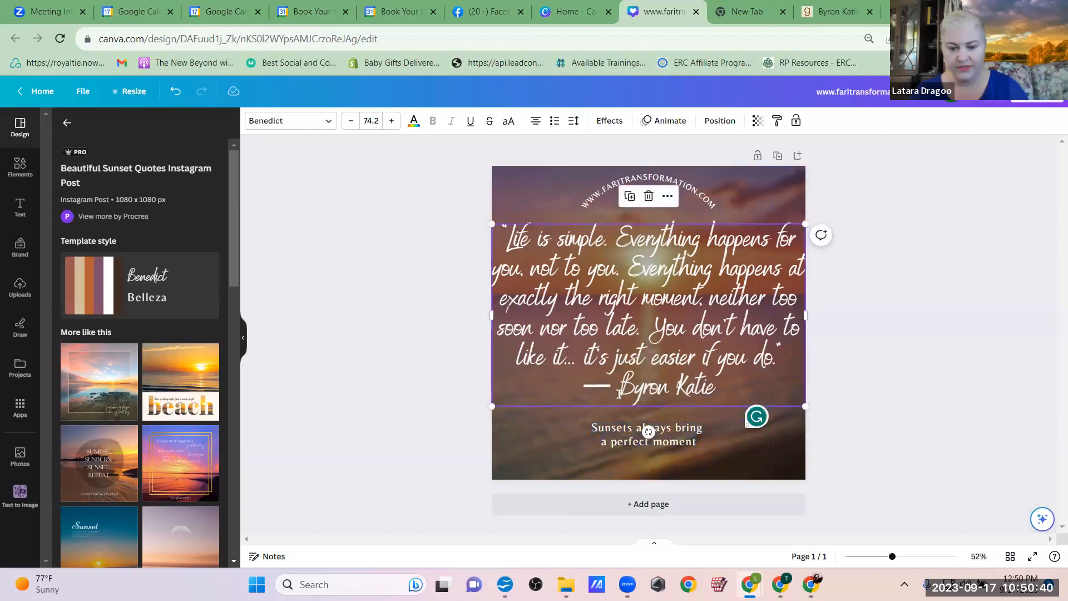
{"action": "left_click_drag", "start_coordinate": [722, 382], "coordinate": [580, 389]}
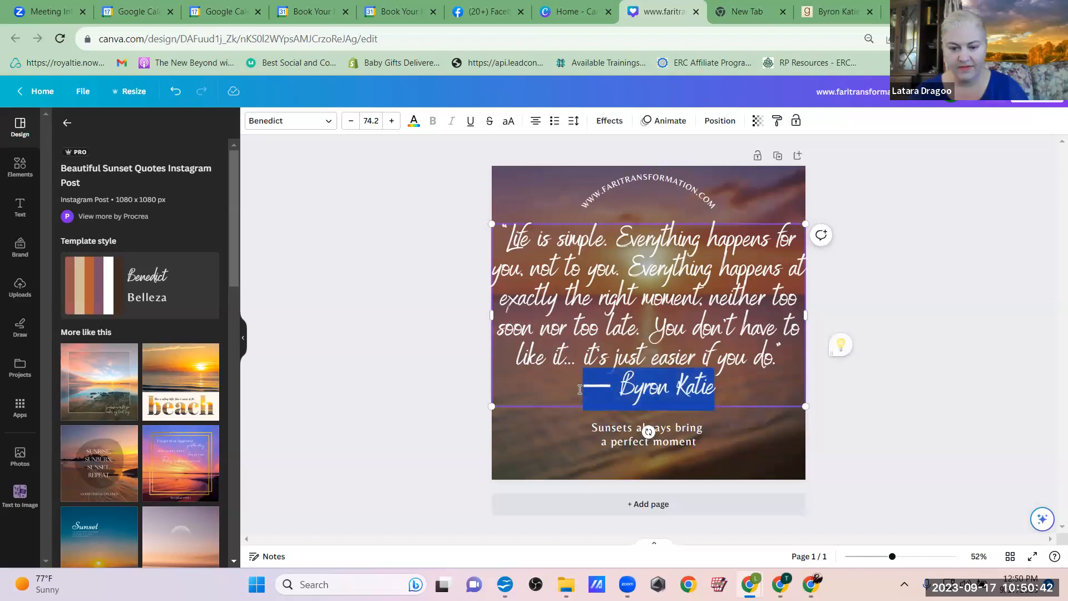
{"action": "key", "text": "BackSpace"}
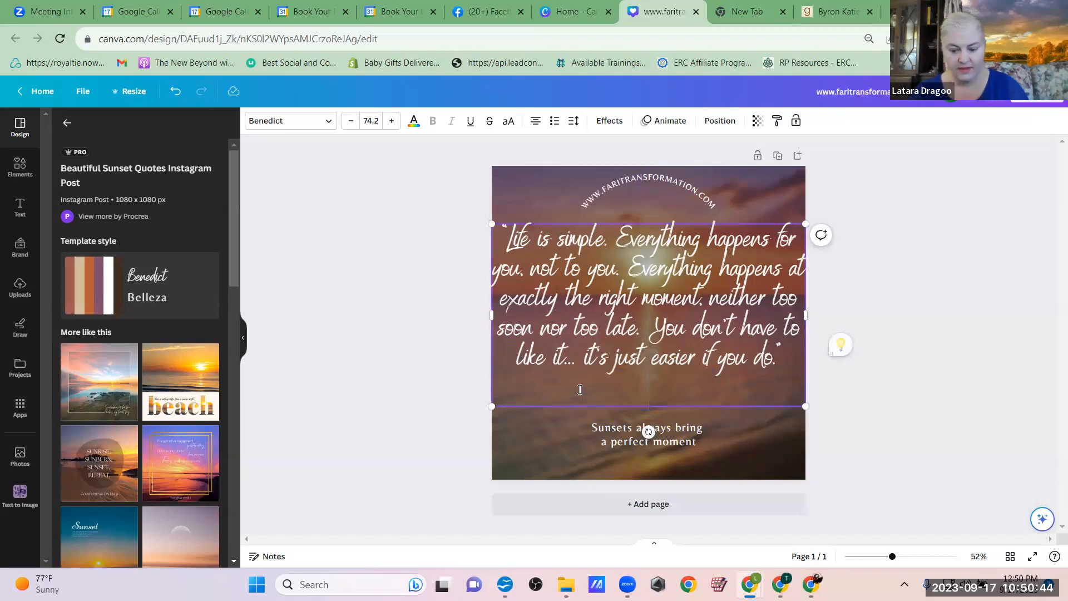
- Replace the "Sunsets always bring a perfect moment" text below the quote with "— Byron Katie"
{"action": "left_click", "coordinate": [658, 437]}
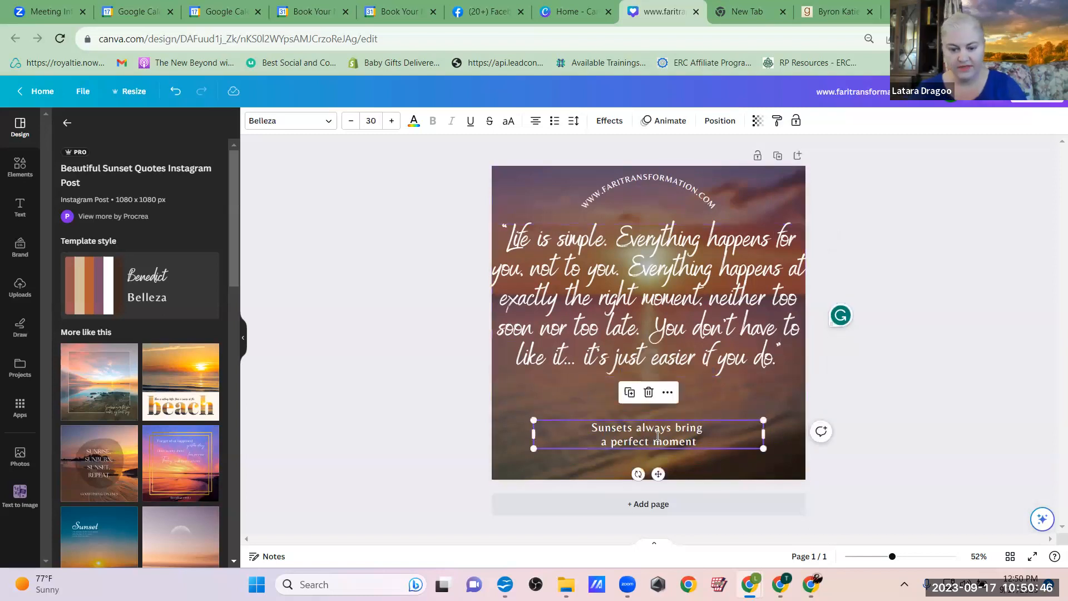
{"action": "left_click", "coordinate": [658, 437]}
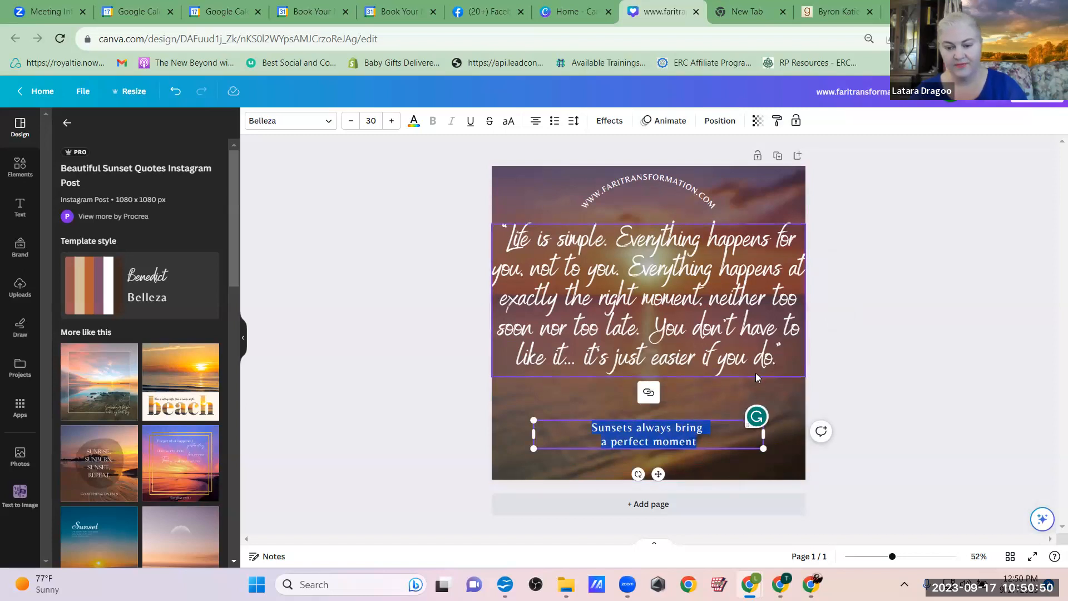
{"action": "left_click", "coordinate": [781, 352]}
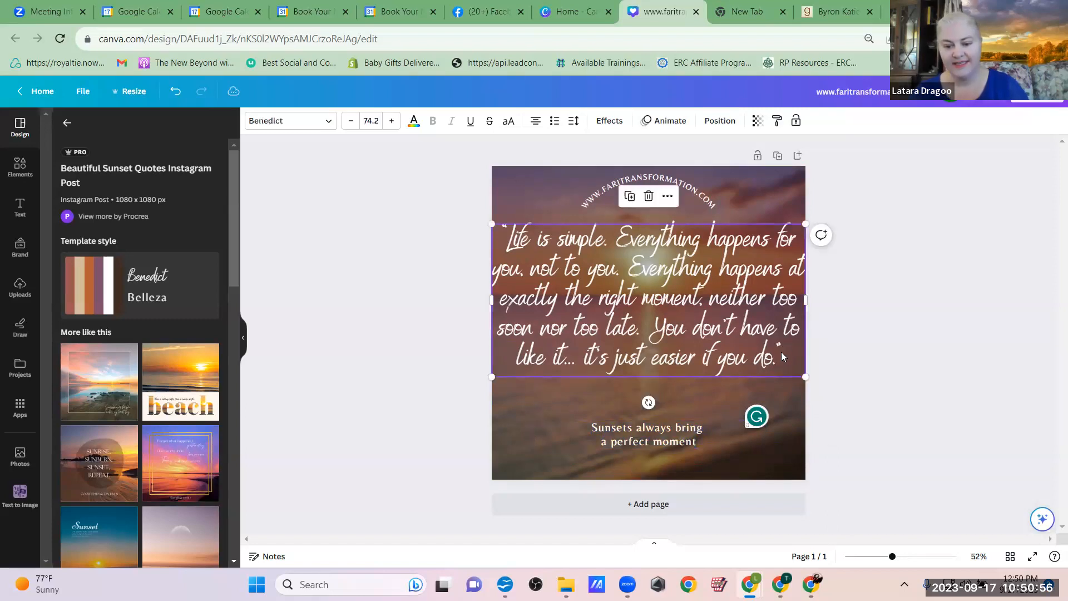
{"action": "left_click", "coordinate": [654, 436]}
{"action": "left_click", "coordinate": [655, 436]}
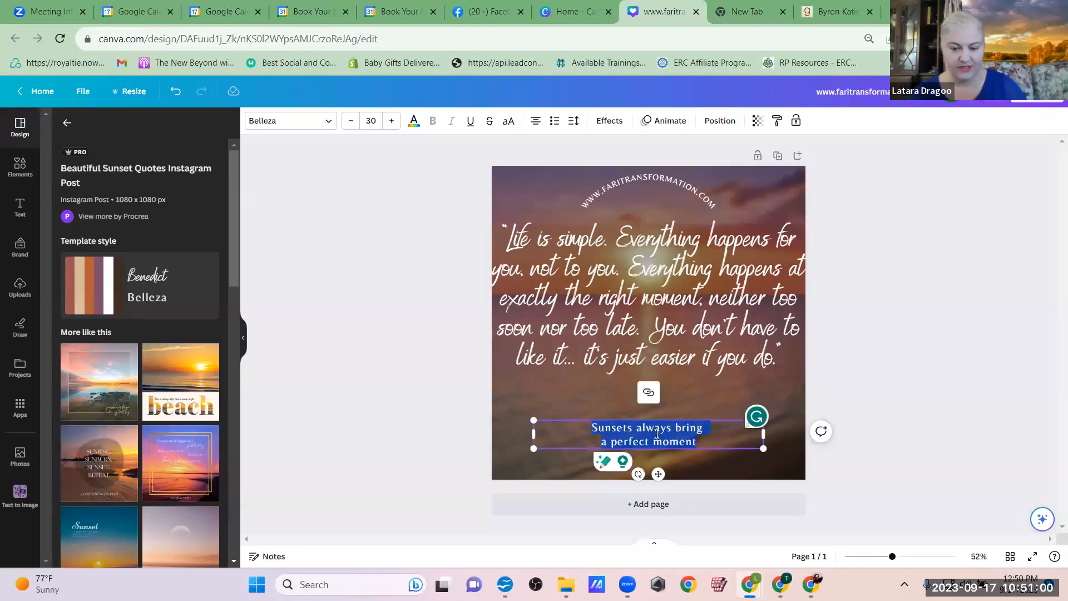
{"action": "left_click", "coordinate": [494, 413]}
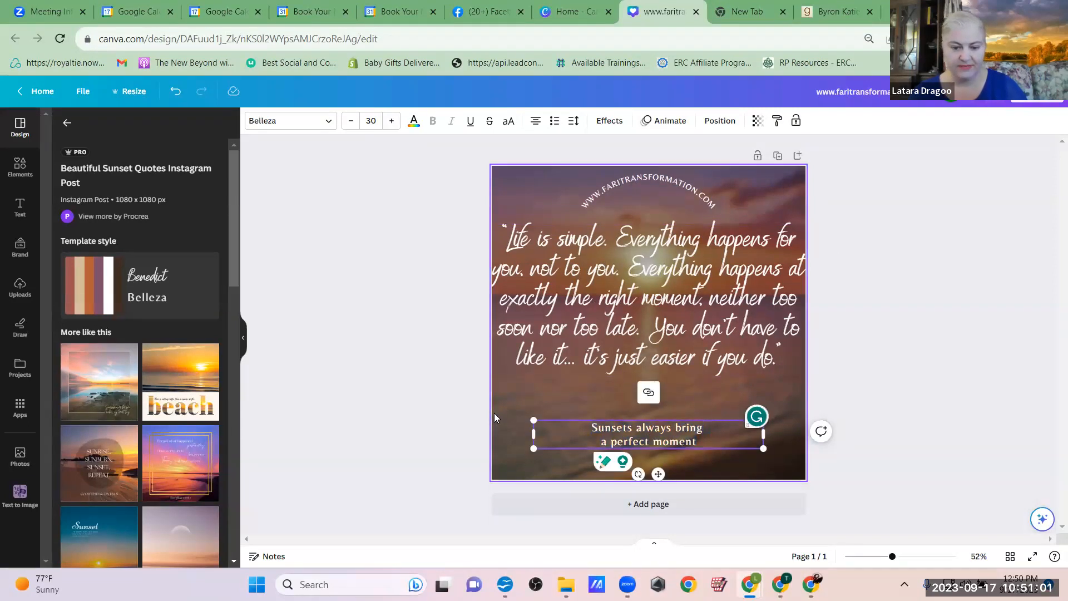
{"action": "double_click", "coordinate": [644, 425]}
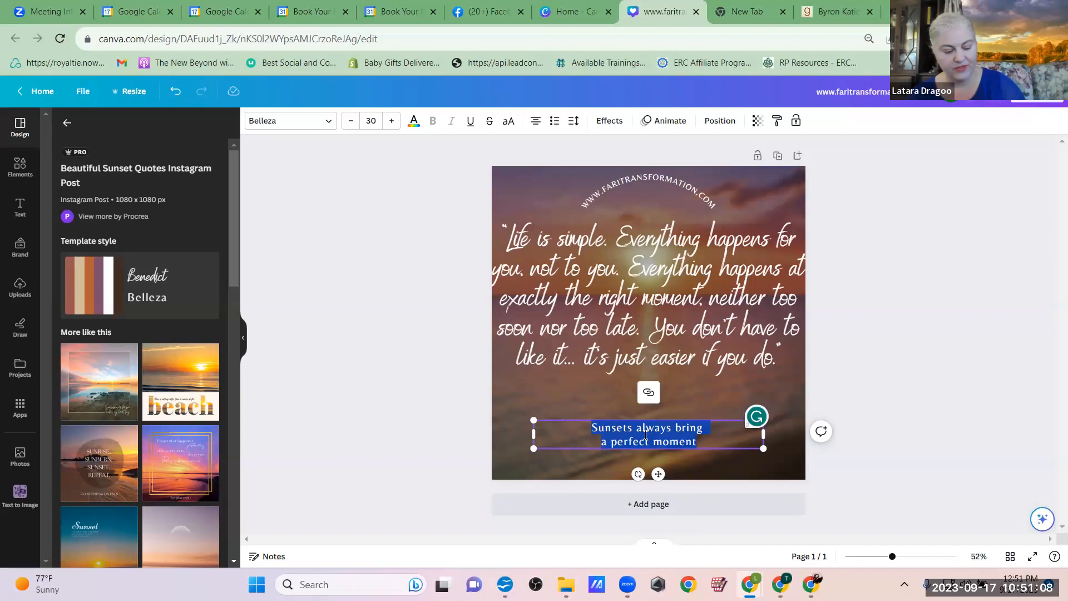
{"action": "key", "text": "BackSpace"}
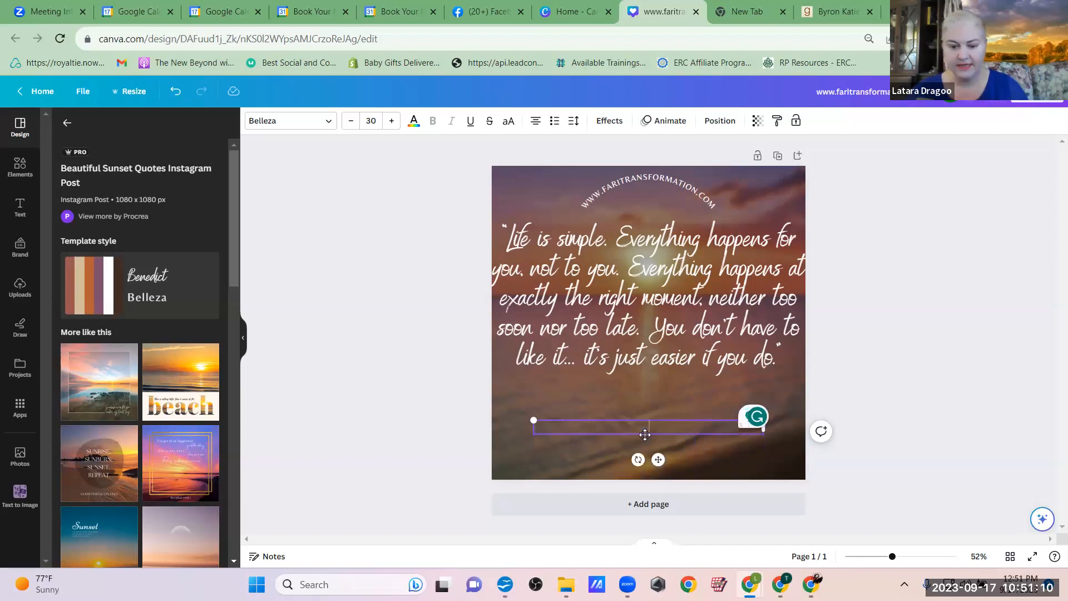
{"action": "type", "text": "— Byron Katie"}
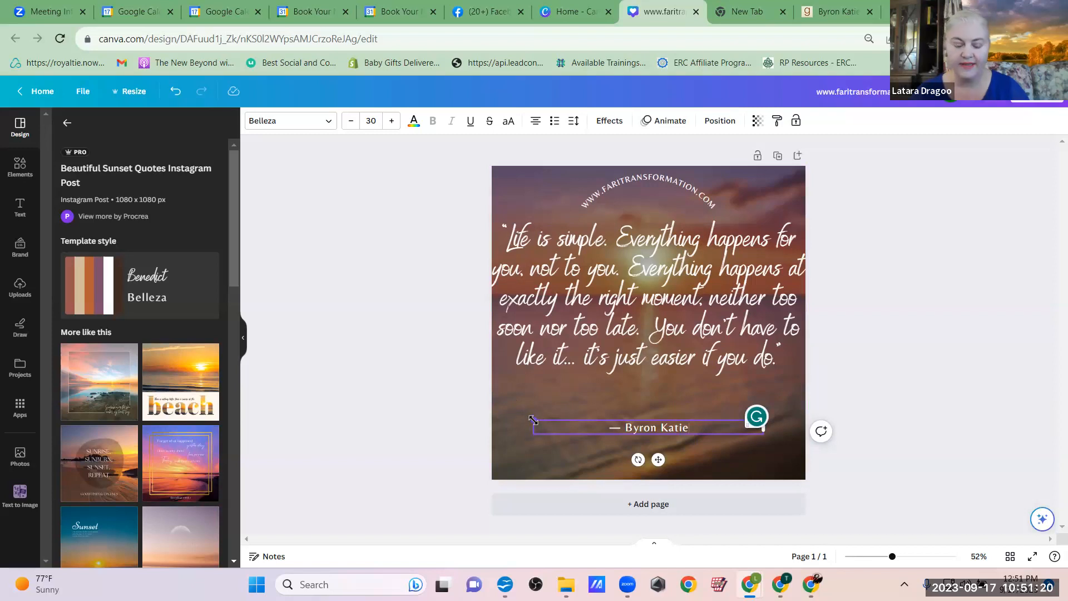
- Enlarge the "— Byron Katie" attribution to font size 46.3
{"action": "left_click_drag", "start_coordinate": [532, 419], "coordinate": [519, 400]}
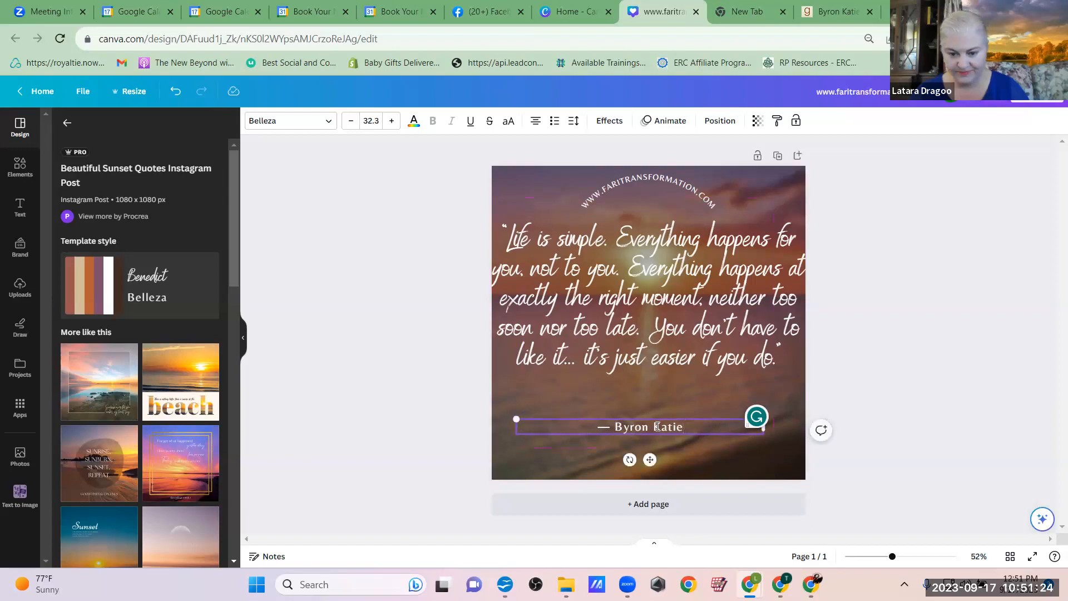
{"action": "double_click", "coordinate": [680, 423]}
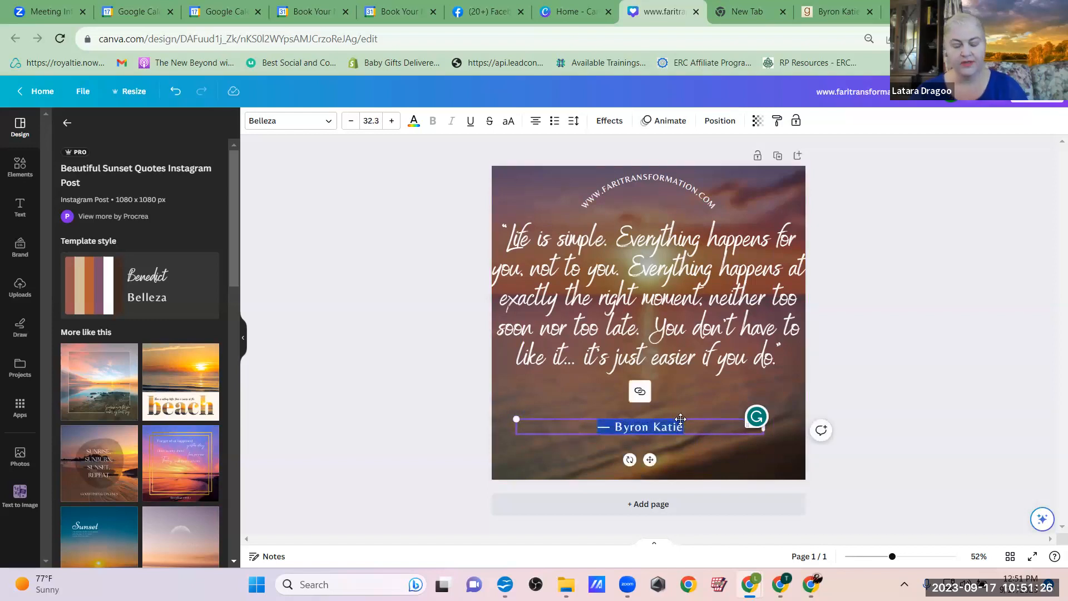
{"action": "left_click", "coordinate": [393, 121]}
{"action": "left_click", "coordinate": [392, 121]}
{"action": "left_click", "coordinate": [393, 121]}
{"action": "left_click", "coordinate": [393, 121]}
{"action": "left_click", "coordinate": [393, 121]}
{"action": "left_click", "coordinate": [393, 121]}
{"action": "left_click", "coordinate": [393, 121]}
{"action": "left_click", "coordinate": [394, 121]}
{"action": "left_click", "coordinate": [393, 121]}
{"action": "left_click", "coordinate": [394, 120]}
{"action": "left_click", "coordinate": [394, 121]}
{"action": "left_click", "coordinate": [394, 121]}
{"action": "left_click", "coordinate": [396, 340]}
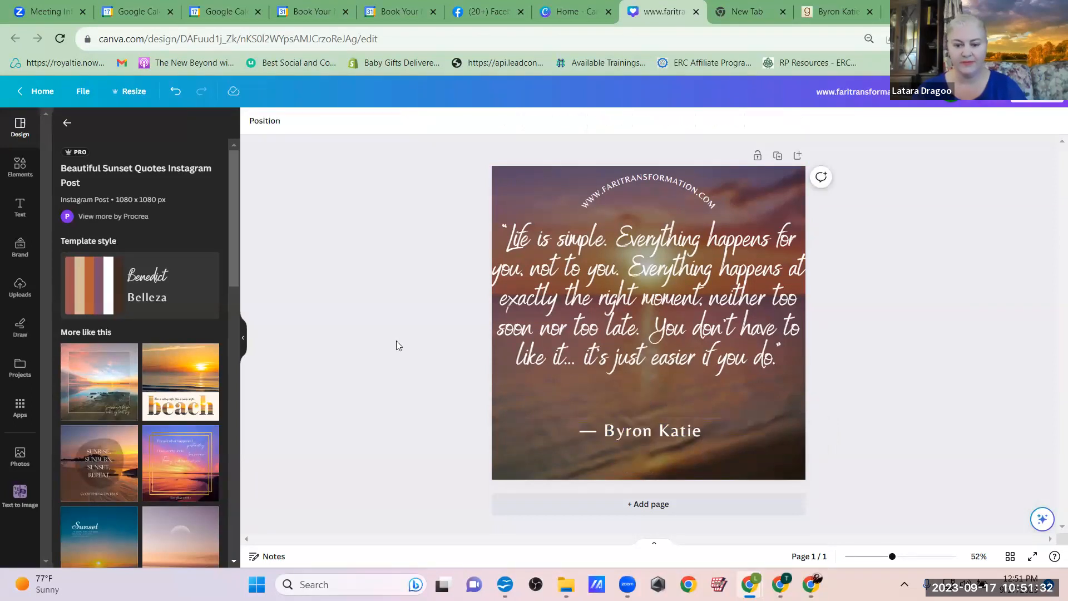
- Move the quote slightly down and narrow its text box on both sides to leave margins at the page edges
{"action": "left_click", "coordinate": [605, 342]}
{"action": "left_click_drag", "start_coordinate": [606, 341], "coordinate": [609, 365]}
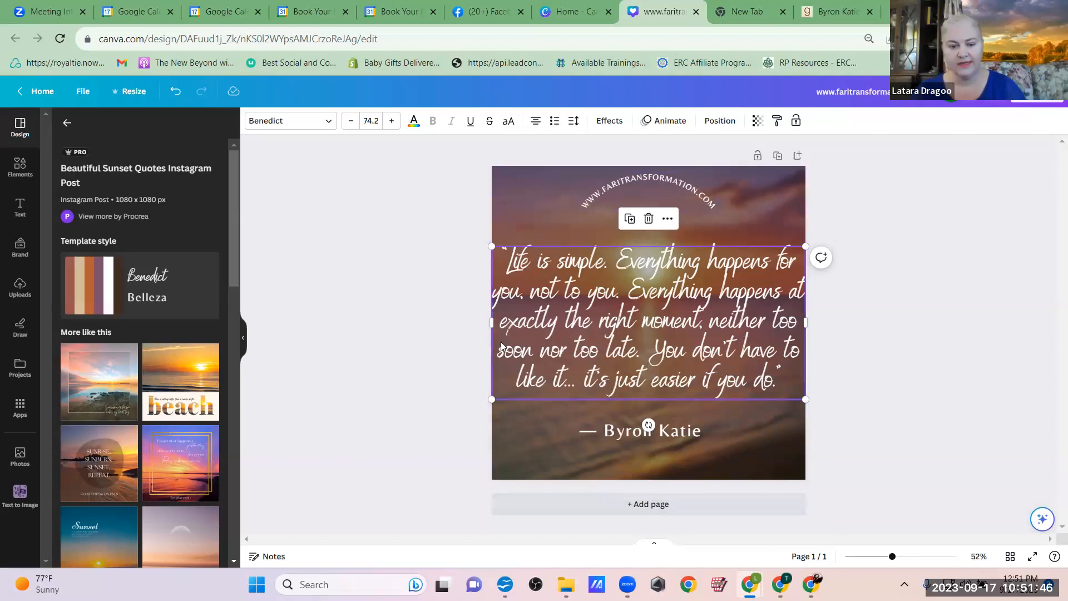
{"action": "left_click_drag", "start_coordinate": [492, 323], "coordinate": [509, 319]}
{"action": "left_click_drag", "start_coordinate": [805, 338], "coordinate": [797, 338]}
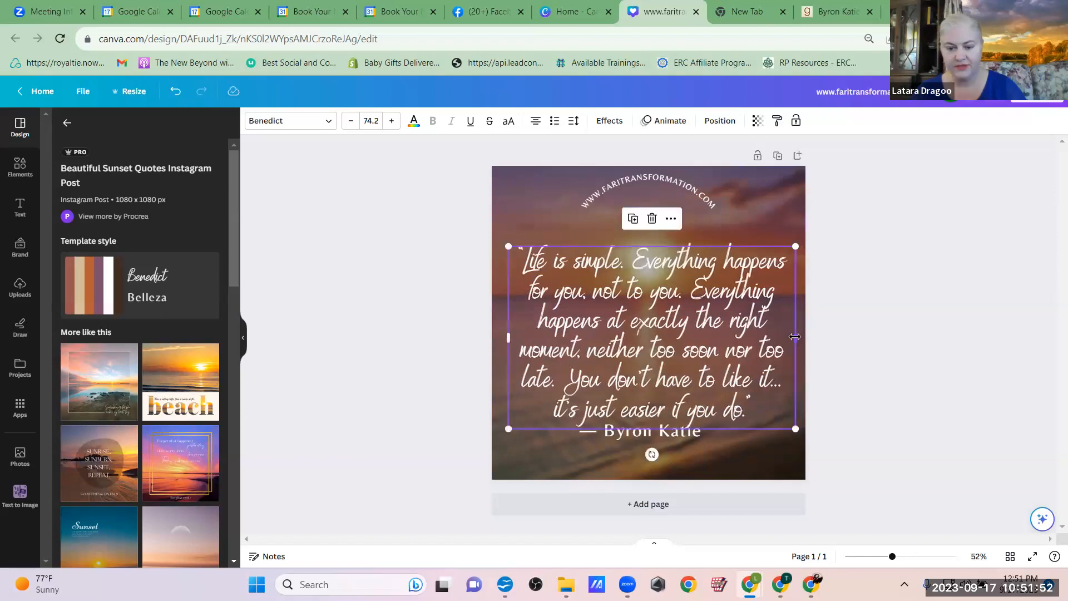
{"action": "left_click", "coordinate": [320, 342]}
- Move "— Byron Katie" down below the quote and shift the quote up, leaving equal gaps of 77 to the website text and the attribution
{"action": "left_click_drag", "start_coordinate": [638, 439], "coordinate": [644, 457]}
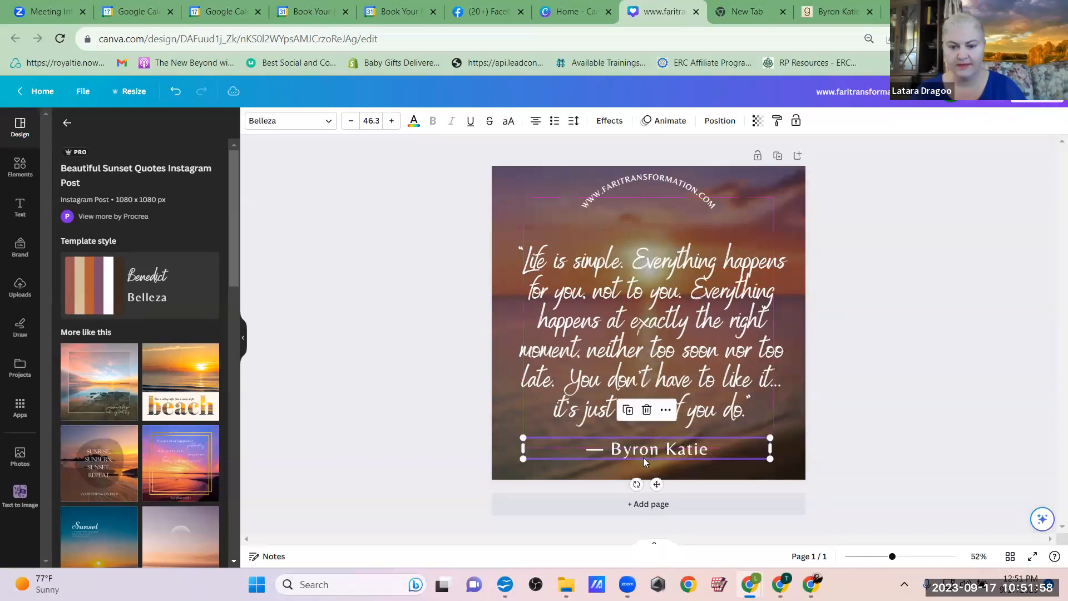
{"action": "left_click", "coordinate": [630, 323]}
{"action": "mouse_move", "coordinate": [629, 322]}
{"action": "left_mouse_down"}
{"action": "mouse_move", "coordinate": [642, 317]}
{"action": "mouse_move", "coordinate": [572, 314]}
{"action": "mouse_move", "coordinate": [664, 317]}
{"action": "mouse_move", "coordinate": [607, 315]}
{"action": "mouse_move", "coordinate": [630, 311]}
{"action": "left_mouse_up"}
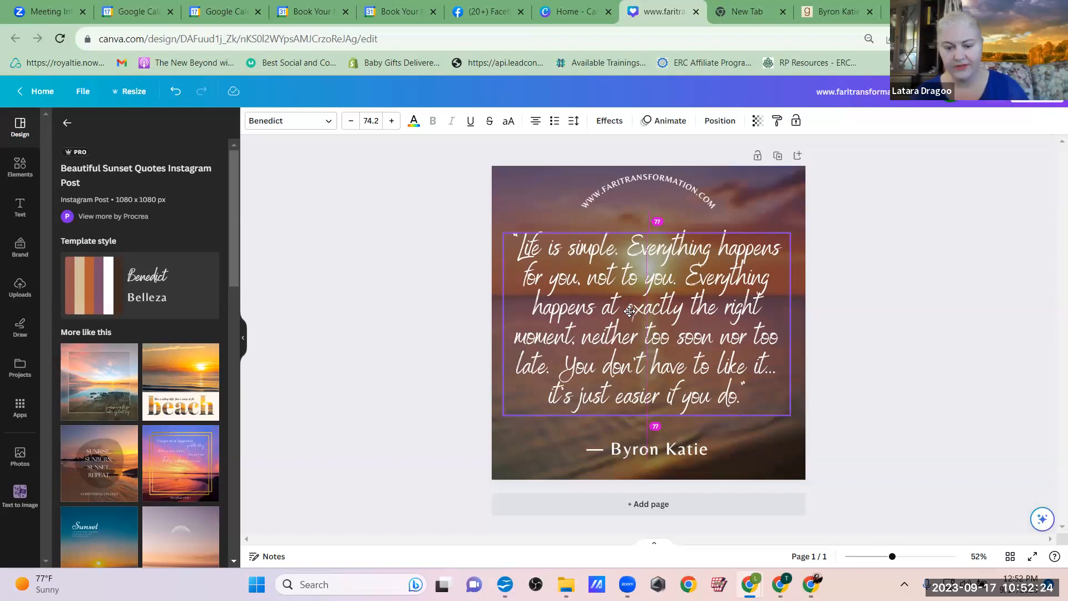
{"action": "left_click", "coordinate": [630, 311]}
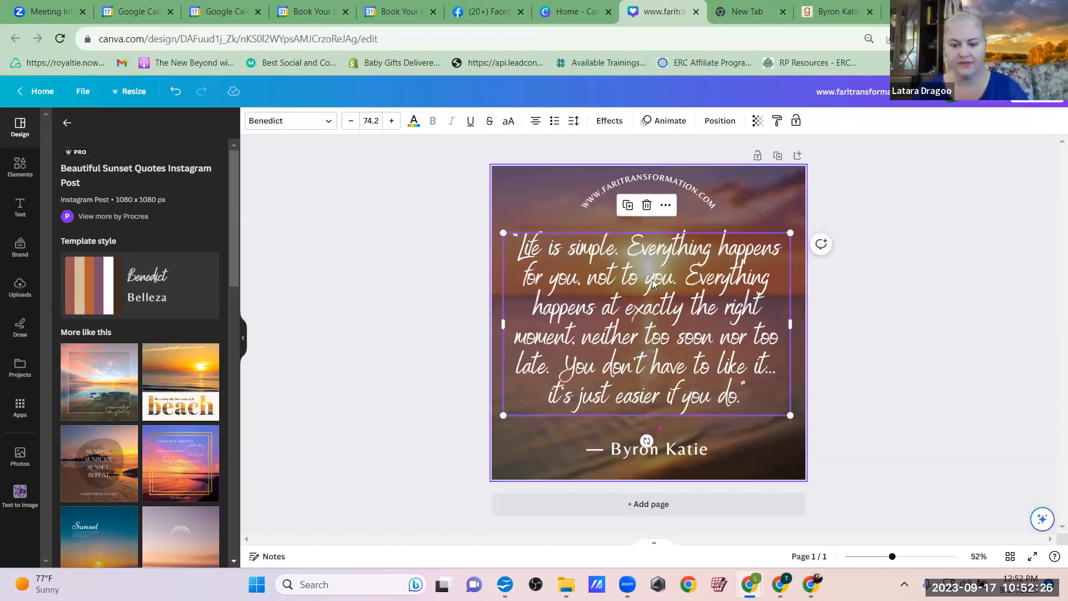
{"action": "left_click", "coordinate": [401, 278]}
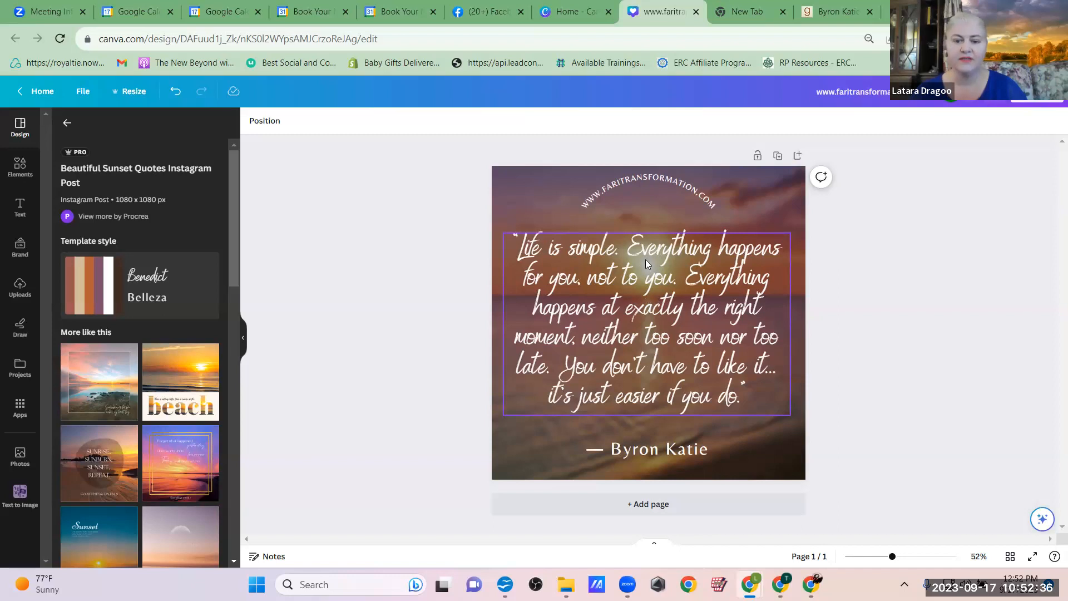
- Apply the Lift text effect to the quote at intensity 100
{"action": "left_click", "coordinate": [604, 281]}
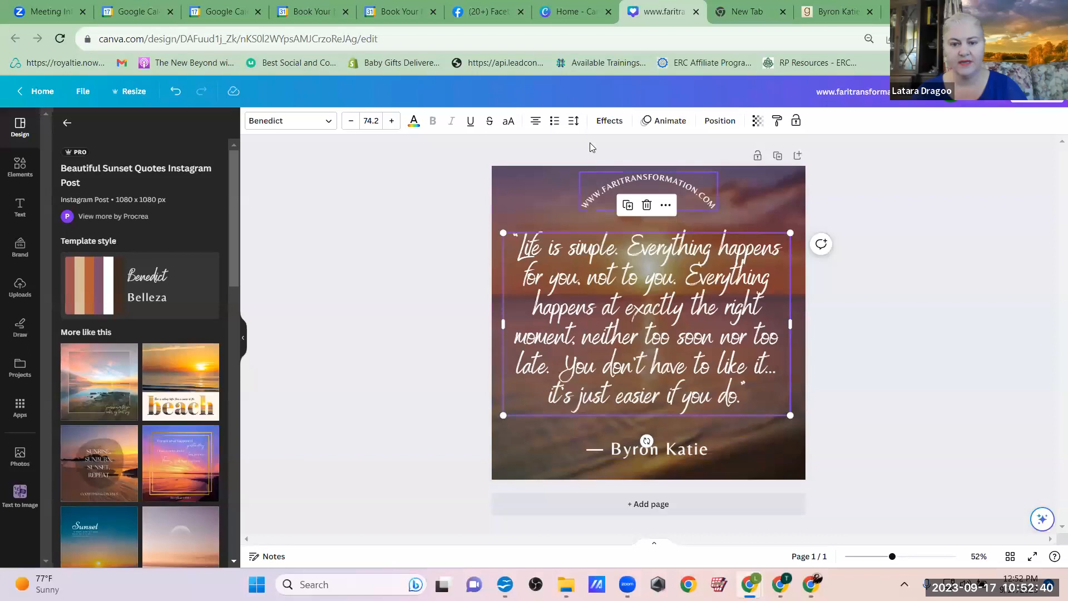
{"action": "left_click", "coordinate": [609, 122]}
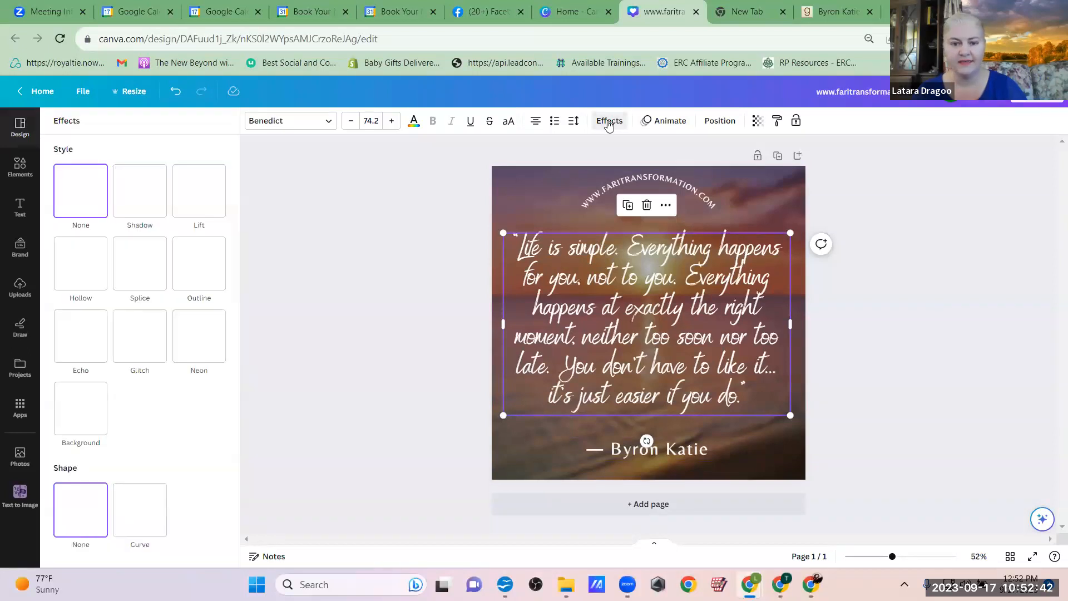
{"action": "left_click", "coordinate": [201, 202]}
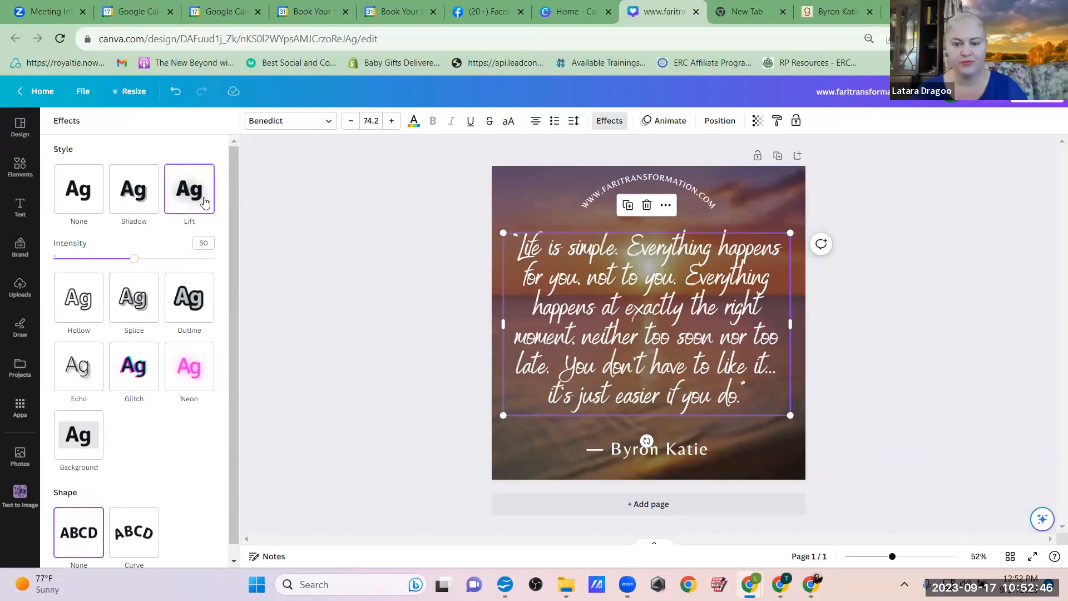
{"action": "left_click_drag", "start_coordinate": [132, 265], "coordinate": [220, 266]}
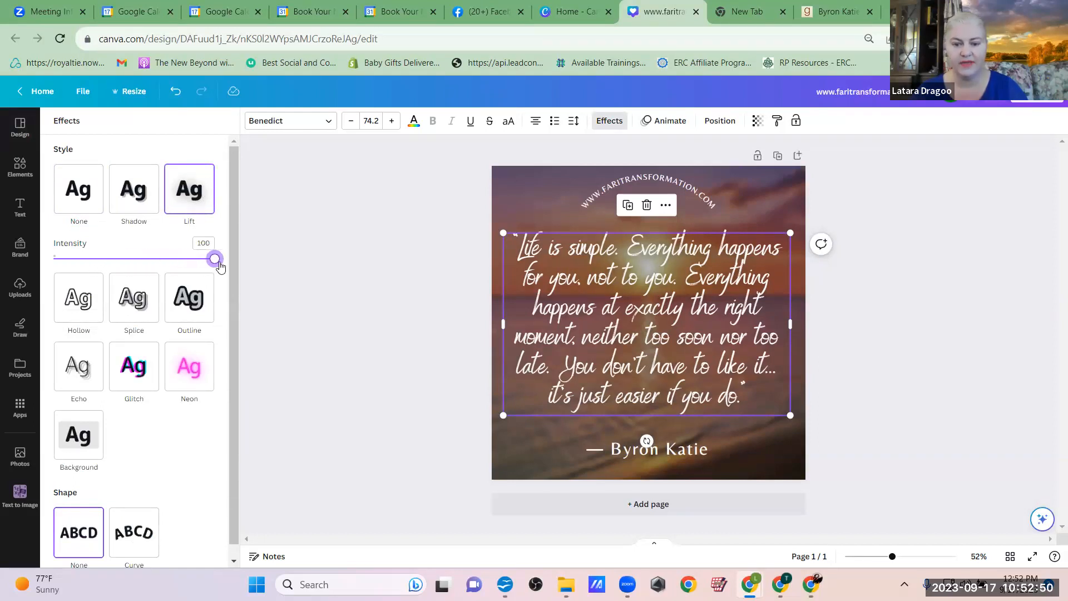
{"action": "left_click", "coordinate": [371, 291]}
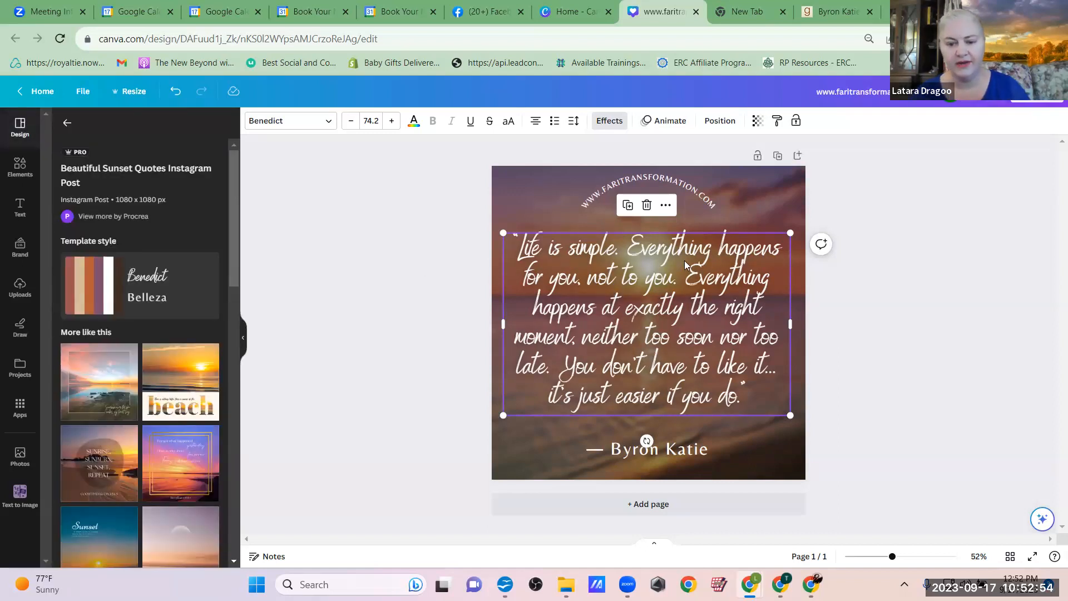
- Nudge the quote text box slightly sideways so it is centred horizontally on the page
{"action": "left_click_drag", "start_coordinate": [616, 287], "coordinate": [620, 288]}
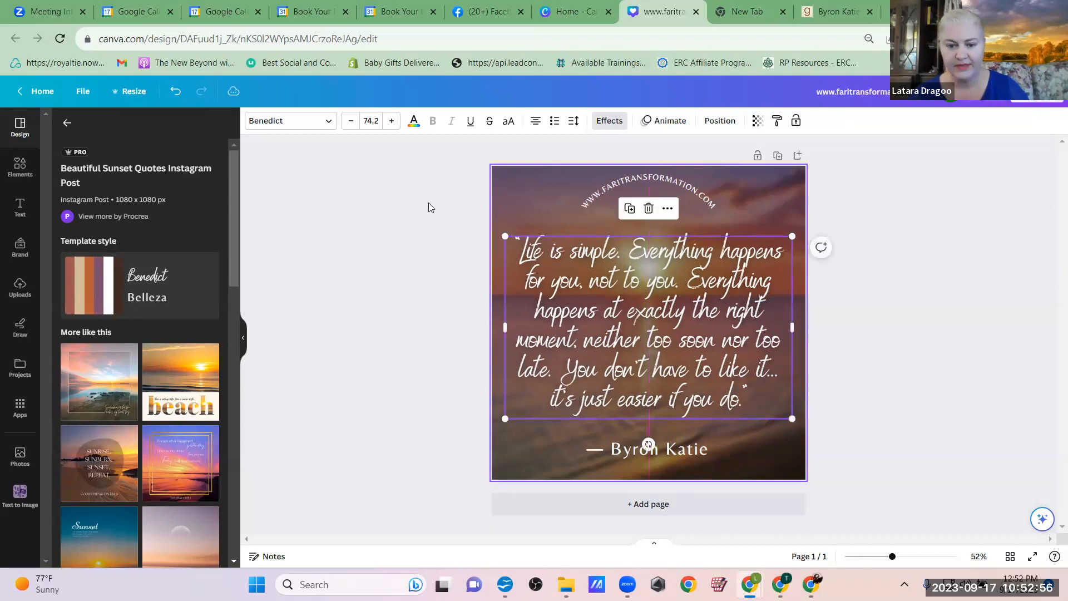
{"action": "left_click_drag", "start_coordinate": [670, 340], "coordinate": [669, 337]}
{"action": "left_click", "coordinate": [419, 264]}
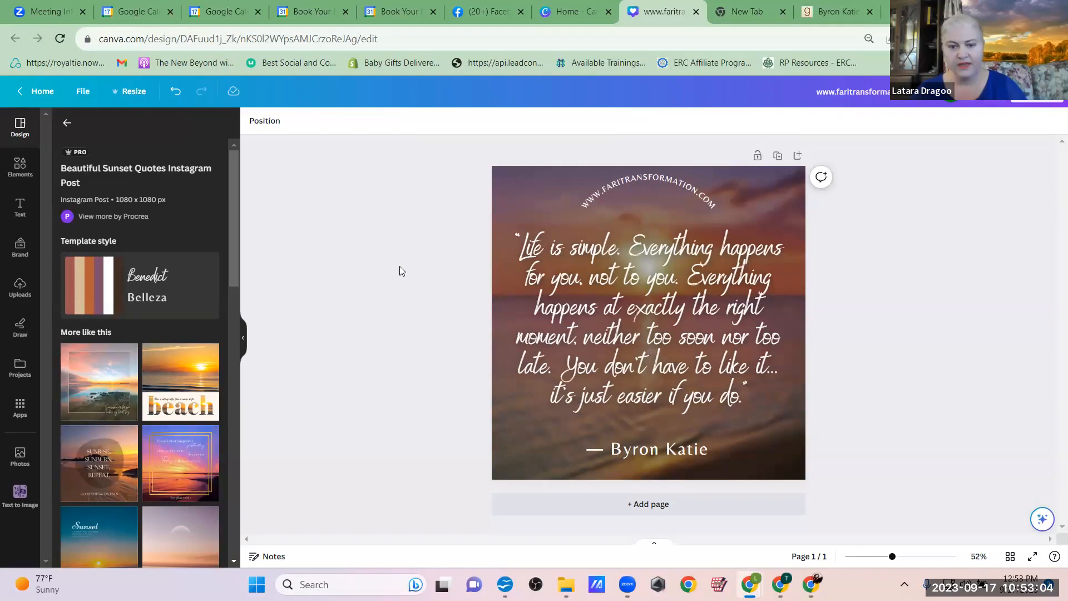
- Change the font of the whole quote to Playlist Script
{"action": "left_click", "coordinate": [651, 291]}
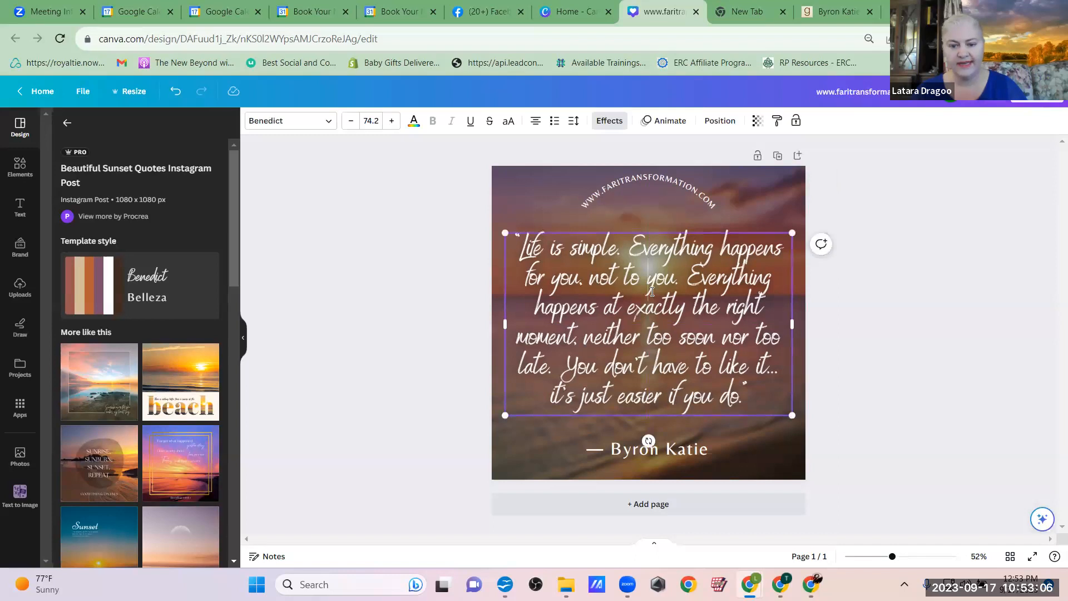
{"action": "left_click", "coordinate": [652, 291]}
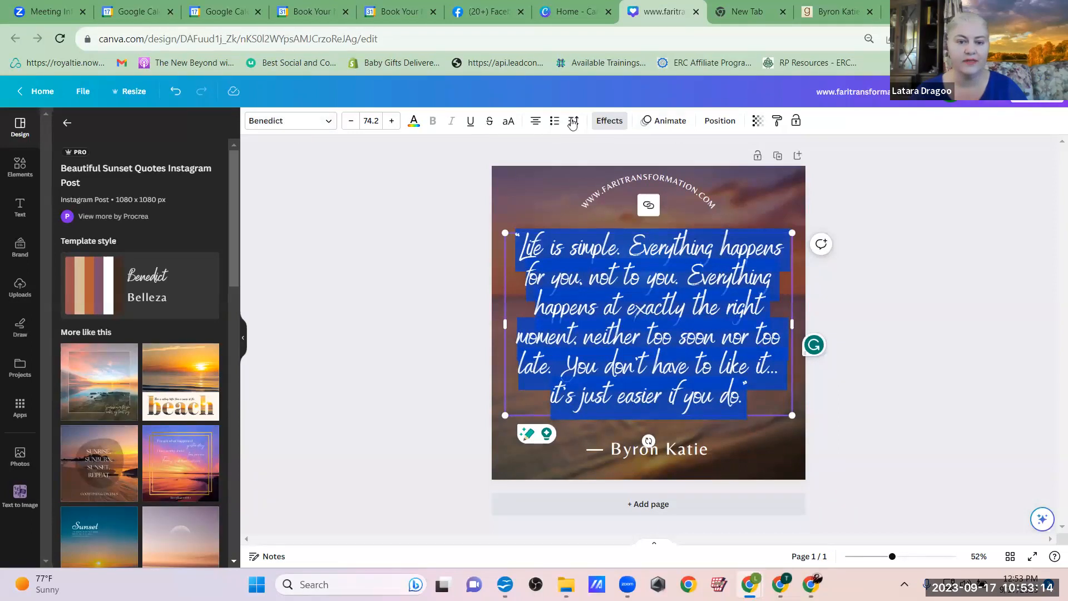
{"action": "left_click", "coordinate": [311, 127]}
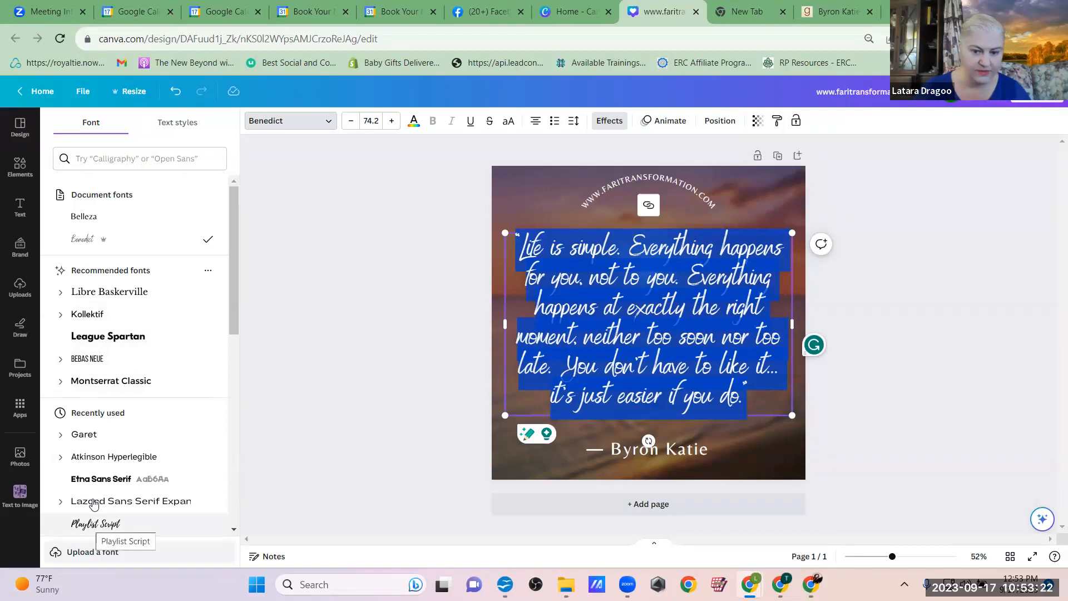
{"action": "left_click", "coordinate": [95, 524]}
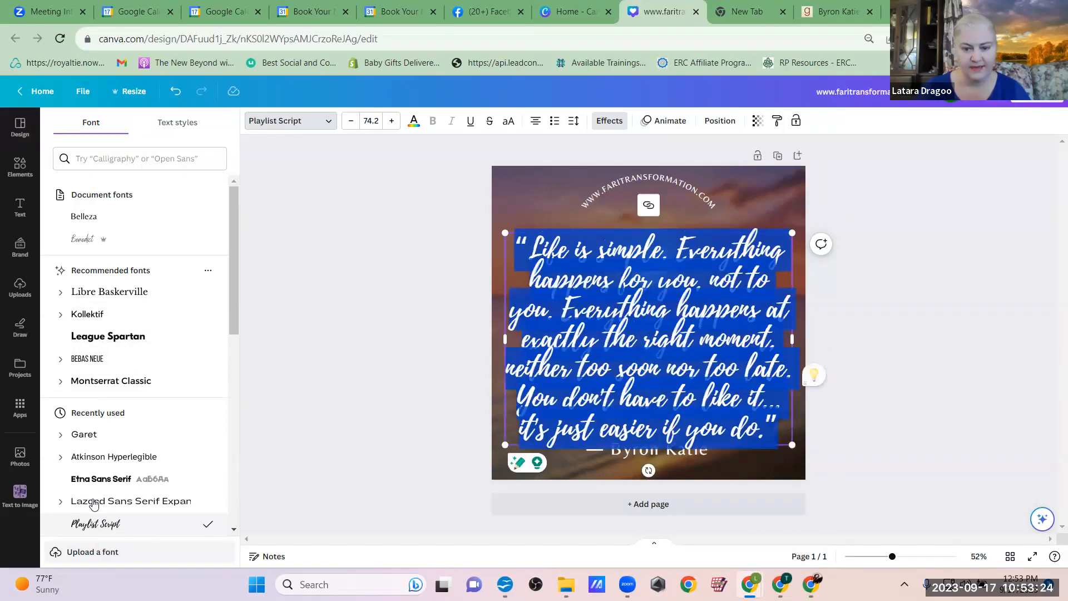
{"action": "left_click", "coordinate": [372, 357]}
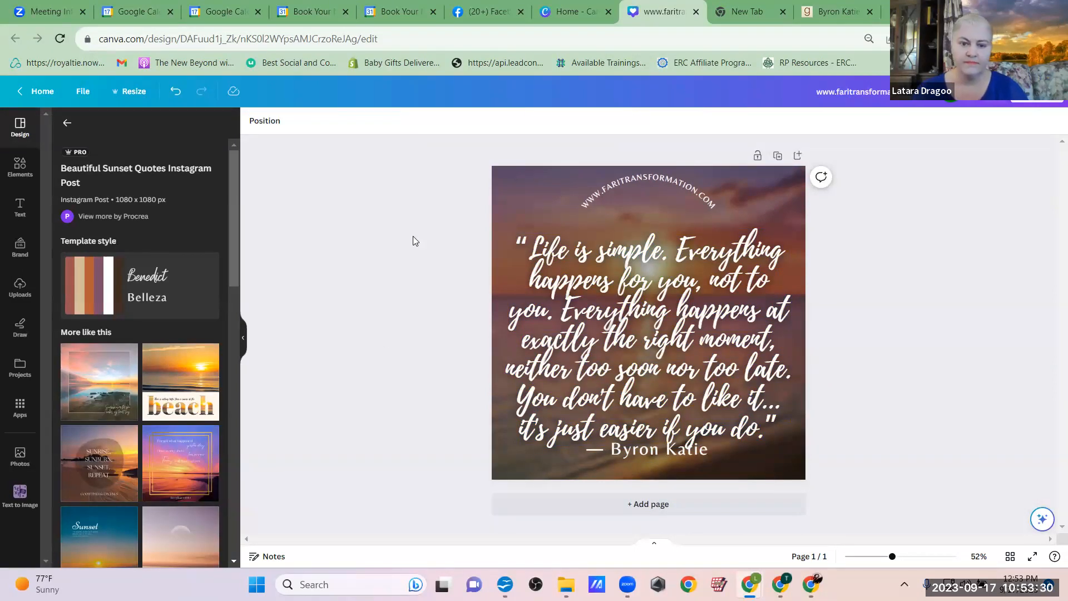
- Reduce the quote's font size to 68.2
{"action": "left_click", "coordinate": [688, 327]}
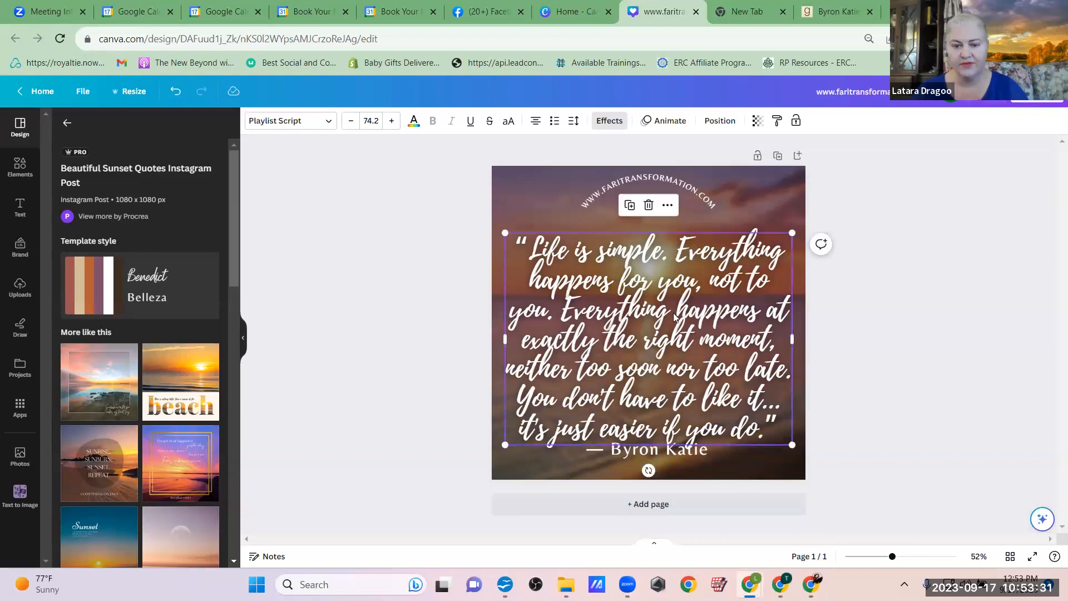
{"action": "left_click", "coordinate": [352, 120]}
{"action": "left_click", "coordinate": [352, 121]}
{"action": "left_click", "coordinate": [352, 121]}
{"action": "left_click", "coordinate": [352, 121]}
{"action": "left_click", "coordinate": [351, 121]}
{"action": "left_click", "coordinate": [352, 120]}
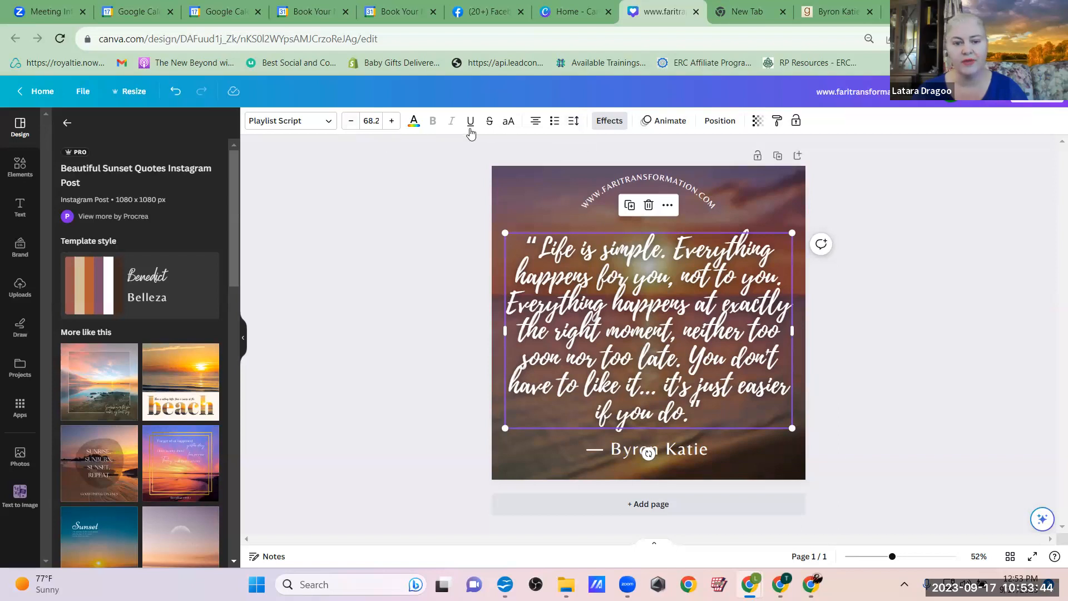
- Set the quote's letter spacing to 39 and its line spacing to 1.1
{"action": "left_click", "coordinate": [573, 125]}
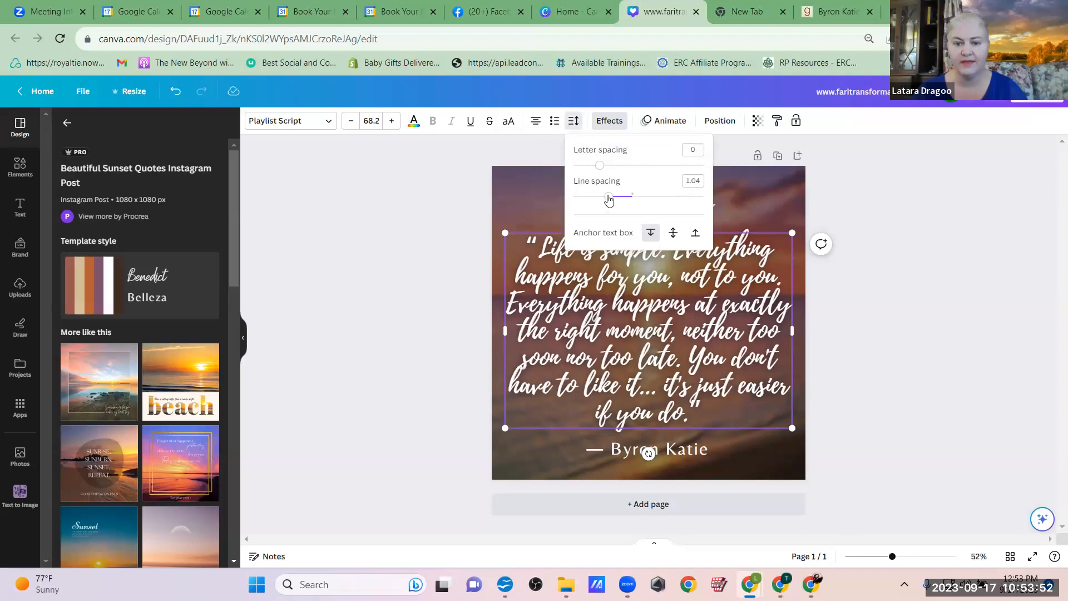
{"action": "left_click_drag", "start_coordinate": [601, 170], "coordinate": [613, 200]}
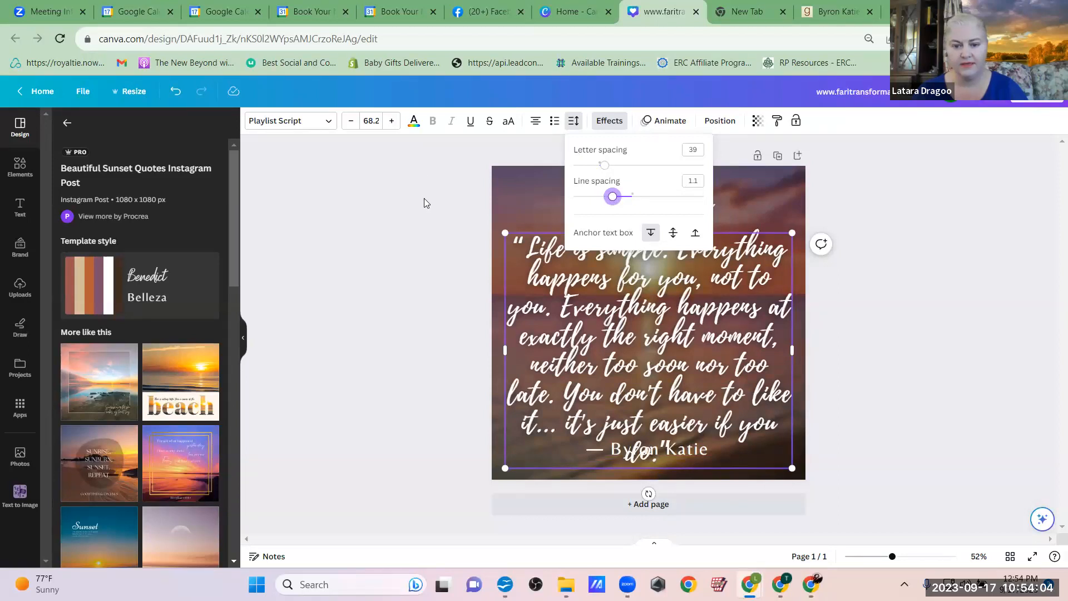
{"action": "key", "text": "Escape"}
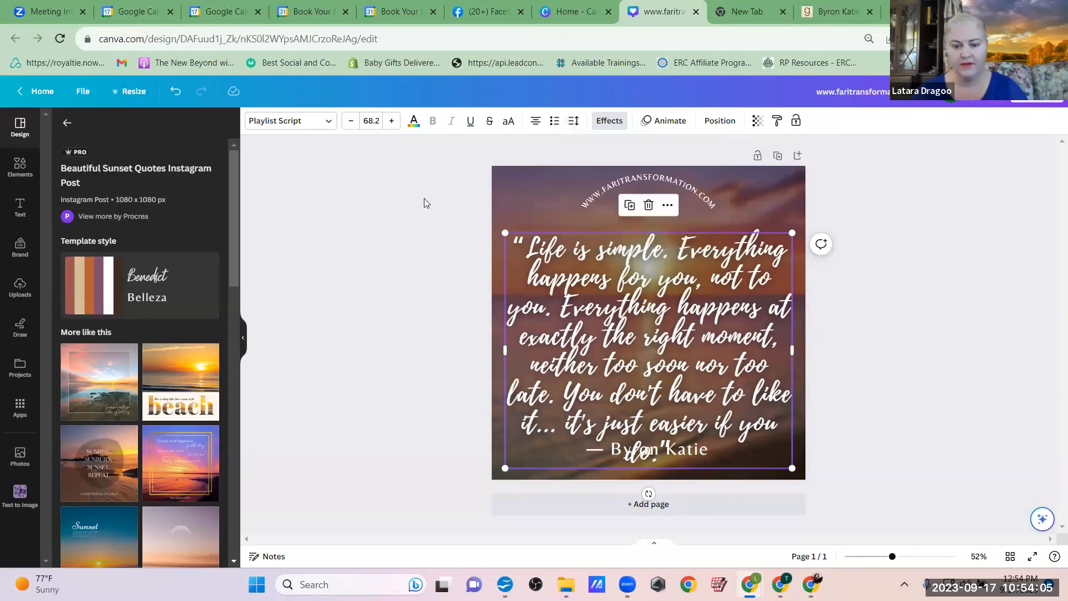
- Reduce the quote's font size to 66.2 and move it up, leaving equal gaps of 47 to the website text and the attribution
{"action": "left_click", "coordinate": [351, 124]}
{"action": "left_click", "coordinate": [351, 124]}
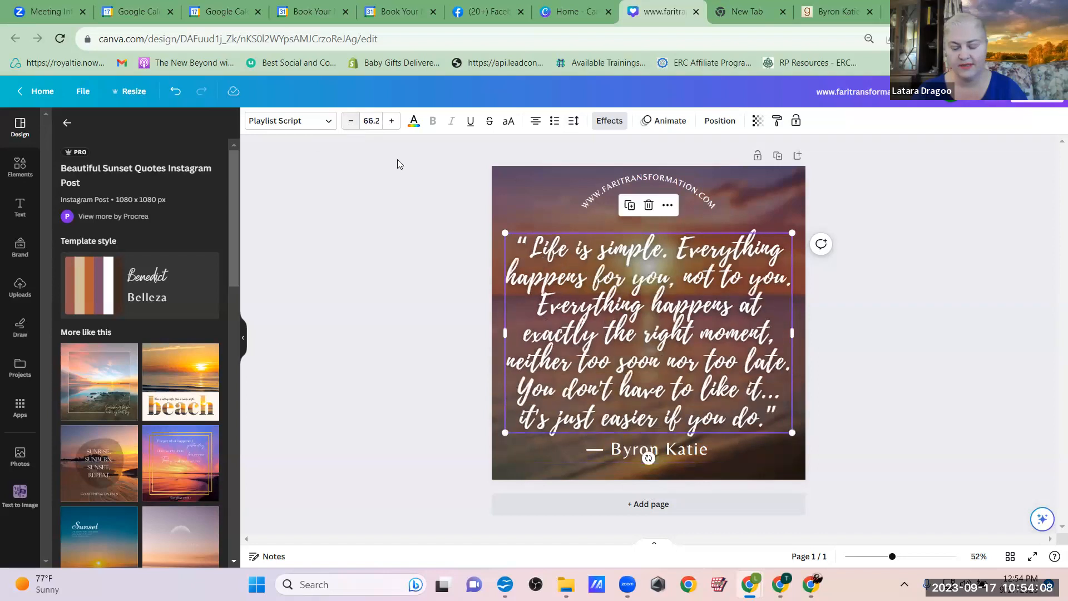
{"action": "mouse_move", "coordinate": [777, 419]}
{"action": "left_mouse_down"}
{"action": "mouse_move", "coordinate": [749, 419]}
{"action": "mouse_move", "coordinate": [775, 413]}
{"action": "left_mouse_up"}
{"action": "key", "text": "ctrl+z"}
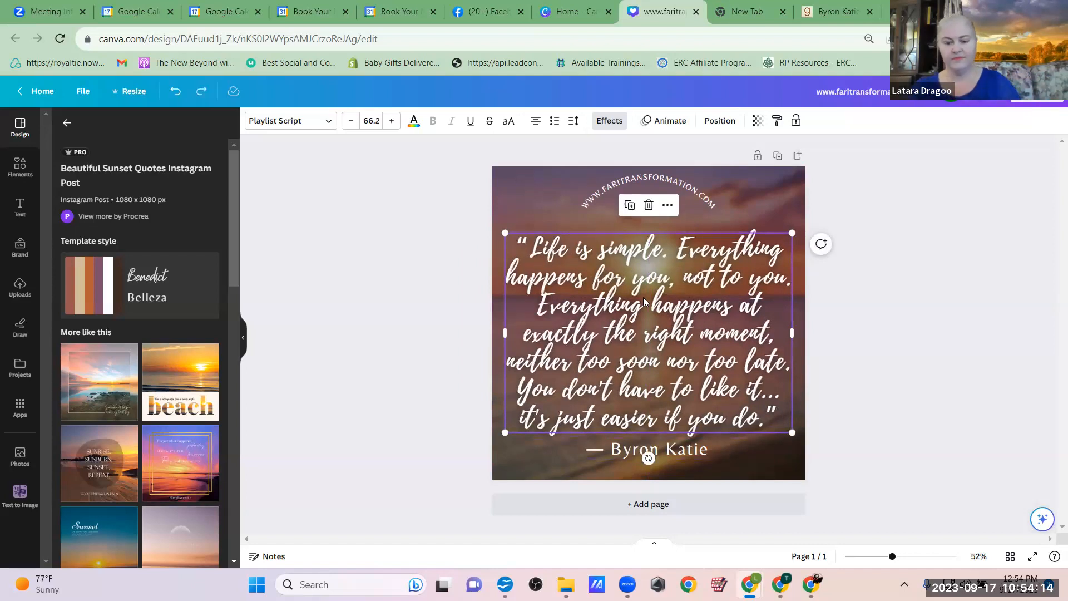
{"action": "left_click_drag", "start_coordinate": [641, 320], "coordinate": [642, 312]}
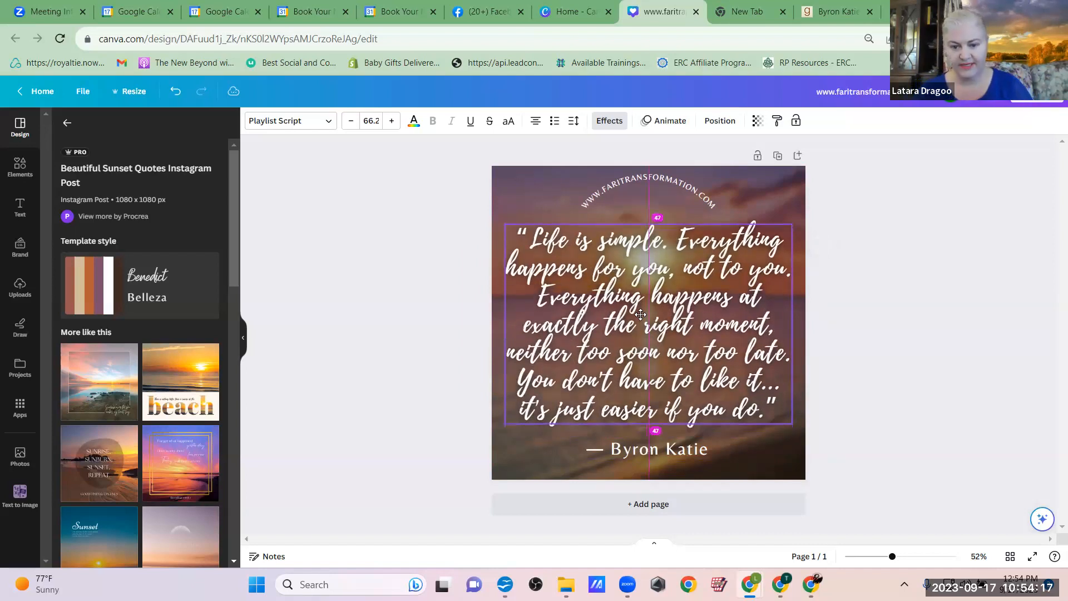
{"action": "left_click", "coordinate": [436, 289]}
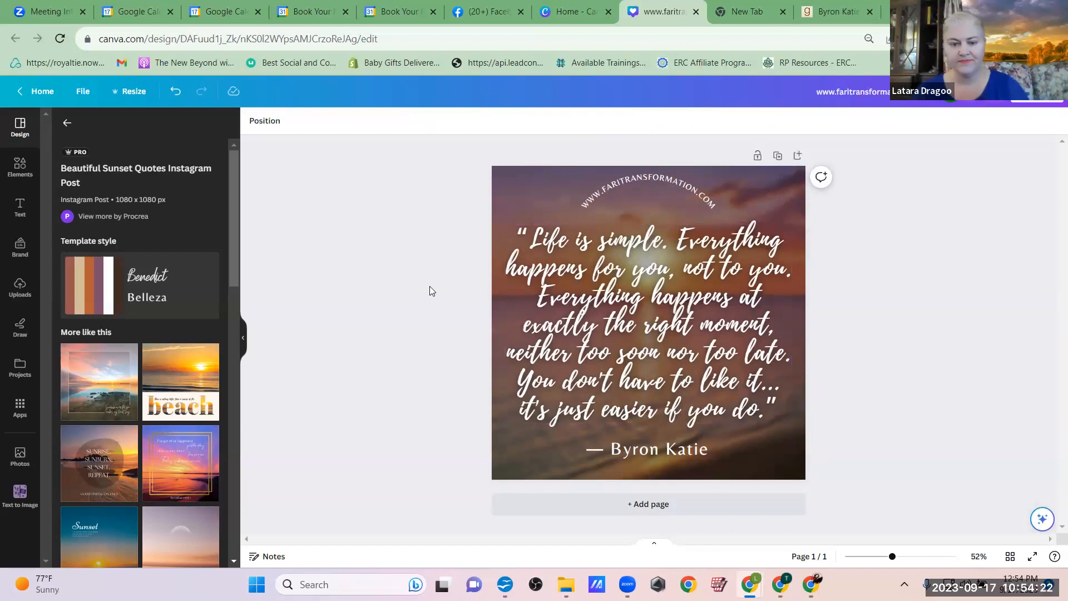
- Look for a logo file to upload by searching the personal OneDrive folder for "fari logo"
{"action": "left_click", "coordinate": [19, 287]}
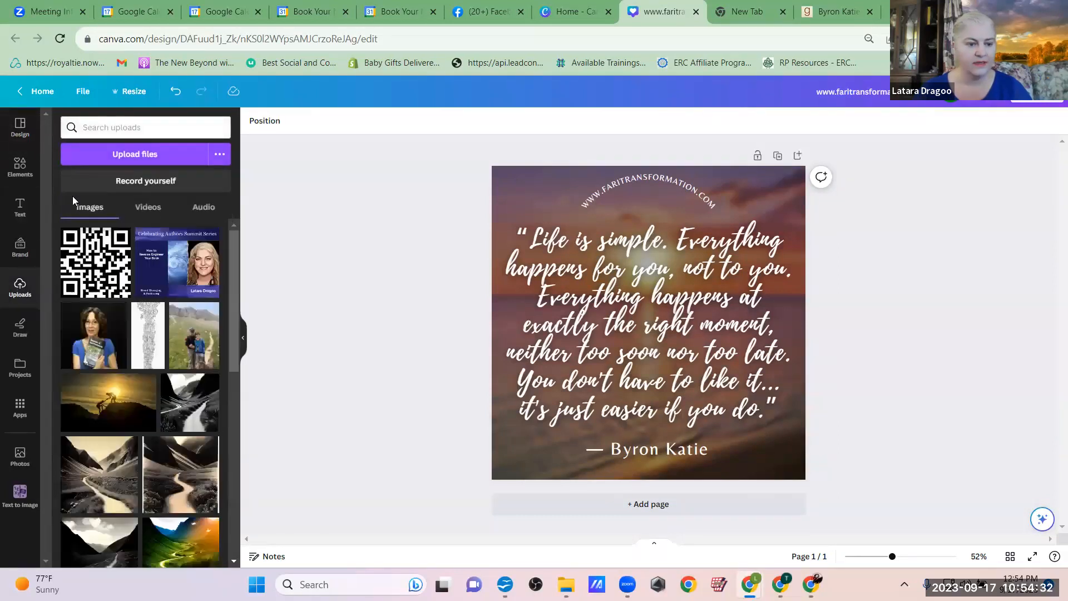
{"action": "left_click", "coordinate": [140, 150]}
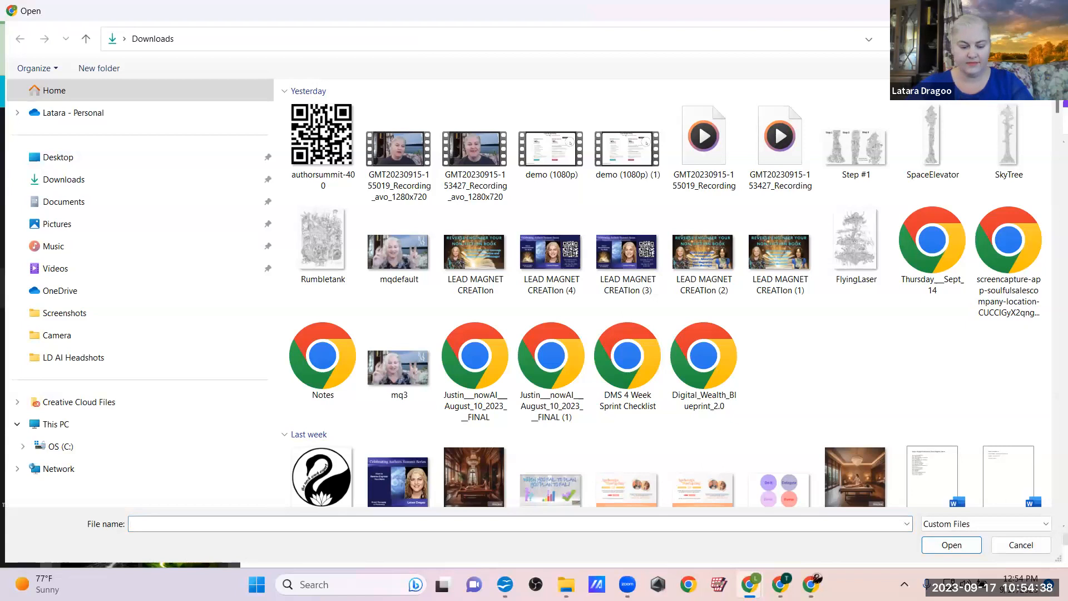
{"action": "key", "text": "BackSpace"}
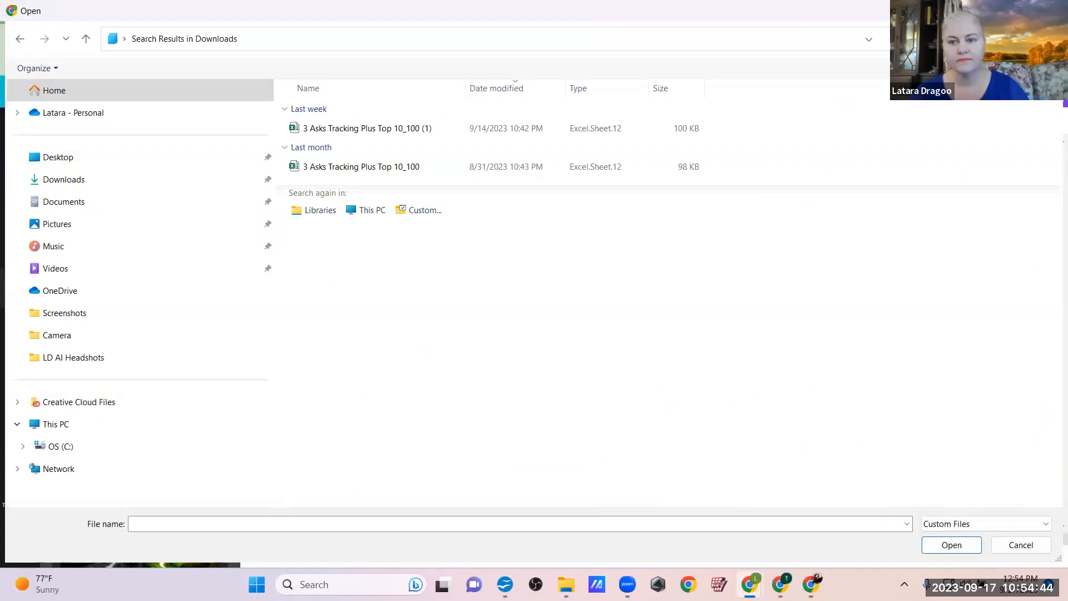
{"action": "key", "text": "BackSpace"}
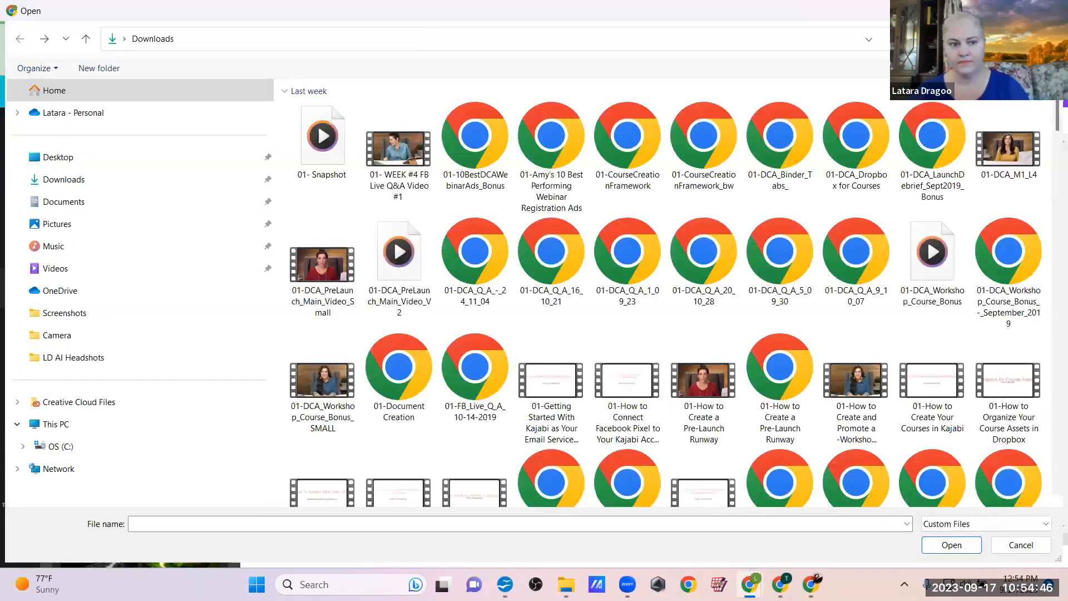
{"action": "left_click", "coordinate": [62, 113]}
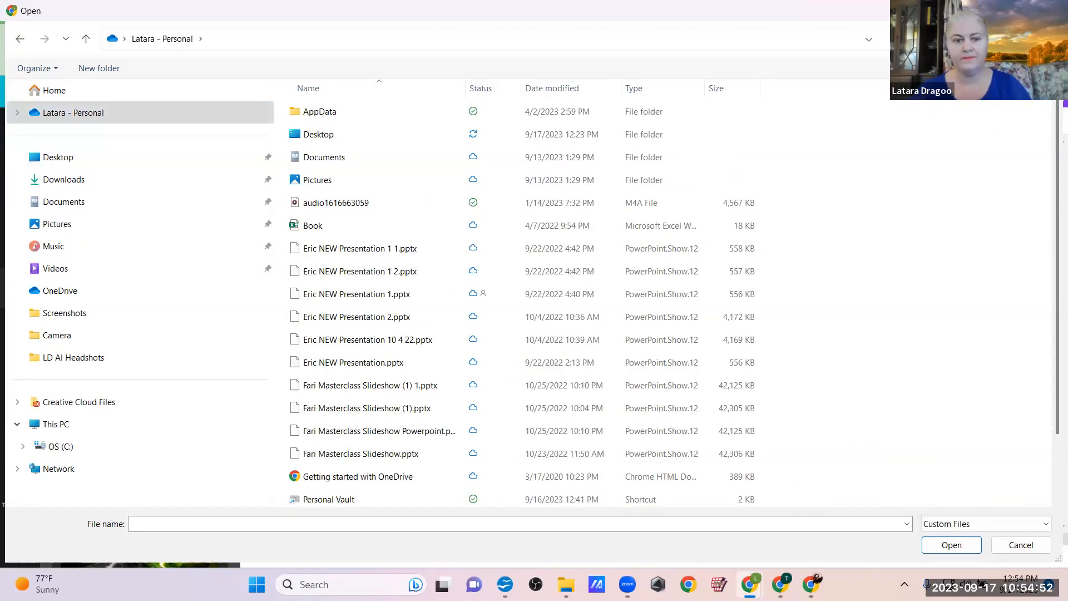
{"action": "type", "text": "fari"}
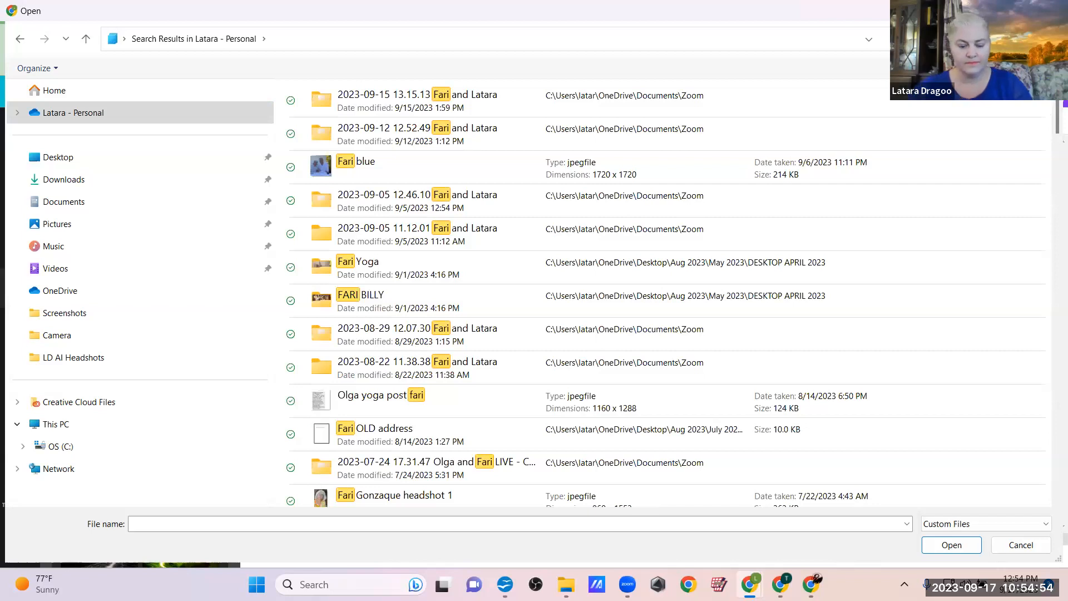
{"action": "type", "text": " logo"}
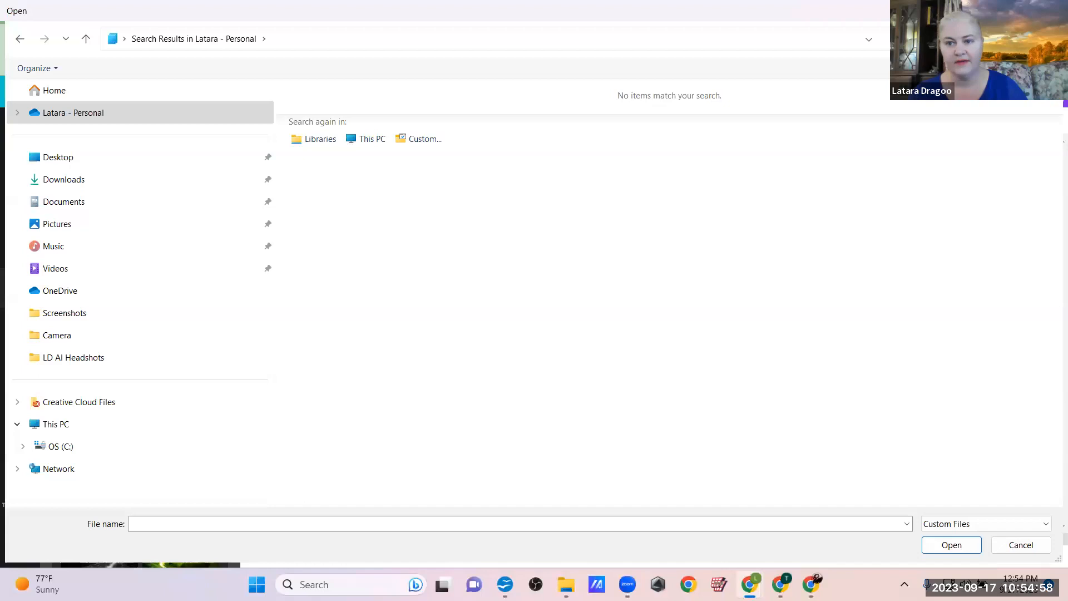
{"action": "key", "text": "Escape"}
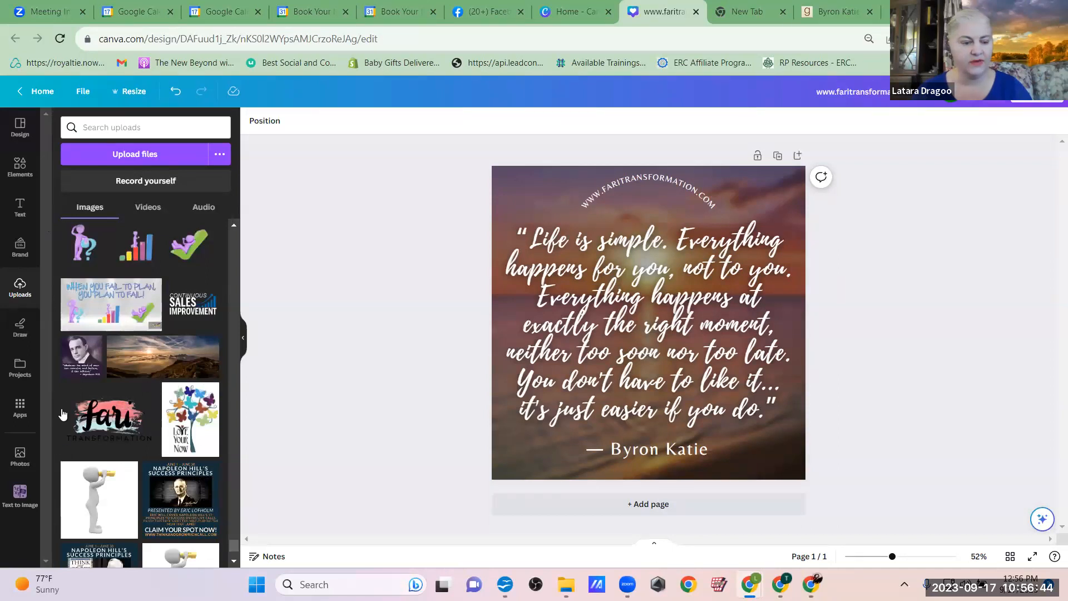
- Add the Fari Transformation logo from the uploaded images, shrink it and place it centred under the curved website text
{"action": "left_click", "coordinate": [109, 416]}
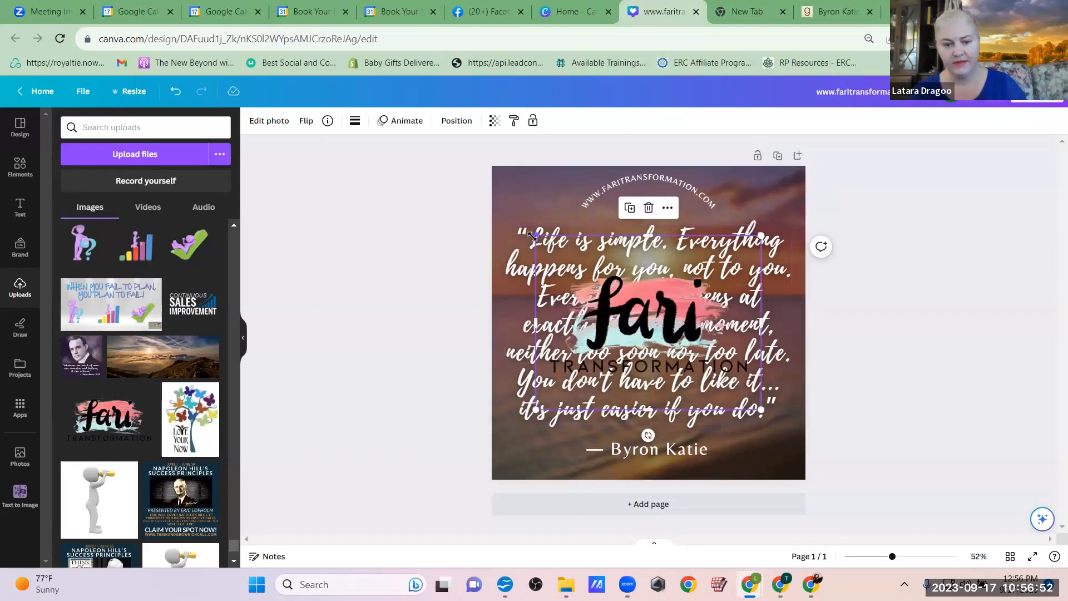
{"action": "left_click_drag", "start_coordinate": [531, 235], "coordinate": [651, 214]}
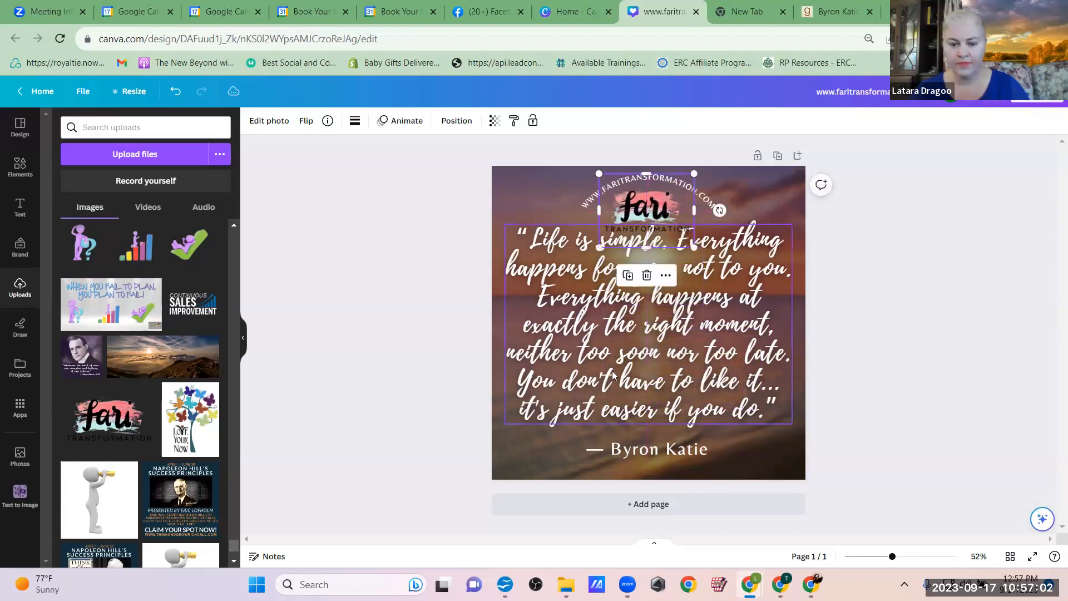
- Move the "— Byron Katie" attribution and the quote down to clear room for the logo above
{"action": "left_click", "coordinate": [650, 453]}
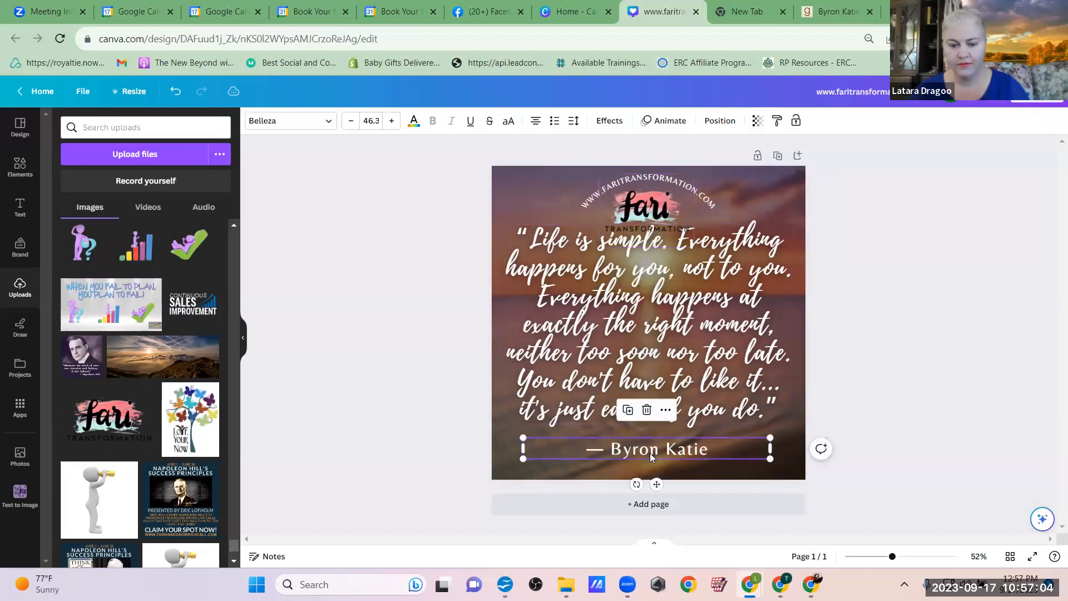
{"action": "left_click_drag", "start_coordinate": [650, 453], "coordinate": [650, 460]}
{"action": "left_click", "coordinate": [636, 340]}
{"action": "left_click_drag", "start_coordinate": [637, 341], "coordinate": [634, 347]}
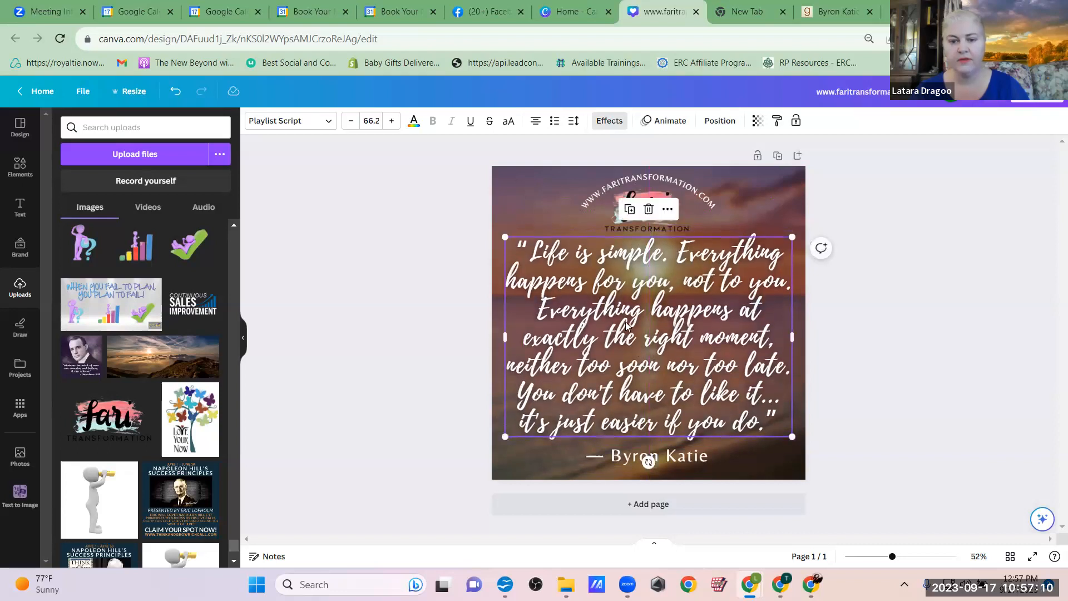
- Open the Fari Transformation logo for photo editing and revert the design to the old photo editor
{"action": "left_click", "coordinate": [662, 232]}
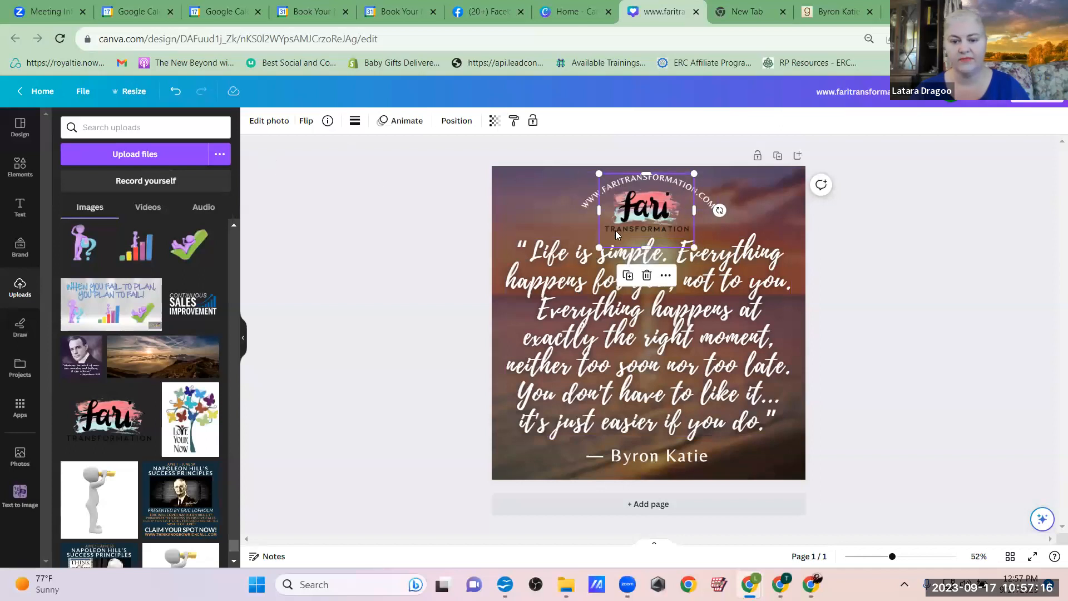
{"action": "left_click", "coordinate": [270, 121]}
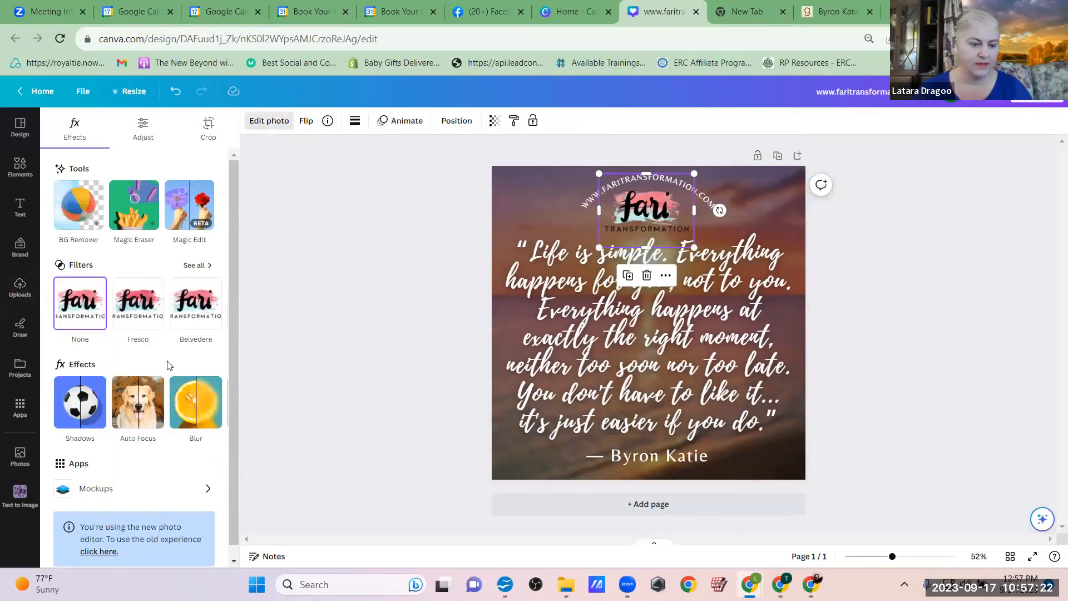
{"action": "scroll", "coordinate": [167, 360], "scroll_direction": "down", "scroll_amount": 1}
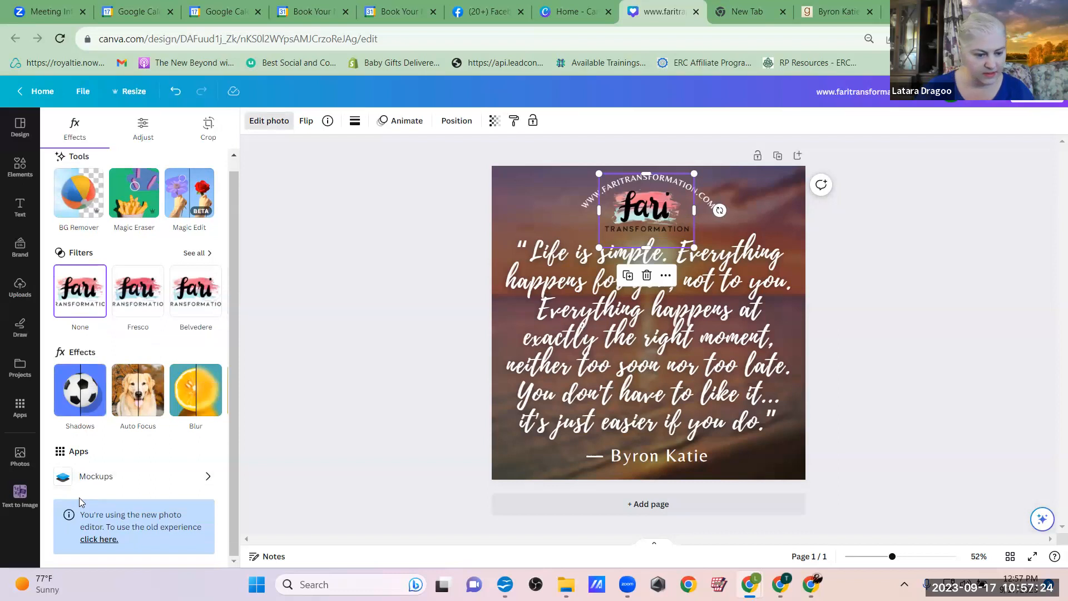
{"action": "left_click", "coordinate": [85, 559]}
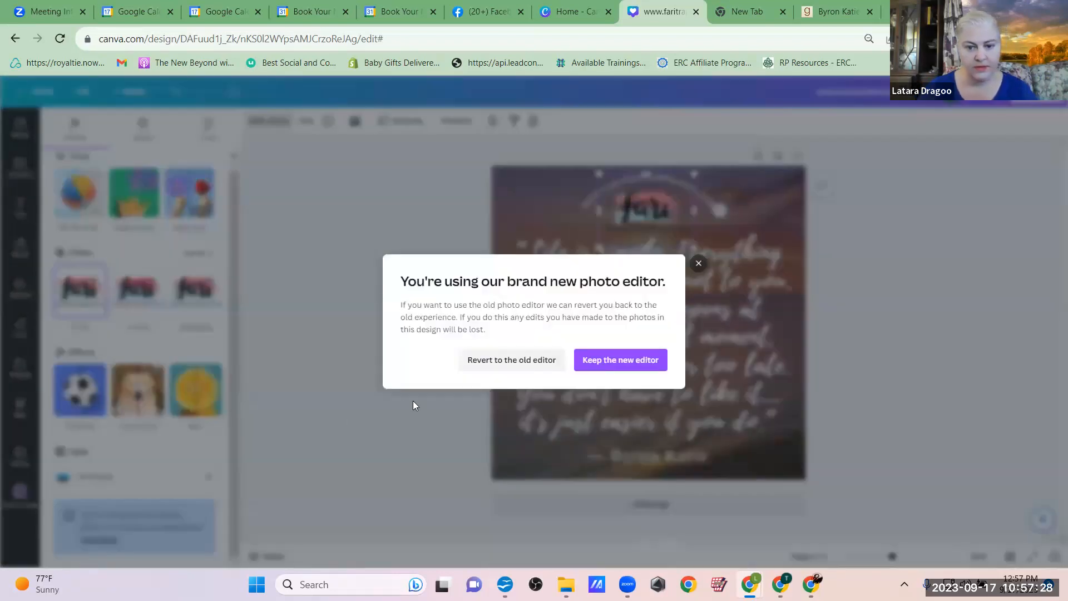
{"action": "left_click", "coordinate": [497, 365]}
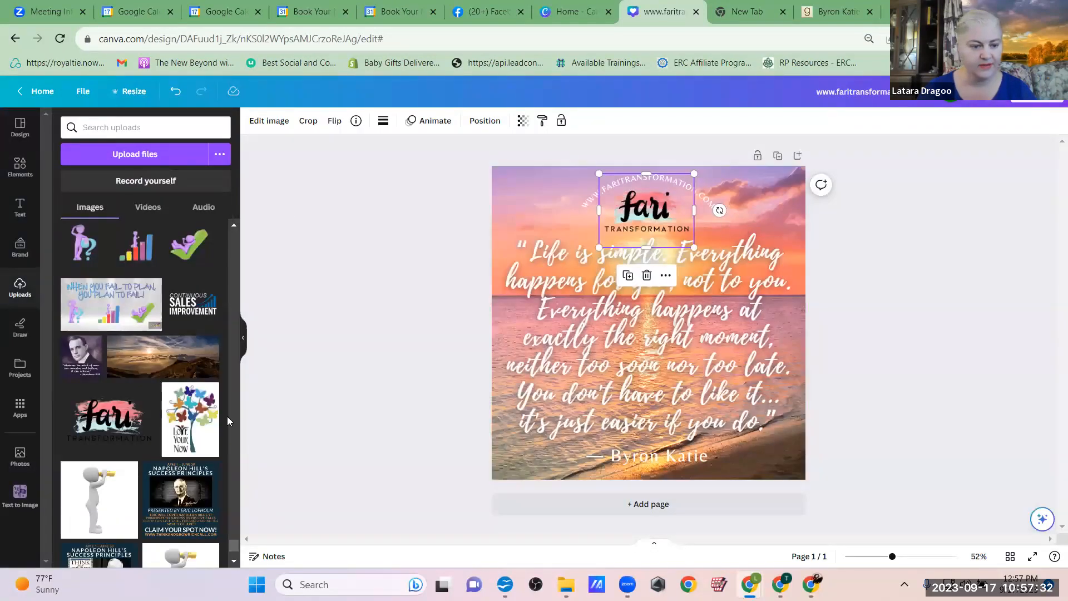
- Add a Drop shadow to the Fari Transformation logo and open the shadow's settings
{"action": "left_click", "coordinate": [270, 122]}
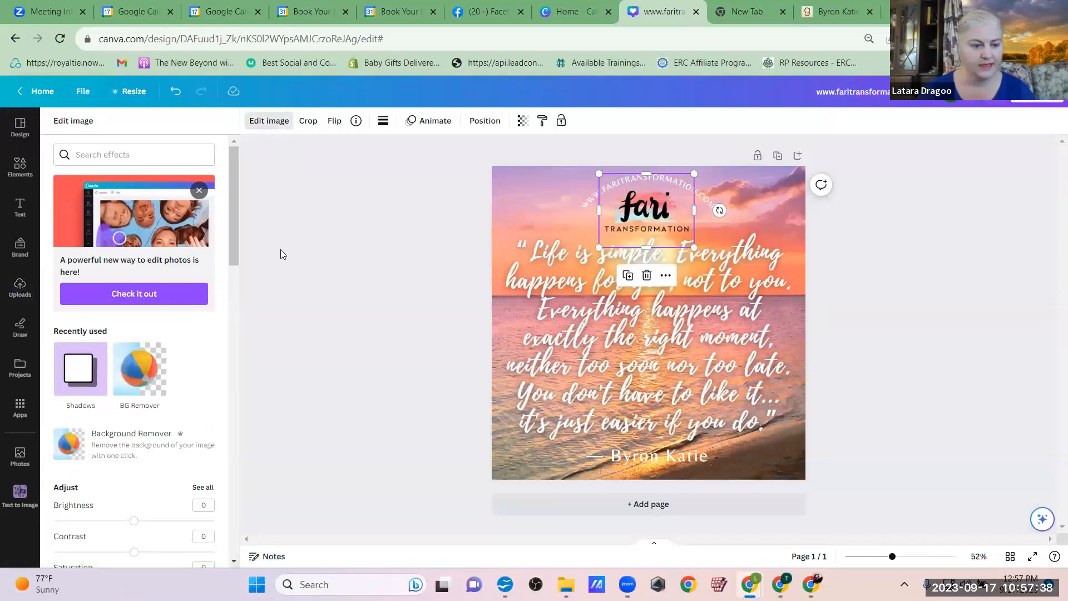
{"action": "left_click", "coordinate": [79, 381]}
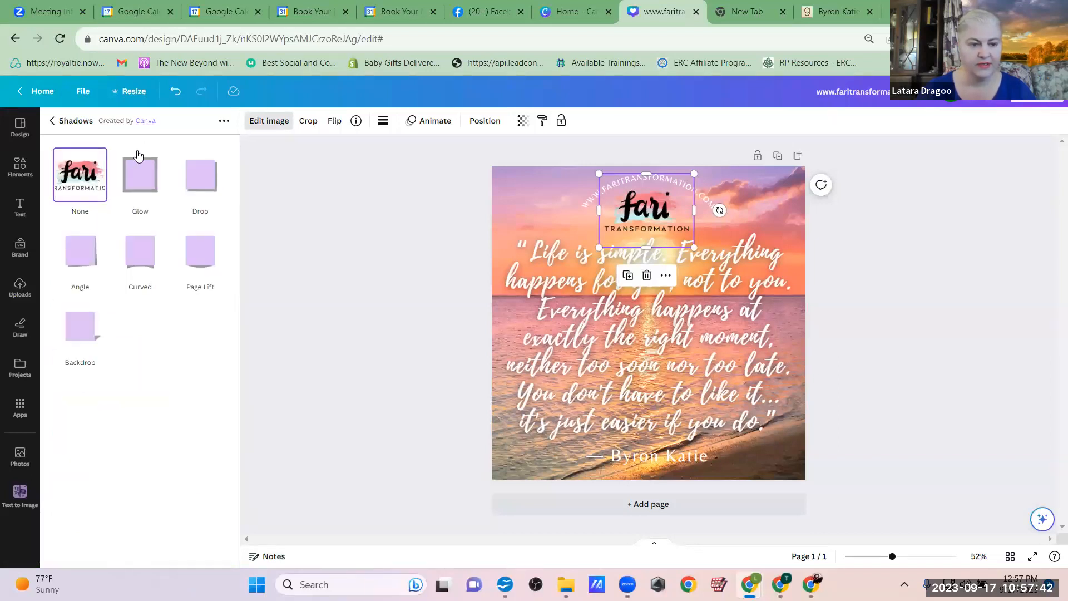
{"action": "left_click", "coordinate": [201, 178]}
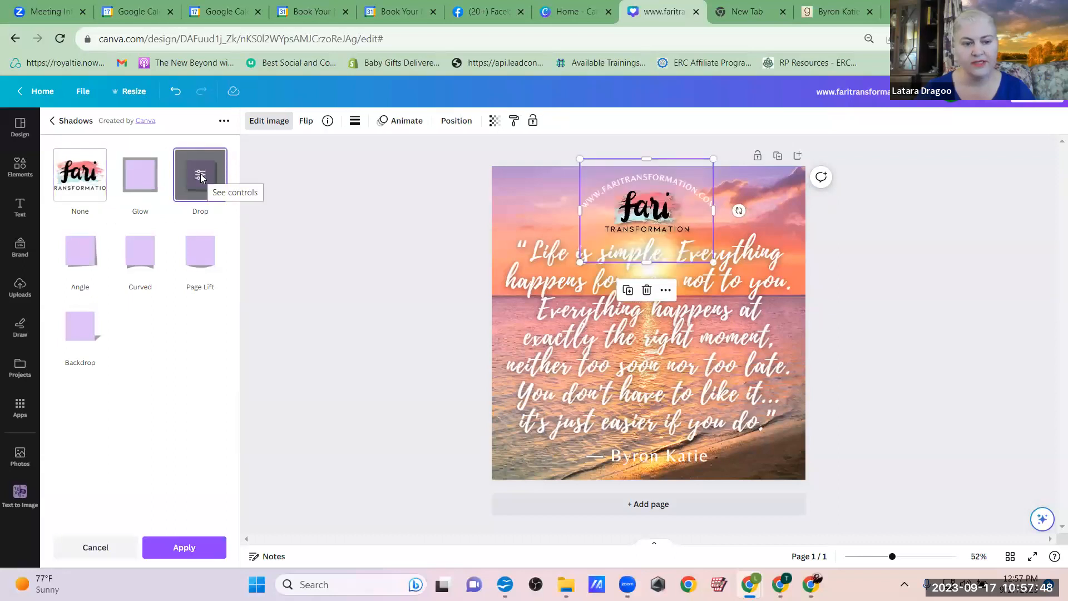
{"action": "left_click", "coordinate": [201, 176]}
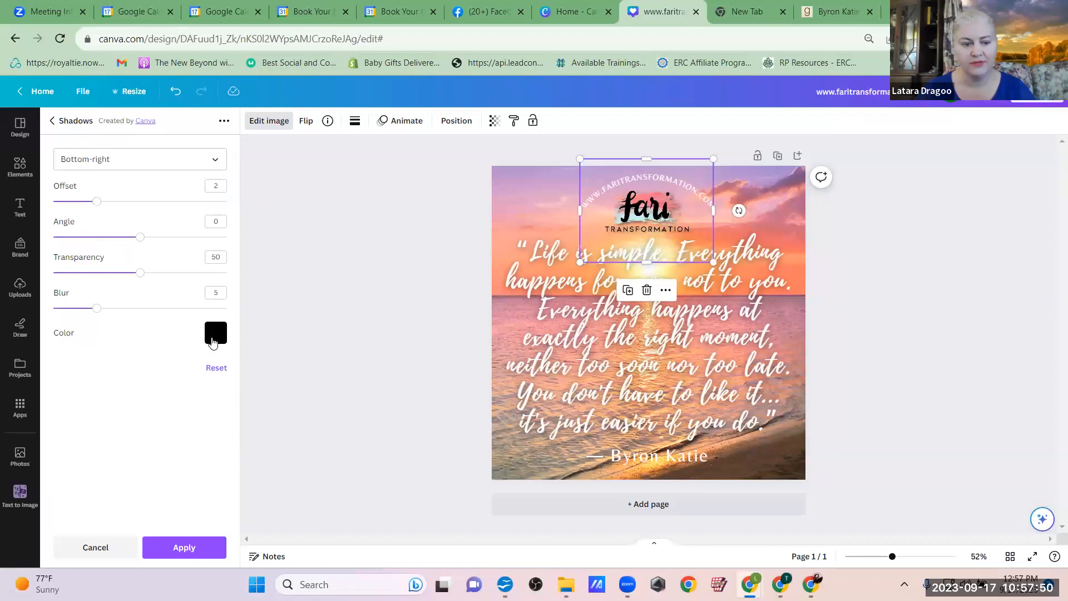
- Set the logo's drop shadow to yellow with a transparency of 94 and keep the result
{"action": "left_click", "coordinate": [215, 334]}
{"action": "scroll", "coordinate": [301, 440], "scroll_direction": "down", "scroll_amount": 2}
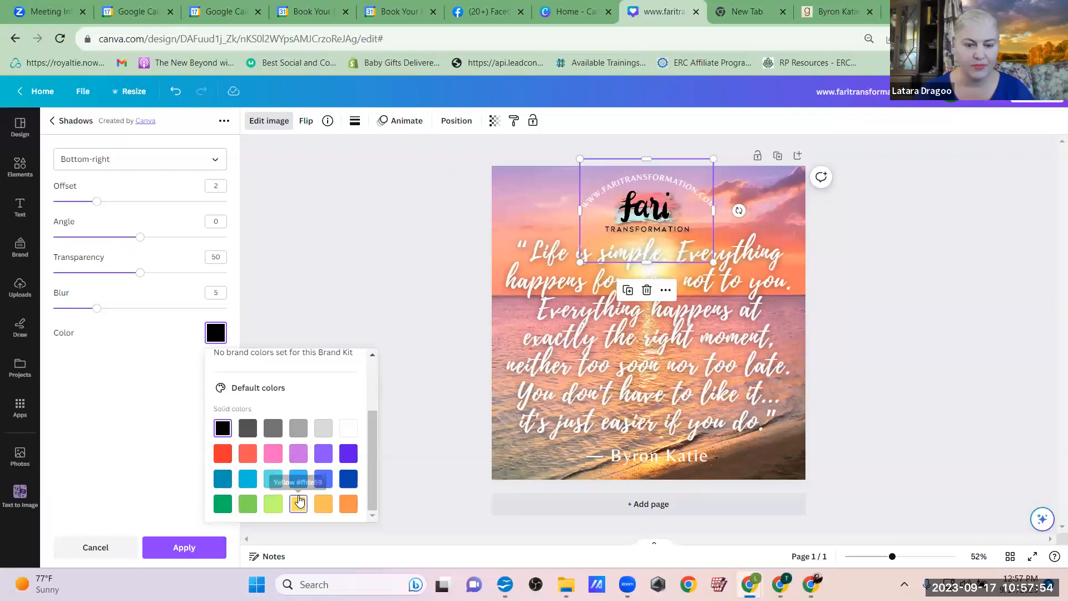
{"action": "left_click", "coordinate": [299, 501]}
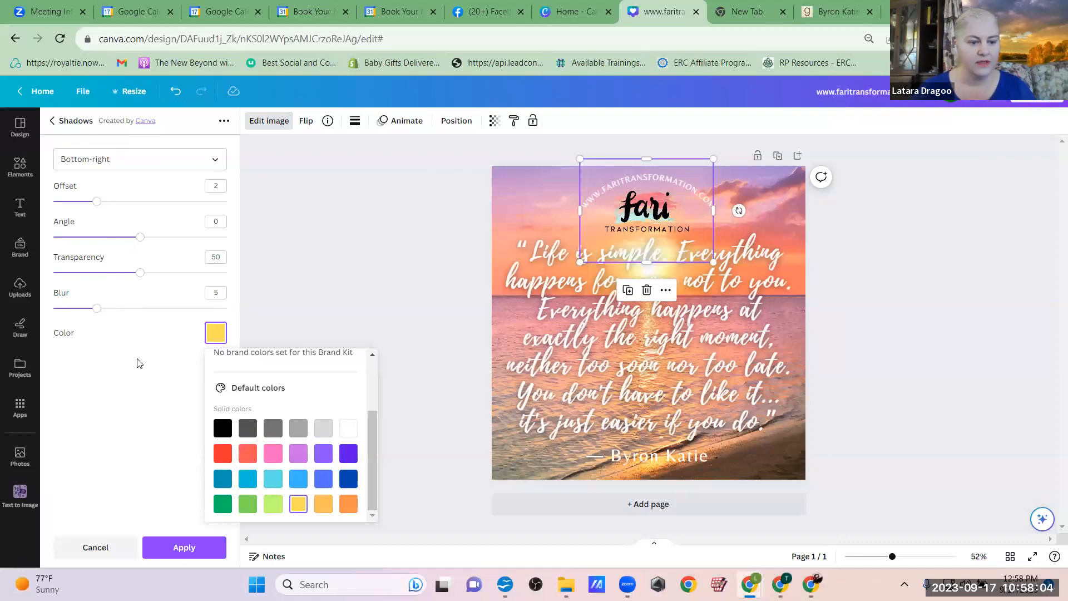
{"action": "left_click_drag", "start_coordinate": [140, 273], "coordinate": [216, 275]}
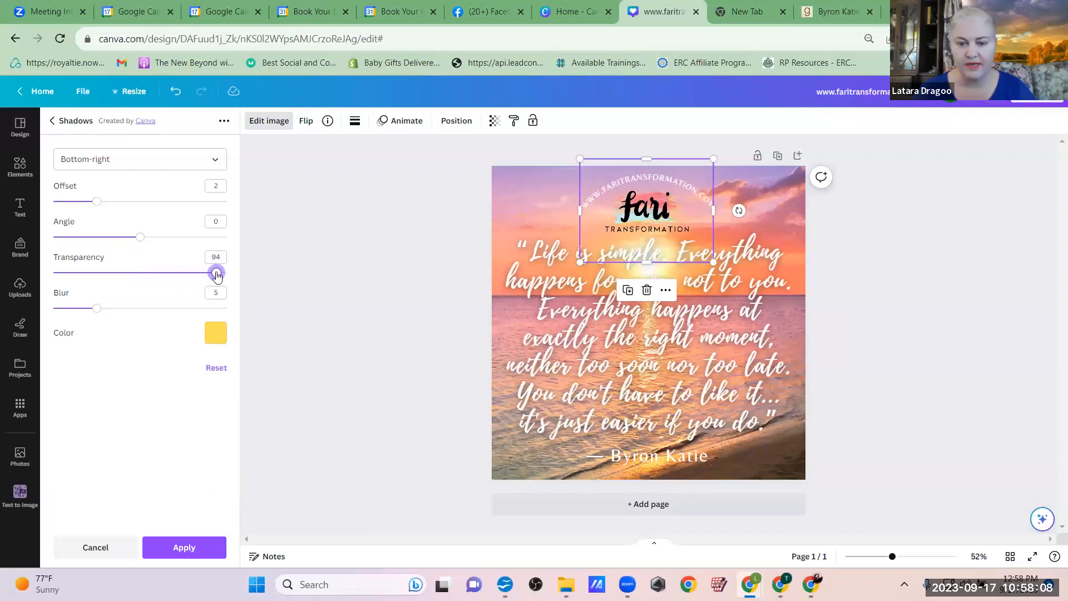
{"action": "left_click", "coordinate": [382, 226]}
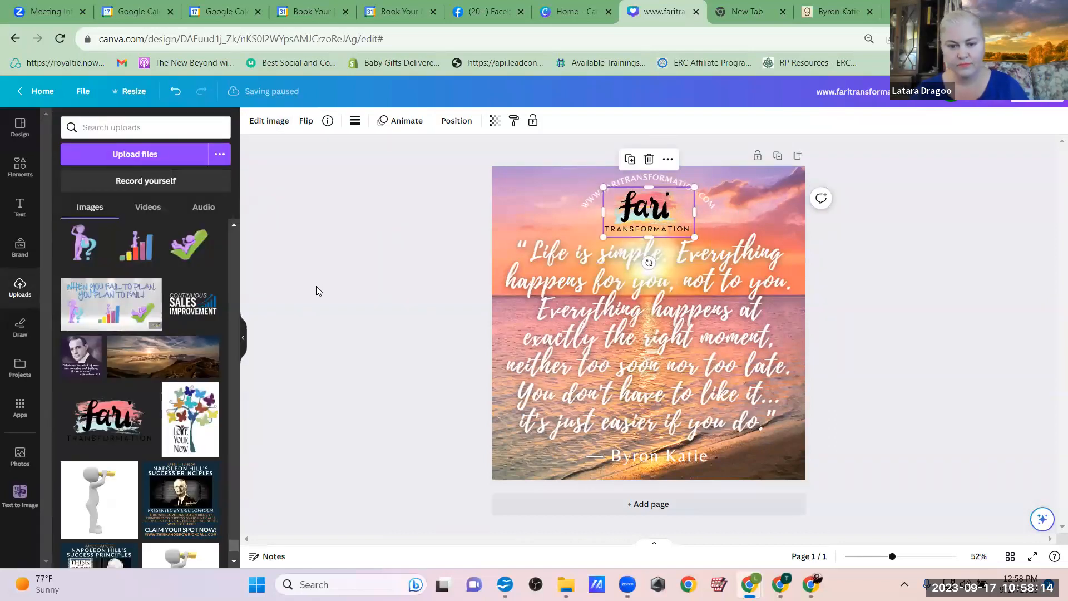
- Try the Lift effect at intensity 100 on the "— Byron Katie" attribution, and replace it with the Neon effect
{"action": "left_click", "coordinate": [647, 459]}
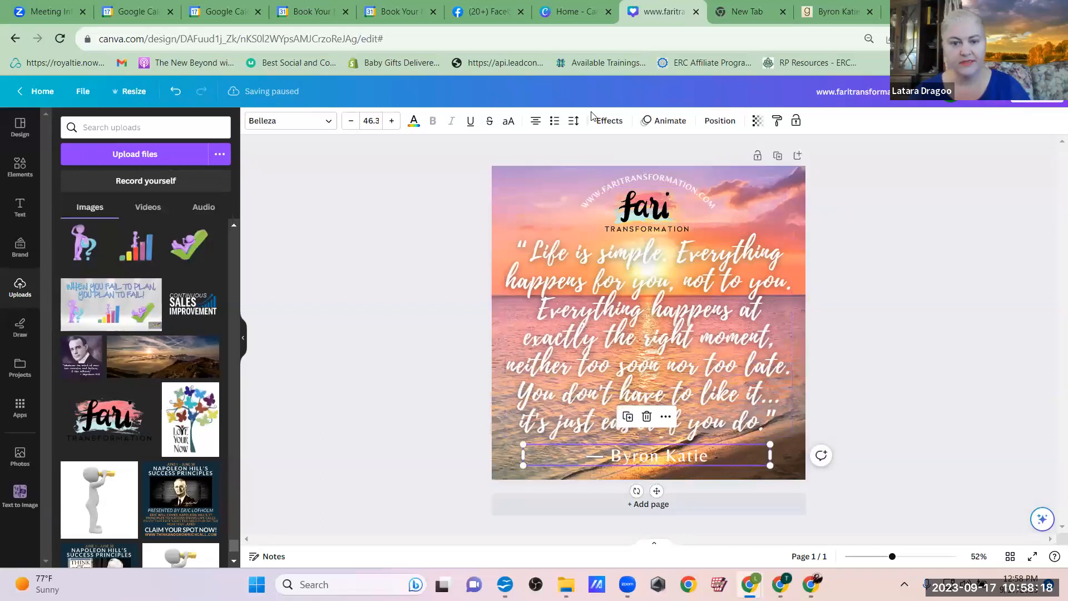
{"action": "left_click", "coordinate": [610, 121]}
{"action": "left_click", "coordinate": [196, 207]}
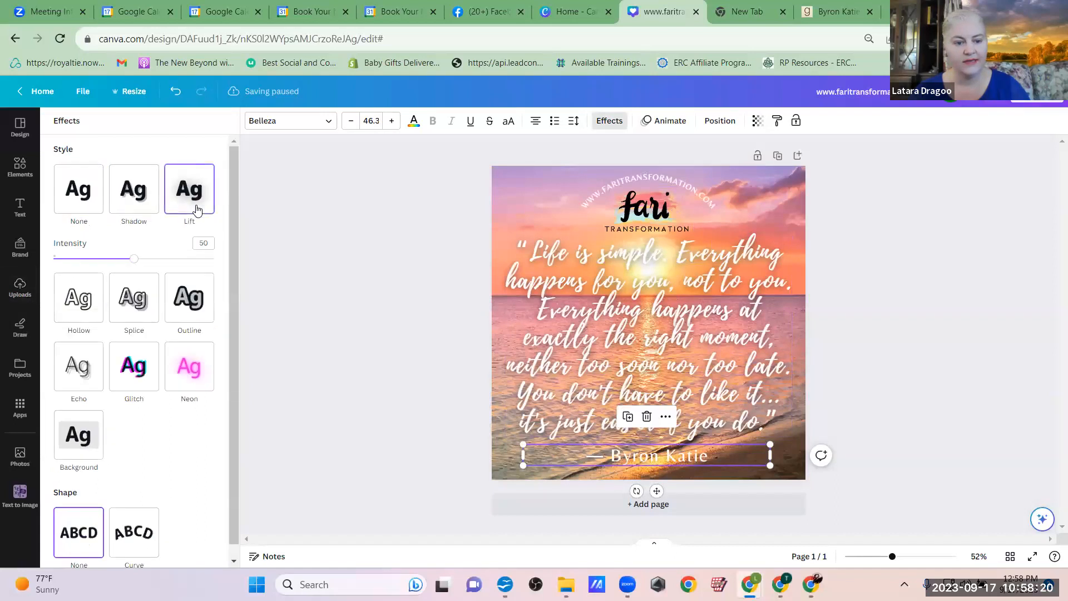
{"action": "left_click_drag", "start_coordinate": [133, 265], "coordinate": [216, 256]}
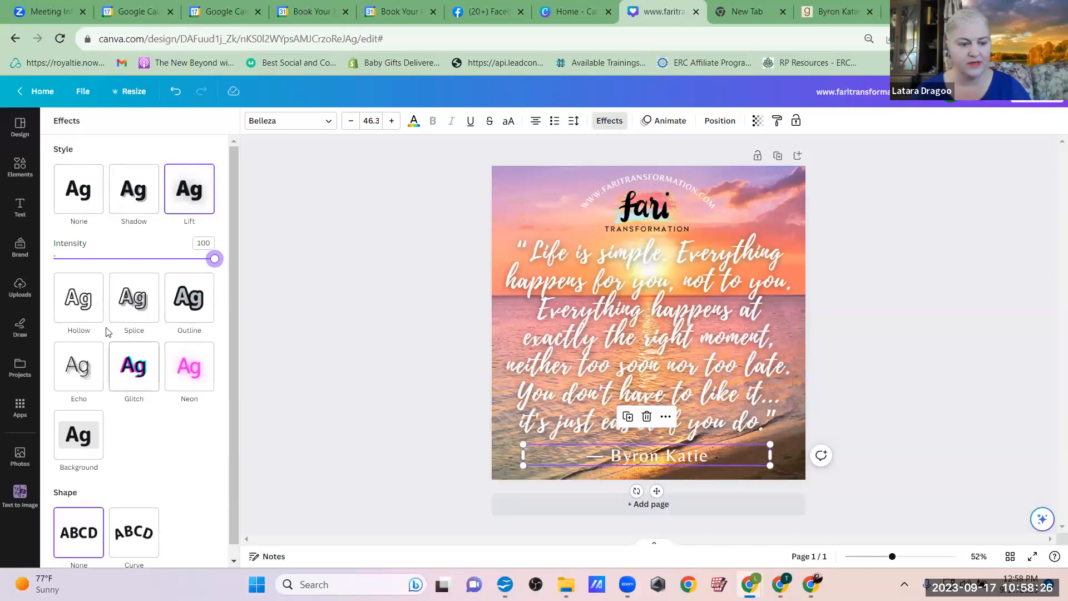
{"action": "left_click", "coordinate": [185, 379]}
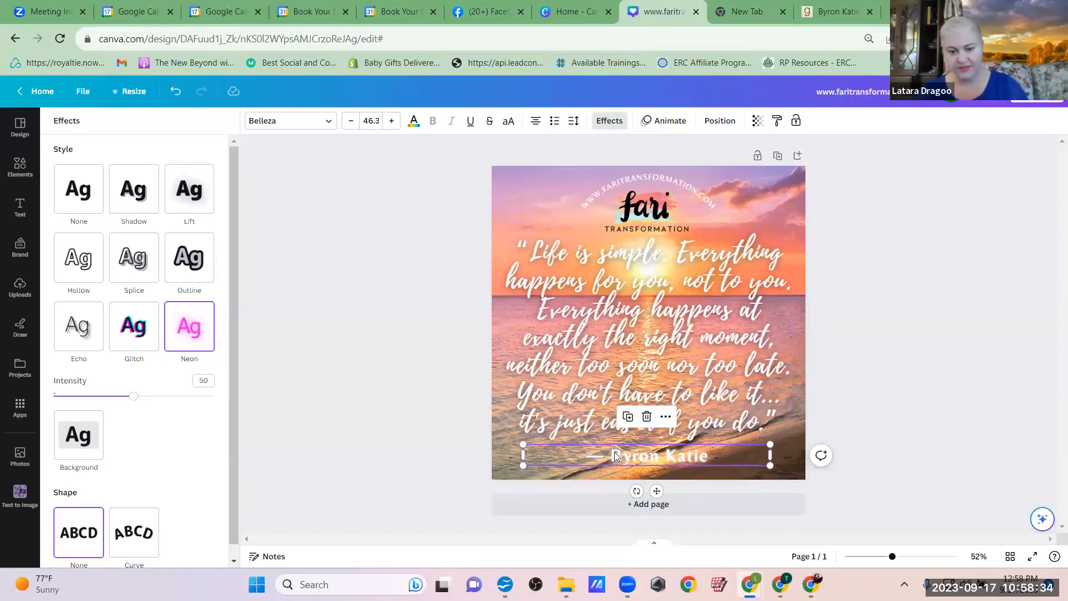
{"action": "left_click", "coordinate": [406, 345]}
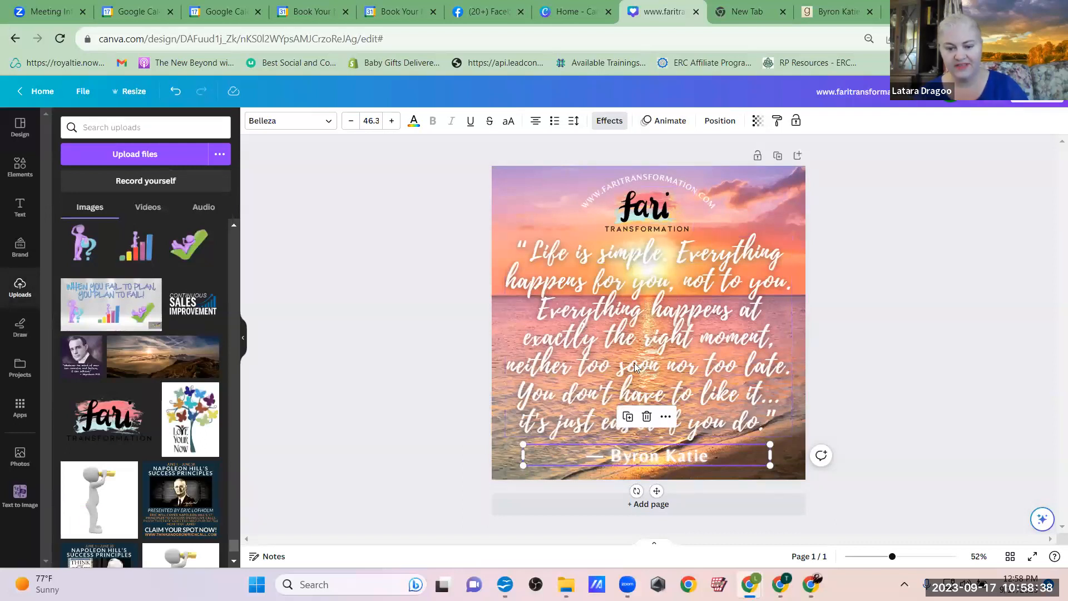
{"action": "left_click", "coordinate": [386, 305]}
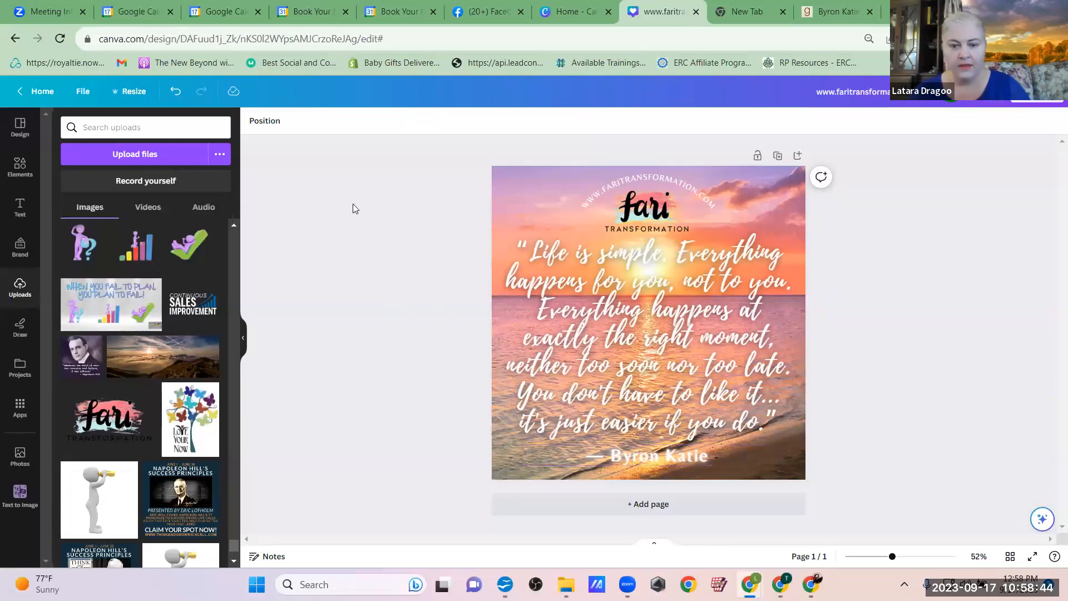
- Change the text color of the whole "— Byron Katie" attribution to turquoise
{"action": "left_click", "coordinate": [611, 462]}
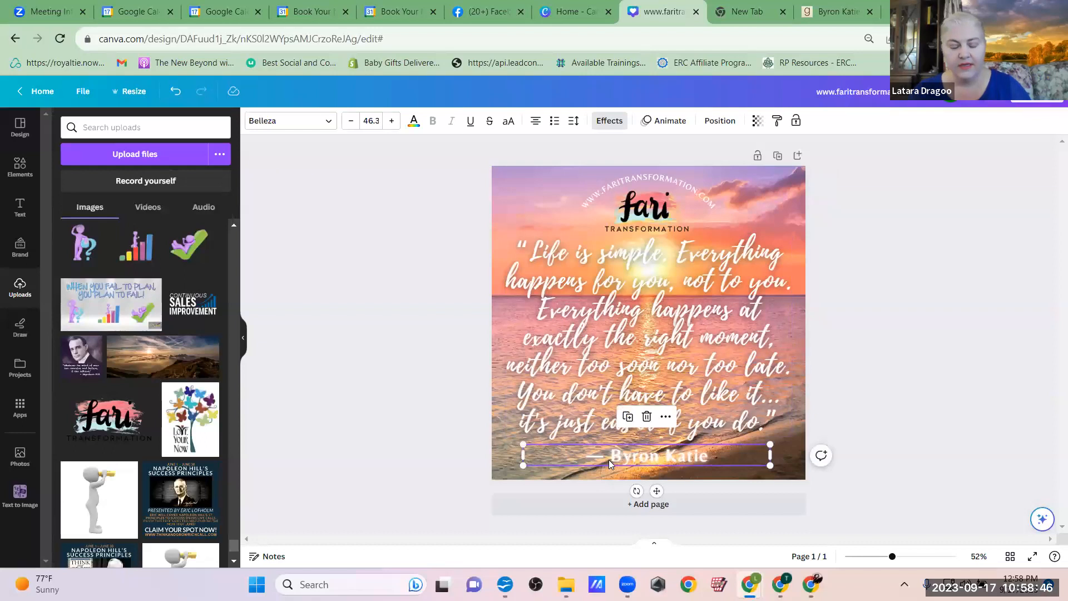
{"action": "triple_click", "coordinate": [621, 452]}
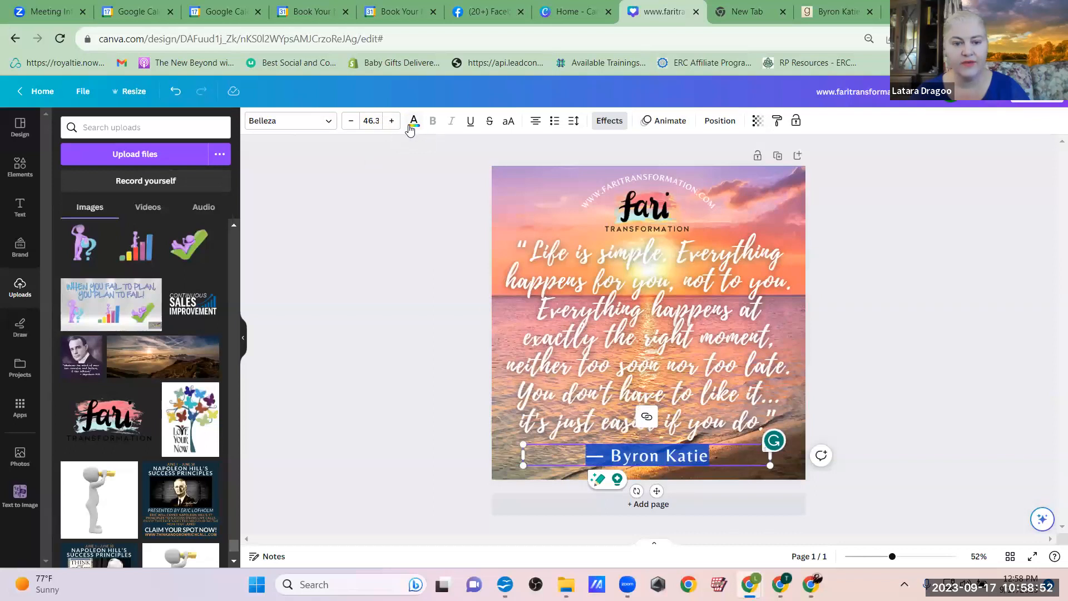
{"action": "left_click", "coordinate": [411, 126]}
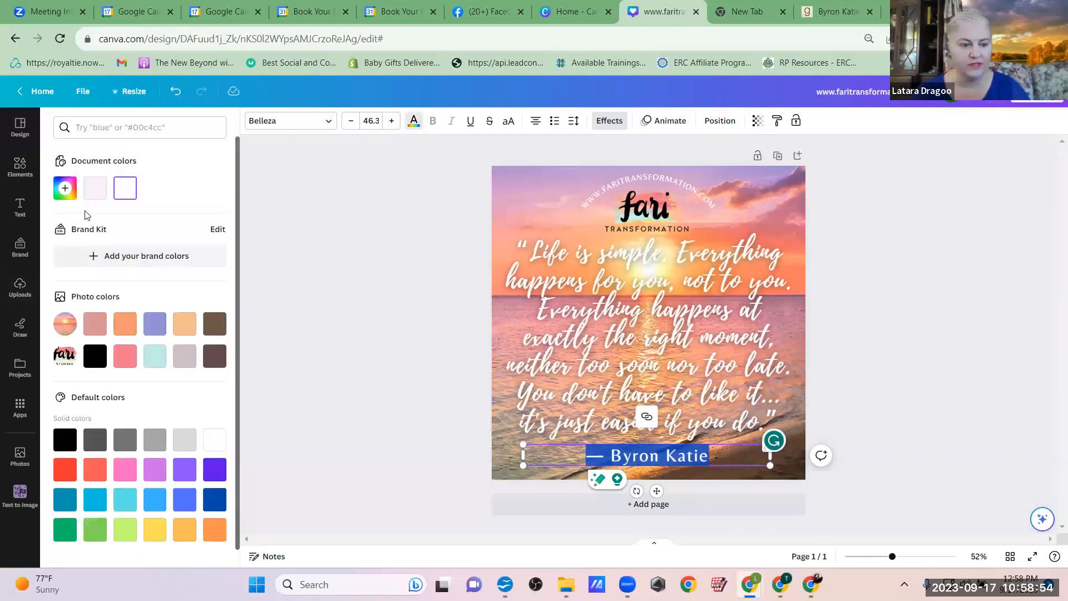
{"action": "left_click", "coordinate": [114, 502]}
{"action": "key", "text": "Escape"}
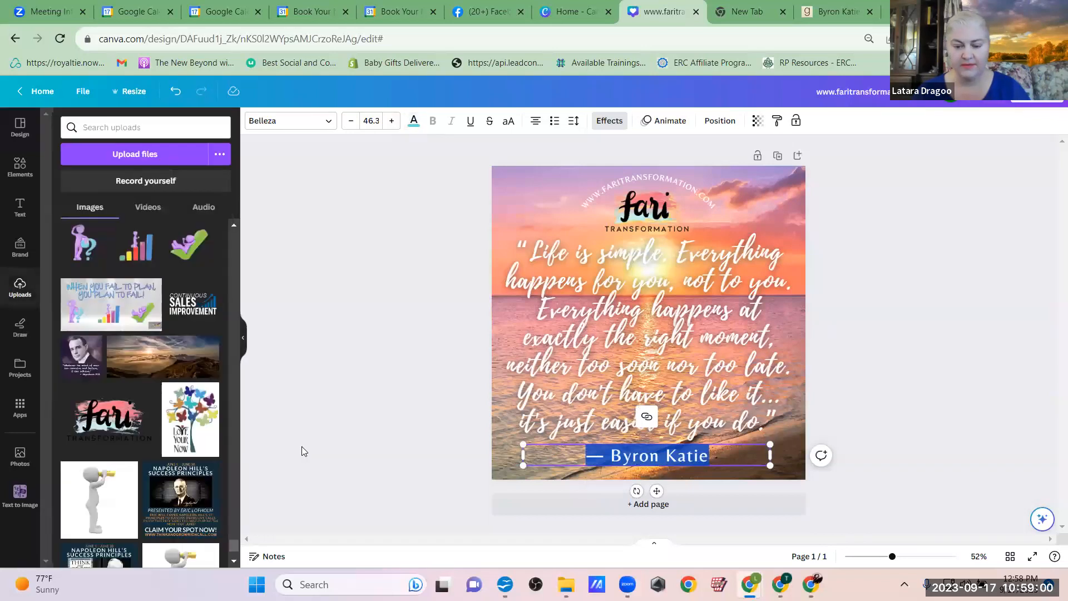
{"action": "left_click", "coordinate": [353, 443]}
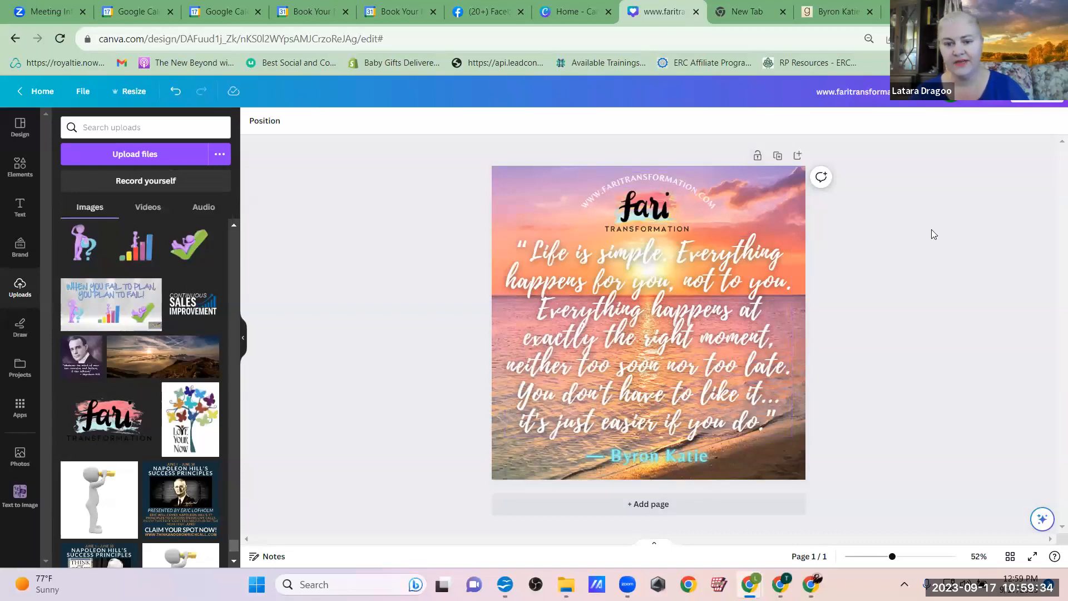
- Download the finished quote design as a JPG file and dismiss the completion message
{"action": "left_click", "coordinate": [1035, 100]}
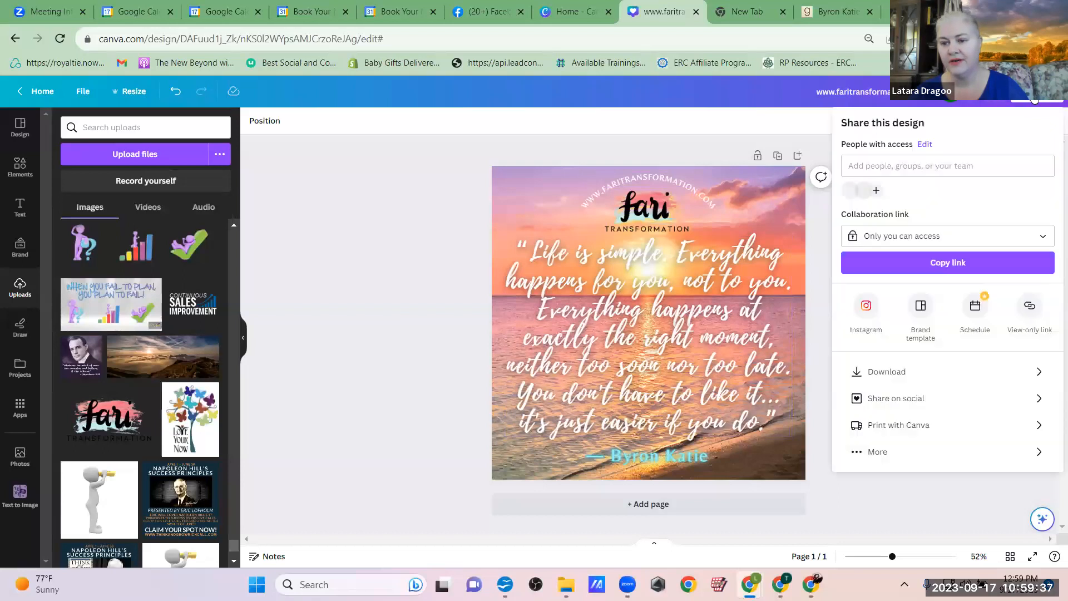
{"action": "left_click", "coordinate": [906, 375]}
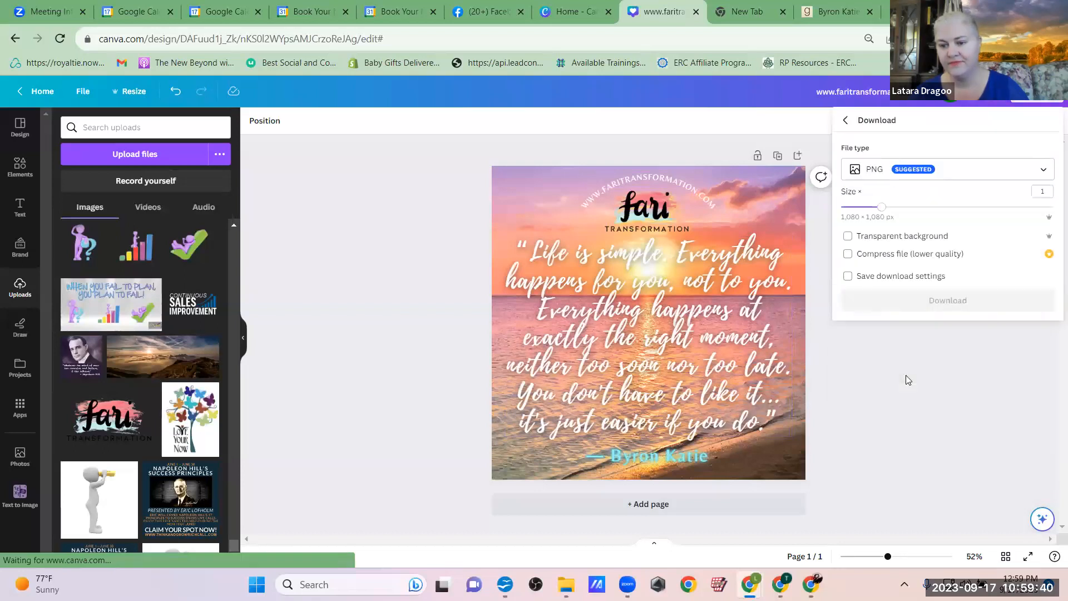
{"action": "left_click", "coordinate": [891, 177]}
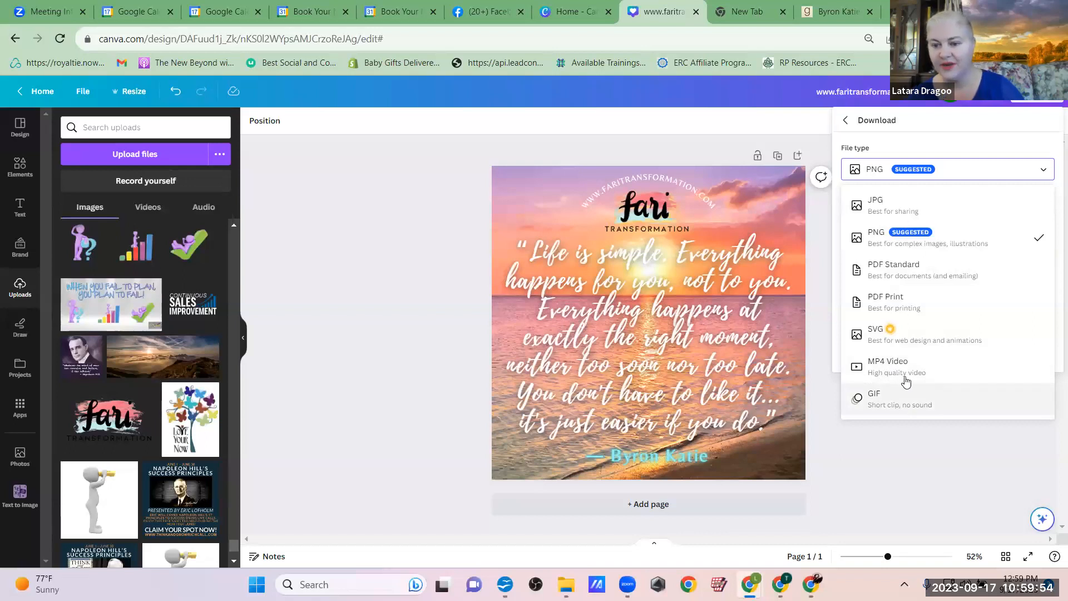
{"action": "left_click", "coordinate": [913, 207]}
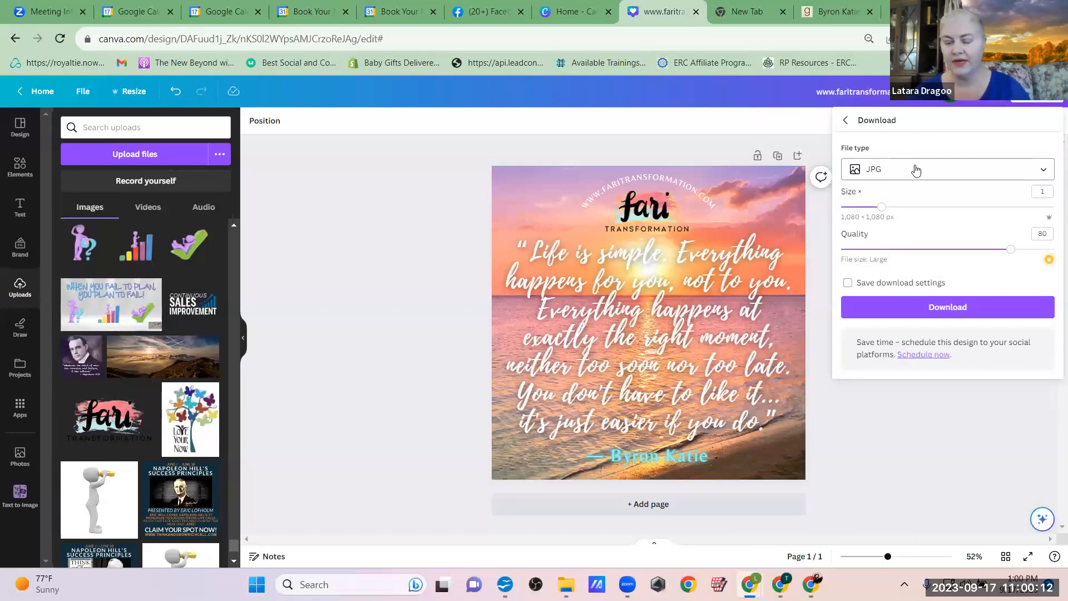
{"action": "left_click", "coordinate": [952, 313]}
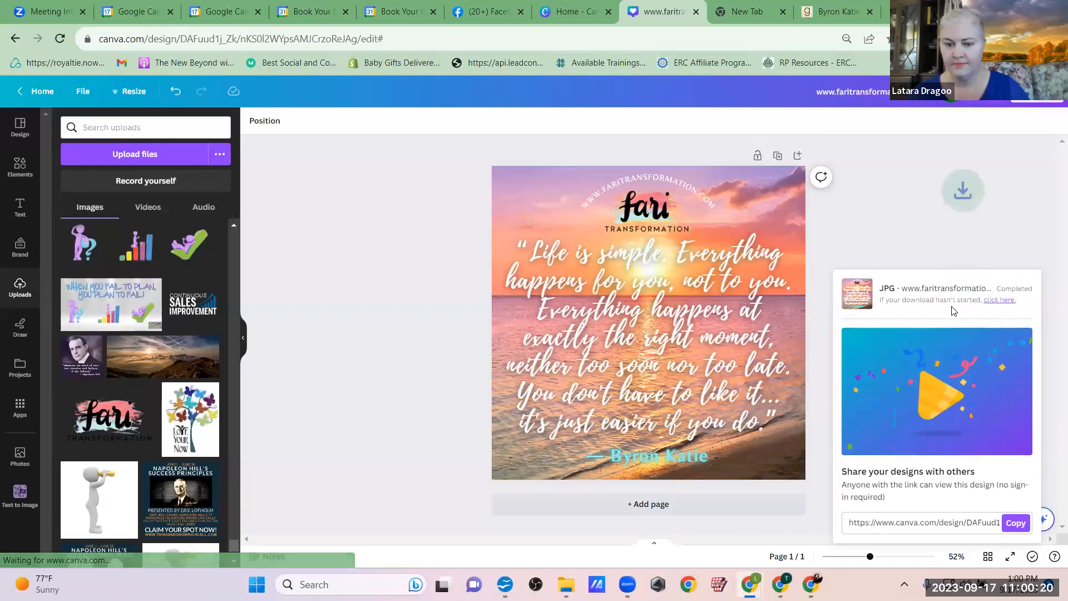
{"action": "left_click", "coordinate": [1016, 151]}
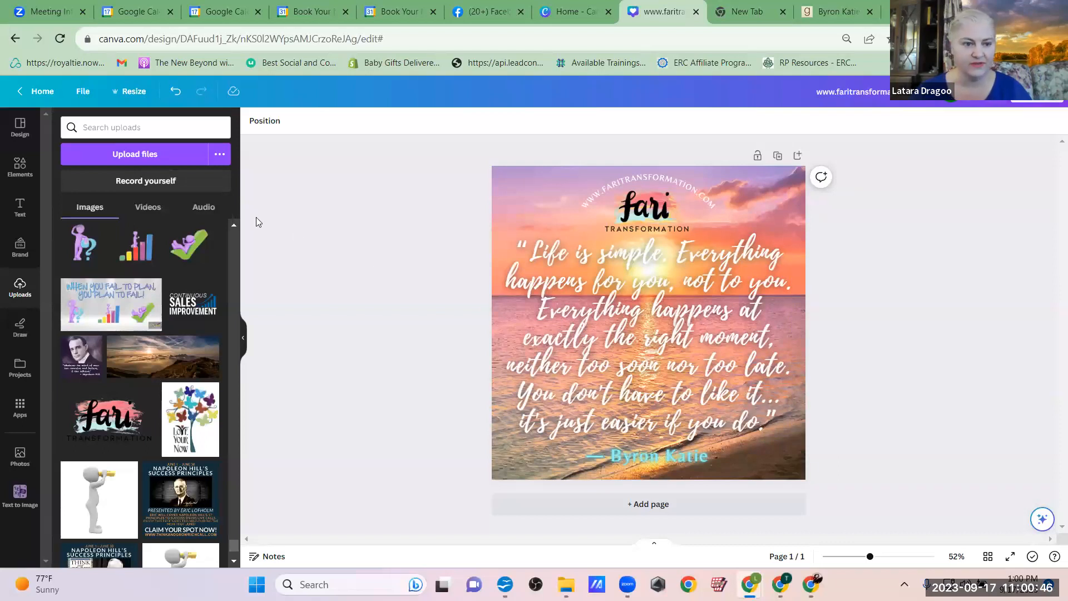
- Create a resized copy of the design as a Facebook Story (1080 × 1920 px), finding the size with the search "story"
{"action": "left_click", "coordinate": [127, 92]}
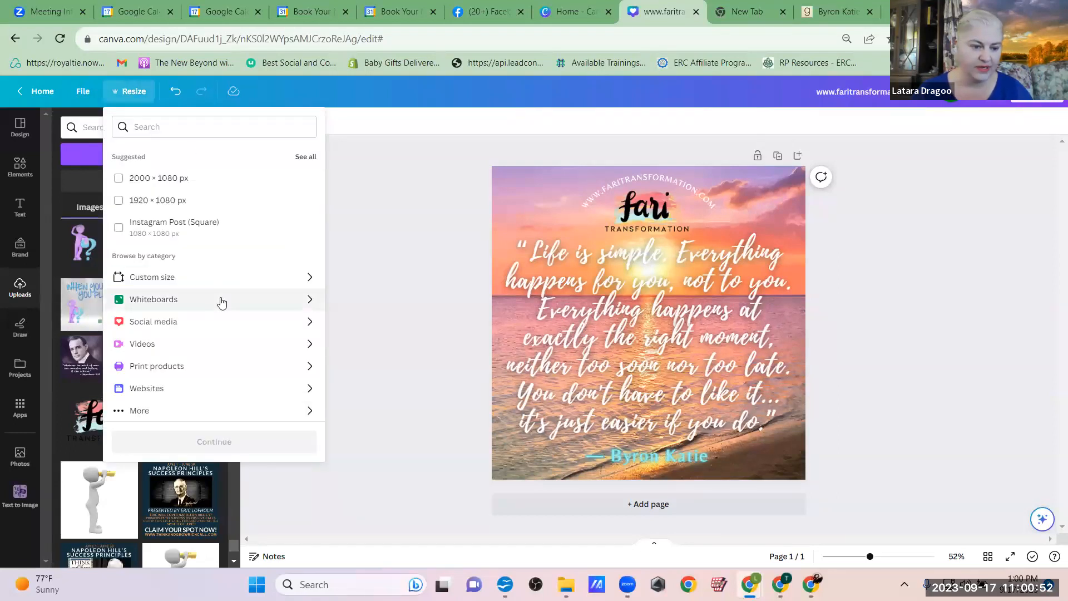
{"action": "left_click", "coordinate": [165, 127]}
{"action": "type", "text": "story"}
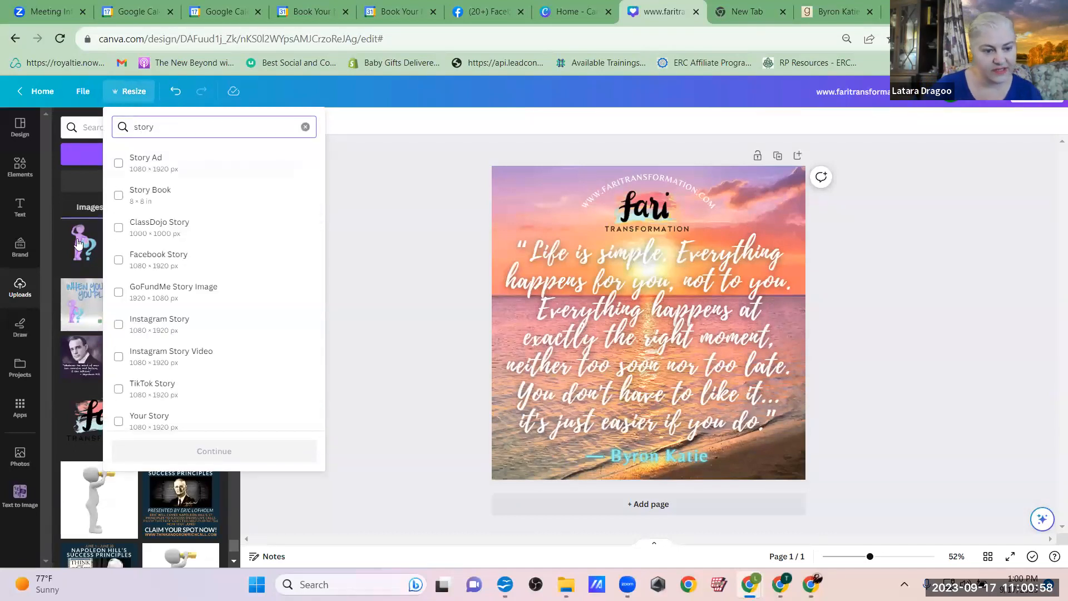
{"action": "left_click", "coordinate": [119, 261]}
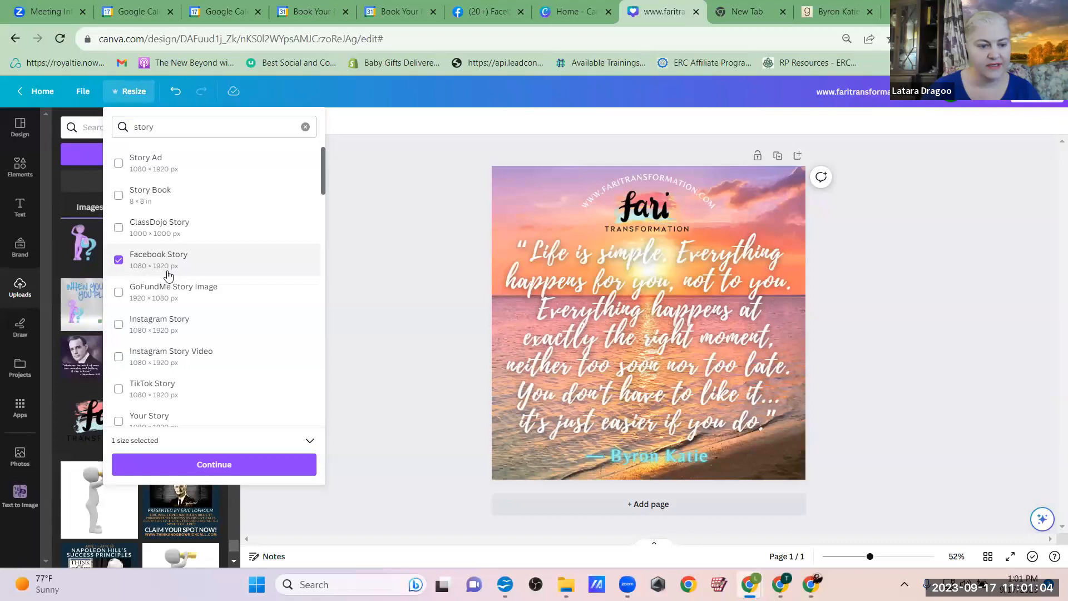
{"action": "left_click", "coordinate": [205, 466]}
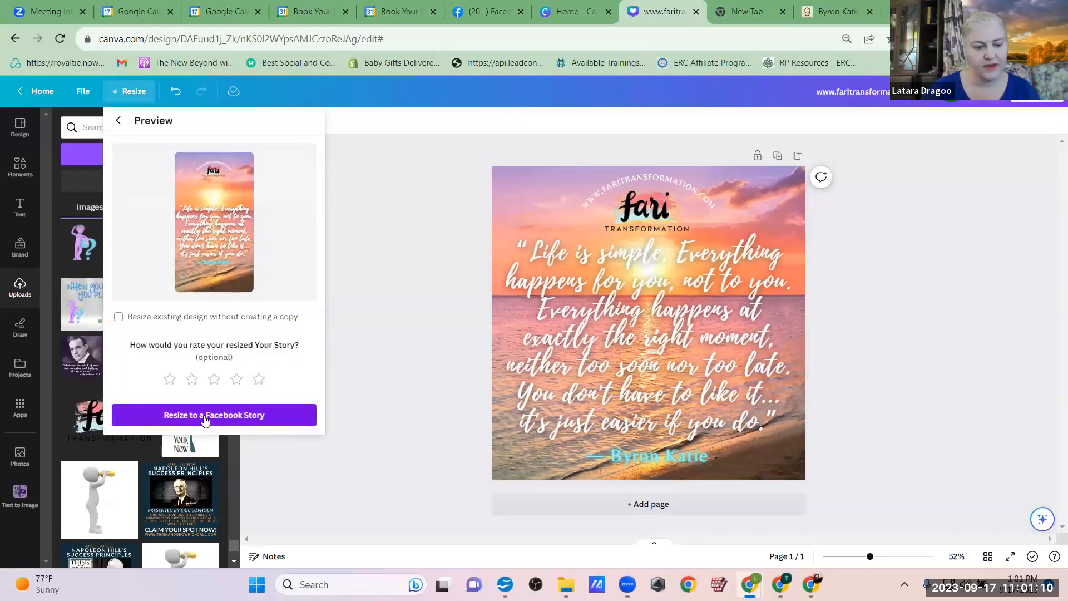
{"action": "left_click", "coordinate": [210, 416]}
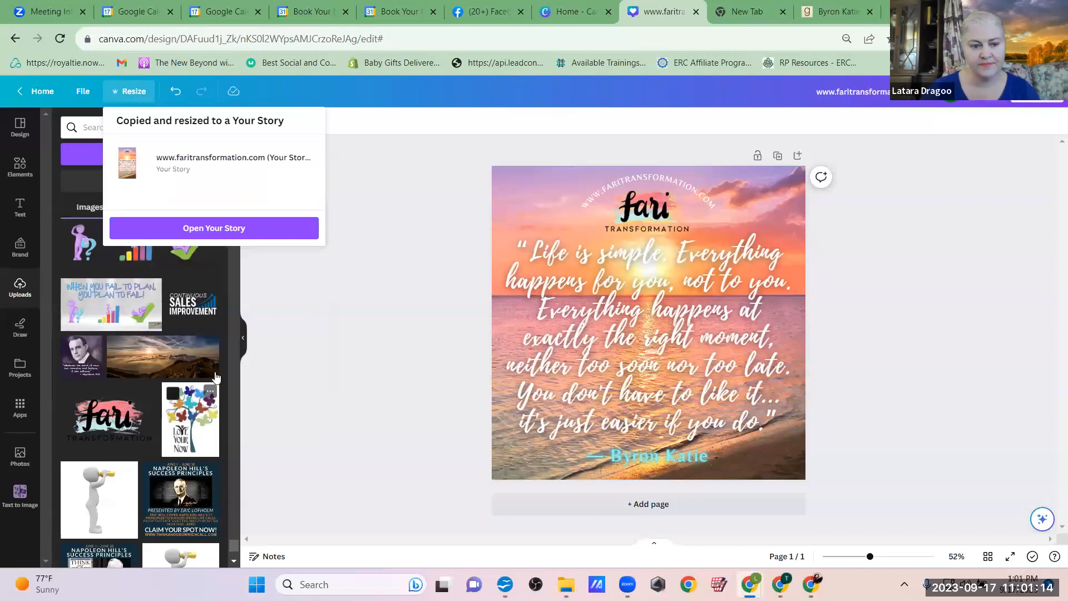
- Open the resized Story copy, move the quote slightly up, and place the attribution near the bottom of the page
{"action": "left_click", "coordinate": [225, 229]}
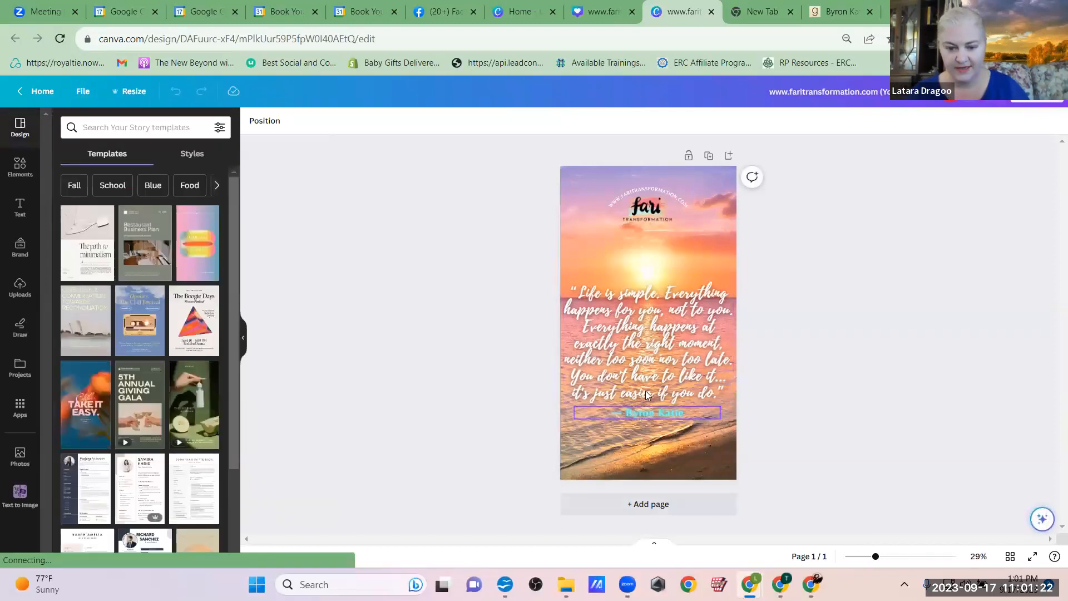
{"action": "left_click_drag", "start_coordinate": [646, 385], "coordinate": [647, 362]}
{"action": "left_click_drag", "start_coordinate": [660, 414], "coordinate": [657, 455]}
- Increase the font size of the "— Byron Katie" attribution to 71.6
{"action": "double_click", "coordinate": [628, 456]}
{"action": "triple_click", "coordinate": [630, 459]}
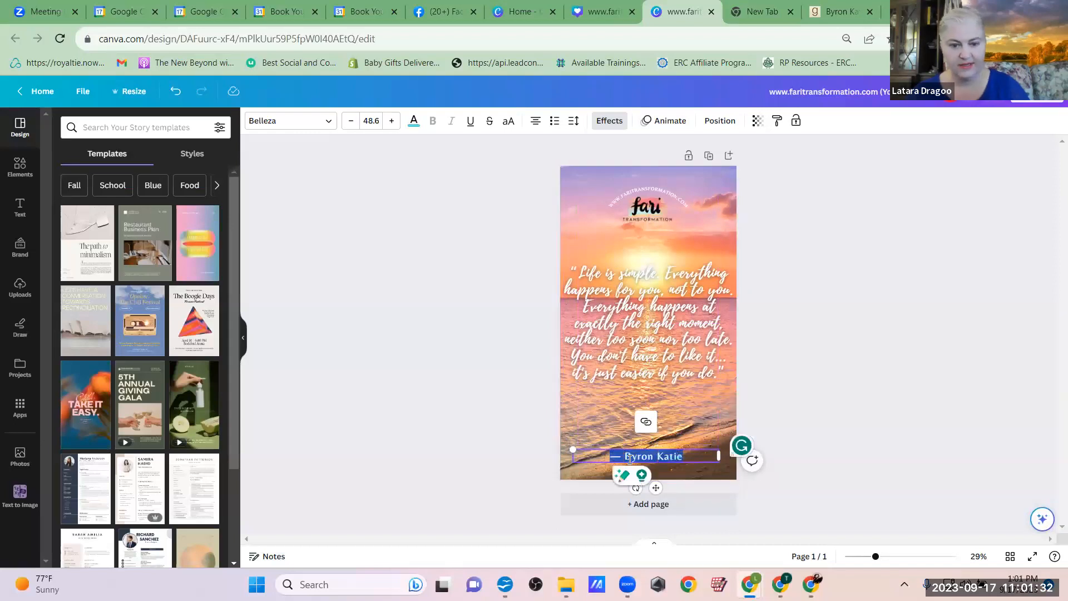
{"action": "left_click", "coordinate": [391, 121]}
{"action": "left_click", "coordinate": [391, 121]}
{"action": "left_click", "coordinate": [392, 121]}
{"action": "left_click", "coordinate": [392, 121]}
{"action": "left_click", "coordinate": [391, 121]}
{"action": "left_click", "coordinate": [391, 120]}
{"action": "left_click", "coordinate": [391, 121]}
{"action": "left_click", "coordinate": [390, 121]}
{"action": "left_click", "coordinate": [390, 121]}
{"action": "left_click", "coordinate": [390, 121]}
{"action": "left_click", "coordinate": [390, 121]}
{"action": "left_click", "coordinate": [390, 121]}
{"action": "left_click", "coordinate": [390, 121]}
{"action": "left_click", "coordinate": [390, 121]}
{"action": "left_click", "coordinate": [390, 121]}
{"action": "left_click", "coordinate": [390, 121]}
{"action": "left_click", "coordinate": [390, 120]}
{"action": "left_click", "coordinate": [390, 121]}
{"action": "left_click", "coordinate": [390, 121]}
{"action": "left_click", "coordinate": [390, 120]}
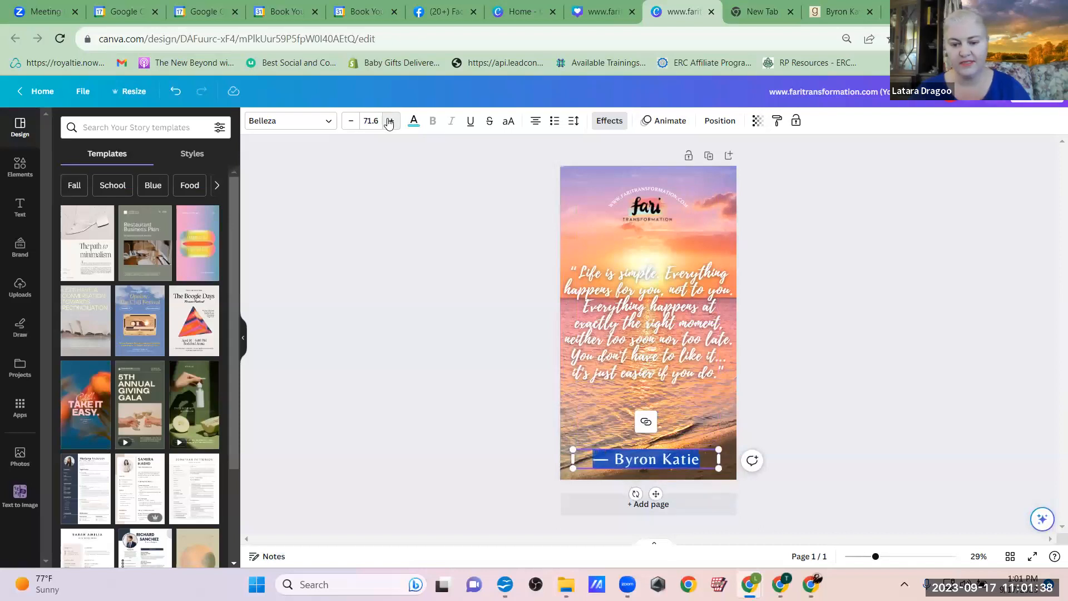
- Increase the quote's font size to 79.5 and move it slightly up, clear of the attribution
{"action": "left_click", "coordinate": [646, 344]}
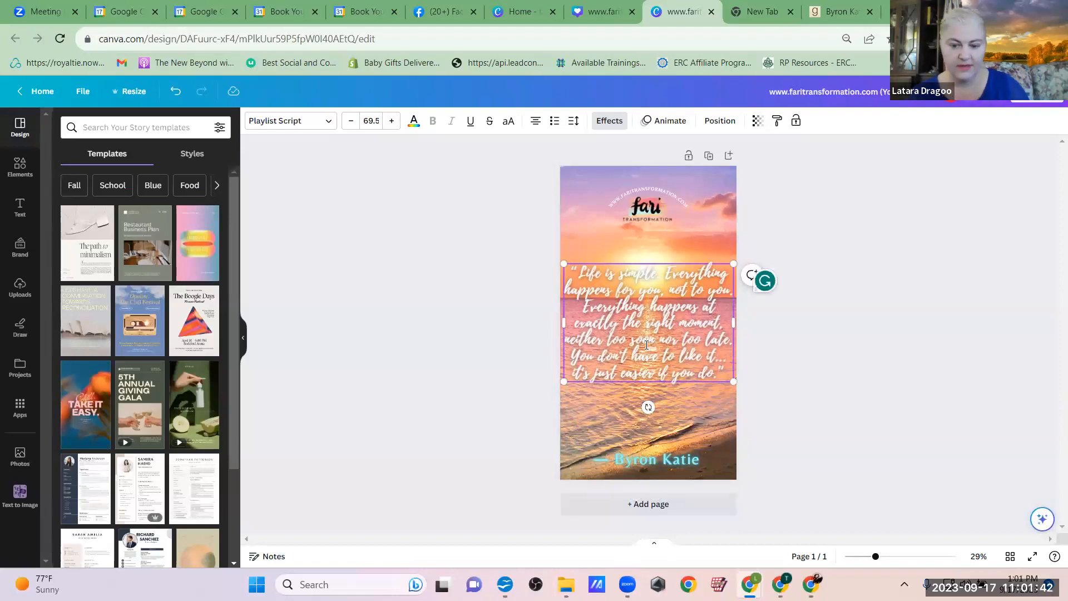
{"action": "double_click", "coordinate": [647, 344]}
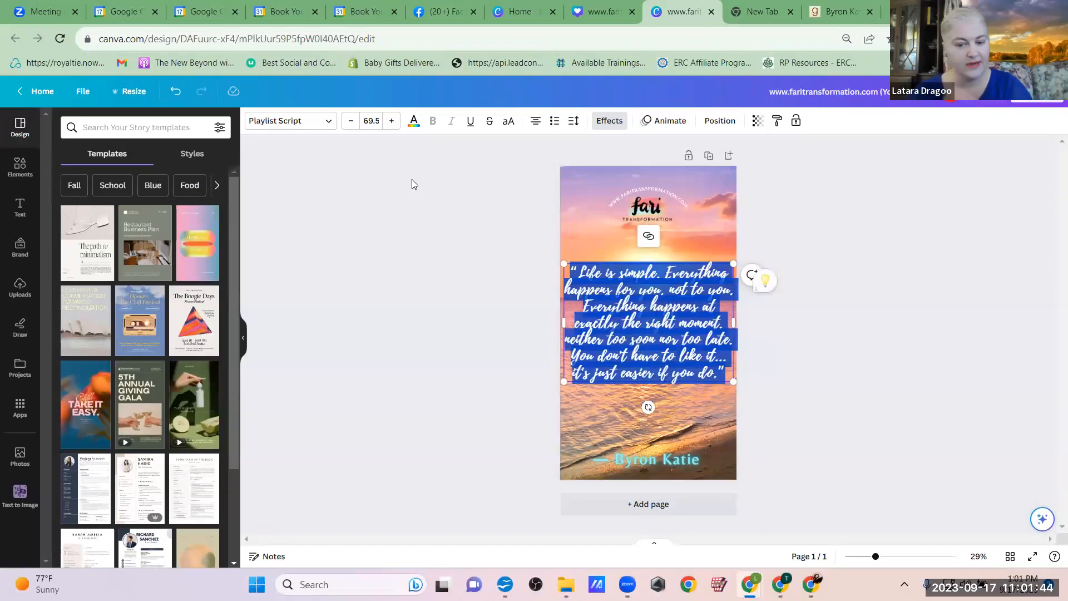
{"action": "left_click", "coordinate": [391, 121]}
{"action": "left_click", "coordinate": [391, 121]}
{"action": "left_click", "coordinate": [392, 121]}
{"action": "left_click", "coordinate": [392, 121]}
{"action": "left_click", "coordinate": [392, 121]}
{"action": "left_click", "coordinate": [391, 121]}
{"action": "left_click", "coordinate": [391, 121]}
{"action": "left_click", "coordinate": [392, 121]}
{"action": "left_click", "coordinate": [391, 122]}
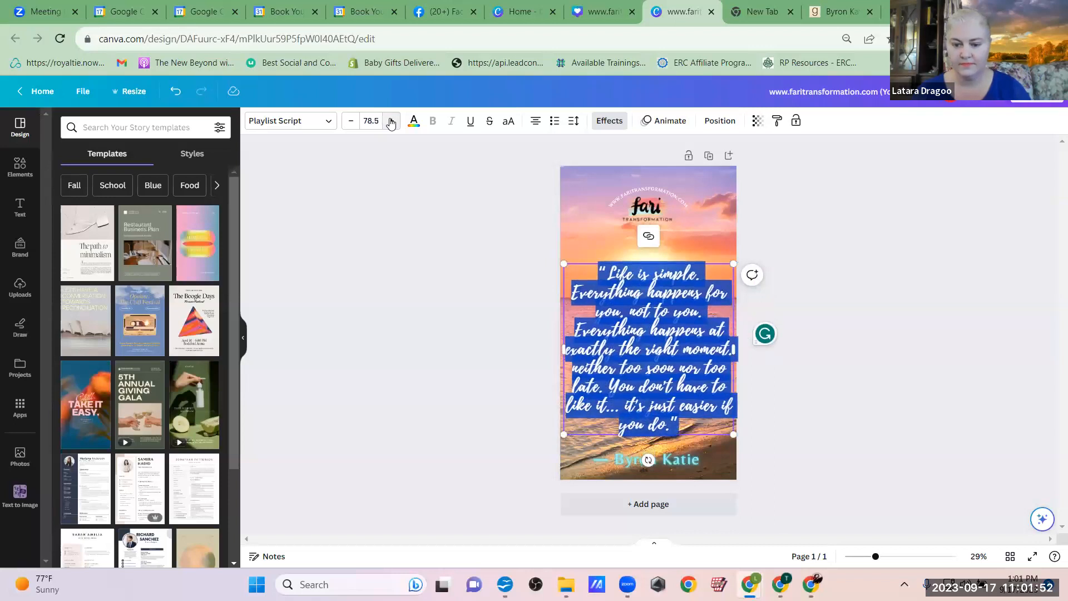
{"action": "left_click", "coordinate": [391, 121]}
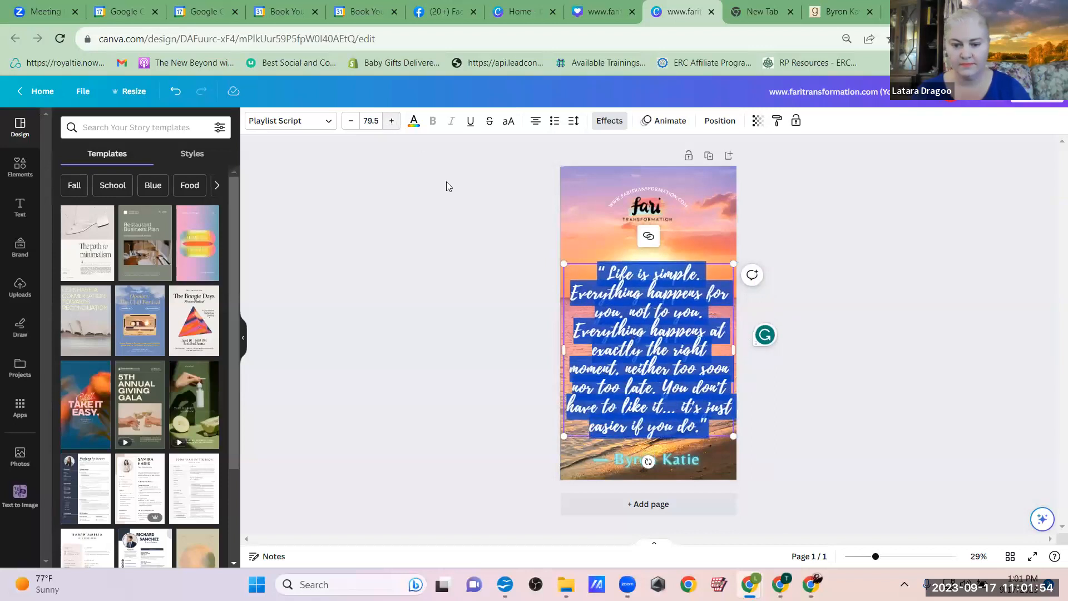
{"action": "left_click", "coordinate": [447, 327]}
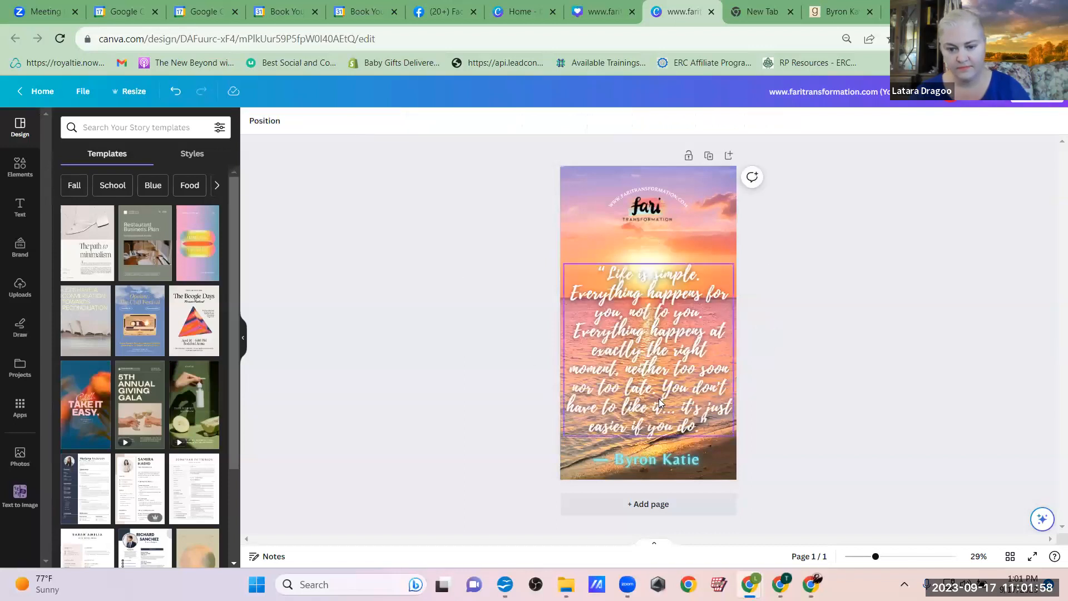
{"action": "left_click_drag", "start_coordinate": [655, 393], "coordinate": [657, 382]}
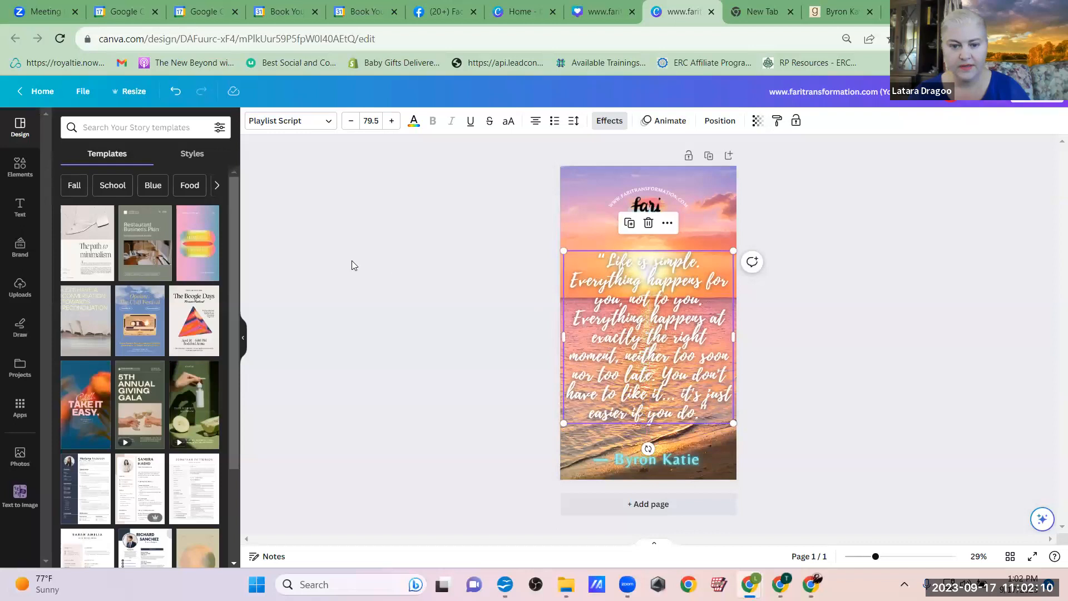
{"action": "left_click", "coordinate": [532, 214]}
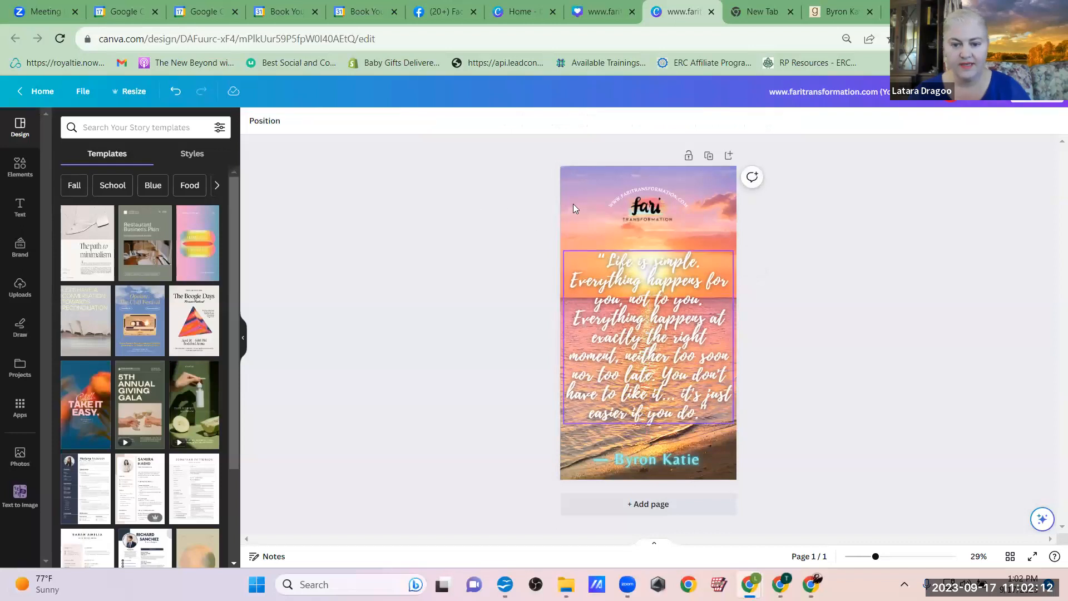
- Add a square shape to the Story and fill it with the dusty pink from the background photo's colors
{"action": "left_click", "coordinate": [17, 176]}
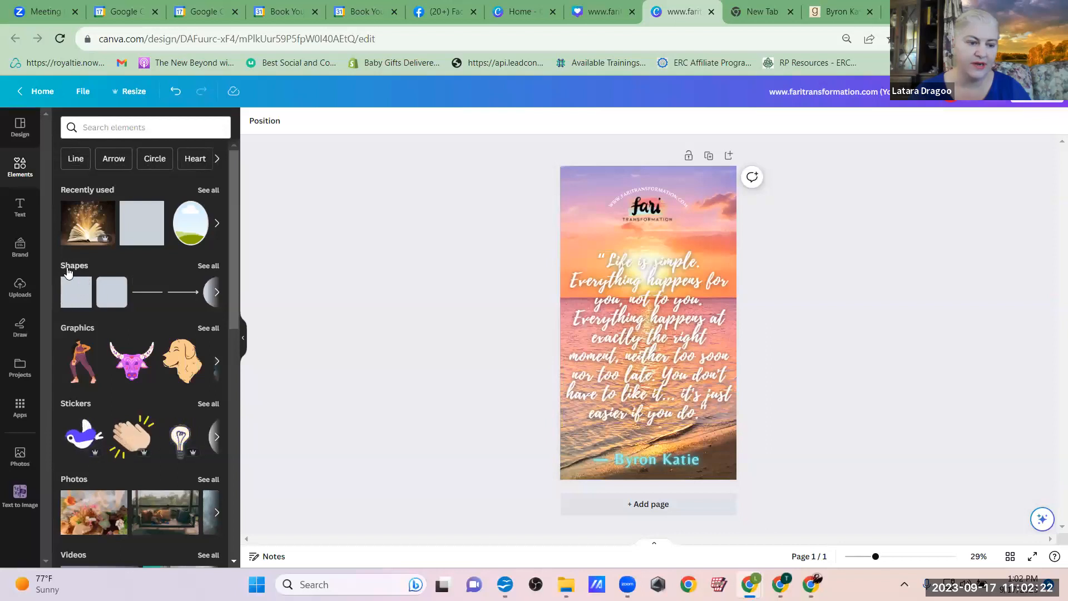
{"action": "left_click", "coordinate": [65, 305]}
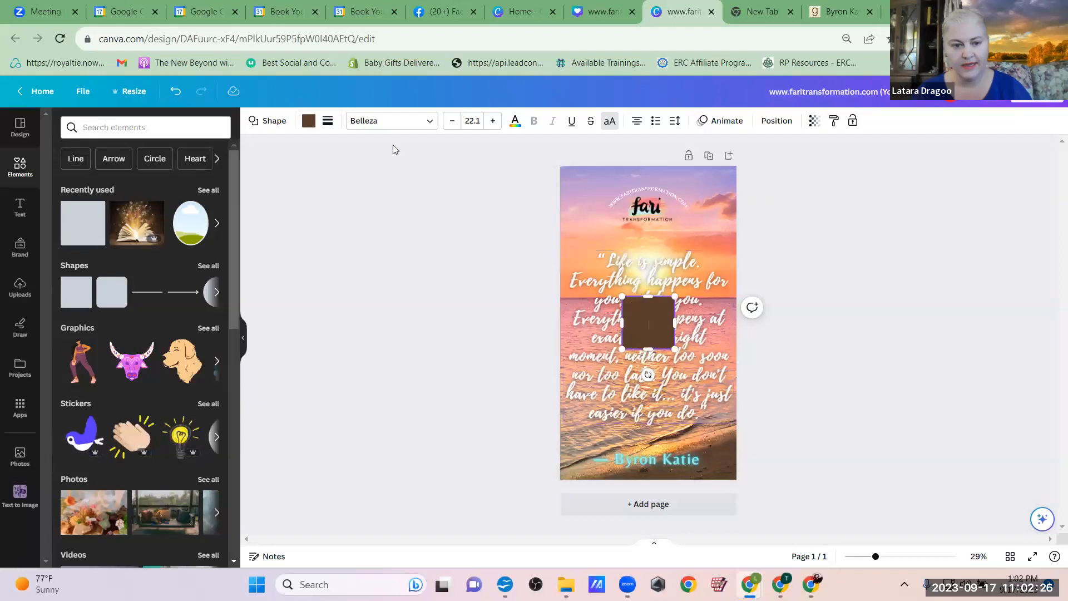
{"action": "left_click", "coordinate": [309, 122]}
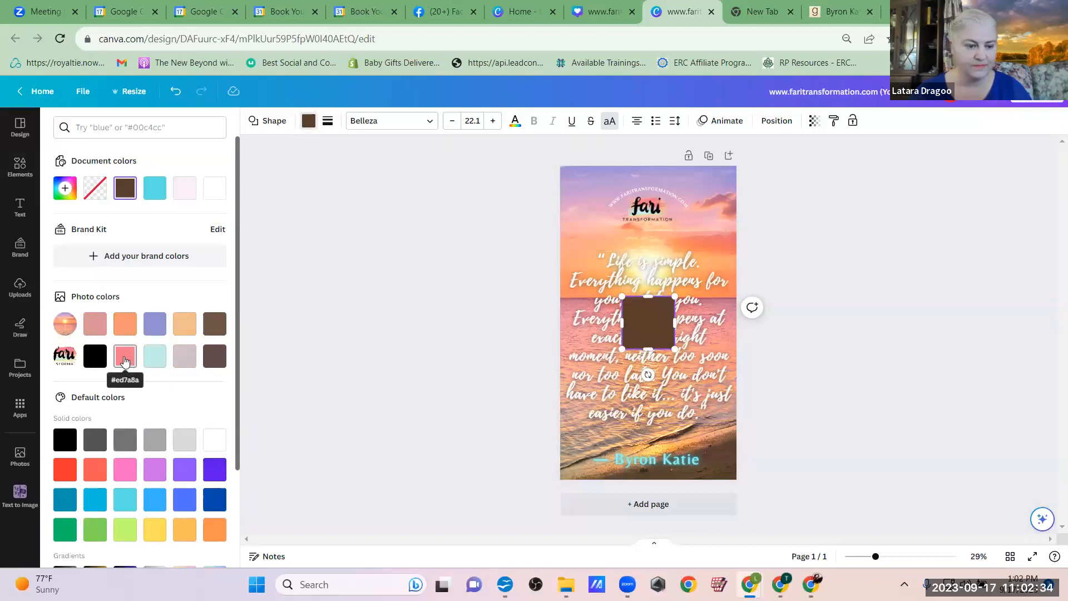
{"action": "left_click", "coordinate": [124, 327]}
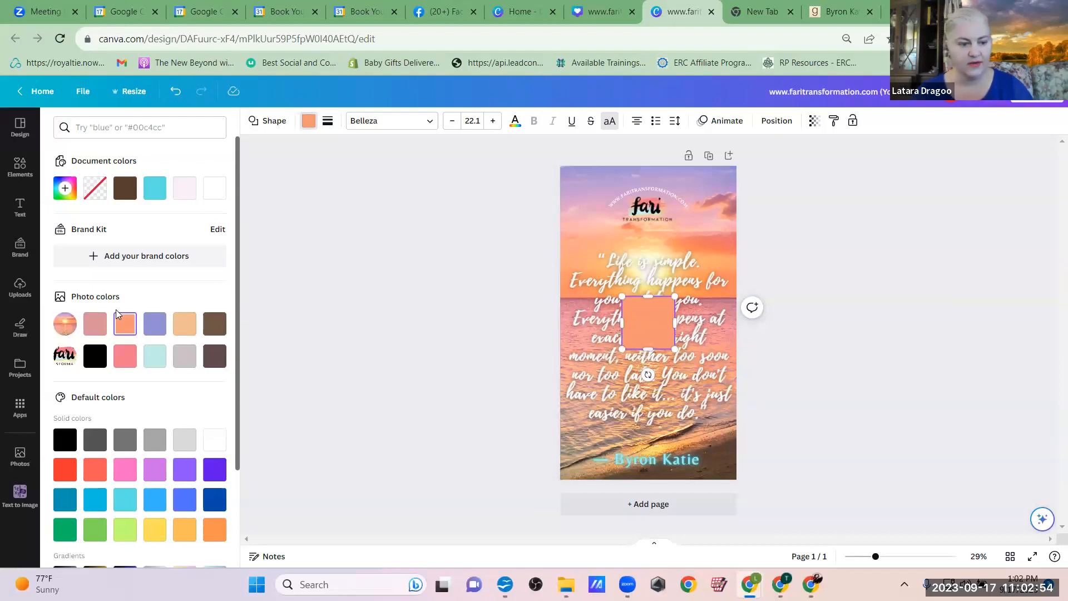
{"action": "left_click", "coordinate": [100, 329]}
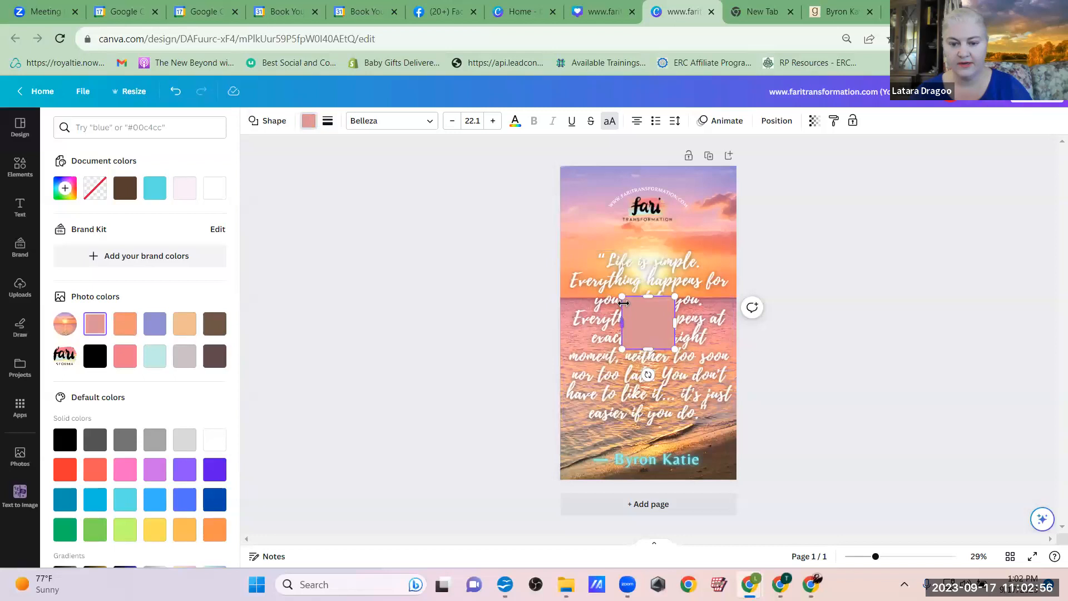
{"action": "left_click", "coordinate": [639, 319]}
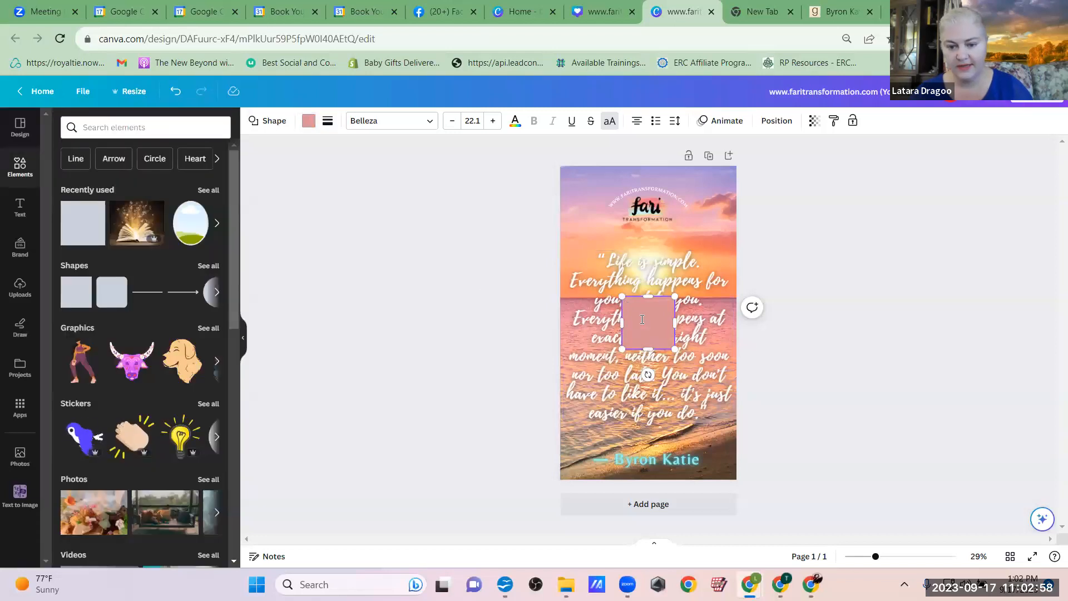
{"action": "left_click", "coordinate": [451, 276]}
- Move the pink square to the page's upper-left corner and stretch it to cover the whole page
{"action": "left_click_drag", "start_coordinate": [652, 313], "coordinate": [590, 182]}
{"action": "left_click_drag", "start_coordinate": [614, 218], "coordinate": [739, 479]}
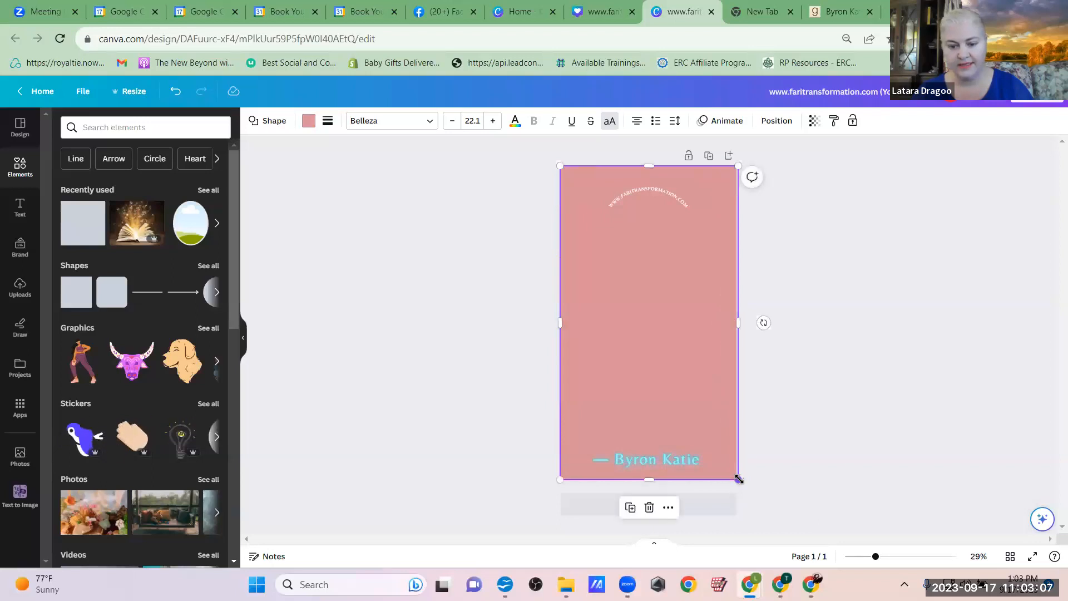
{"action": "left_click", "coordinate": [811, 416]}
- Send the pink rectangle backward behind the quote and logo, directly above the background photo
{"action": "left_click", "coordinate": [651, 376]}
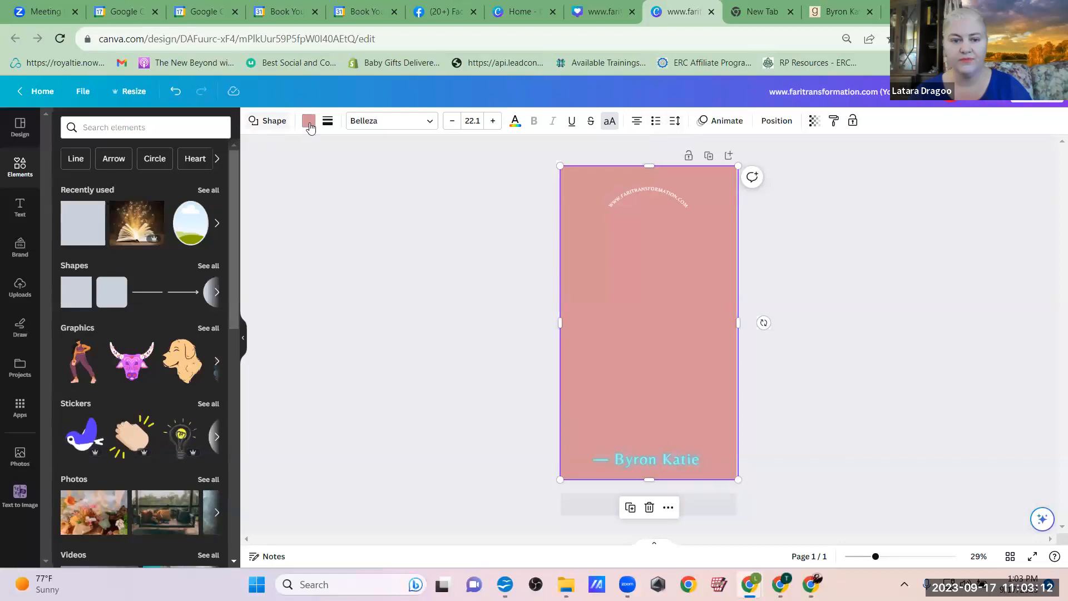
{"action": "left_click", "coordinate": [779, 121]}
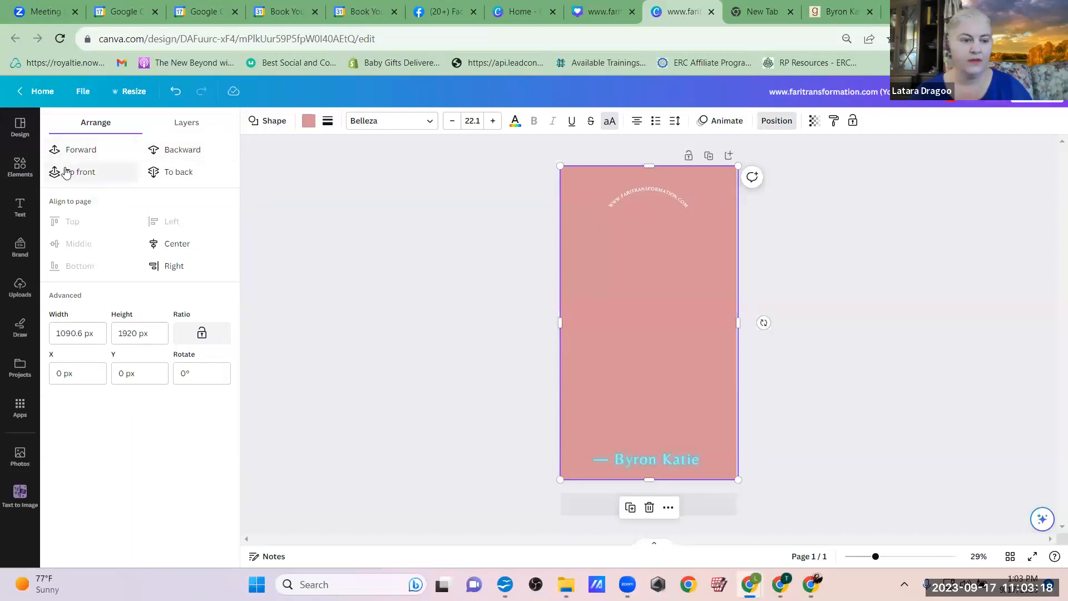
{"action": "left_click", "coordinate": [179, 151]}
{"action": "left_click", "coordinate": [179, 150]}
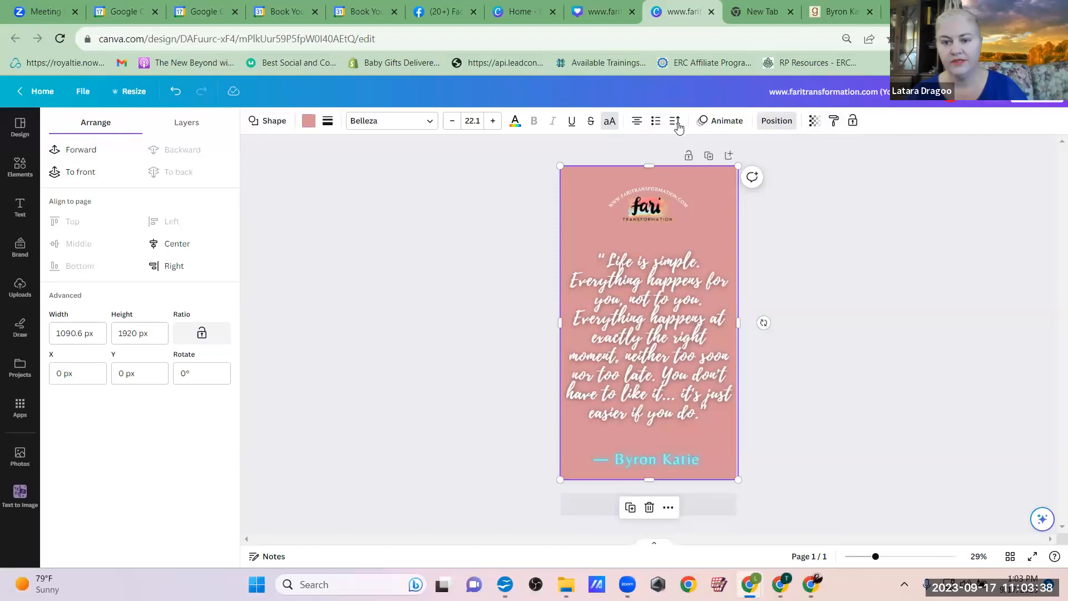
- Lower the pink rectangle's opacity so it forms a translucent tint over the sunset photo
{"action": "left_click", "coordinate": [814, 123]}
{"action": "left_click_drag", "start_coordinate": [779, 171], "coordinate": [763, 172]}
{"action": "left_click", "coordinate": [479, 213]}
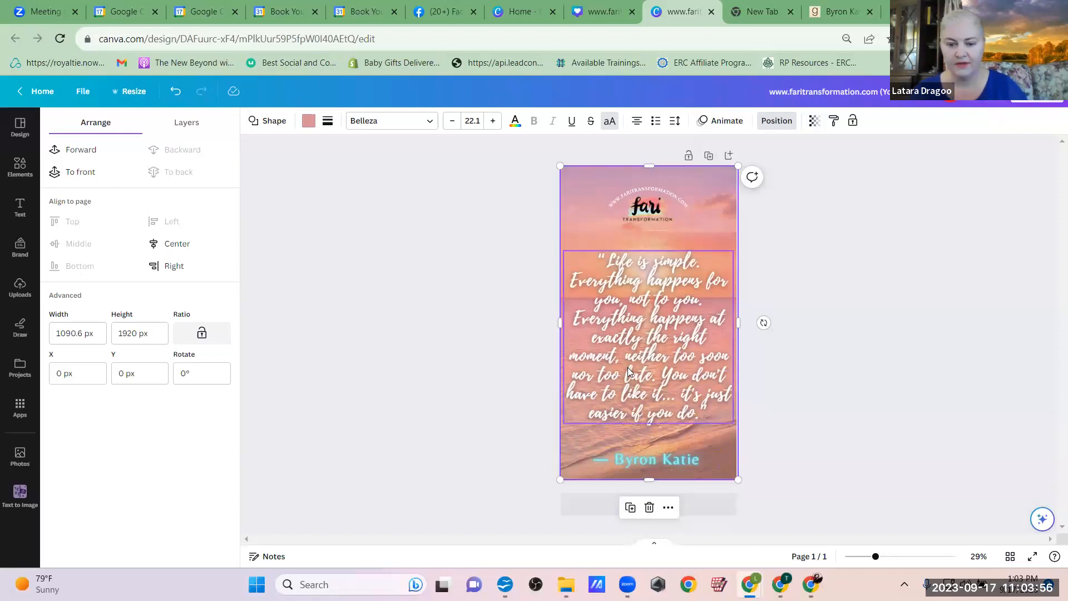
- Increase the quote's line spacing slightly and move the quote up between the logo and attribution
{"action": "left_click", "coordinate": [615, 323]}
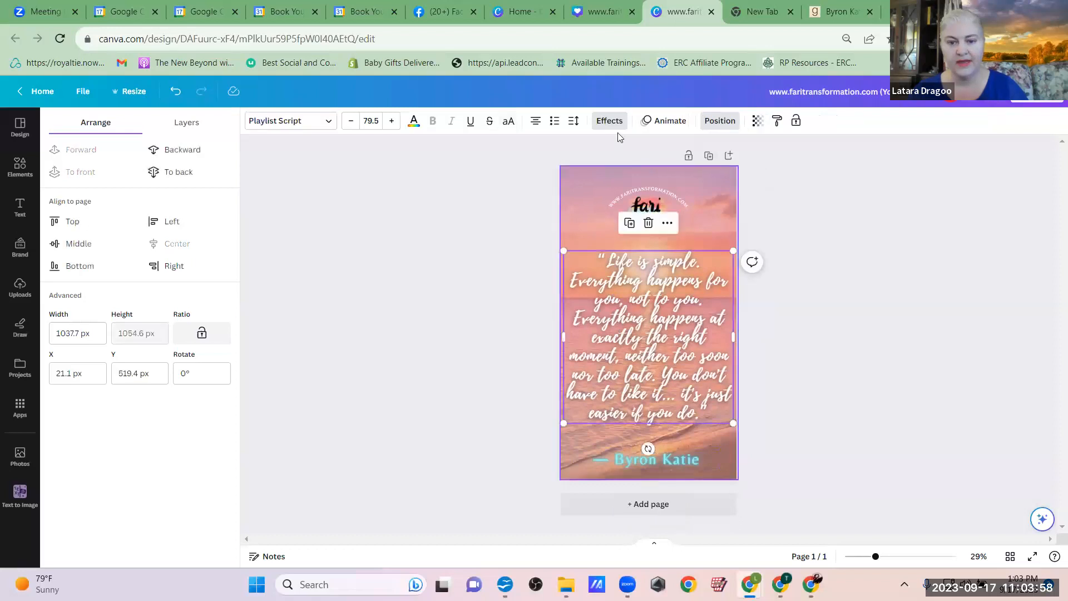
{"action": "left_click", "coordinate": [574, 120]}
{"action": "left_click_drag", "start_coordinate": [614, 197], "coordinate": [623, 197]}
{"action": "left_click", "coordinate": [482, 260]}
{"action": "left_click_drag", "start_coordinate": [636, 369], "coordinate": [636, 358]}
{"action": "left_click", "coordinate": [483, 305]}
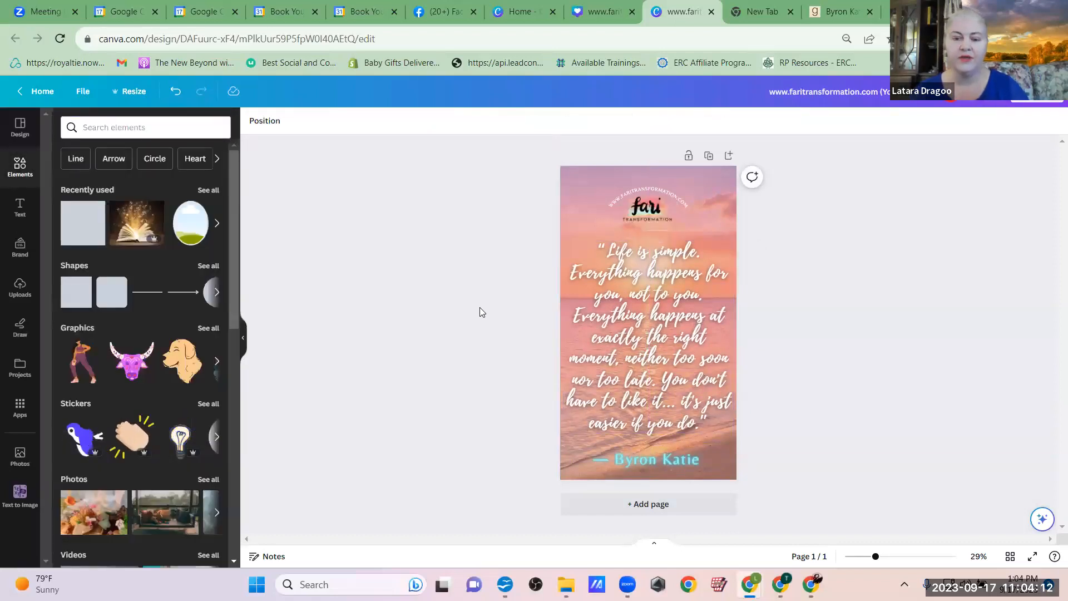
- Enlarge the curved website address and the logo together, keeping them centered at the top of the page
{"action": "left_click_drag", "start_coordinate": [521, 165], "coordinate": [726, 177]}
{"action": "left_click_drag", "start_coordinate": [656, 209], "coordinate": [654, 212]}
{"action": "left_click", "coordinate": [506, 218]}
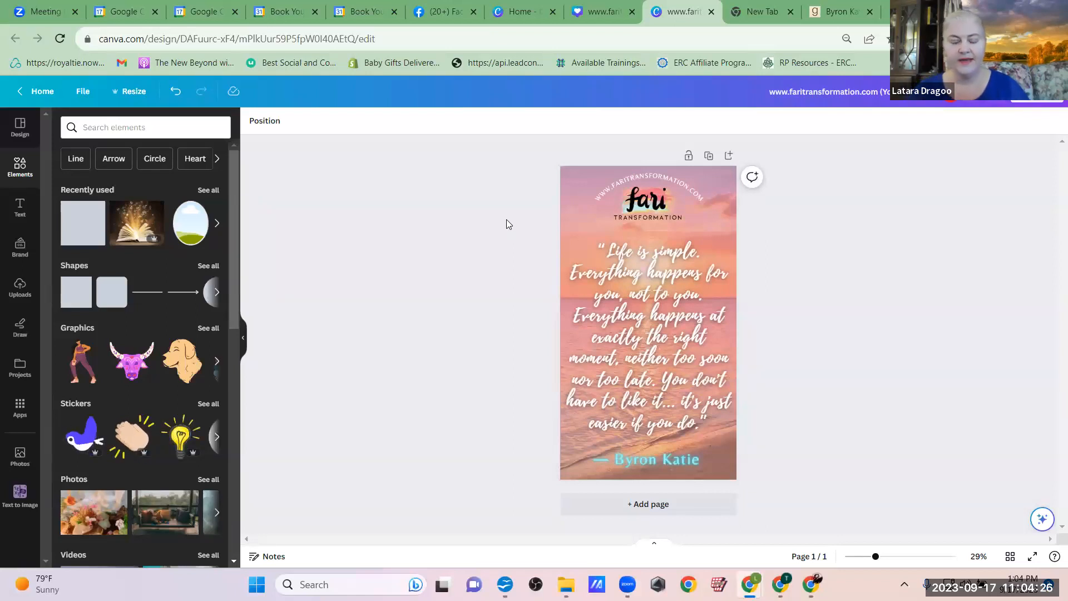
{"action": "left_click", "coordinate": [1038, 100]}
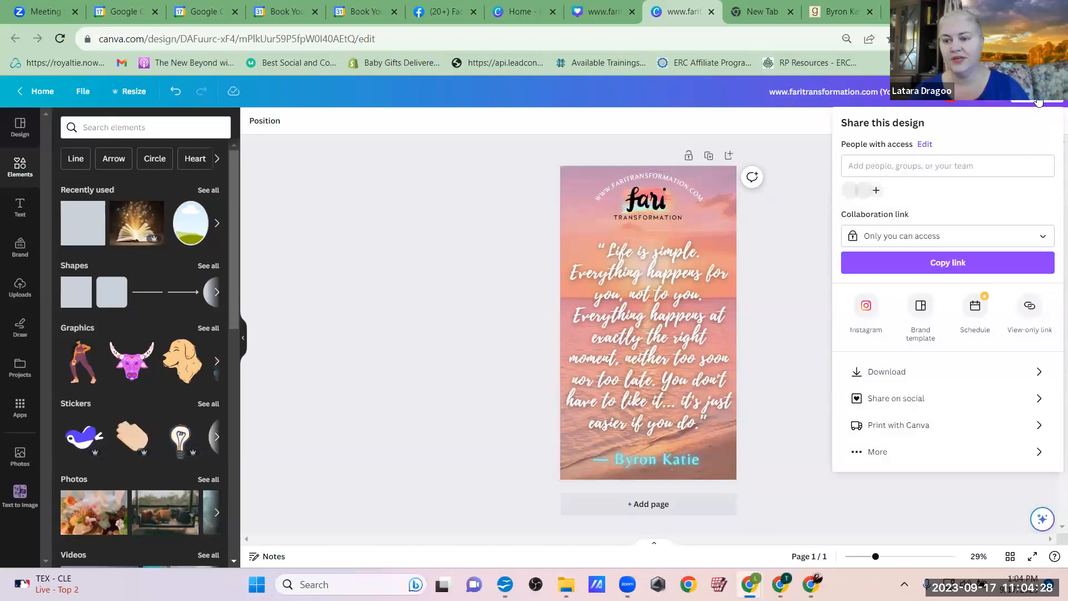
{"action": "left_click", "coordinate": [888, 378]}
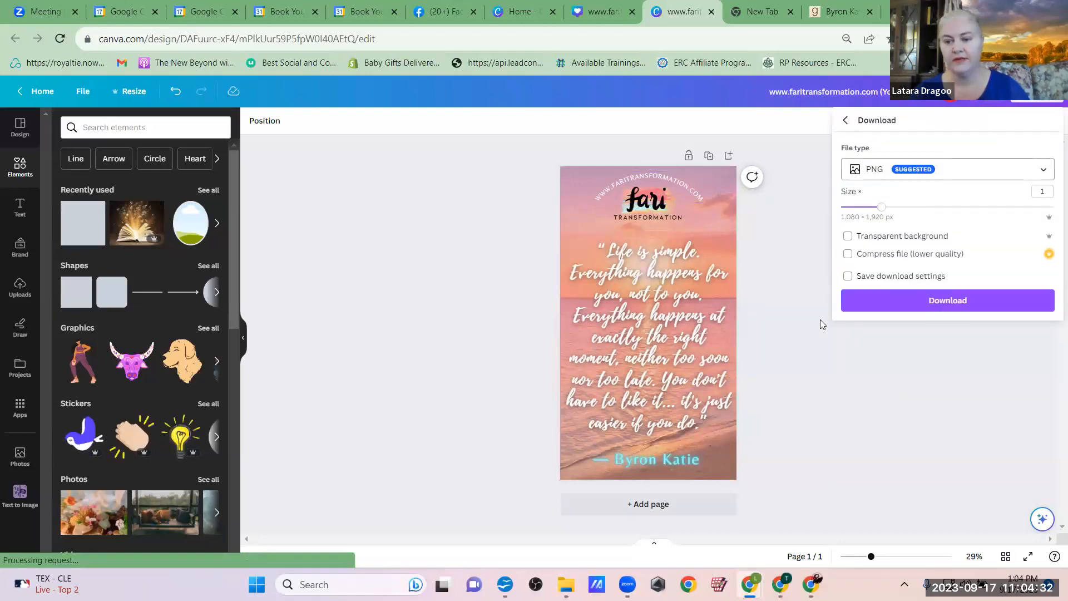
{"action": "left_click", "coordinate": [853, 383]}
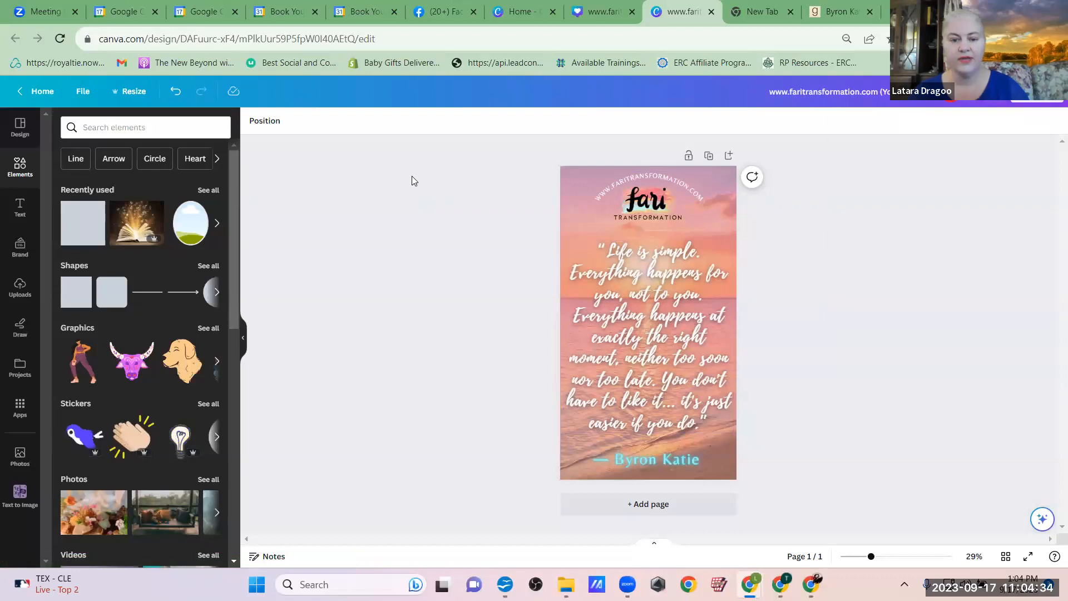
- Select the website address, logo, quote and attribution together and apply the Wipe element animation to them
{"action": "left_click_drag", "start_coordinate": [412, 175], "coordinate": [780, 465]}
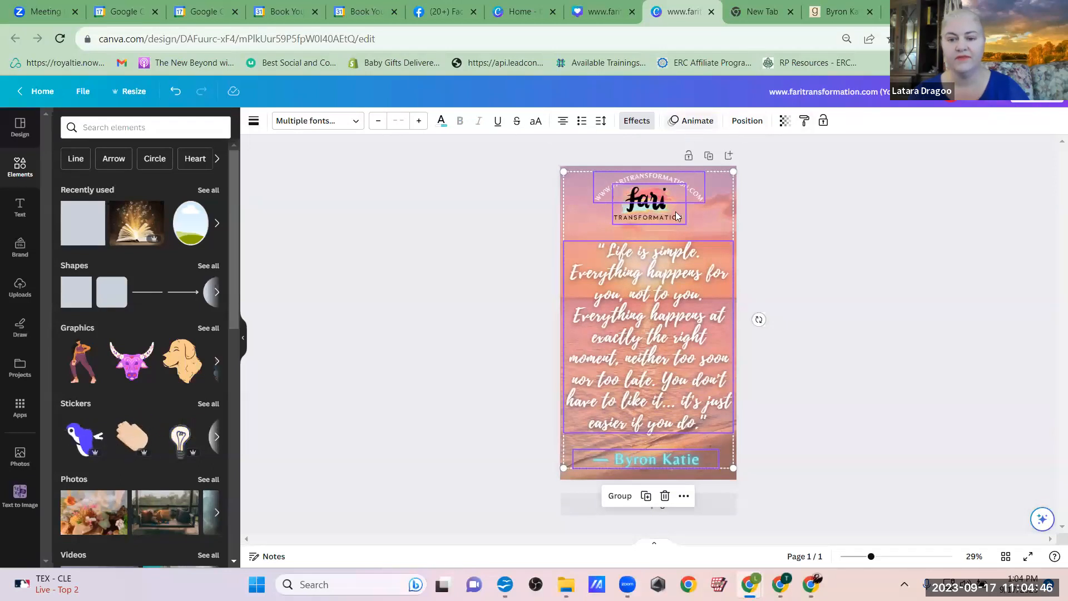
{"action": "left_click", "coordinate": [695, 123]}
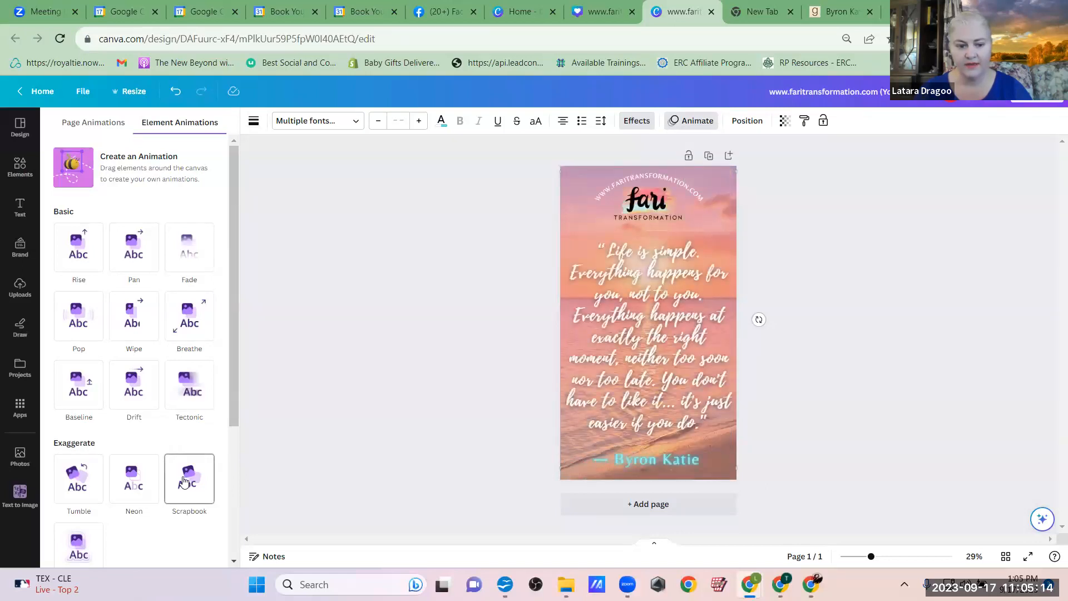
{"action": "scroll", "coordinate": [179, 470], "scroll_direction": "down", "scroll_amount": 3}
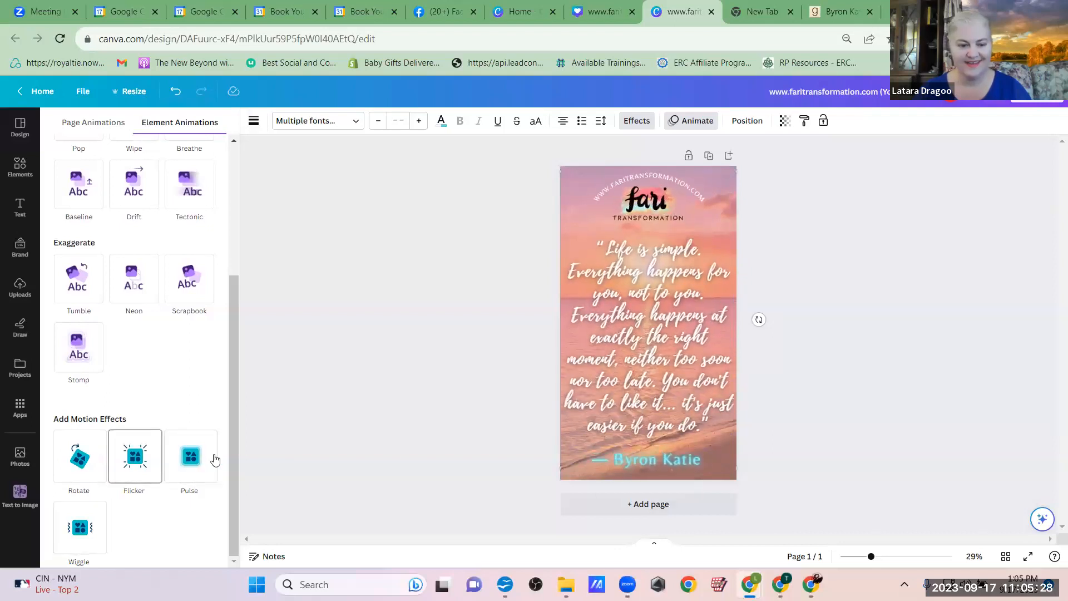
{"action": "left_click_drag", "start_coordinate": [234, 475], "coordinate": [217, 286]}
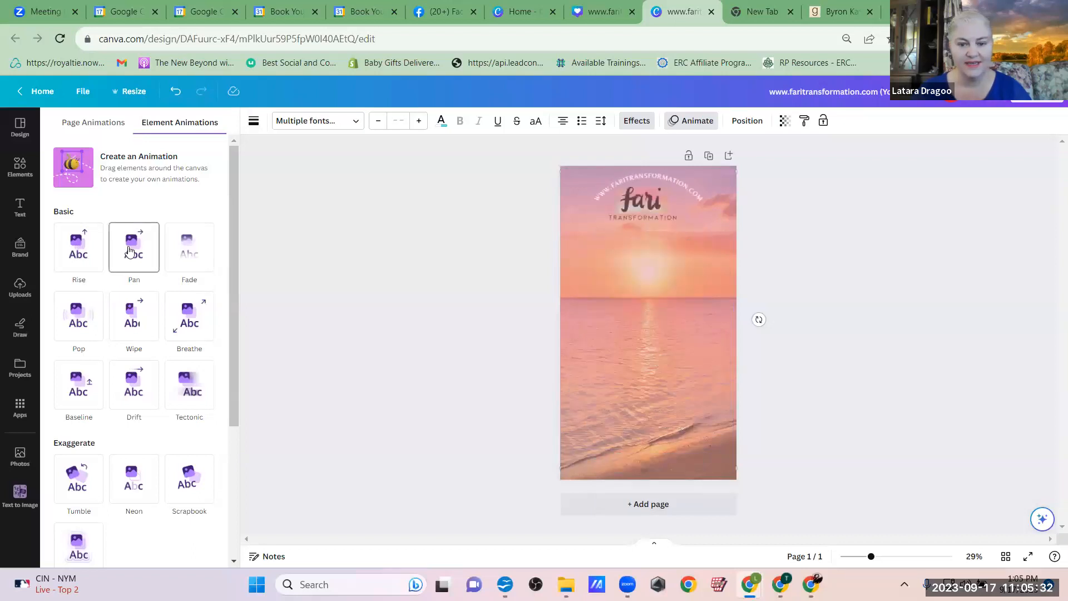
{"action": "left_click", "coordinate": [143, 322]}
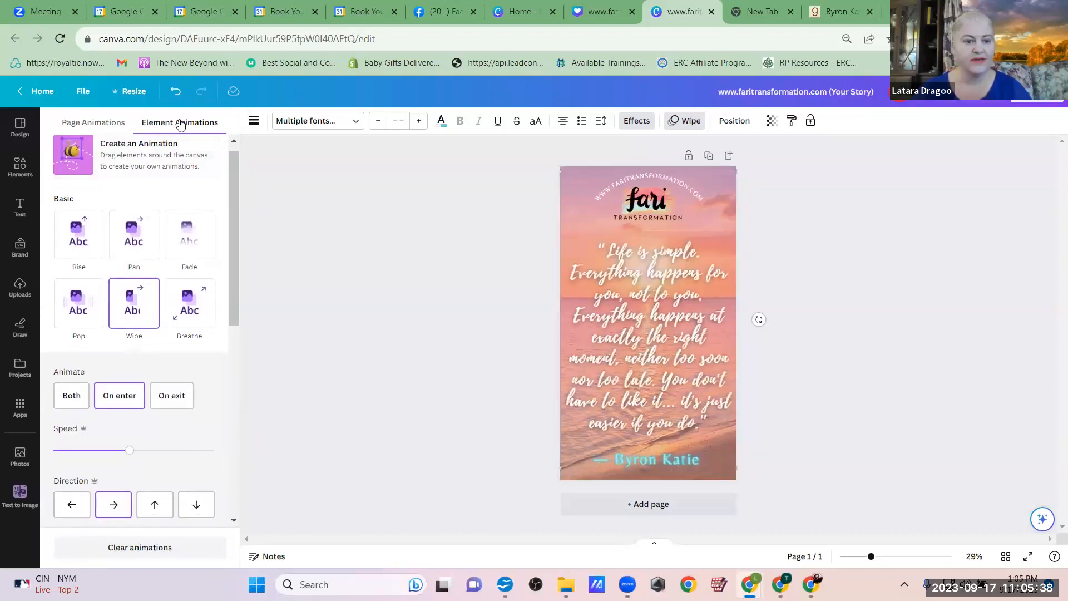
- Preview the Simple, Sleek, Fun, Corporate, Disco, Party, Chill and Rise page animations on the story page
{"action": "left_click", "coordinate": [82, 124]}
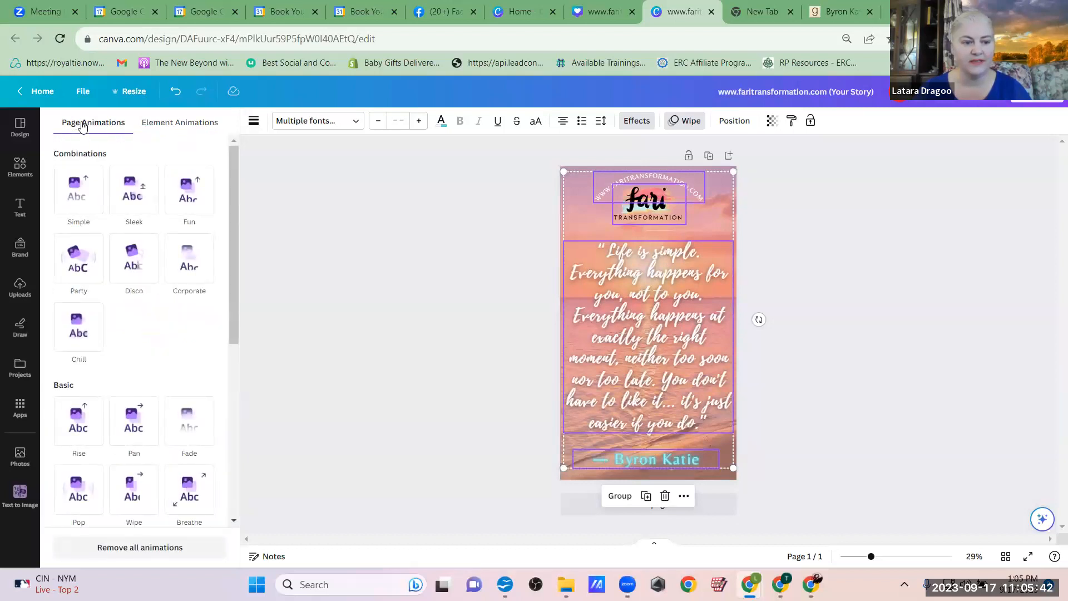
{"action": "left_click", "coordinate": [74, 205]}
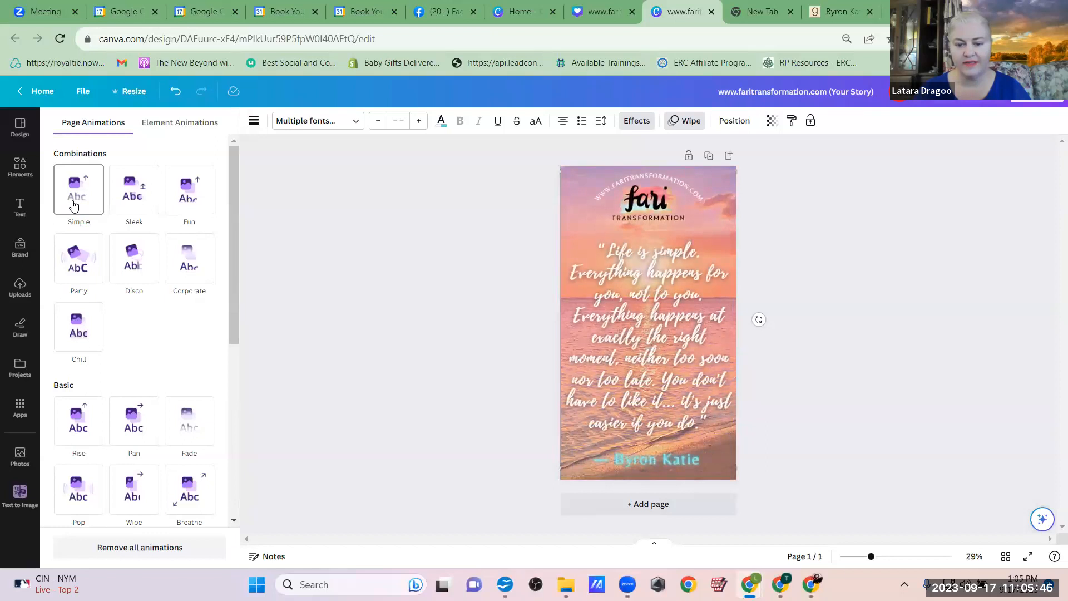
{"action": "left_click", "coordinate": [132, 199]}
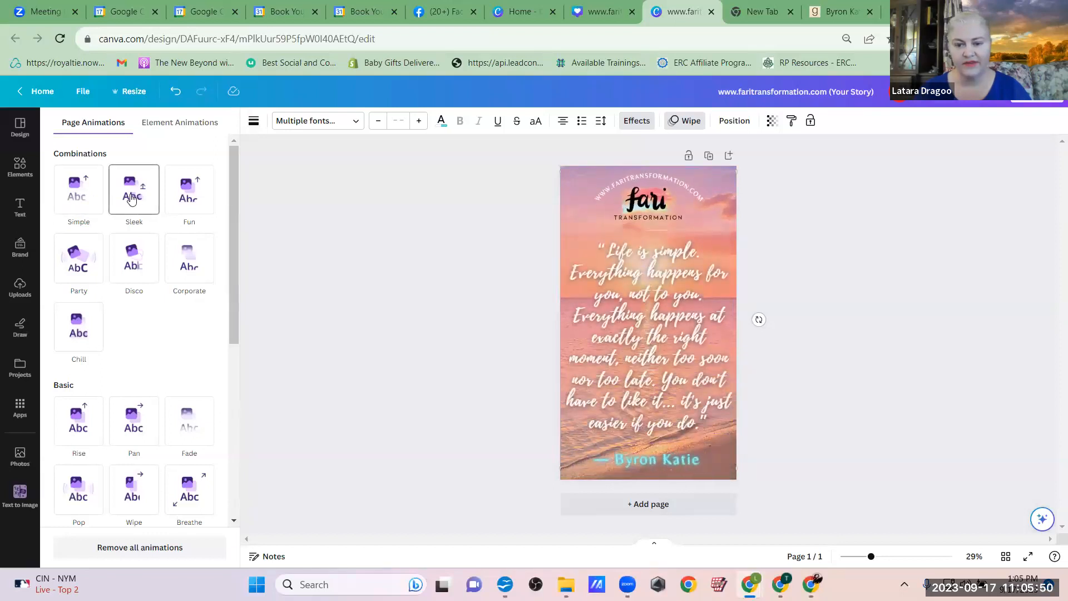
{"action": "left_click", "coordinate": [185, 199]}
{"action": "left_click", "coordinate": [189, 256]}
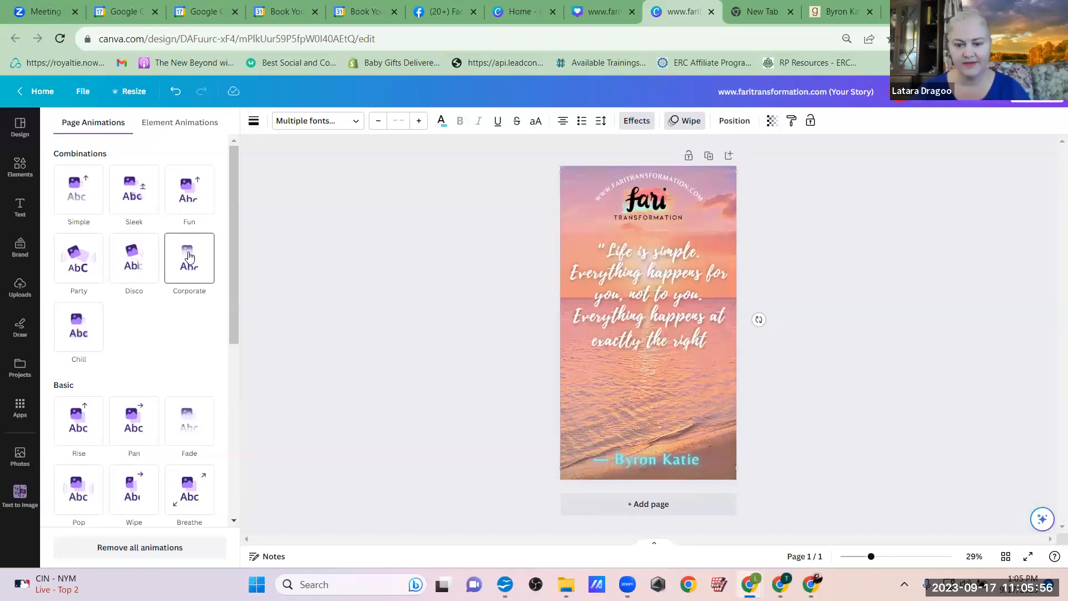
{"action": "left_click", "coordinate": [132, 259]}
{"action": "left_click", "coordinate": [65, 275]}
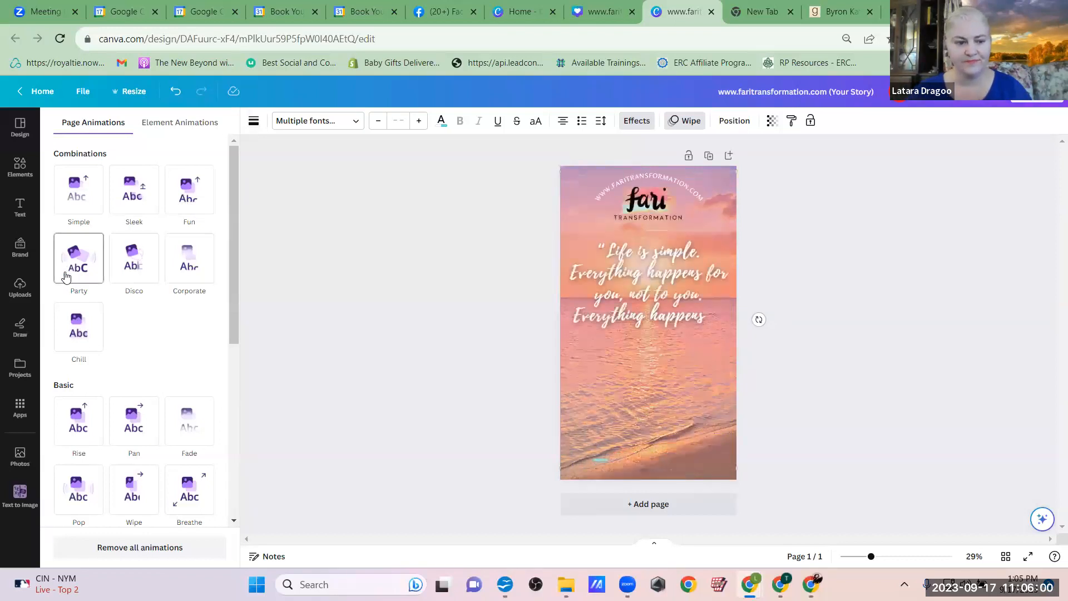
{"action": "left_click", "coordinate": [77, 336]}
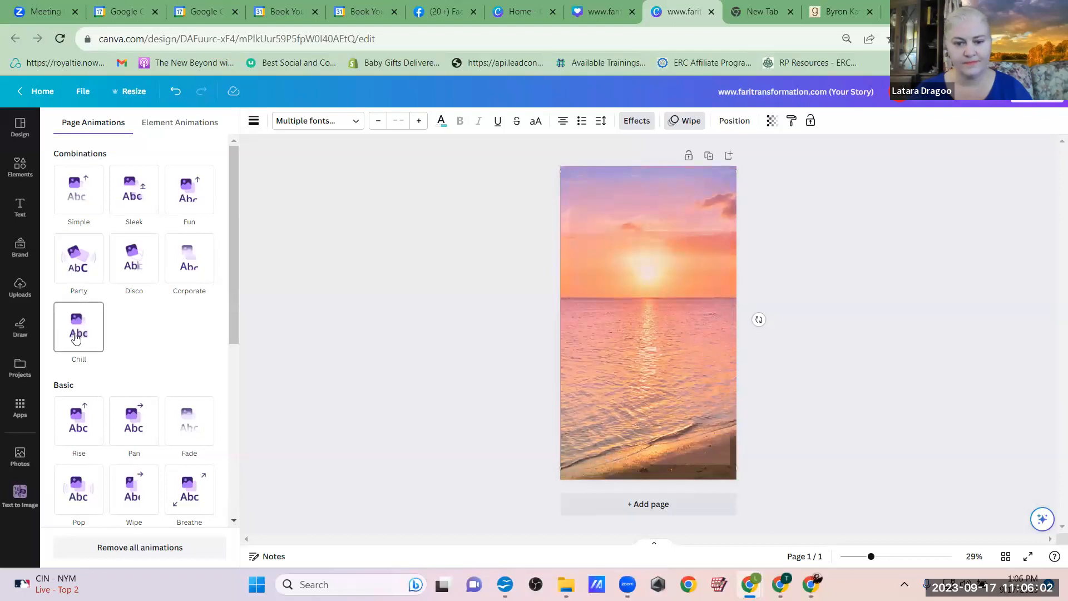
{"action": "left_click", "coordinate": [74, 426]}
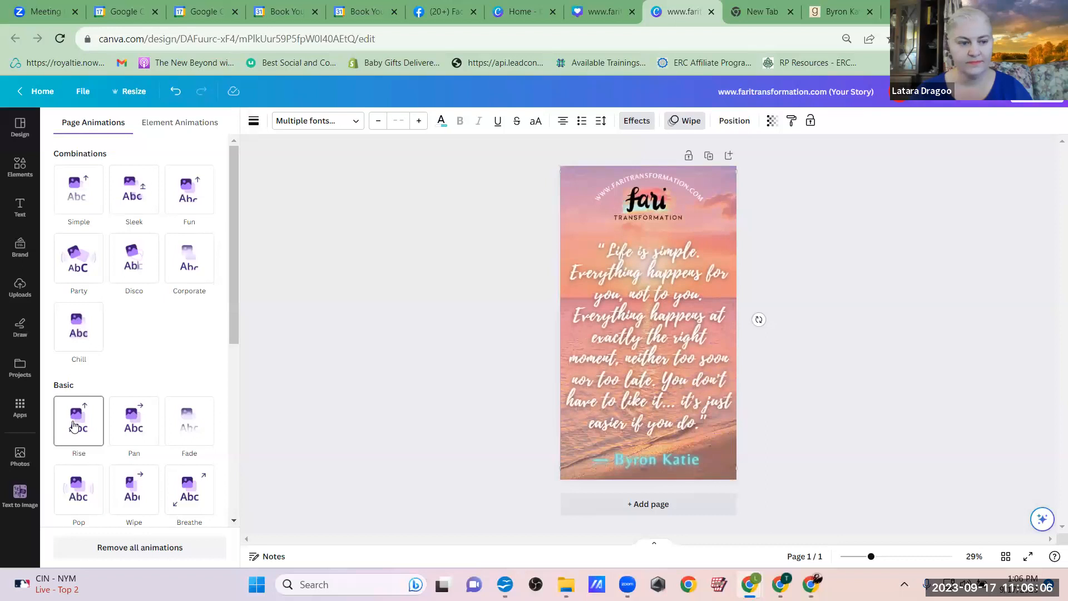
- Compare the Simple and Sleek page animations once more, apply Sleek to the whole page and deselect everything
{"action": "left_click", "coordinate": [78, 201]}
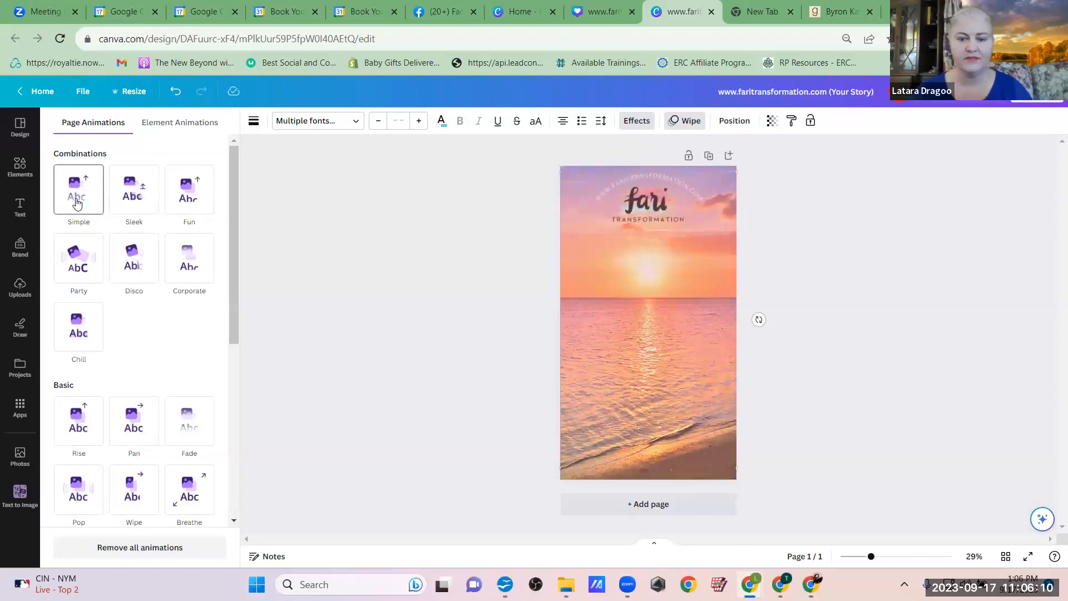
{"action": "left_click", "coordinate": [144, 203]}
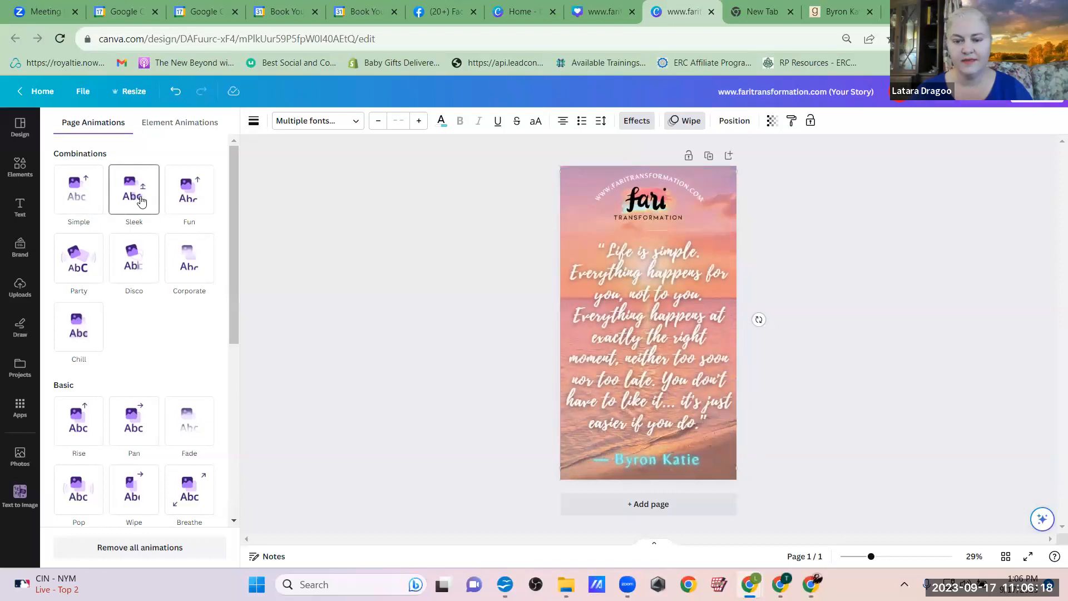
{"action": "left_click", "coordinate": [141, 201]}
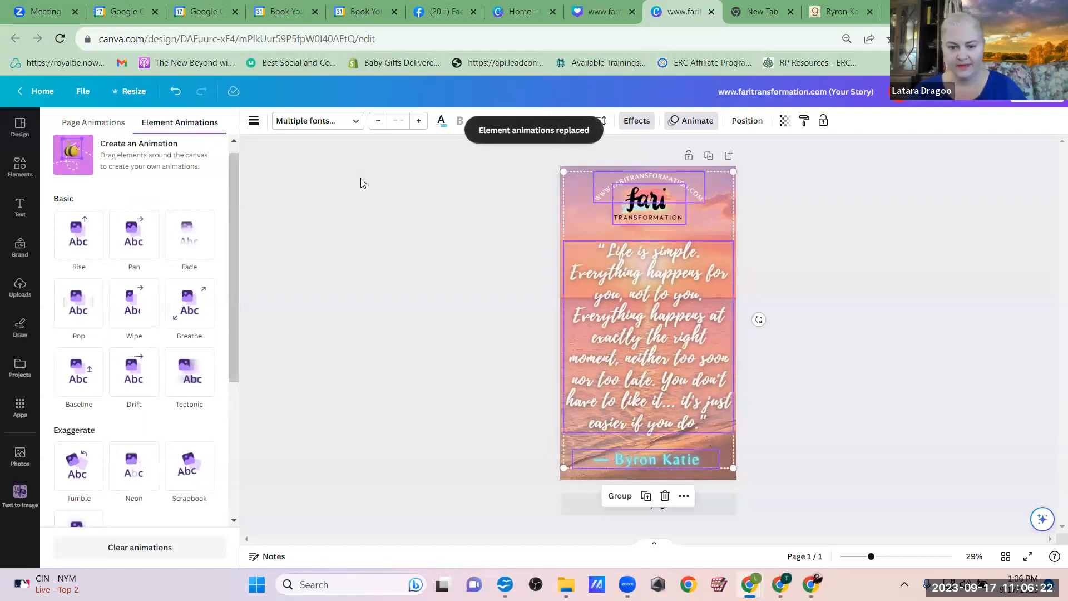
{"action": "key", "text": "Escape"}
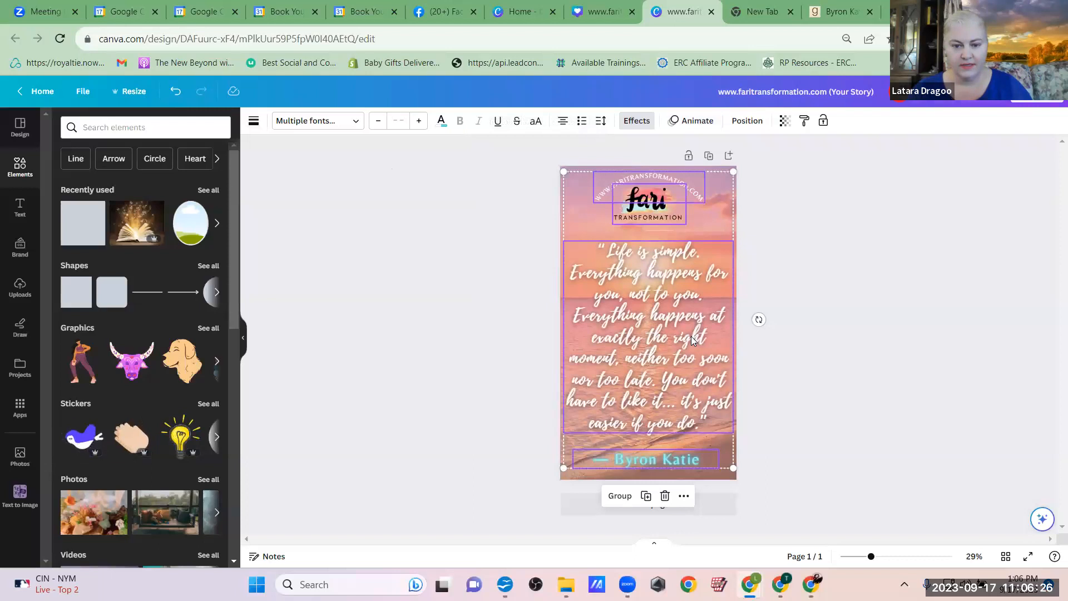
{"action": "left_click", "coordinate": [443, 231]}
{"action": "left_click", "coordinate": [705, 306]}
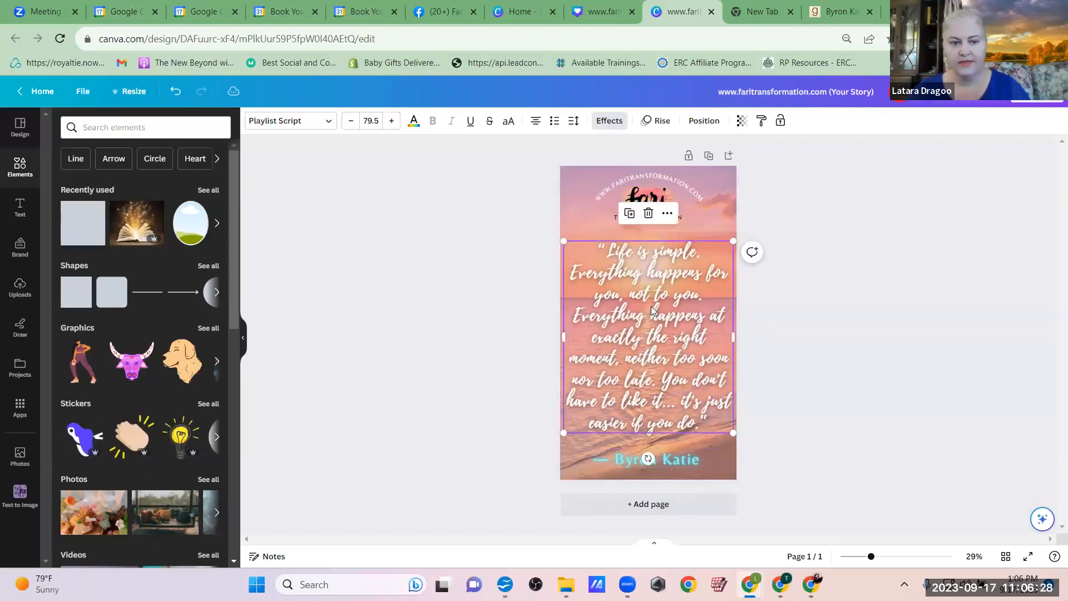
{"action": "left_click", "coordinate": [850, 221]}
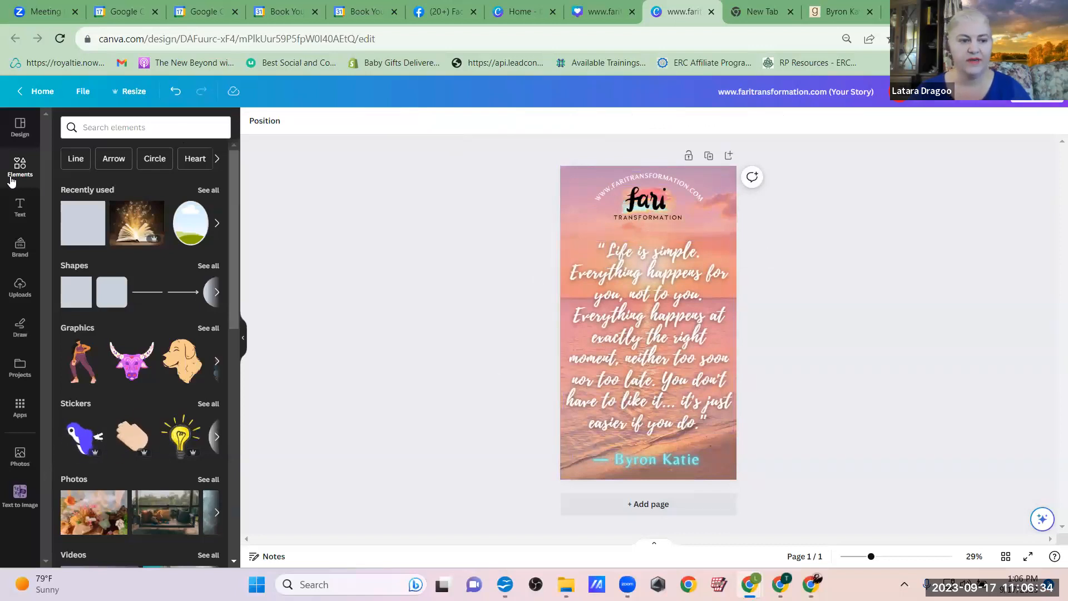
- Search the elements for "happy" and narrow the results to audio
{"action": "left_click", "coordinate": [110, 126]}
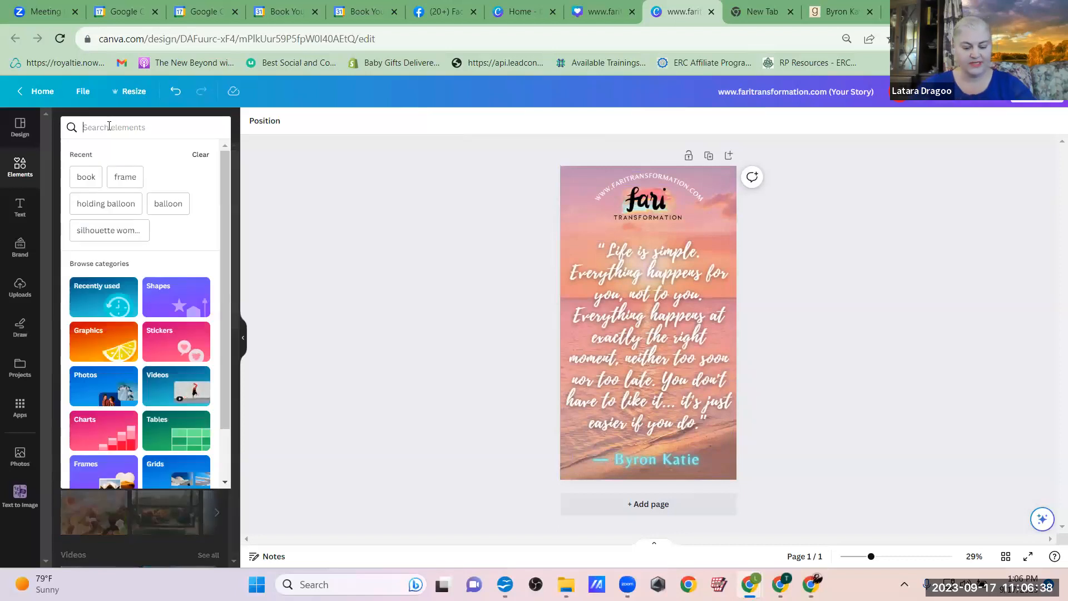
{"action": "type", "text": "happy"}
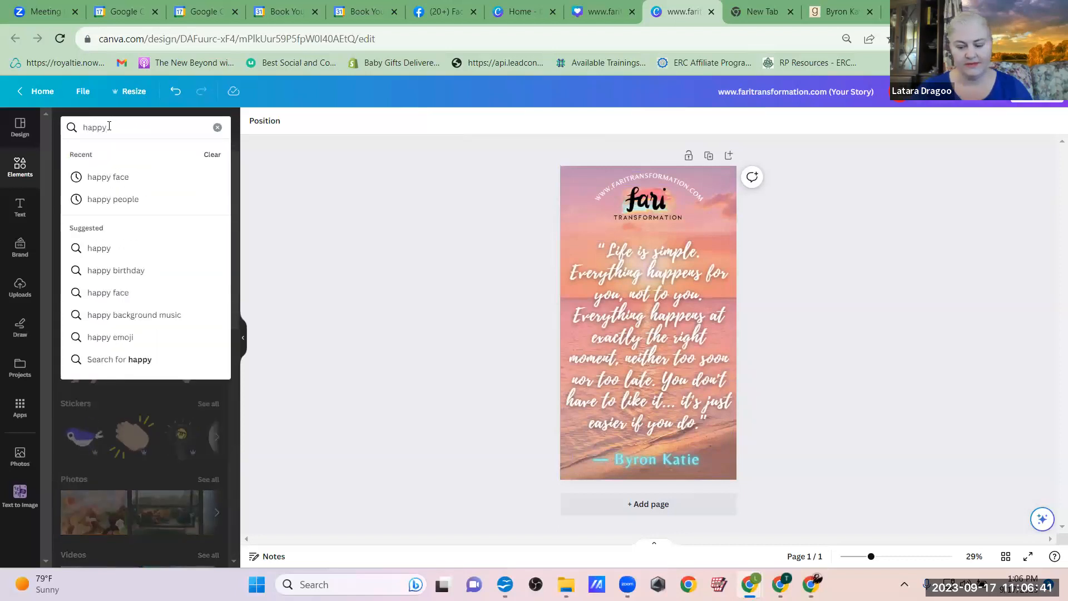
{"action": "key", "text": "Return"}
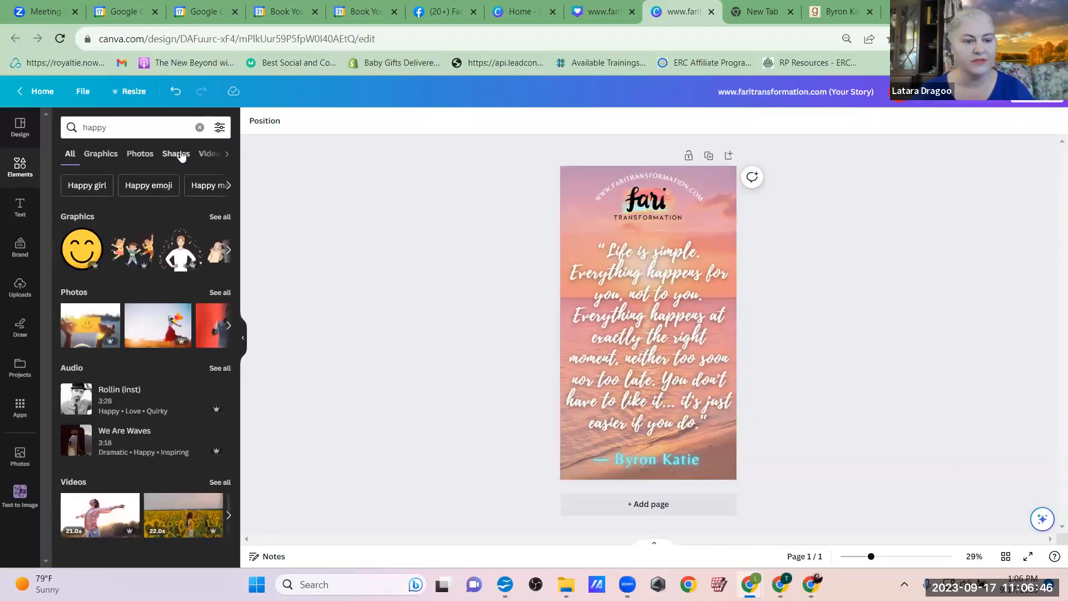
{"action": "left_click", "coordinate": [227, 158]}
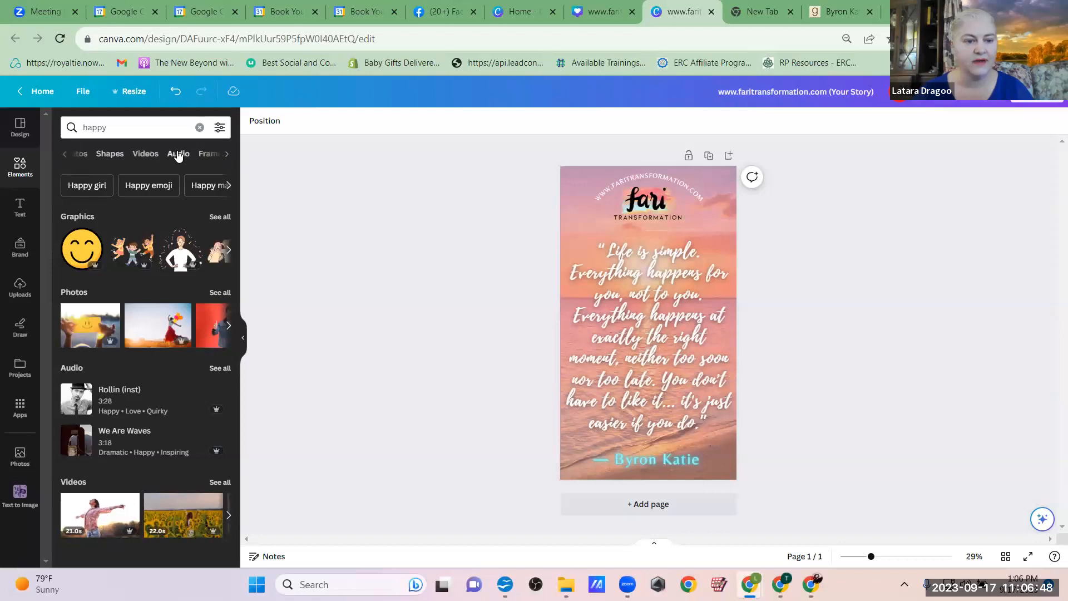
{"action": "left_click", "coordinate": [179, 156]}
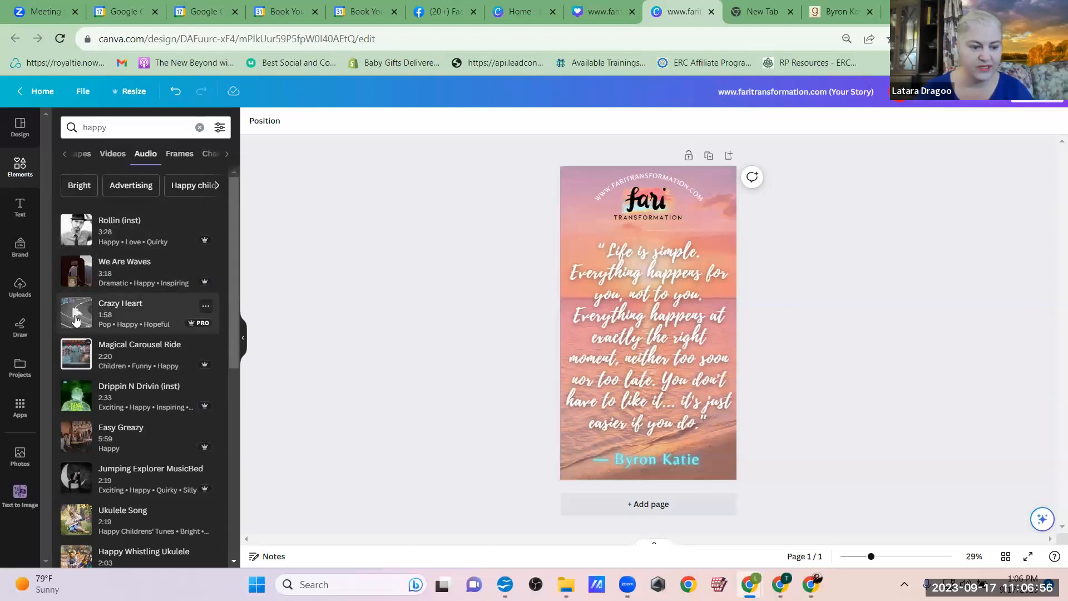
- Listen to Magical Carousel Ride, Crazy Heart and We Are Waves, and add We Are Waves to the story as its soundtrack
{"action": "left_click", "coordinate": [74, 357]}
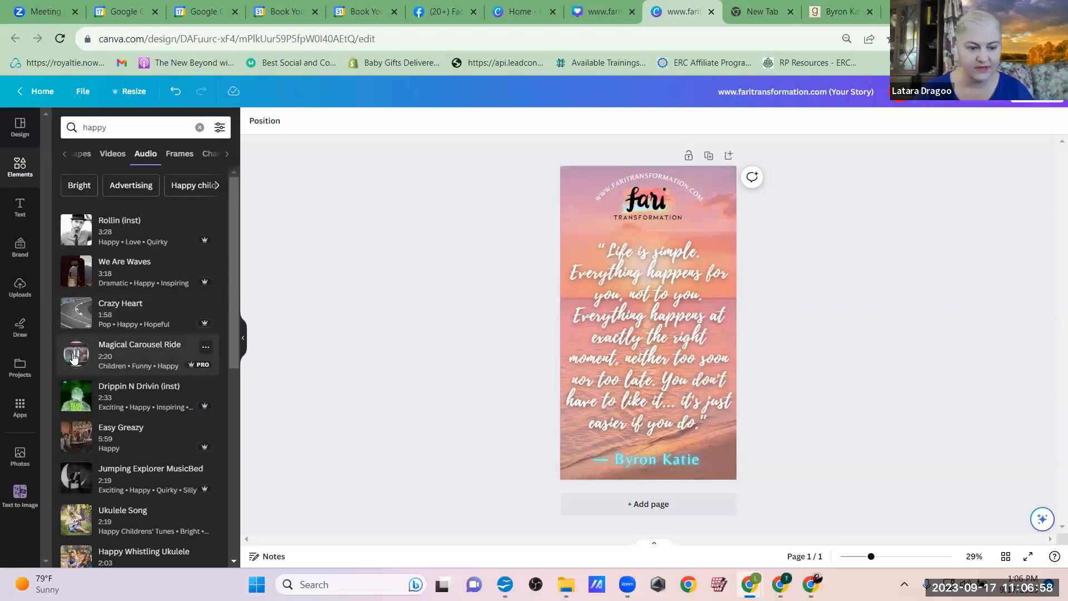
{"action": "left_click", "coordinate": [73, 312]}
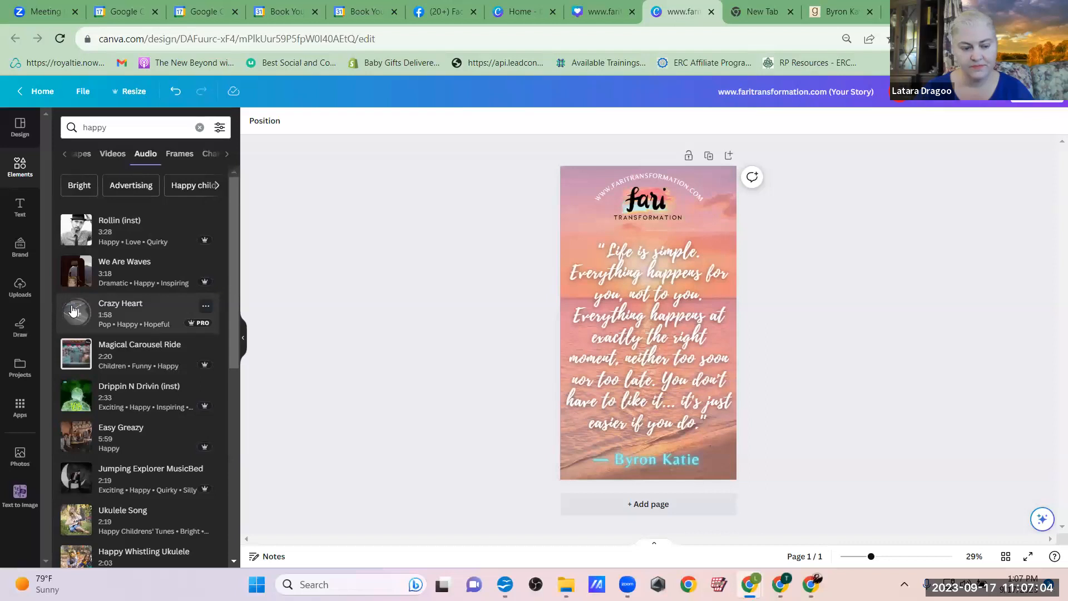
{"action": "left_click", "coordinate": [75, 271]}
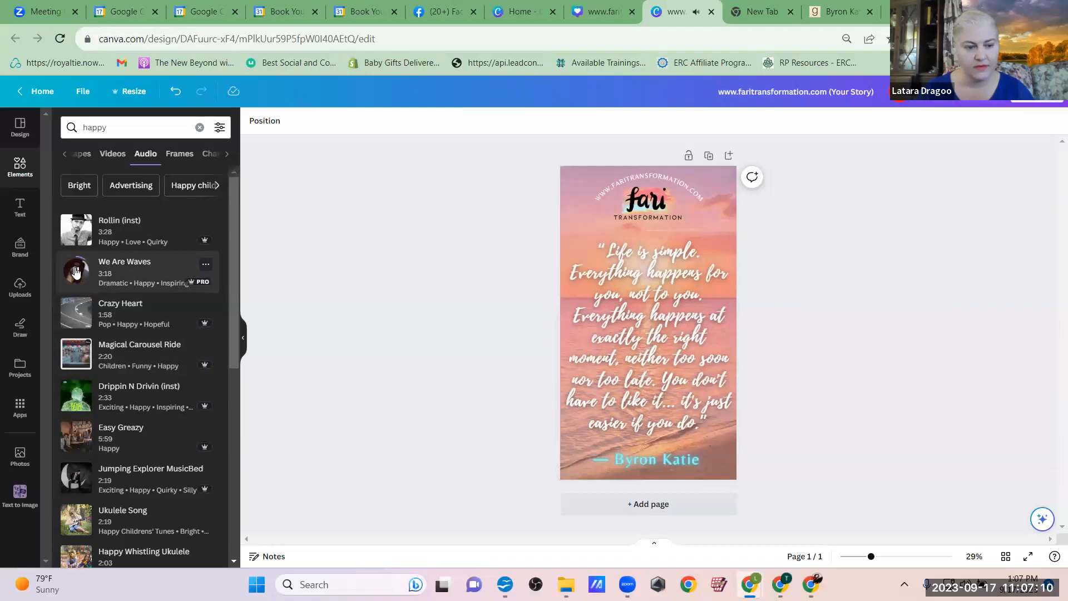
{"action": "left_click", "coordinate": [139, 272]}
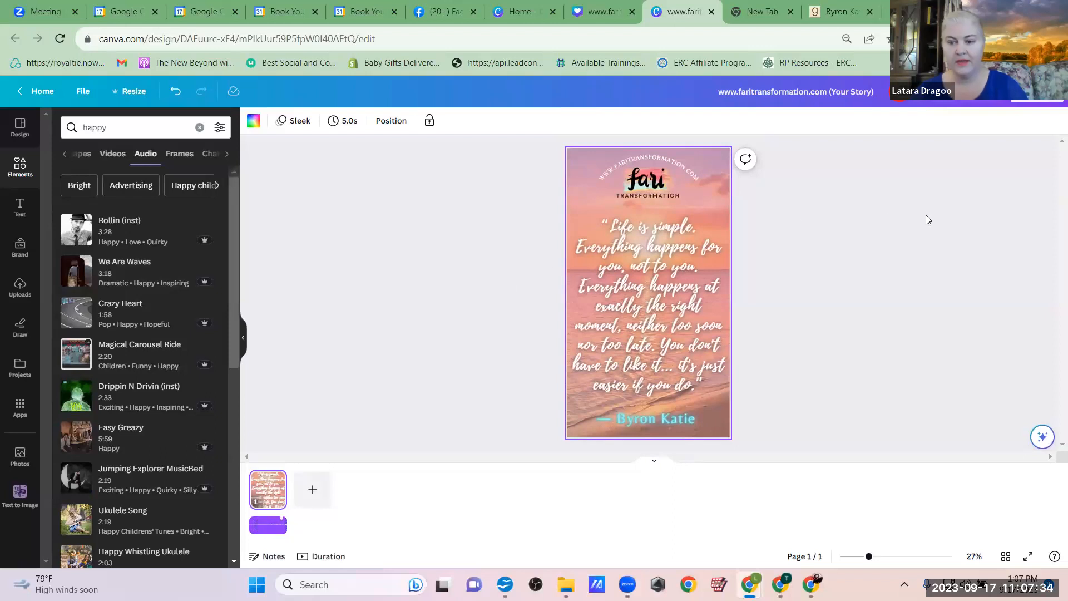
- Play the animated story with its music and set the page duration to 10.0 seconds
{"action": "left_click", "coordinate": [986, 97]}
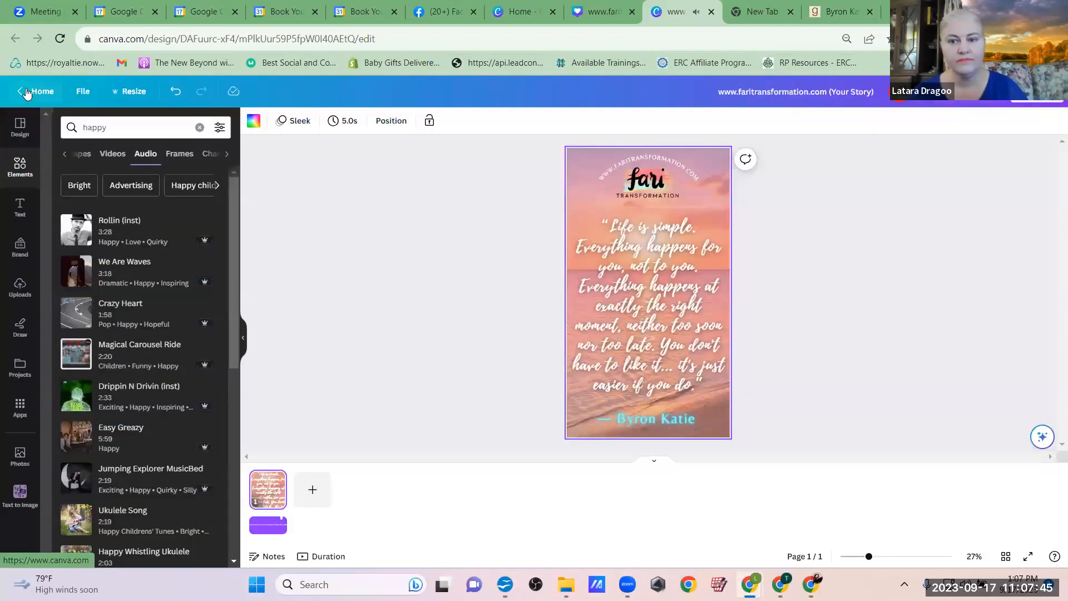
{"action": "left_click", "coordinate": [25, 92]}
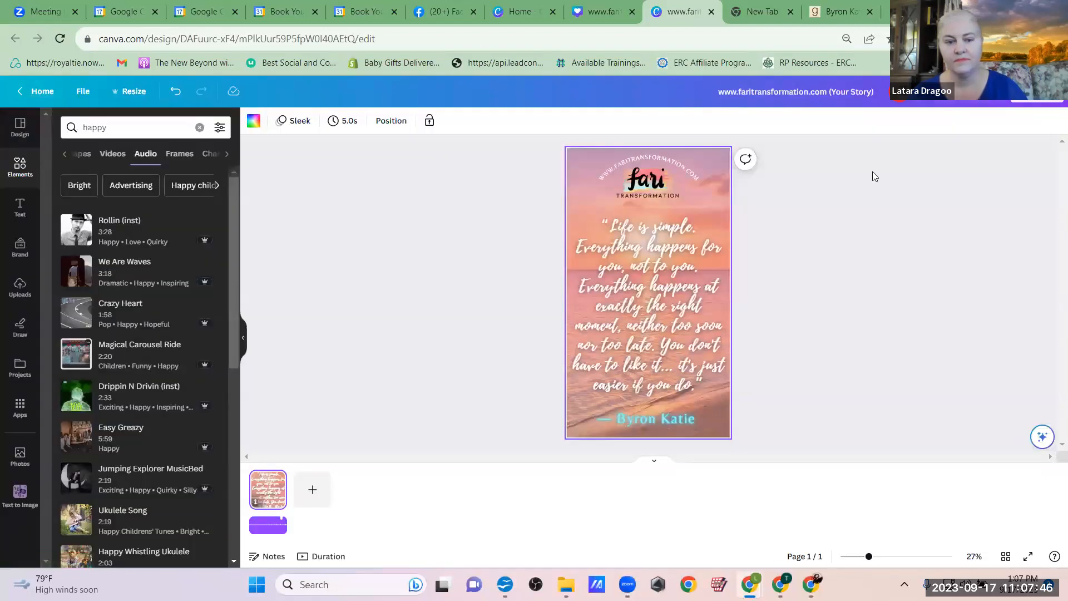
{"action": "left_click", "coordinate": [343, 124]}
{"action": "left_click_drag", "start_coordinate": [359, 170], "coordinate": [378, 176]}
{"action": "left_click", "coordinate": [371, 231]}
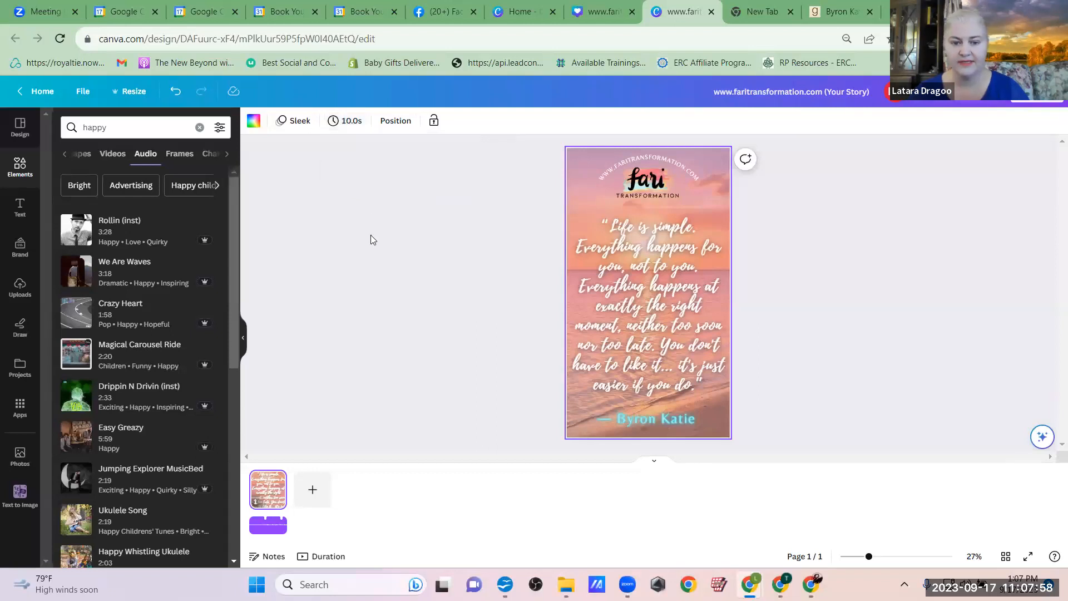
- Play the longer story as a preview and download it as an MP4 video at 1080p (HD)
{"action": "left_click", "coordinate": [975, 102]}
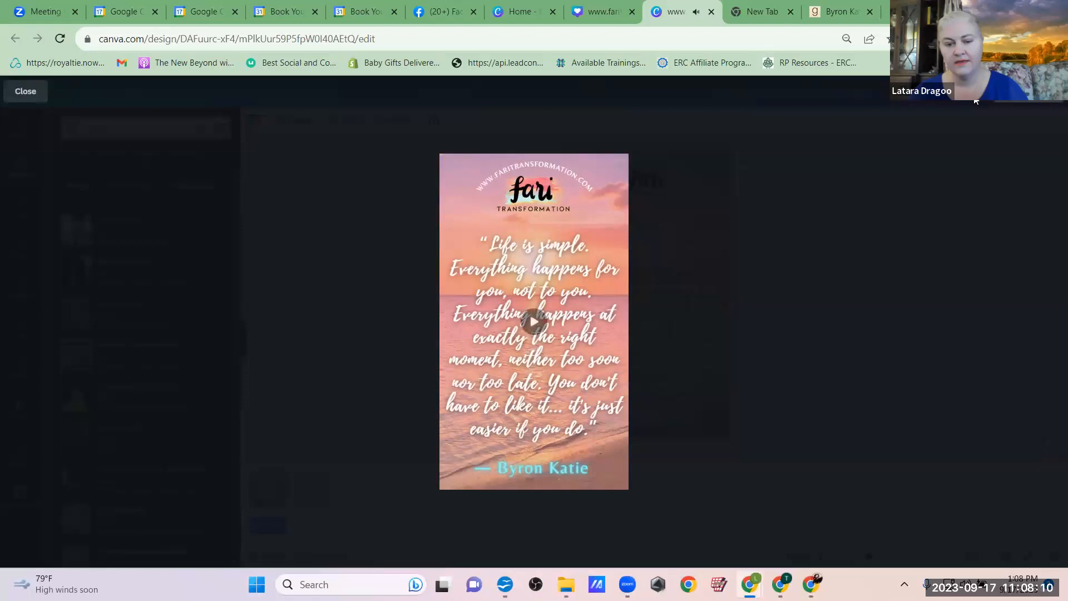
{"action": "left_click", "coordinate": [1029, 91]}
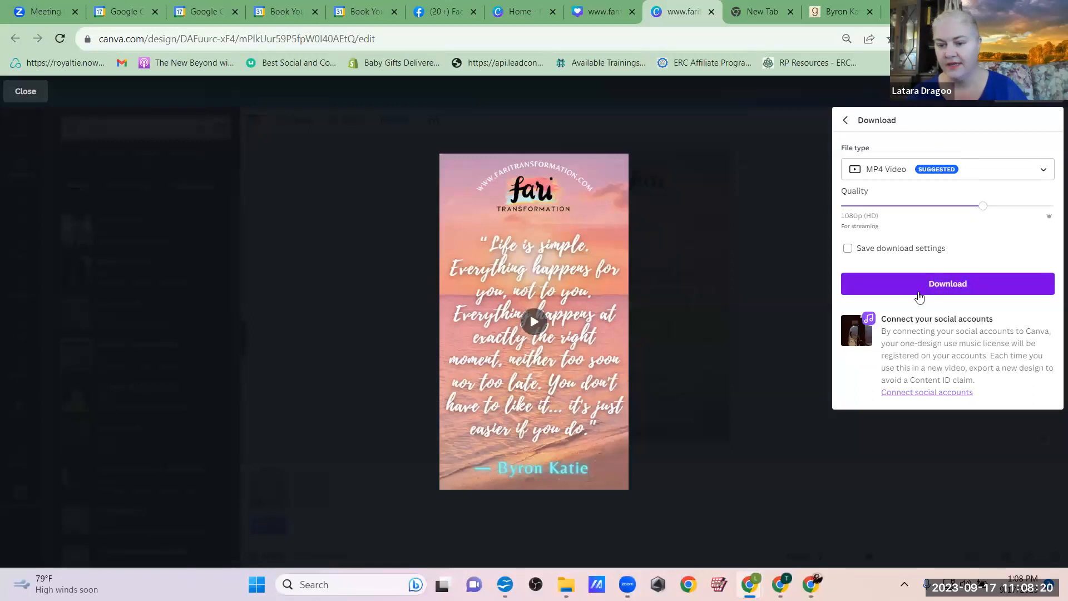
{"action": "left_click", "coordinate": [947, 285]}
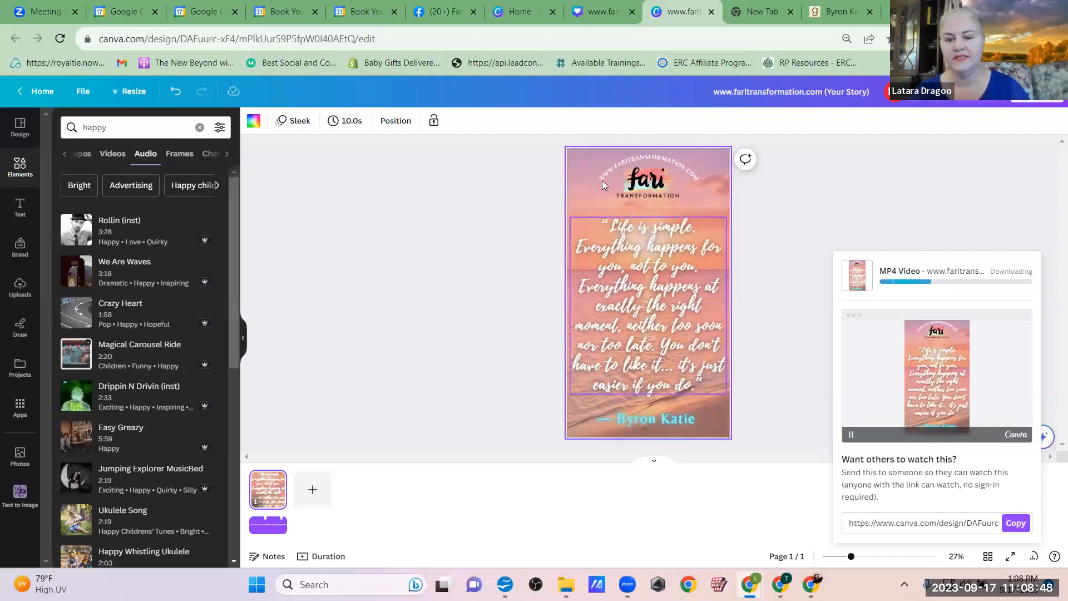
{"action": "left_click", "coordinate": [913, 144]}
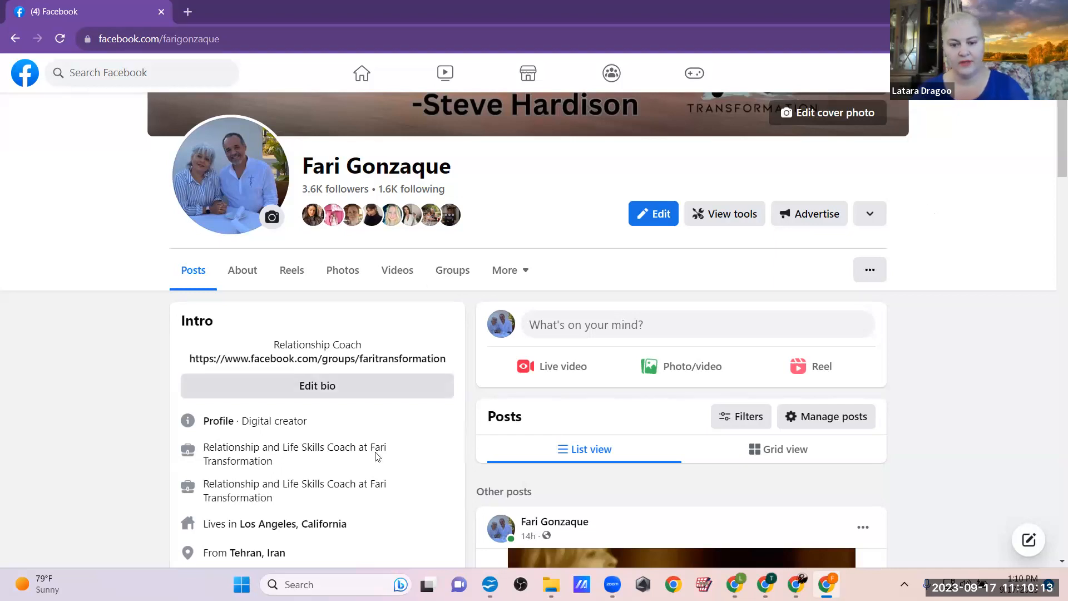
{"action": "left_click", "coordinate": [561, 325]}
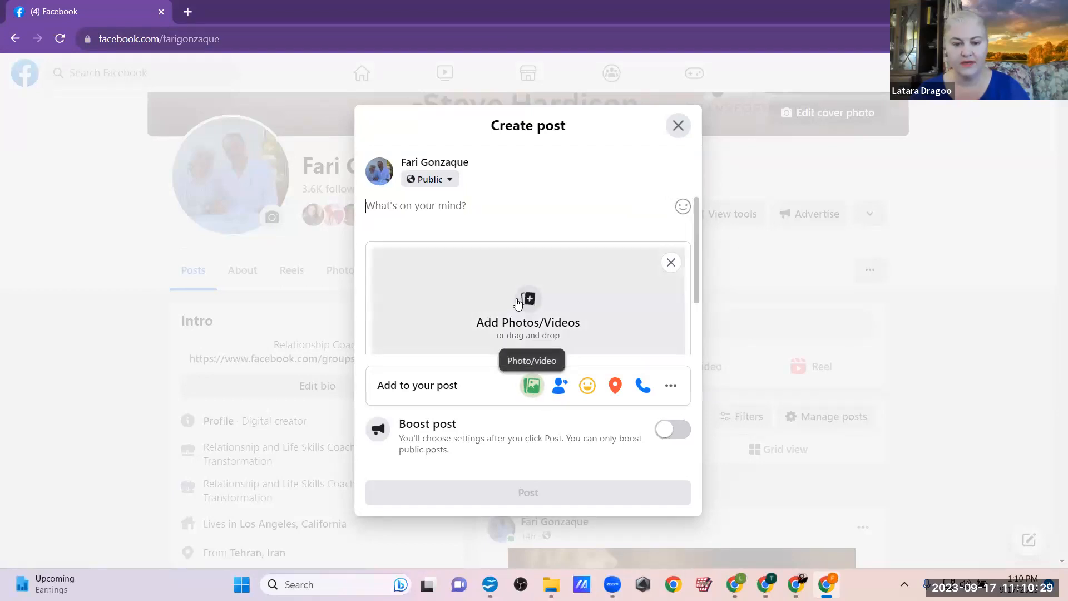
{"action": "left_click", "coordinate": [499, 306]}
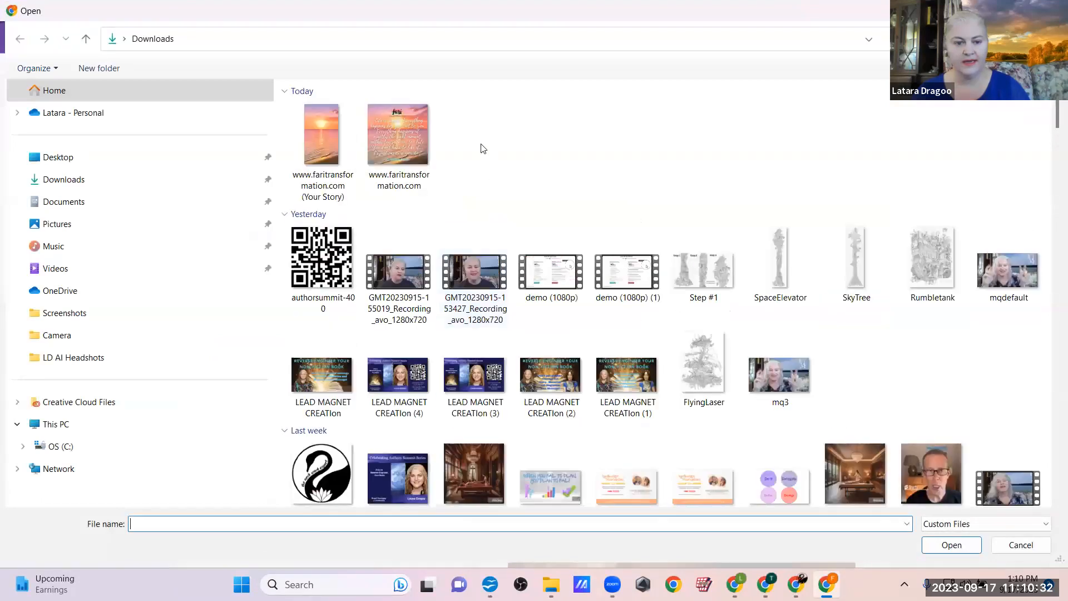
{"action": "left_click", "coordinate": [400, 137]}
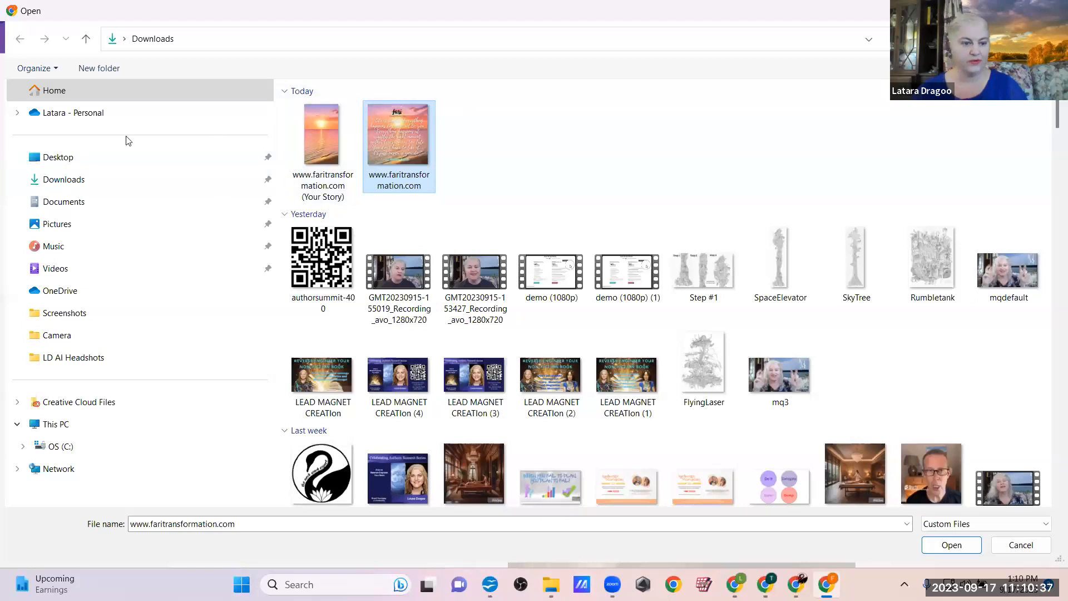
{"action": "double_click", "coordinate": [404, 139]}
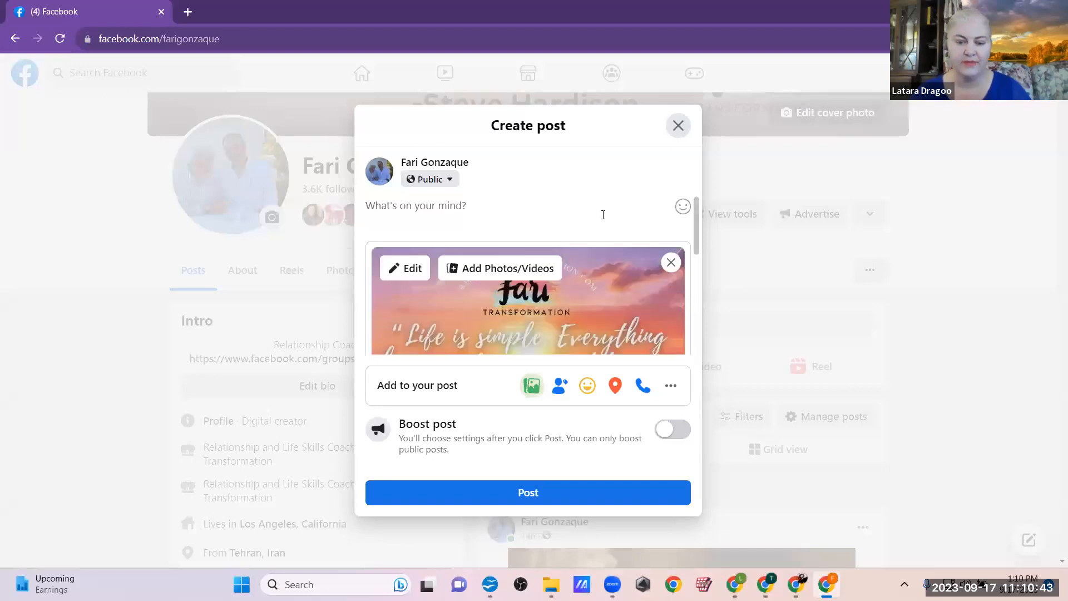
{"action": "left_click_drag", "start_coordinate": [699, 228], "coordinate": [696, 200]}
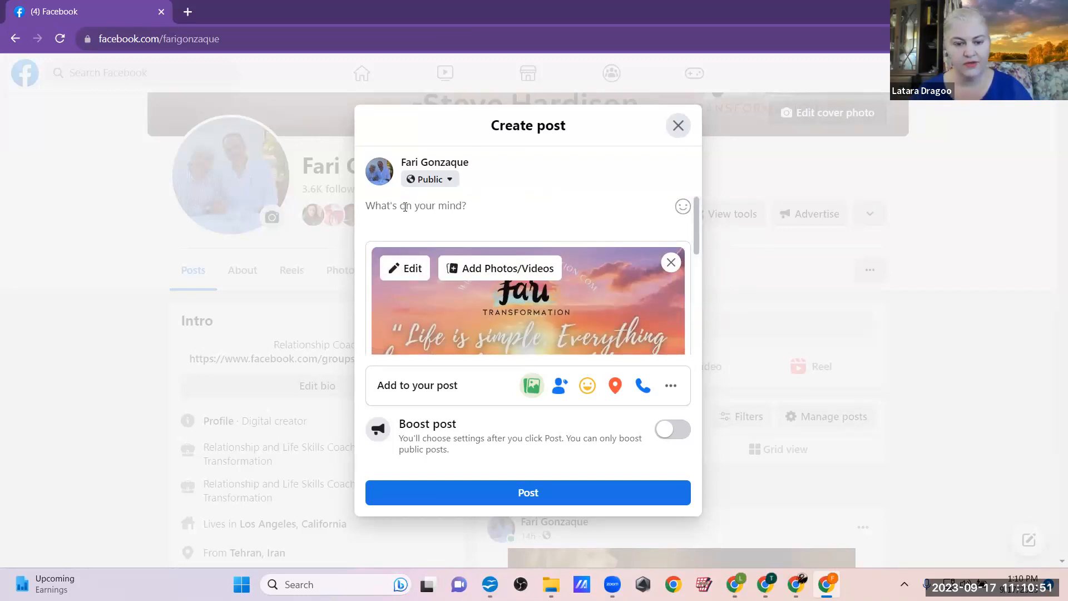
{"action": "scroll", "coordinate": [527, 287], "scroll_direction": "down", "scroll_amount": 3}
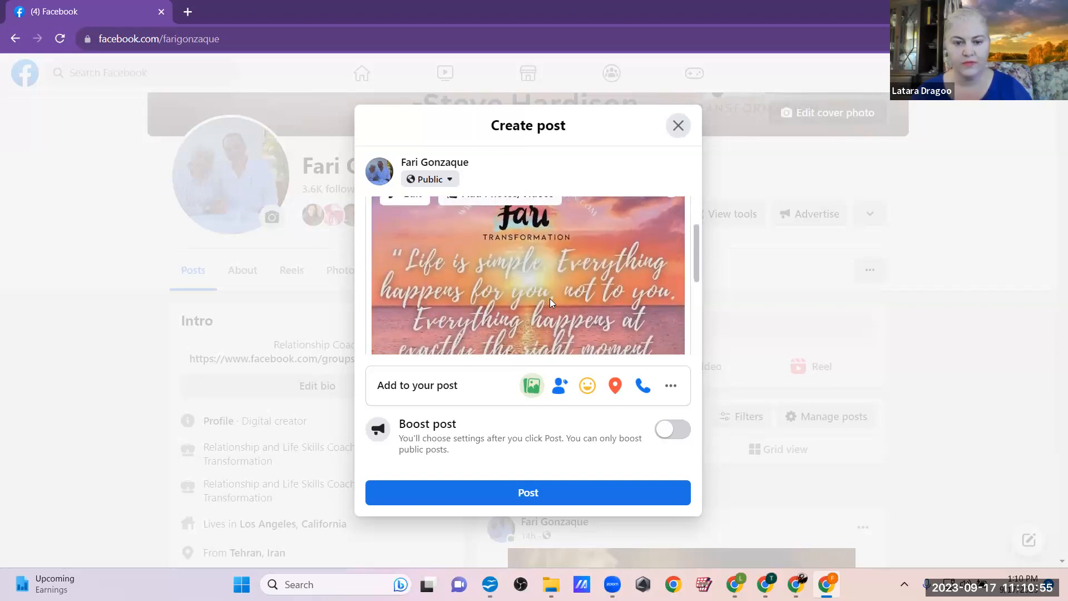
- Copy Byron Katie's "Life is simple" quote with its attribution from the Goodreads quotes page
{"action": "double_click", "coordinate": [593, 16]}
{"action": "left_click_drag", "start_coordinate": [566, 34], "coordinate": [184, 63]}
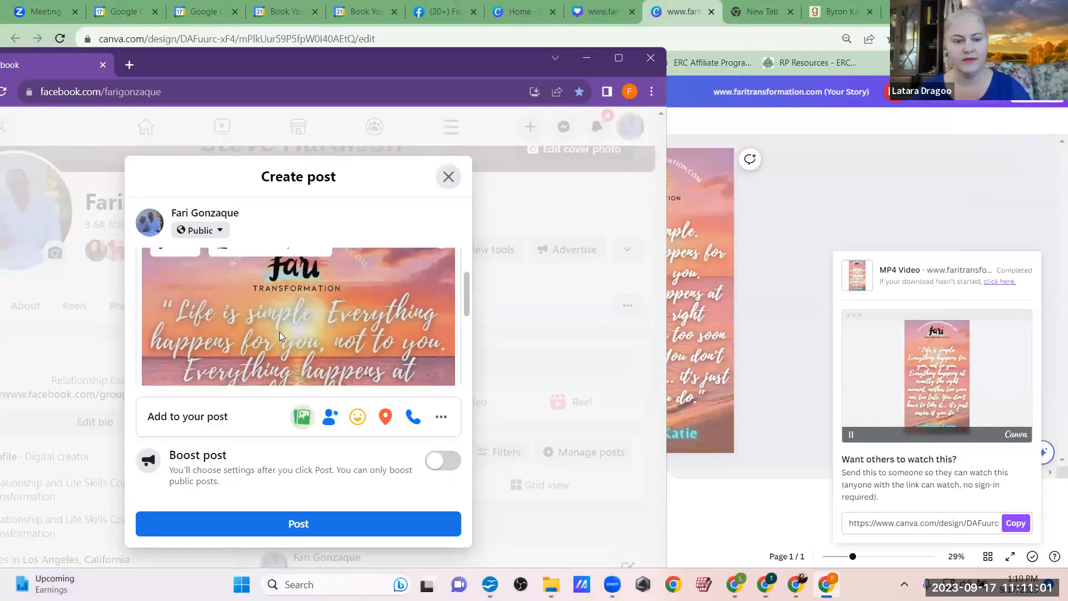
{"action": "left_click", "coordinate": [829, 4]}
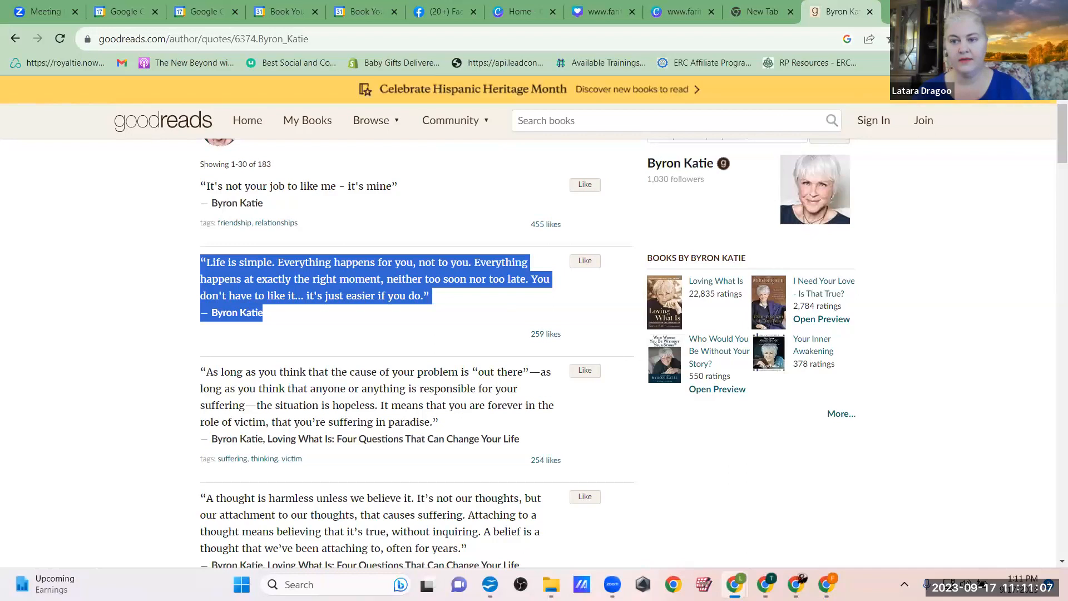
{"action": "left_click", "coordinate": [991, 8]}
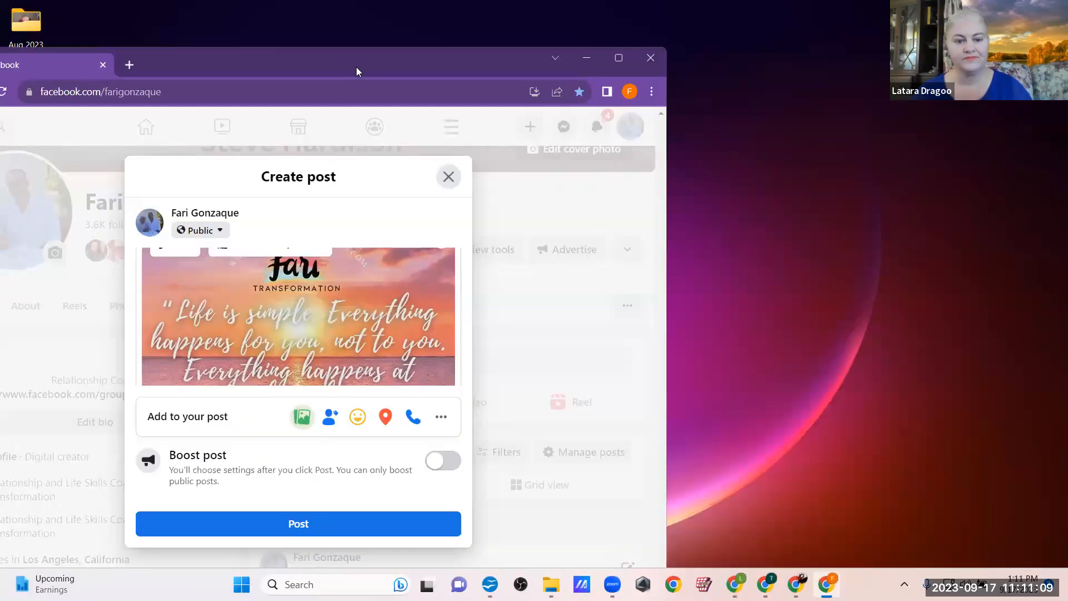
- Paste the quote into the Facebook post and add "No matter what you are going through, remember this:" as the line above it
{"action": "left_click_drag", "start_coordinate": [356, 66], "coordinate": [501, 3]}
{"action": "scroll", "coordinate": [524, 254], "scroll_direction": "up", "scroll_amount": 2}
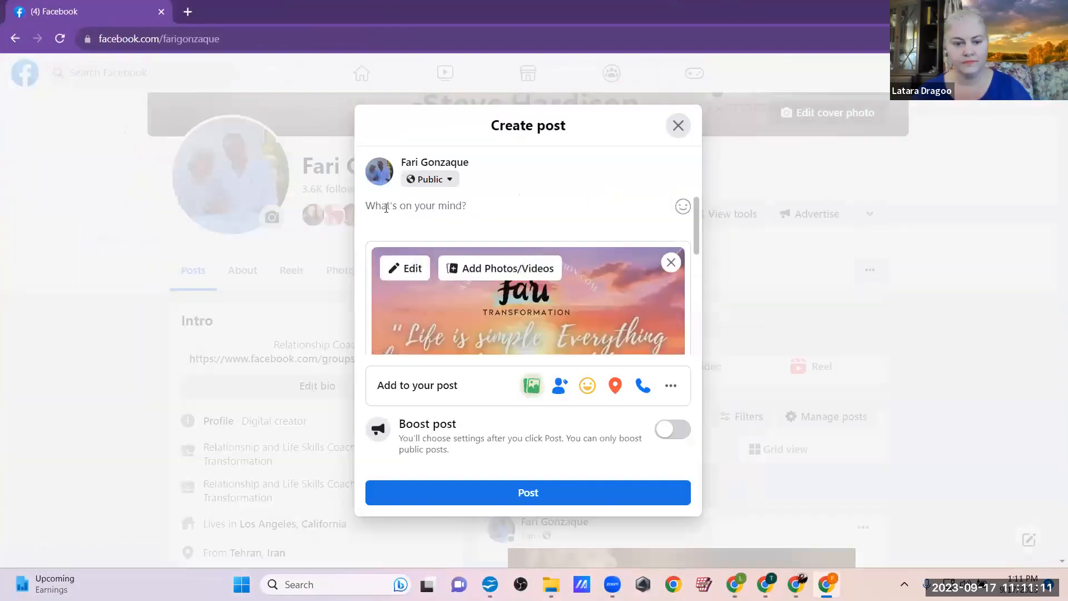
{"action": "type", "text": "\"Life is simple. Everything happens for you, not to you. Everything happens at exactly the right moment, neither too soon nor too late. You don't have to like it... it's just easier if you do.\" — Byron Katie"}
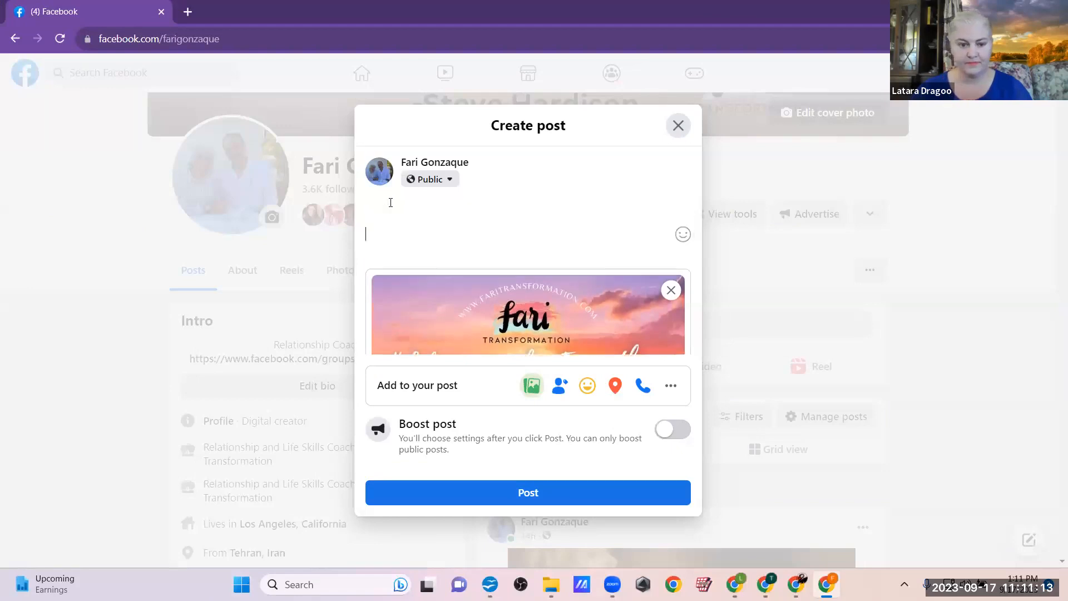
{"action": "left_click", "coordinate": [384, 204]}
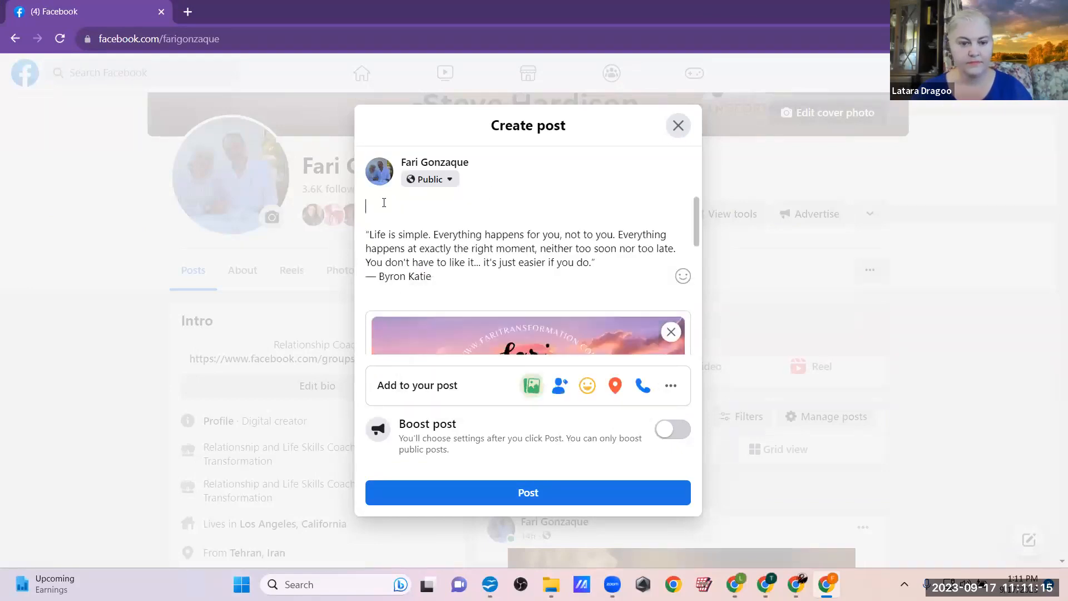
{"action": "type", "text": "No matter what you are going thr"}
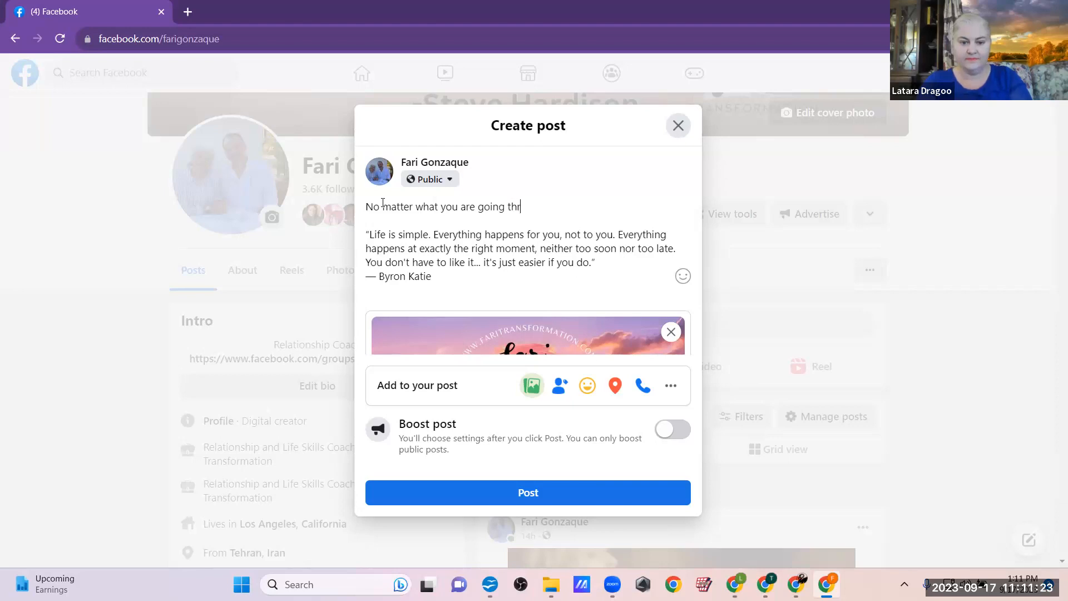
{"action": "type", "text": "ough, remember this:"}
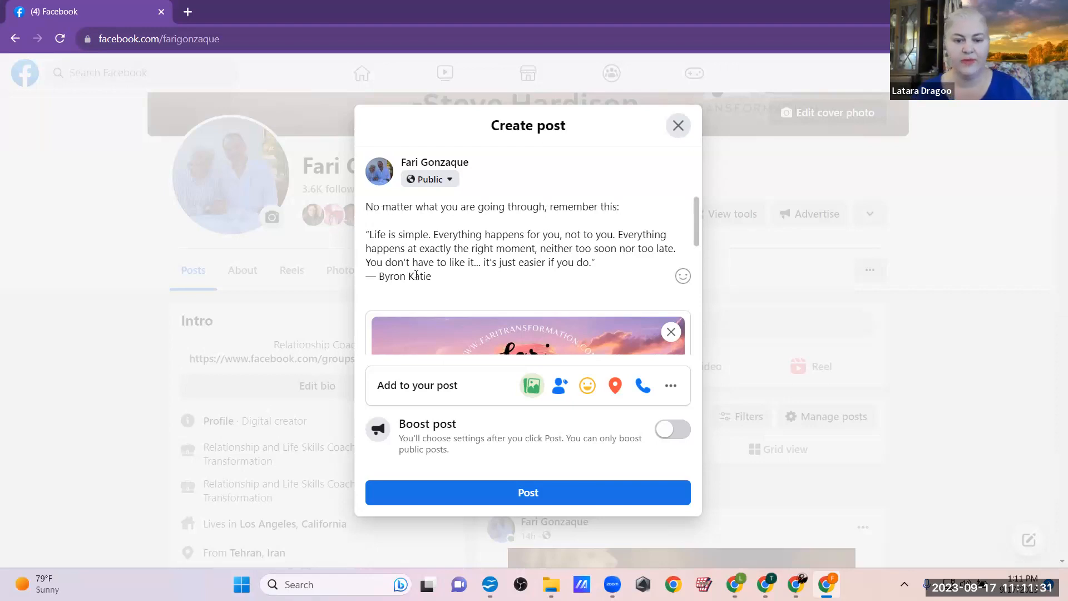
- Add the hashtag #lifehappensforyou below the quote's attribution, leaving a blank line between them and no friend tagged
{"action": "scroll", "coordinate": [580, 266], "scroll_direction": "down", "scroll_amount": 3}
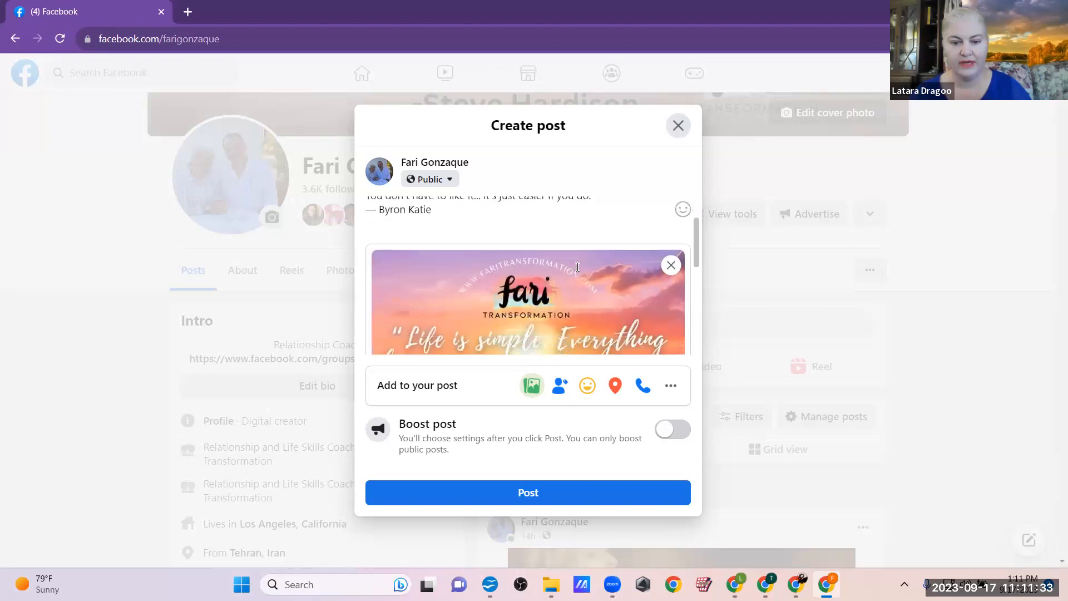
{"action": "scroll", "coordinate": [484, 257], "scroll_direction": "up", "scroll_amount": 2}
{"action": "left_click", "coordinate": [455, 256]}
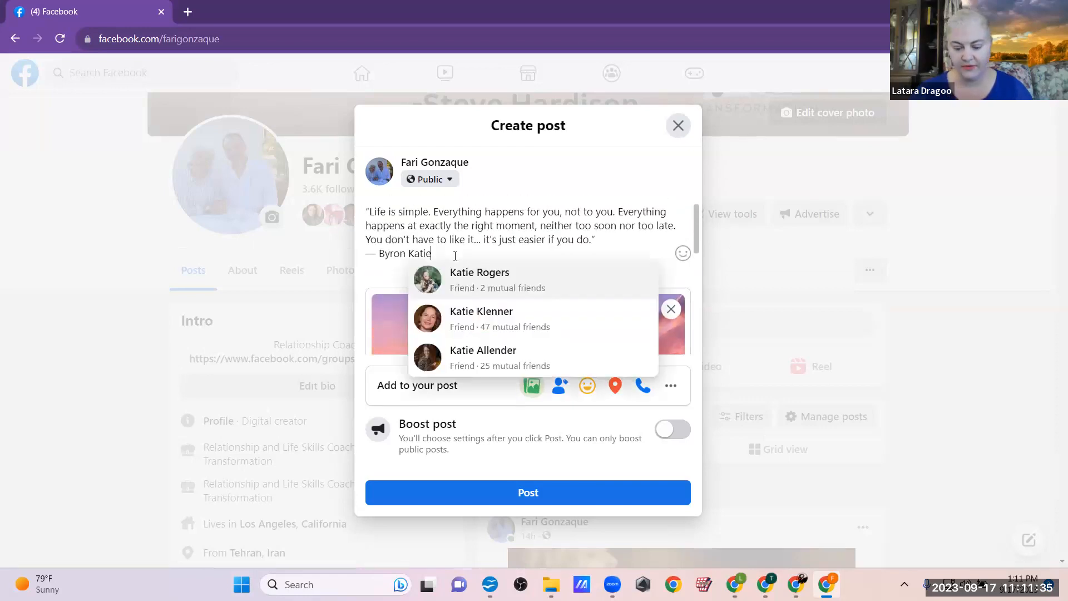
{"action": "key", "text": "Return"}
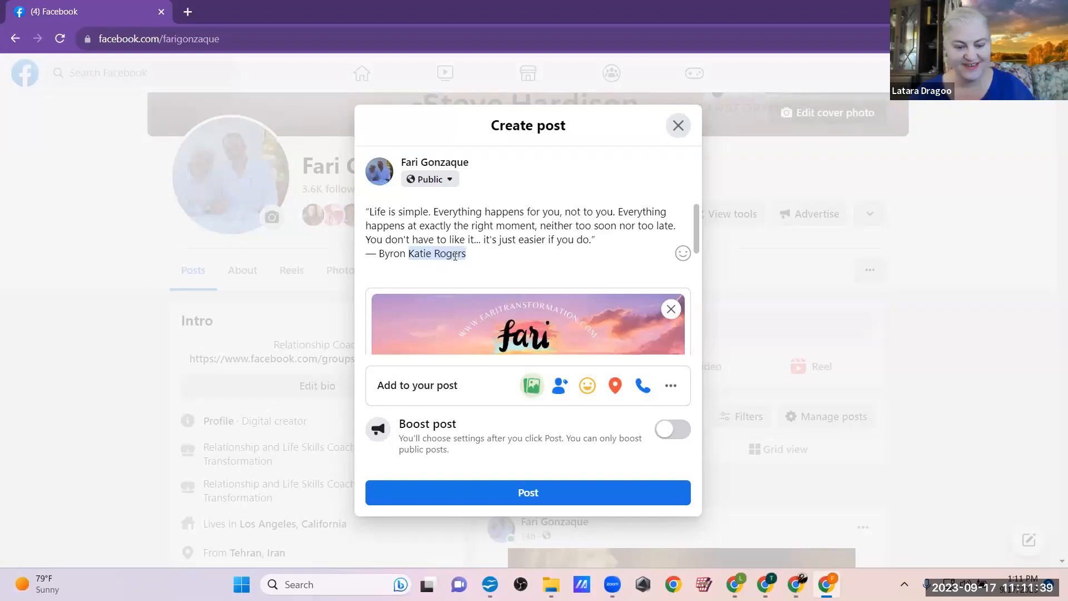
{"action": "key", "text": "BackSpace"}
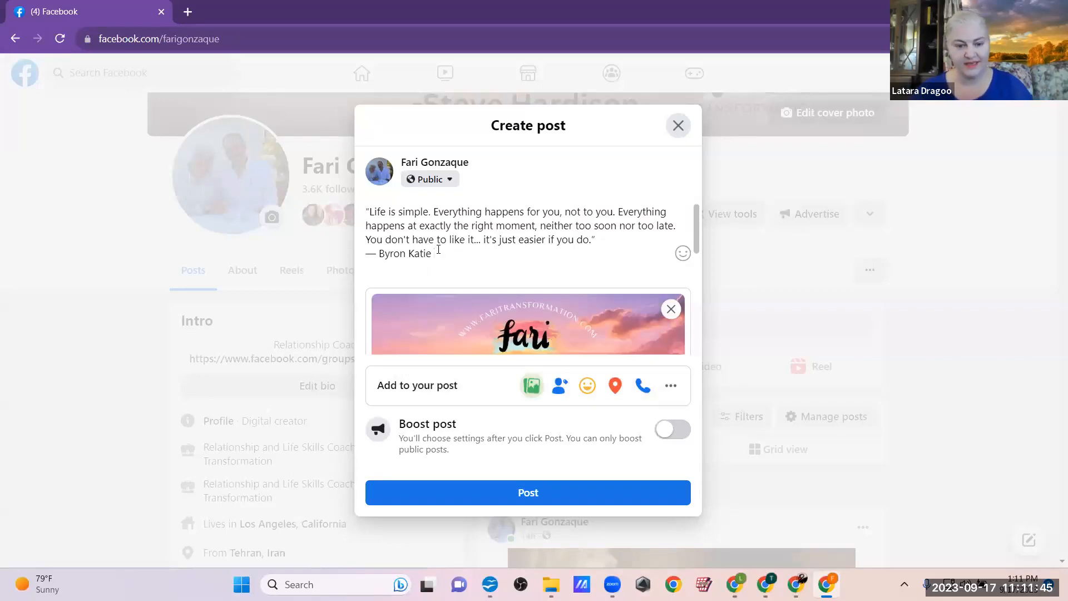
{"action": "key", "text": "Return"}
{"action": "key", "text": "Return"}
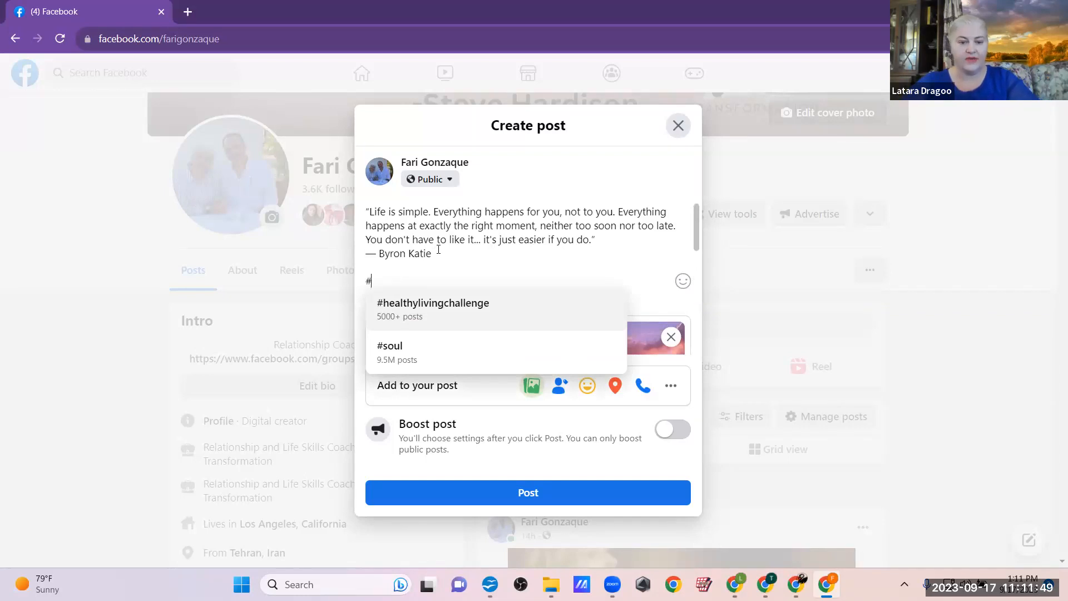
{"action": "type", "text": "#"}
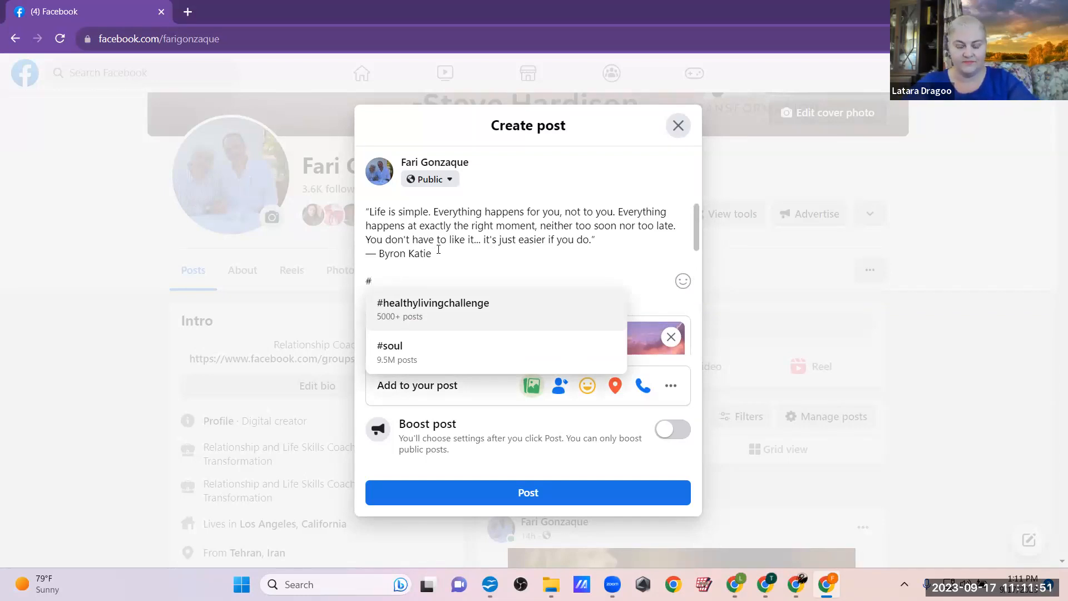
{"action": "type", "text": "life"}
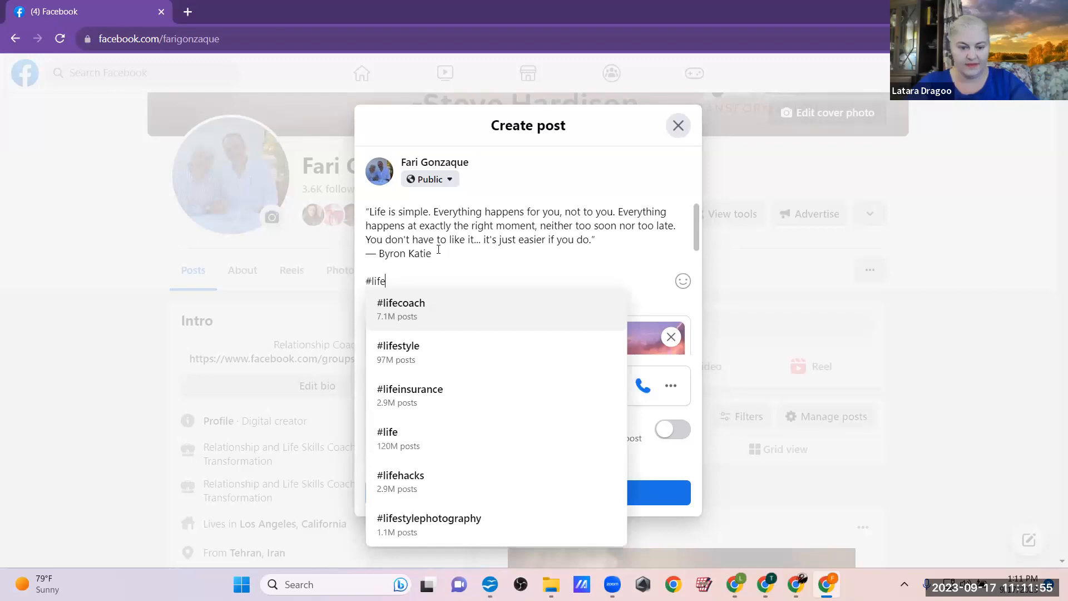
{"action": "type", "text": "hap"}
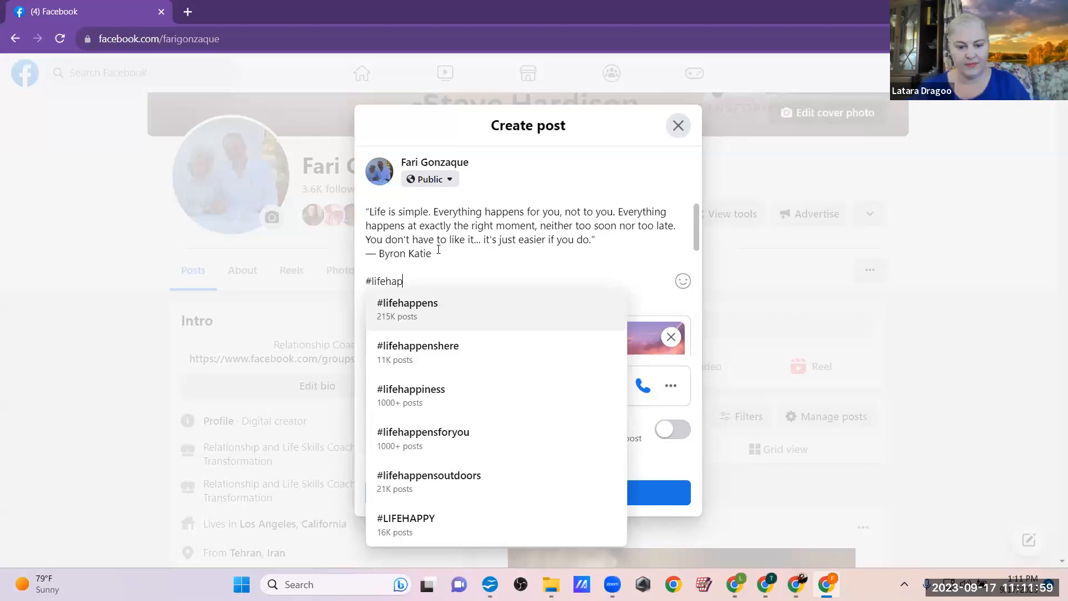
{"action": "left_click", "coordinate": [421, 436]}
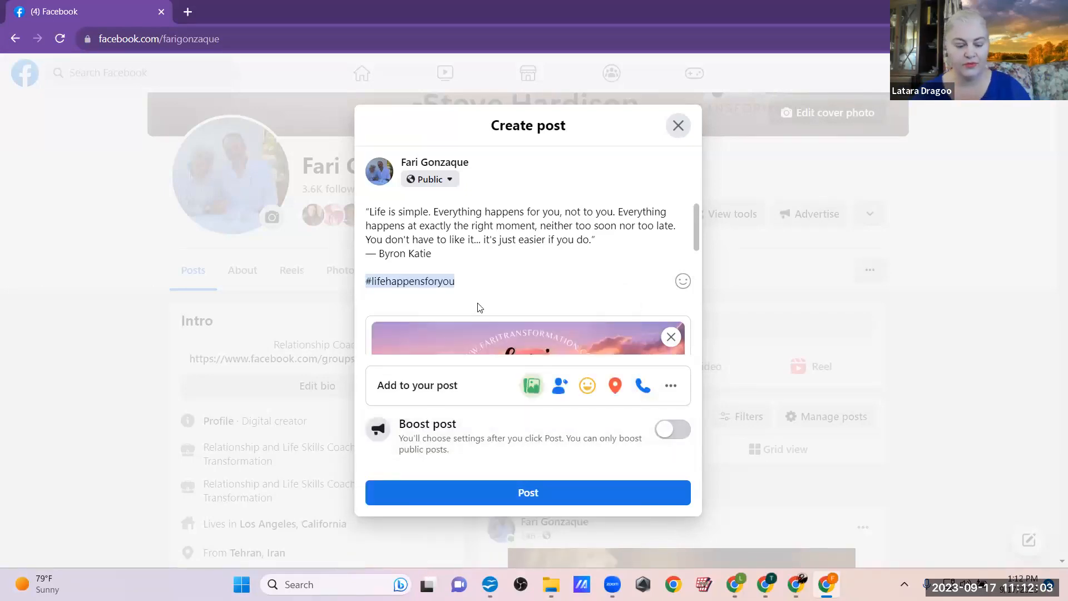
- Add the hashtags #inspiration and #transformation after the first one and publish the Facebook post
{"action": "type", "text": "#"}
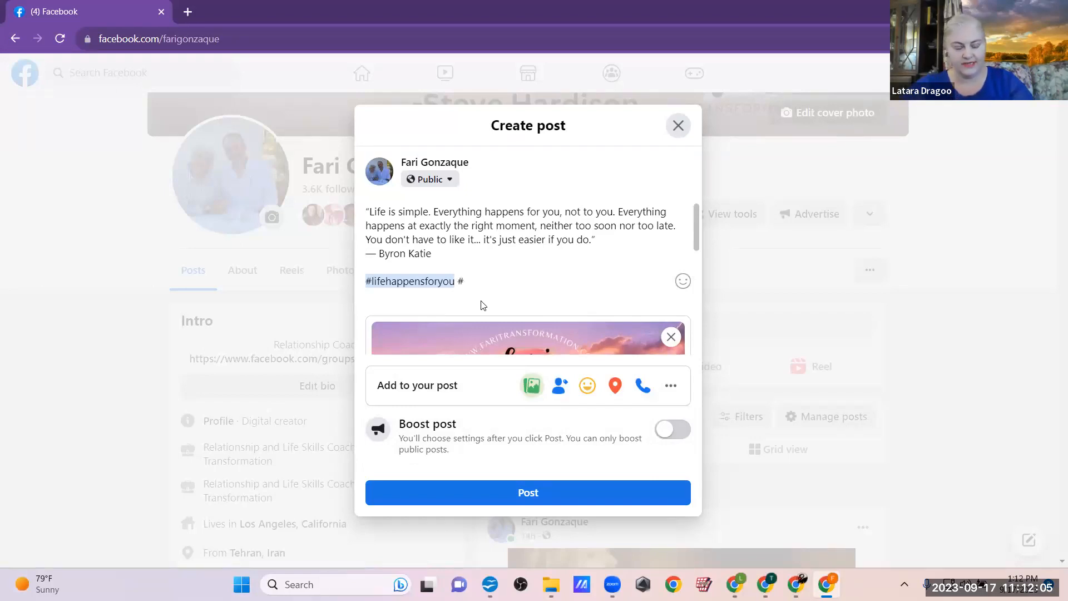
{"action": "type", "text": "inspir"}
{"action": "left_click", "coordinate": [482, 305]}
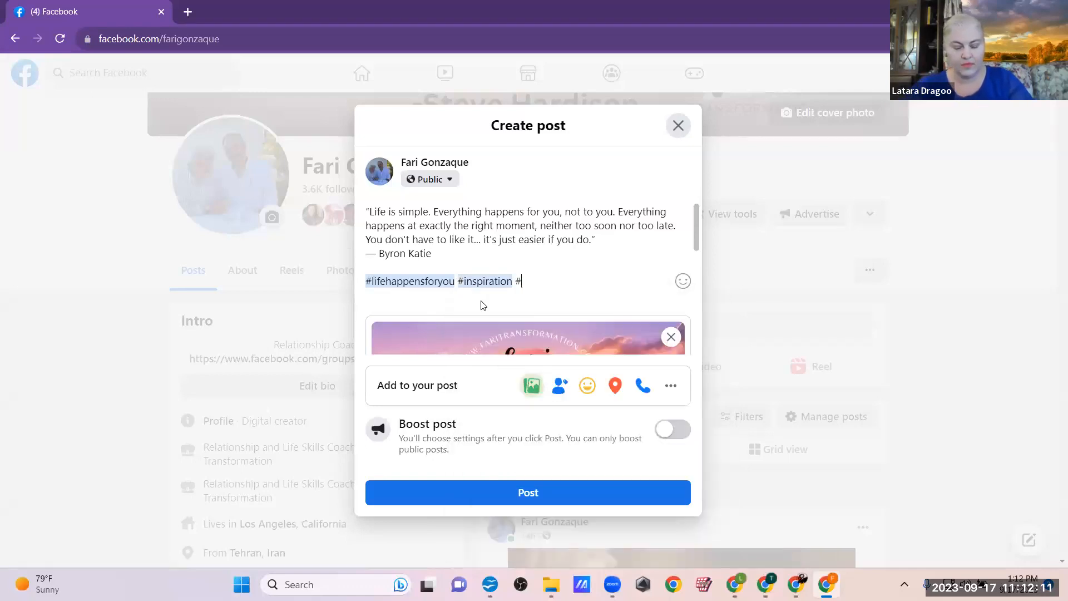
{"action": "type", "text": "transf"}
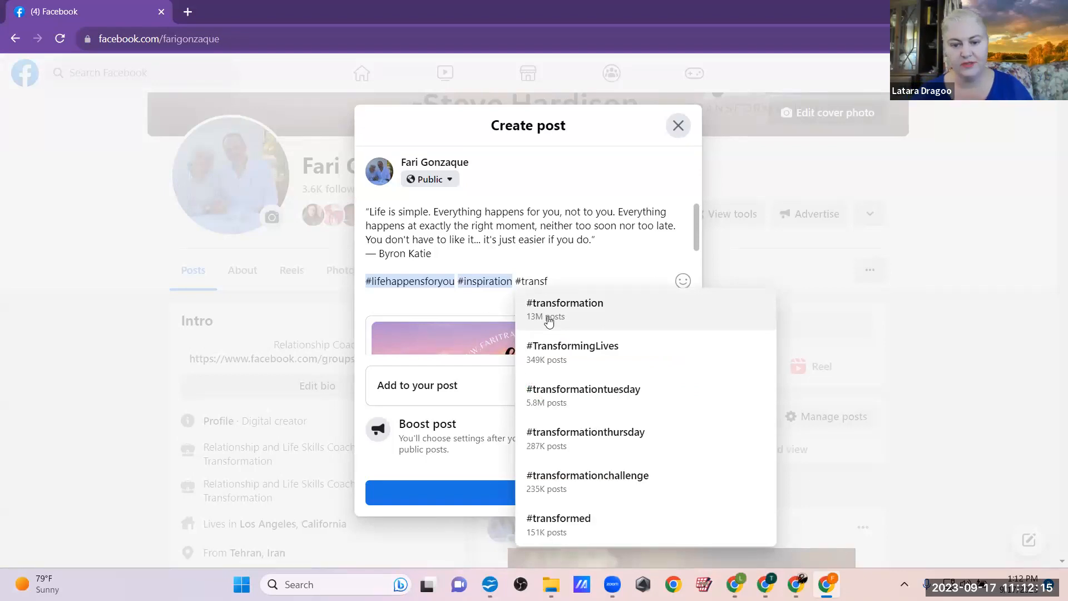
{"action": "left_click", "coordinate": [548, 312]}
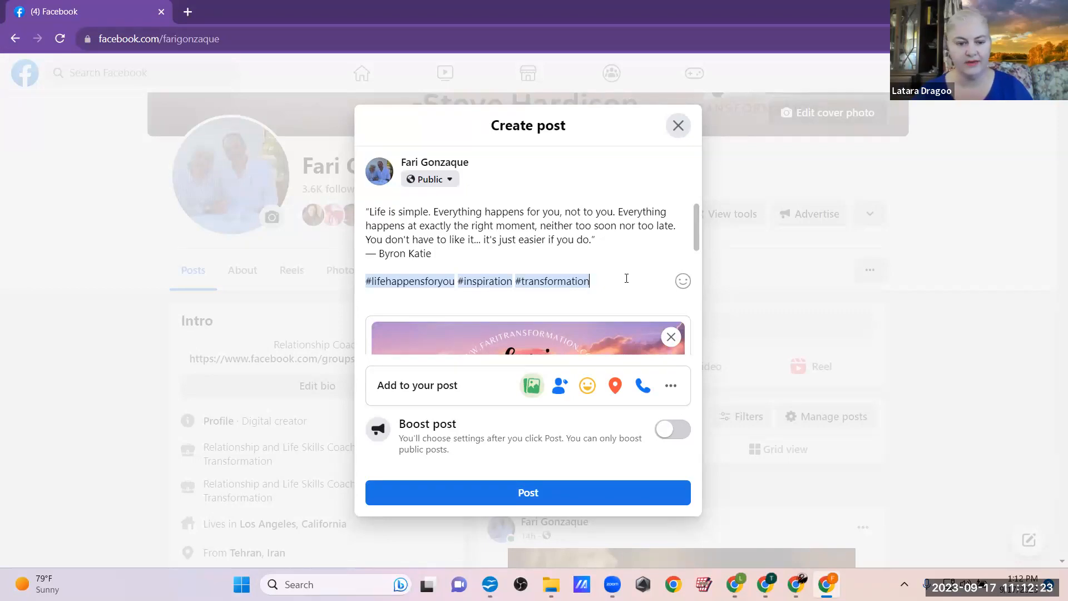
{"action": "left_click", "coordinate": [483, 495]}
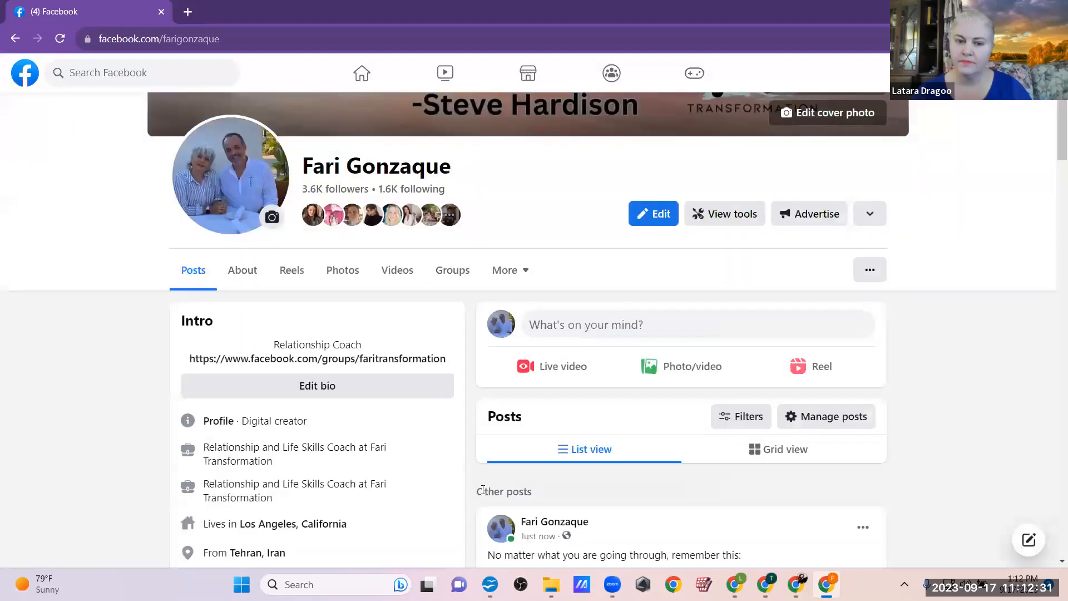
- Open instagram.com in a new browser tab, go to the faritransformation profile and start a new post
{"action": "left_click", "coordinate": [188, 11]}
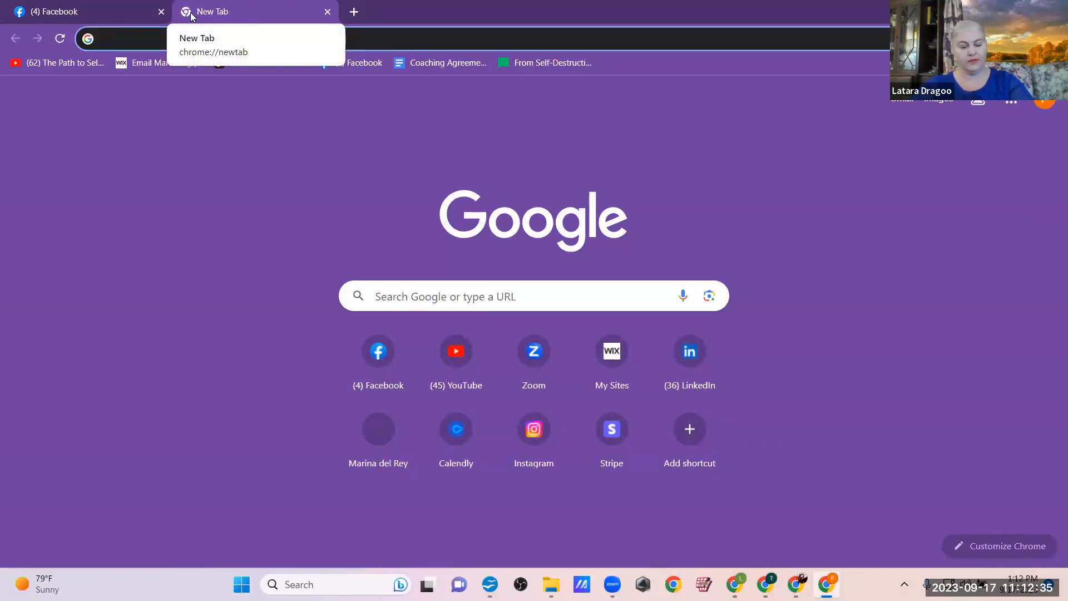
{"action": "type", "text": "instagram.com"}
{"action": "key", "text": "Return"}
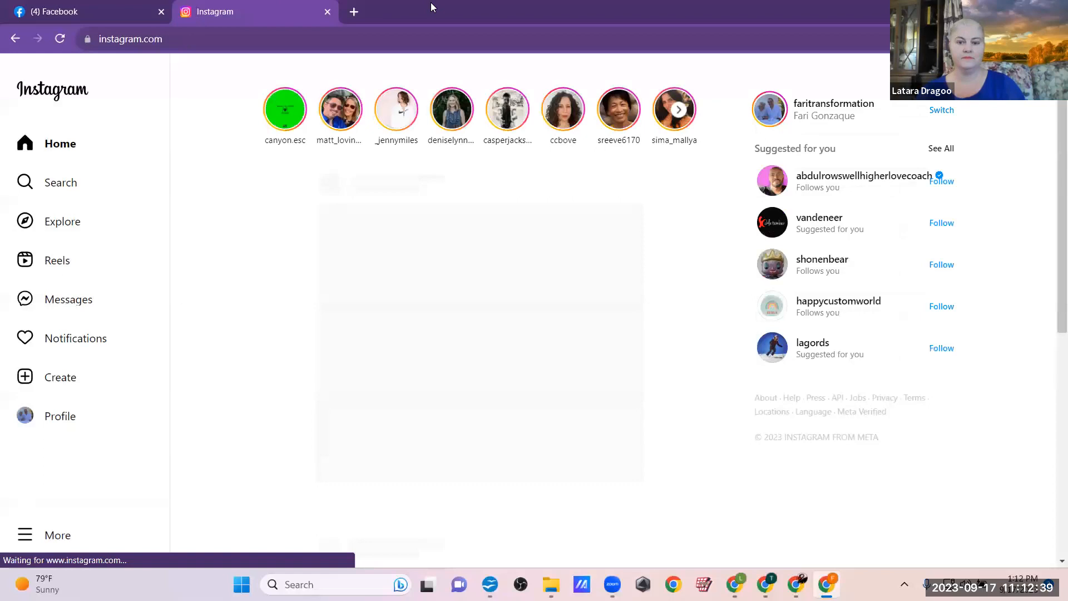
{"action": "left_click", "coordinate": [828, 109]}
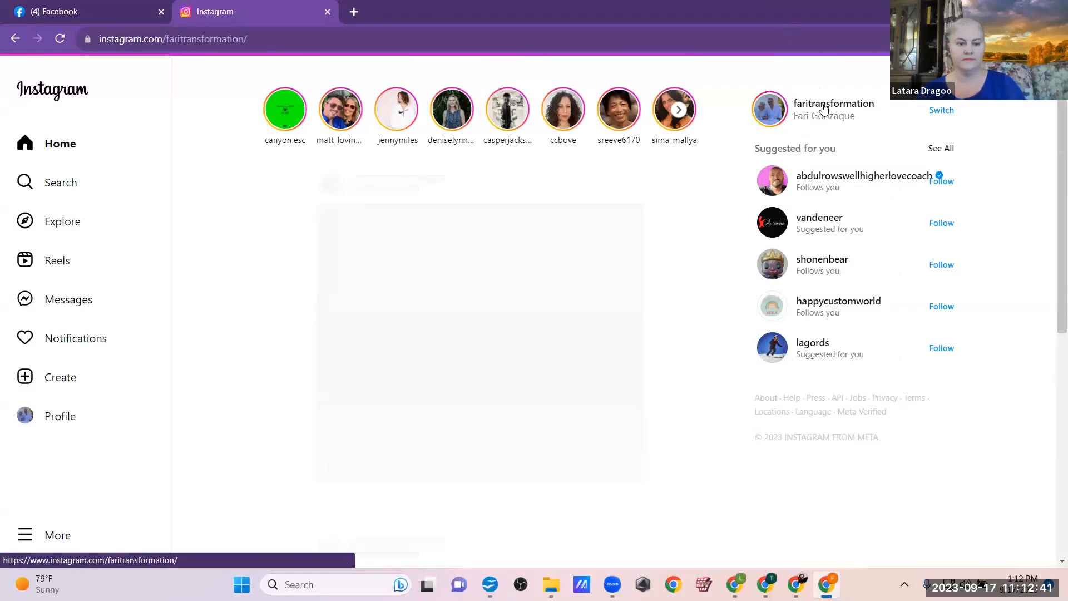
{"action": "left_click", "coordinate": [53, 381]}
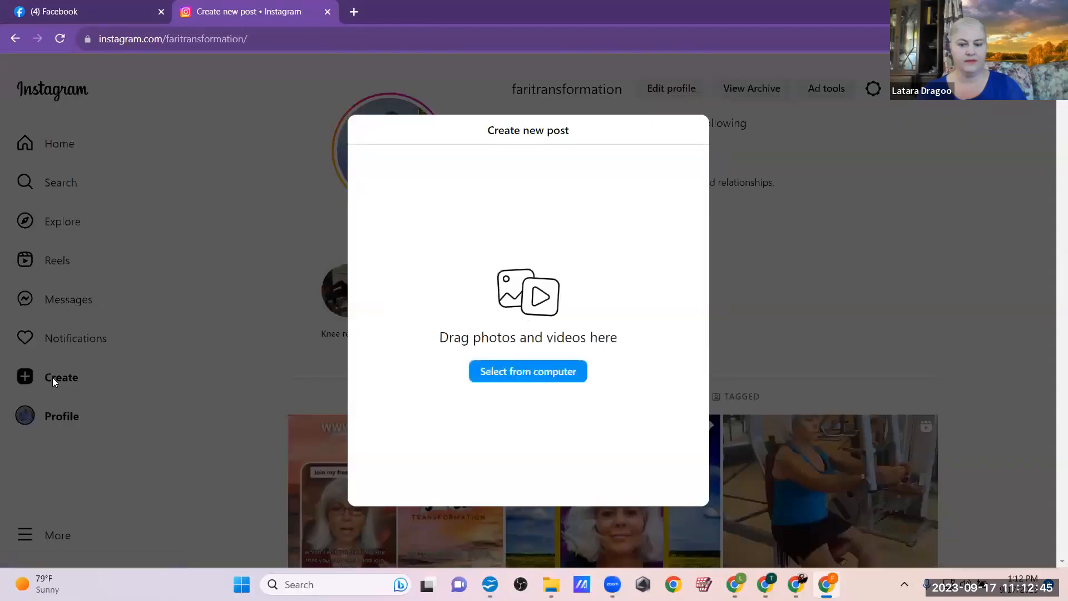
{"action": "left_click", "coordinate": [528, 372]}
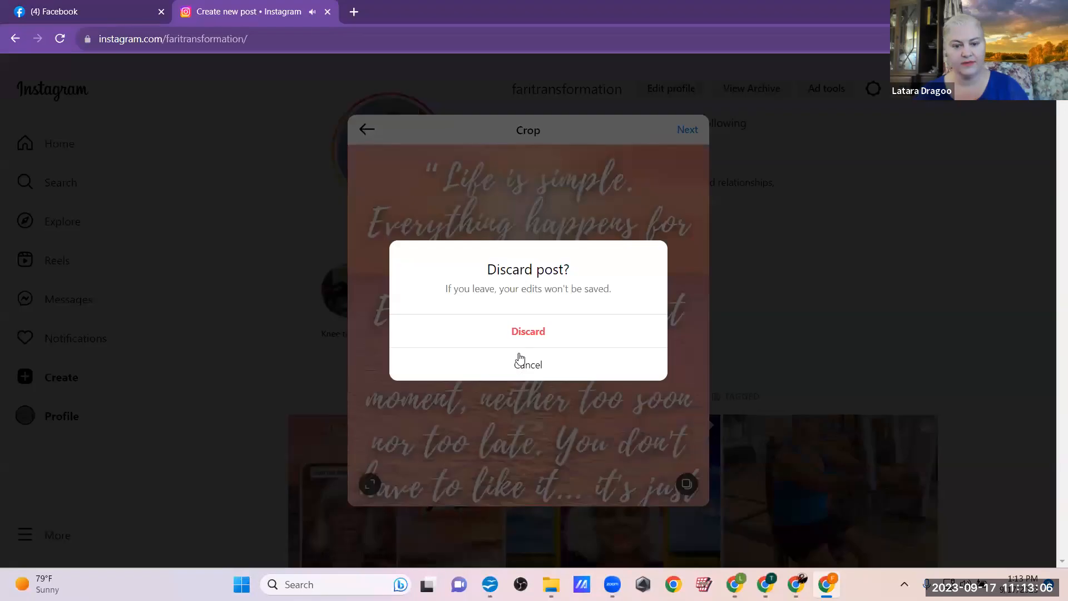
{"action": "left_click", "coordinate": [536, 339]}
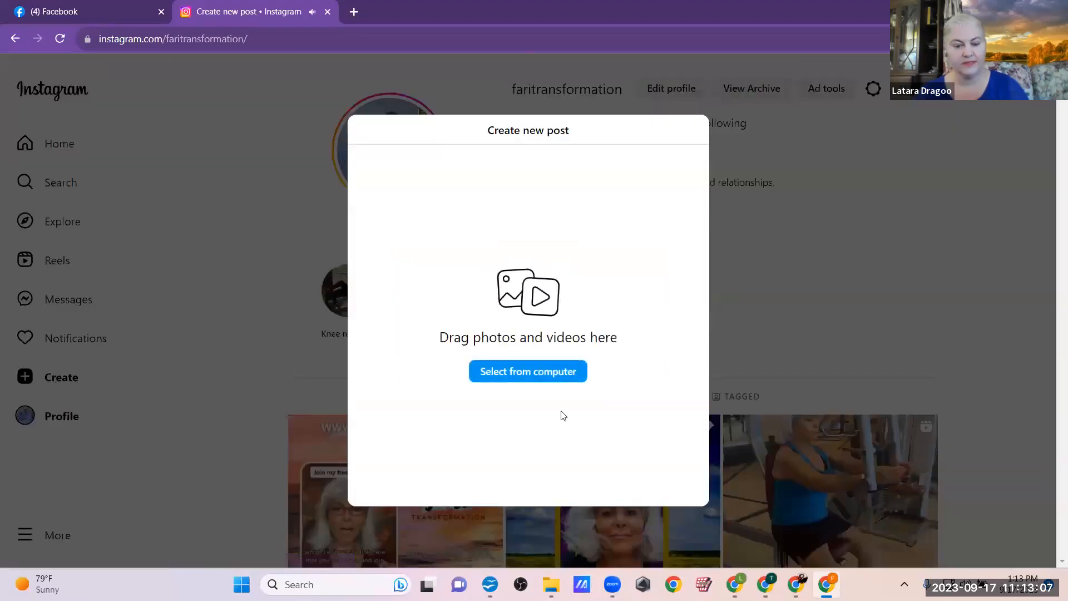
{"action": "left_click", "coordinate": [521, 366]}
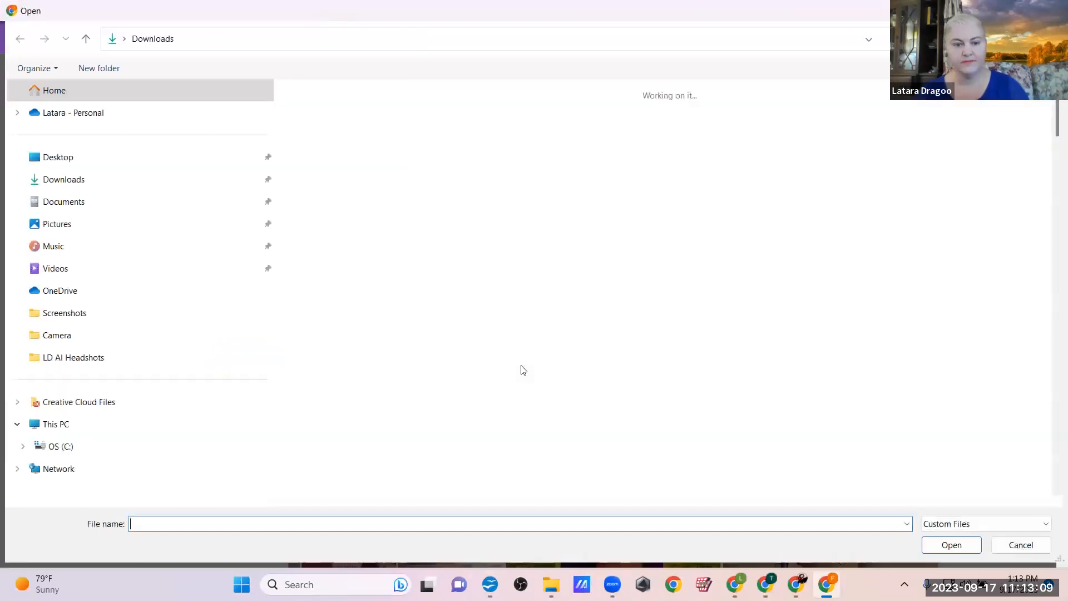
{"action": "left_click", "coordinate": [401, 136]}
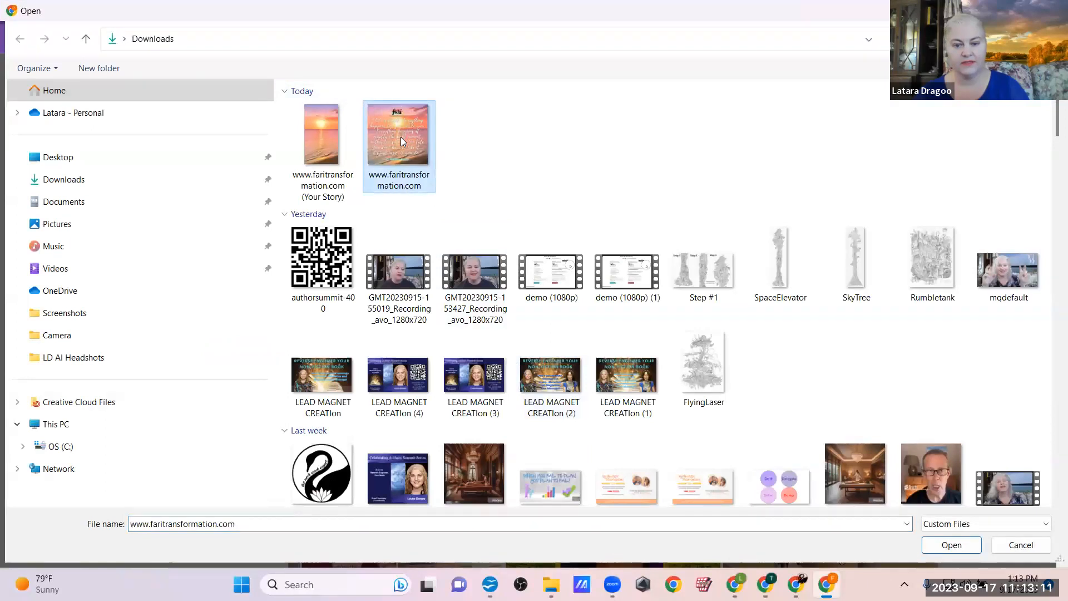
{"action": "left_click", "coordinate": [950, 544]}
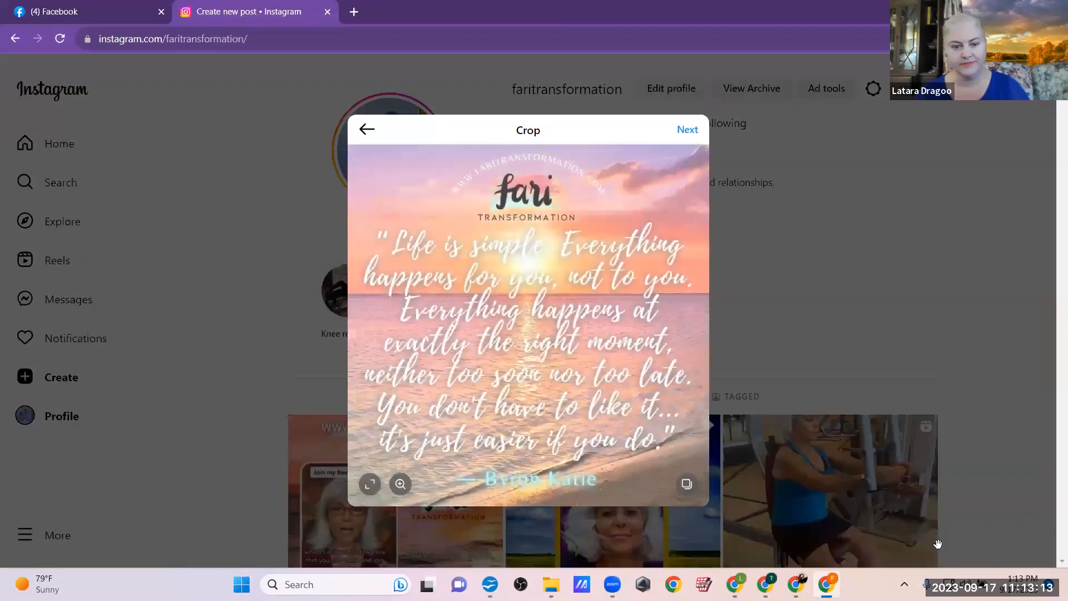
{"action": "left_click", "coordinate": [685, 130]}
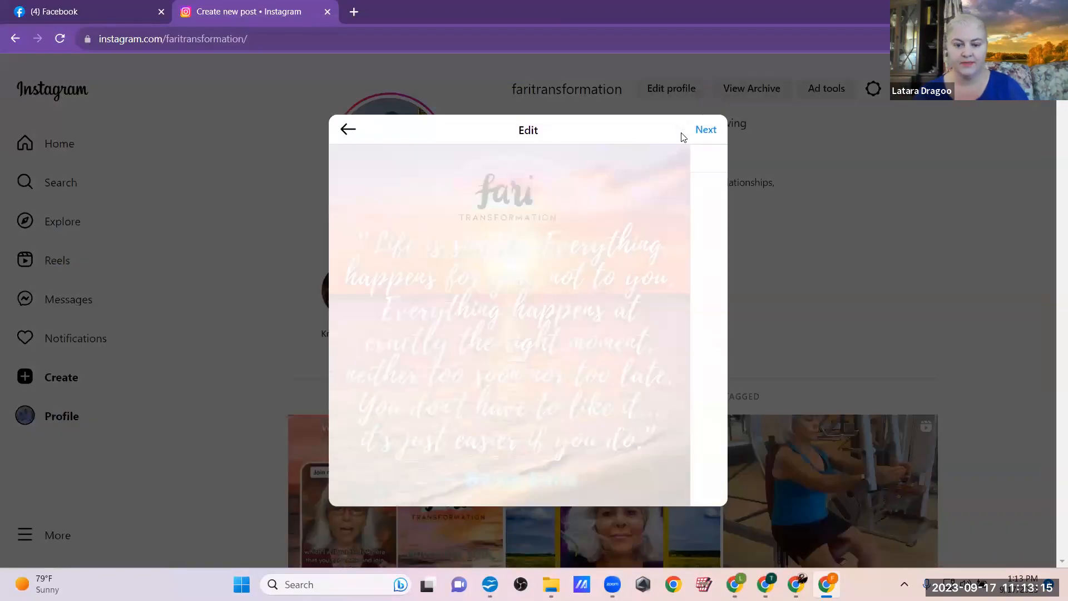
{"action": "left_click", "coordinate": [806, 131]}
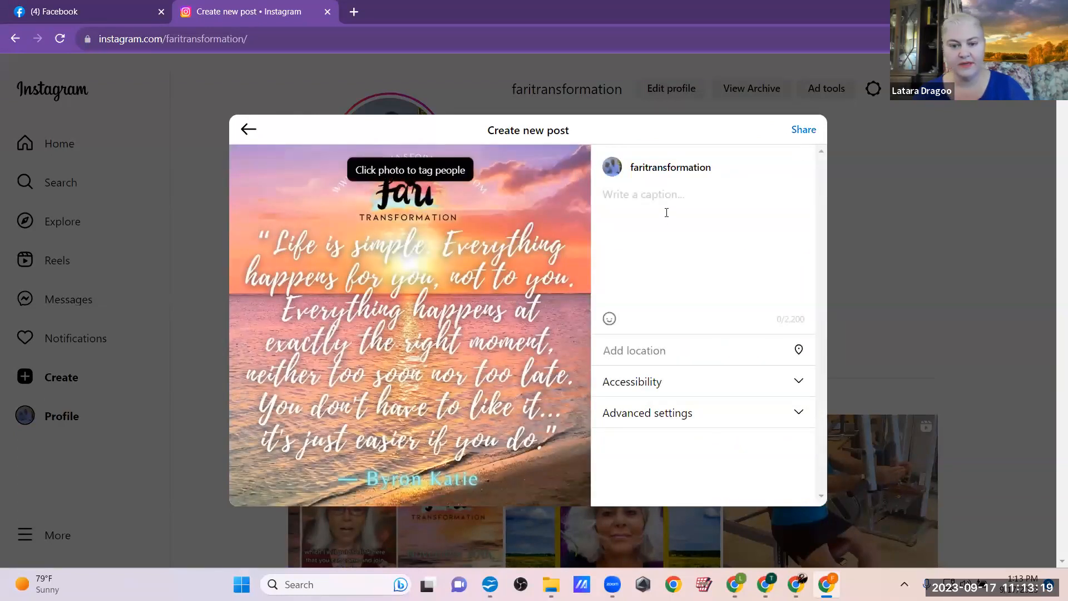
- Caption the Instagram post with the Byron Katie quote, preceded by "No matter what you are going through, remember this:" and a blank line
{"action": "type", "text": "\"Life is simple. Everything happens for you, not to you. Everything happens at exactly the right moment, neither too soon nor too late. You don't have to like it... it's just easier if you do.\" — Byron Katie"}
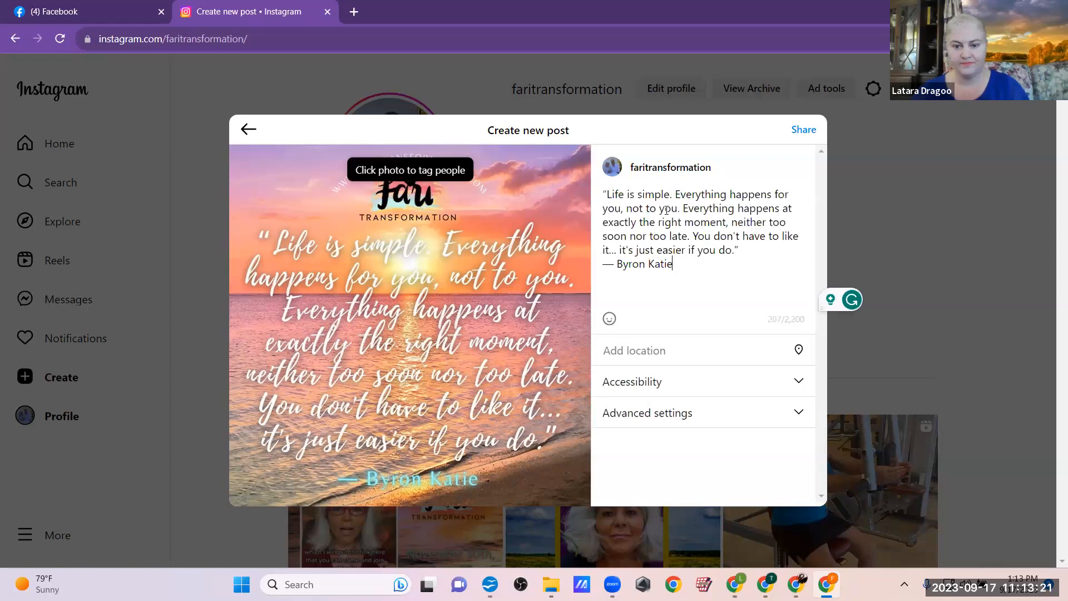
{"action": "left_click", "coordinate": [604, 194]}
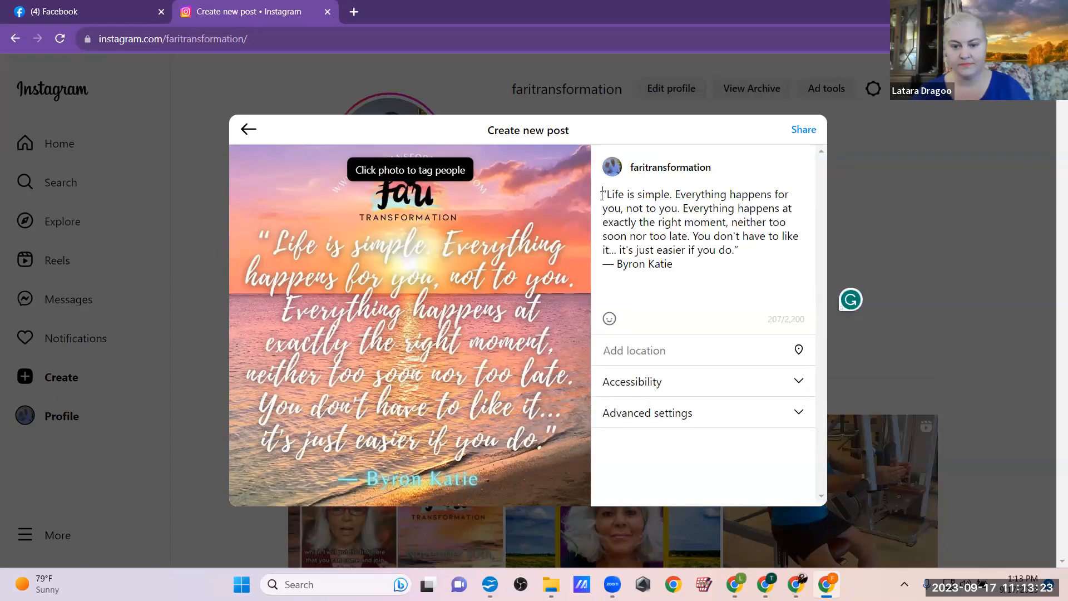
{"action": "key", "text": "Return"}
{"action": "key", "text": "Return"}
{"action": "key", "text": "Return"}
{"action": "type", "text": "No matter what you are going t"}
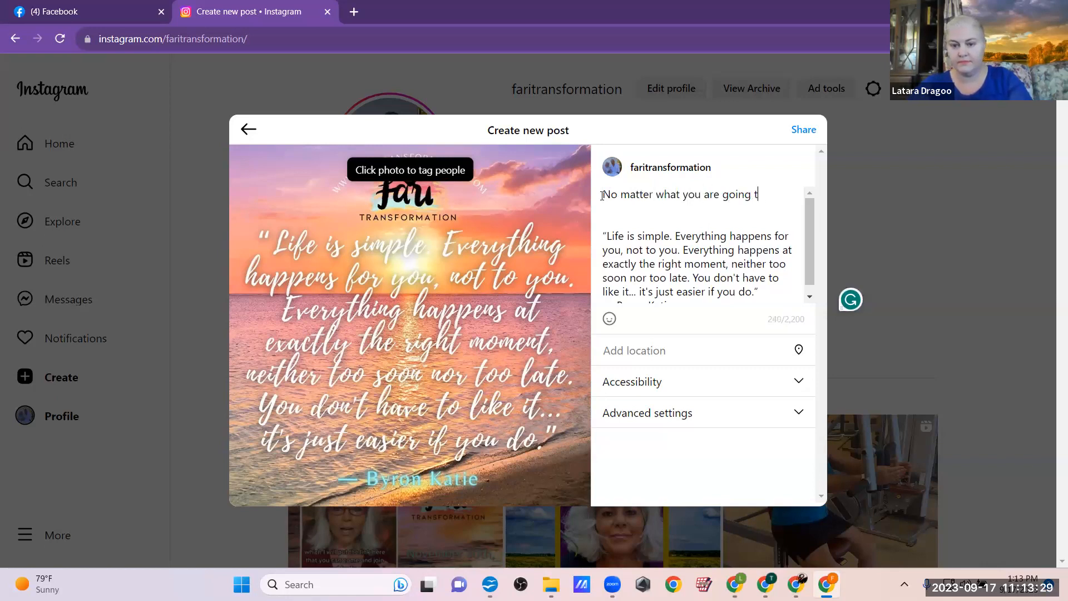
{"action": "type", "text": "hrough, remem"}
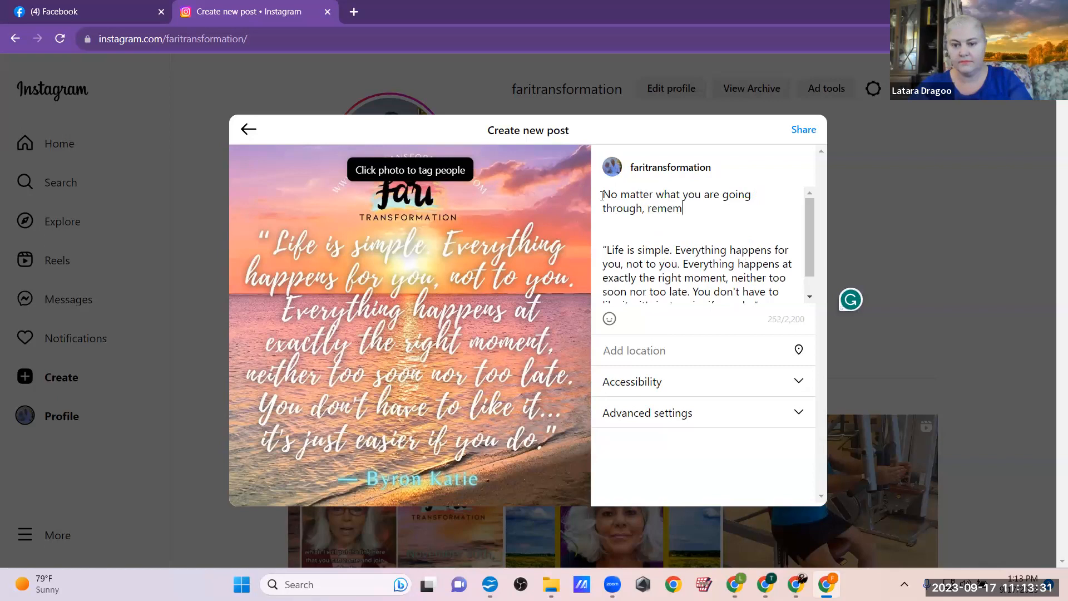
{"action": "type", "text": "ber this:"}
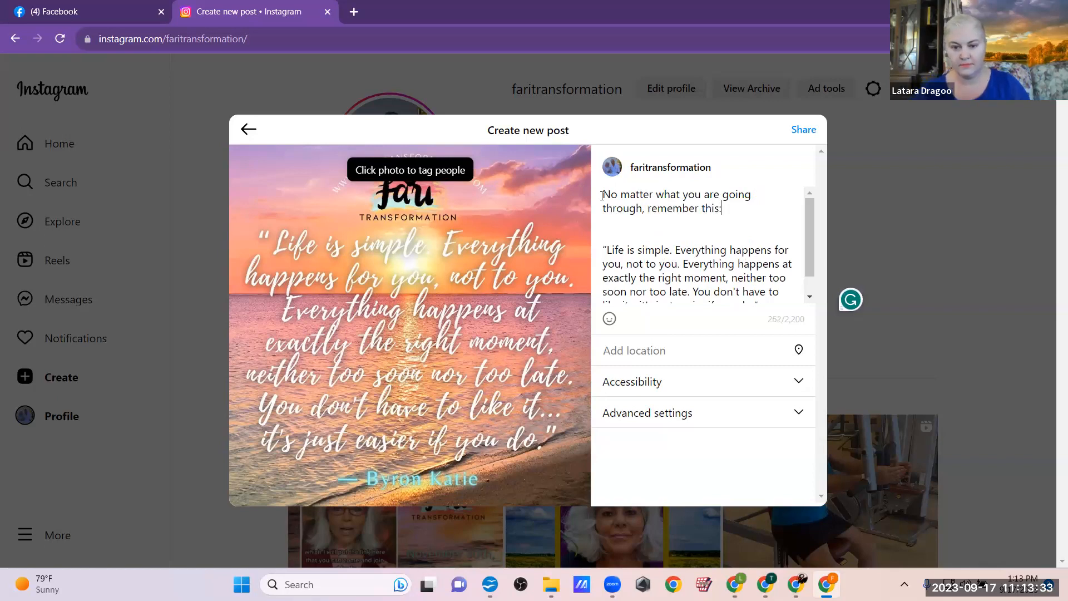
{"action": "key", "text": "BackSpace"}
{"action": "key", "text": "Delete"}
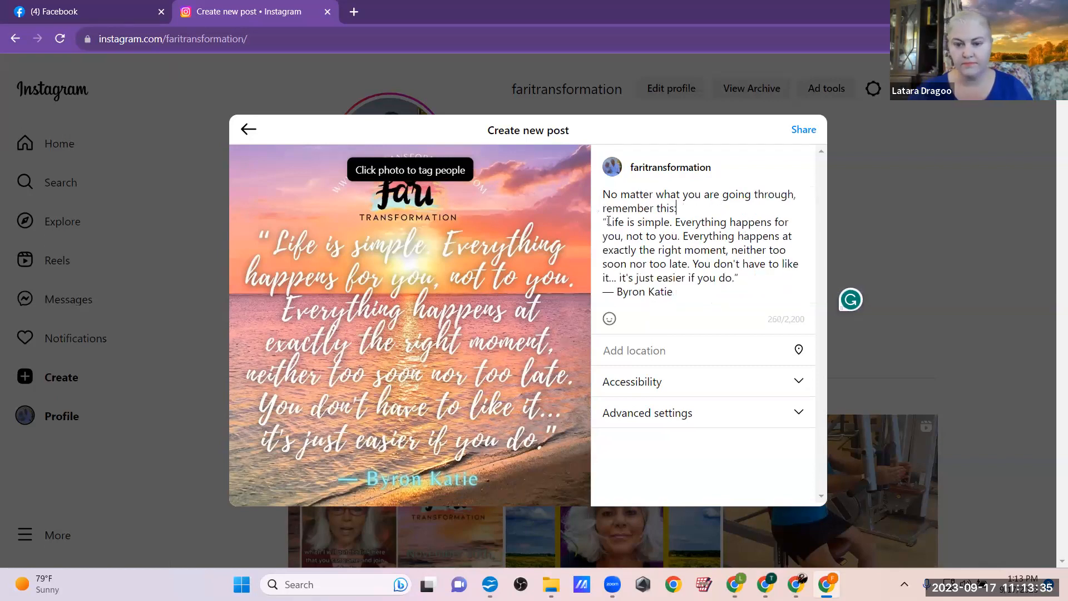
{"action": "key", "text": "Return"}
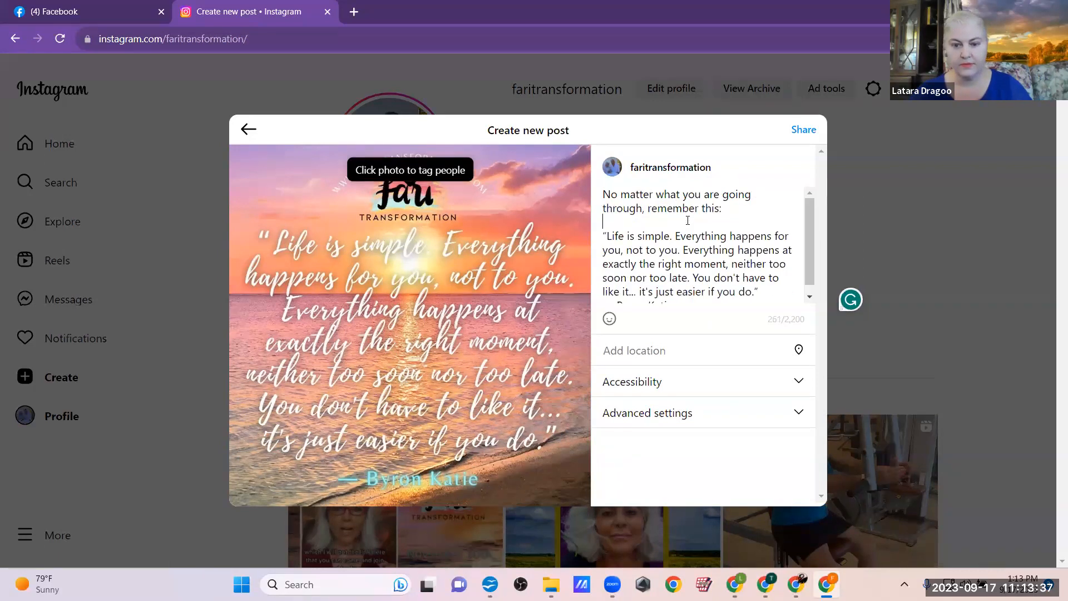
- Add the hashtags #inspiration and #transformation below the quote's attribution after a blank line, and share the Instagram post
{"action": "scroll", "coordinate": [806, 233], "scroll_direction": "down", "scroll_amount": 1}
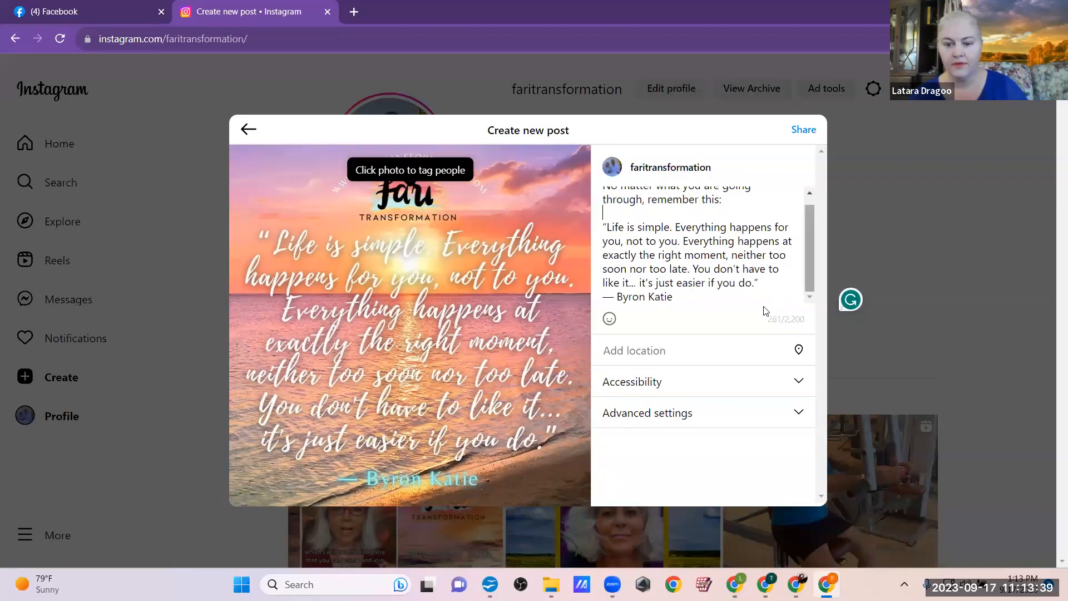
{"action": "left_click", "coordinate": [697, 297]}
{"action": "key", "text": "Return"}
{"action": "key", "text": "Return"}
{"action": "type", "text": "#"}
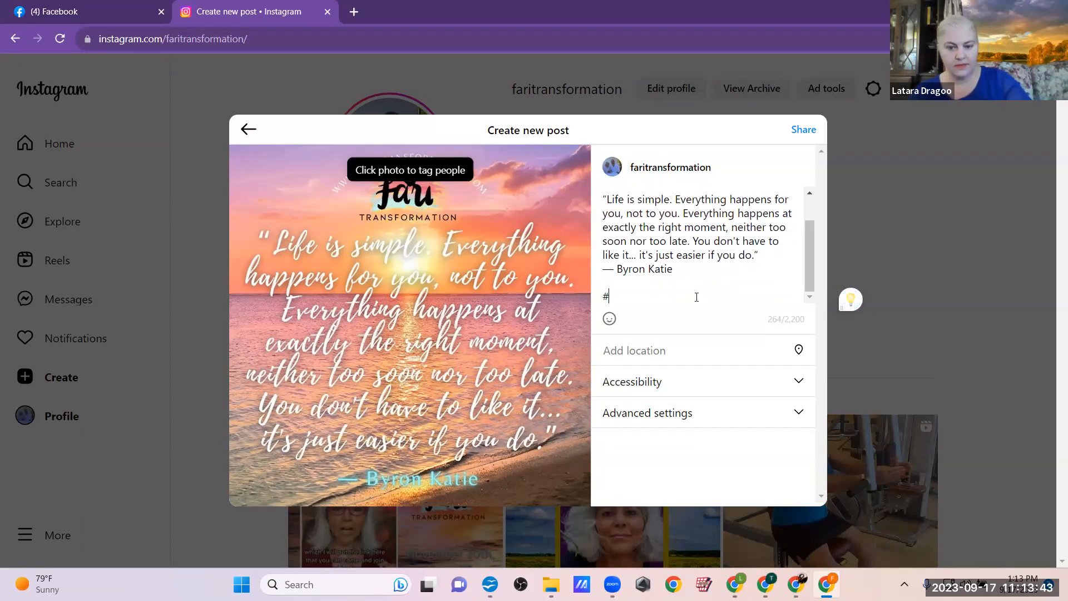
{"action": "type", "text": "inspir"}
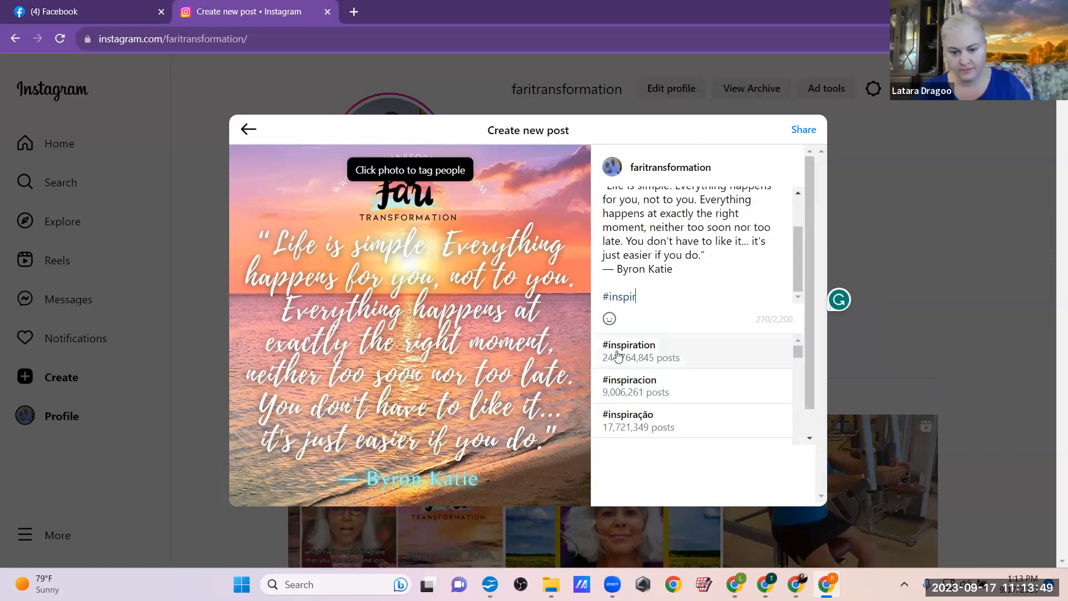
{"action": "left_click", "coordinate": [671, 341]}
{"action": "type", "text": "#transform"}
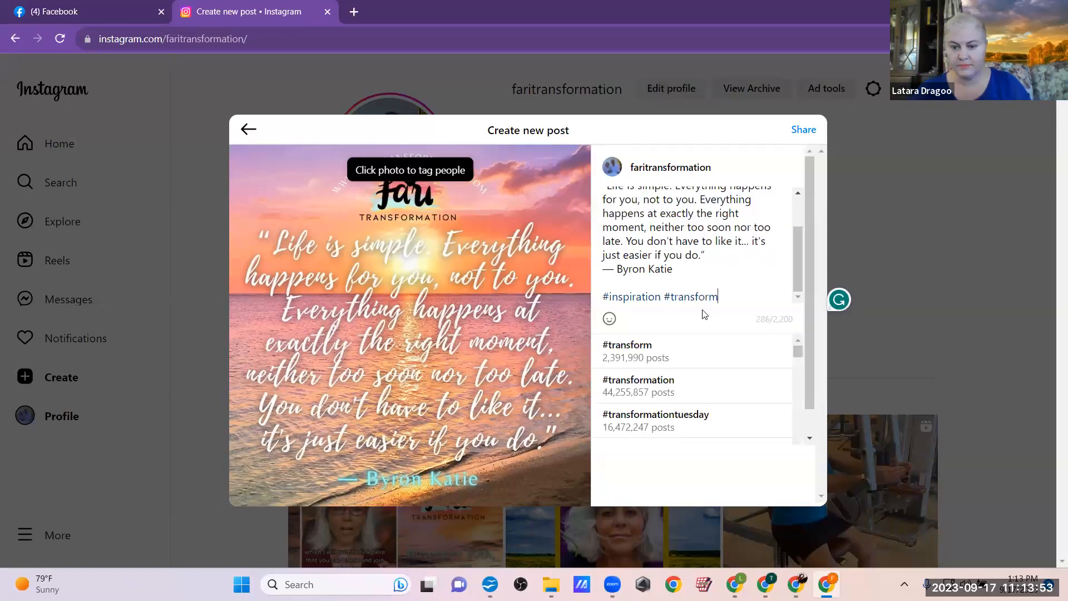
{"action": "left_click", "coordinate": [658, 392]}
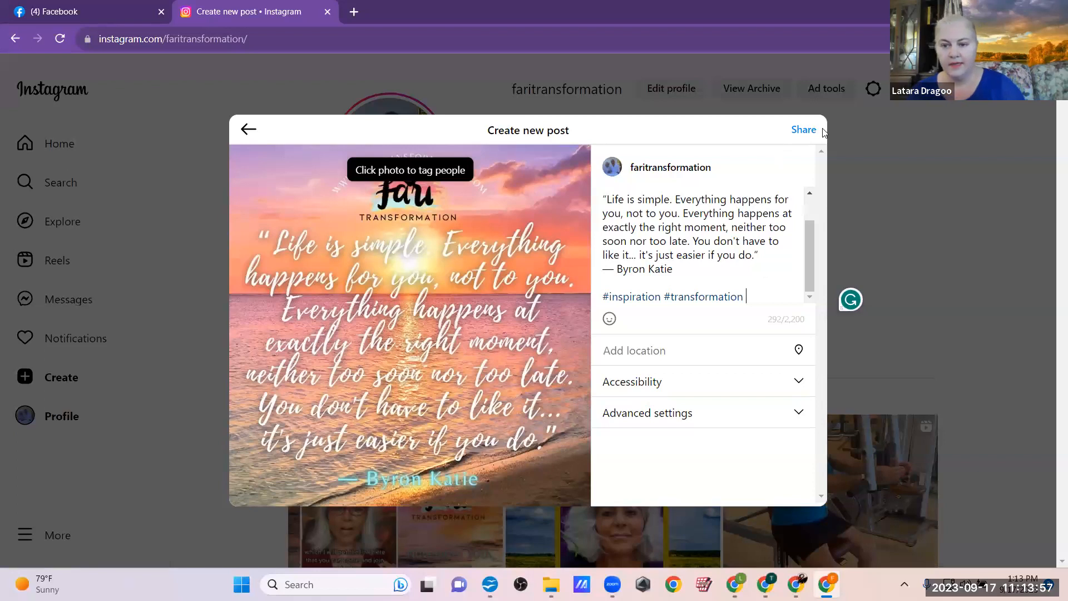
{"action": "left_click", "coordinate": [806, 129]}
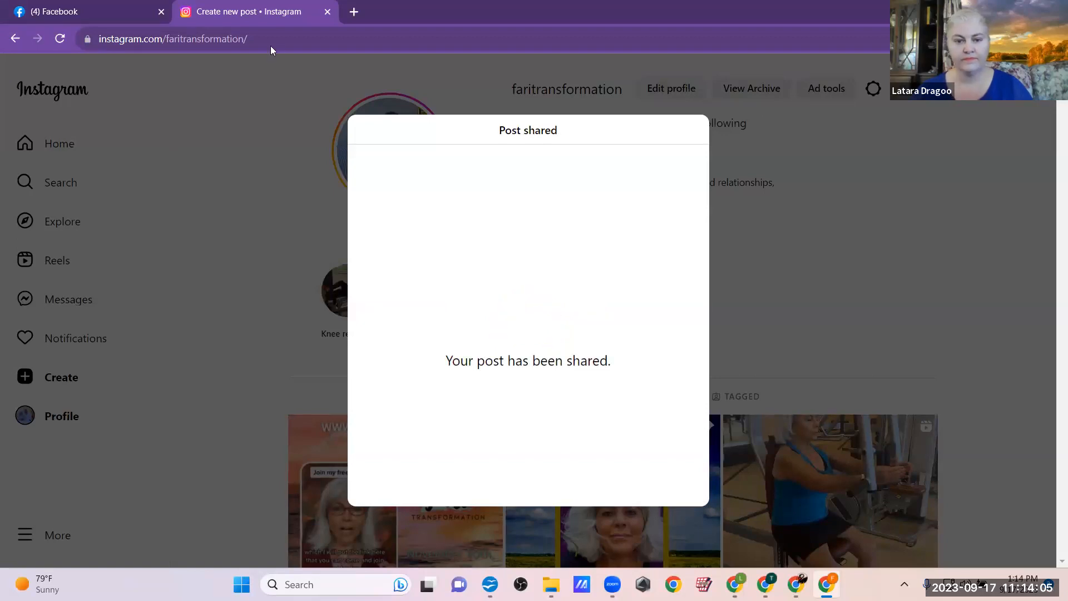
{"action": "left_click", "coordinate": [46, 7]}
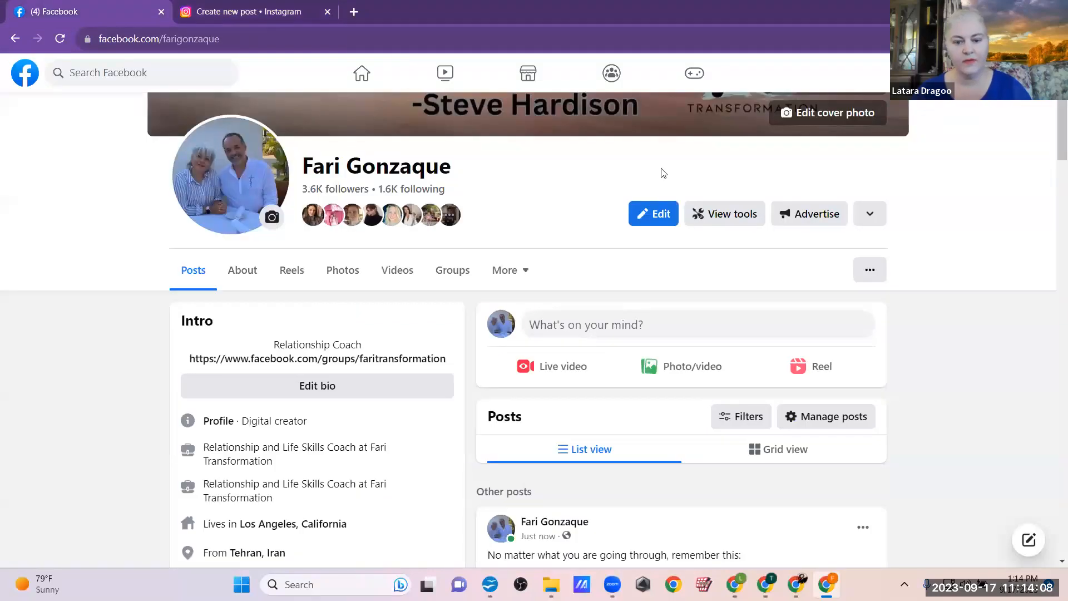
{"action": "left_click", "coordinate": [573, 325]}
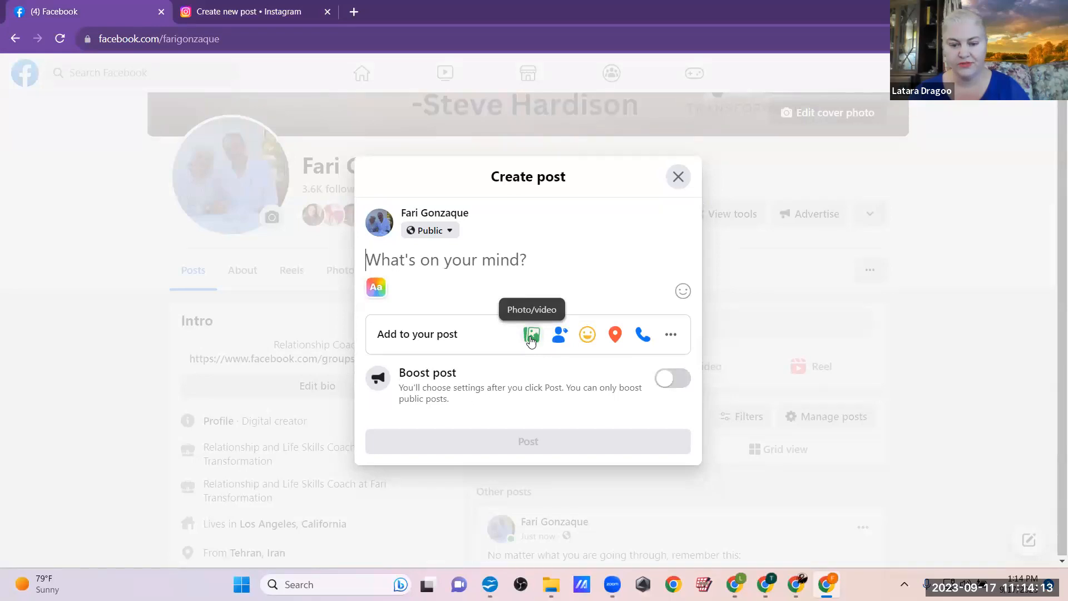
{"action": "left_click", "coordinate": [531, 338]}
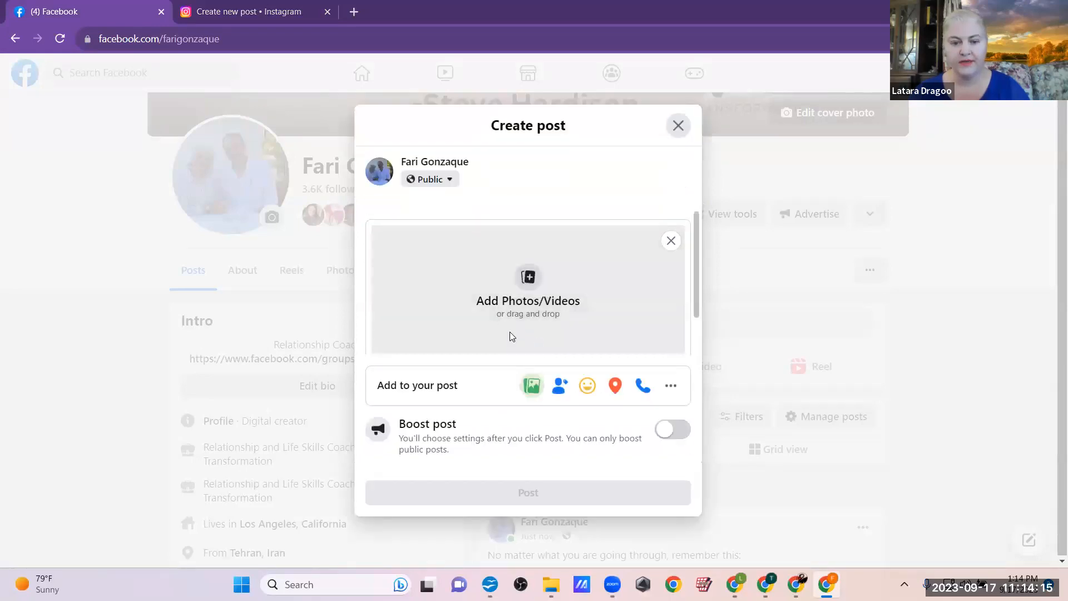
{"action": "left_click", "coordinate": [510, 331]}
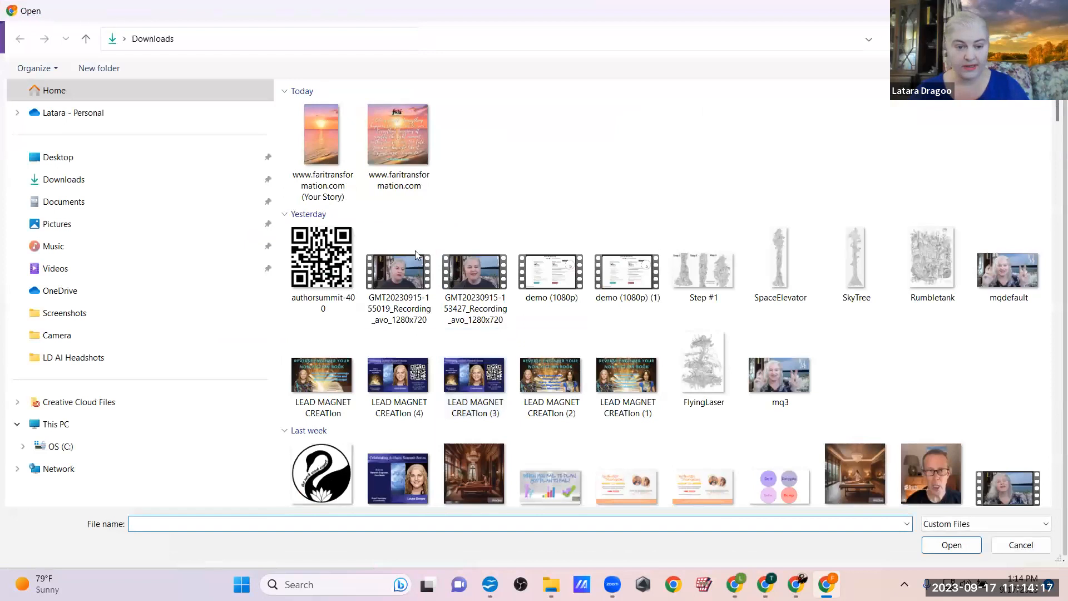
{"action": "left_click", "coordinate": [331, 128]}
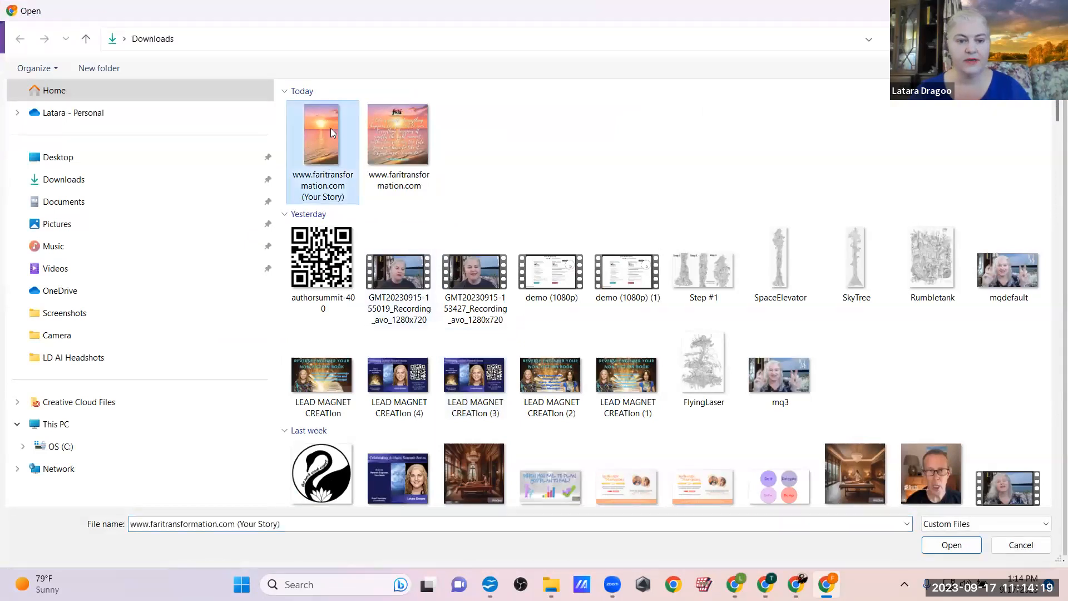
{"action": "left_click", "coordinate": [925, 546]}
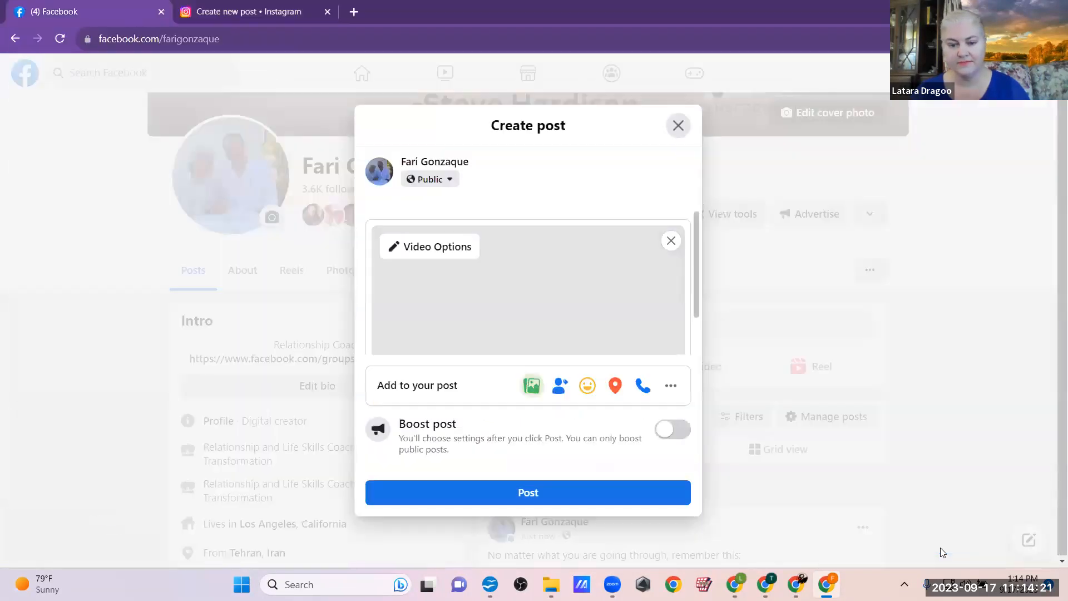
- Examine the attached video's preview and the extra items that can be added to the Facebook post
{"action": "scroll", "coordinate": [582, 318], "scroll_direction": "down", "scroll_amount": 5}
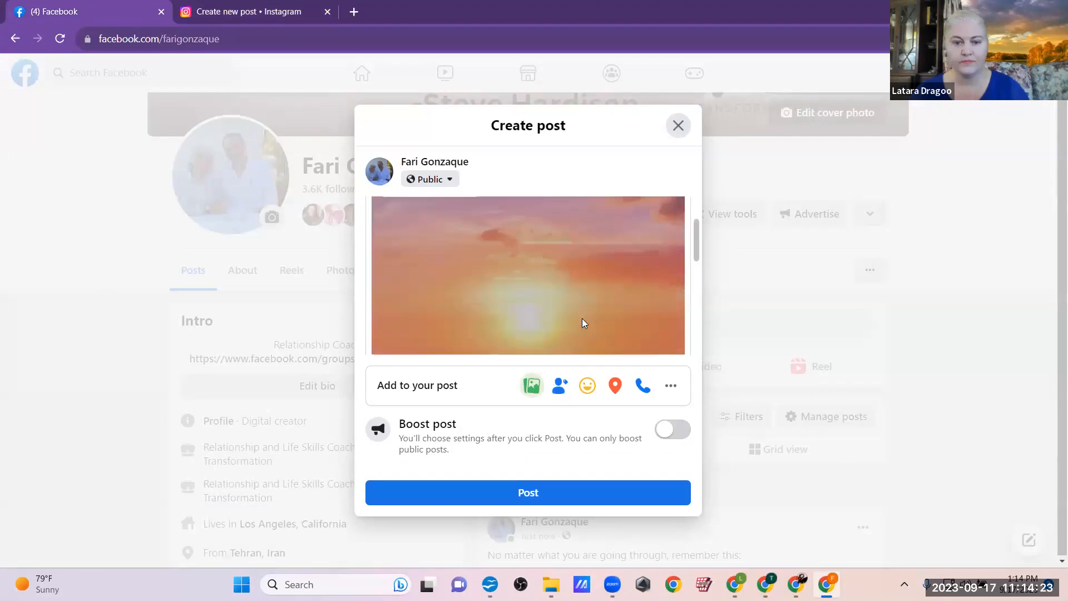
{"action": "scroll", "coordinate": [583, 318], "scroll_direction": "up", "scroll_amount": 6}
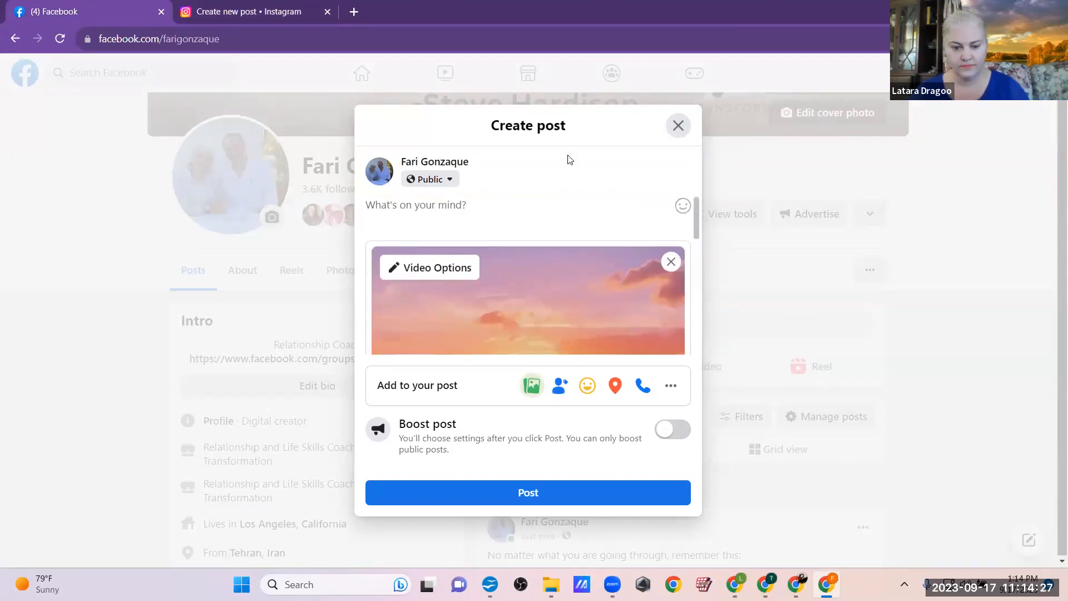
{"action": "left_click", "coordinate": [671, 386]}
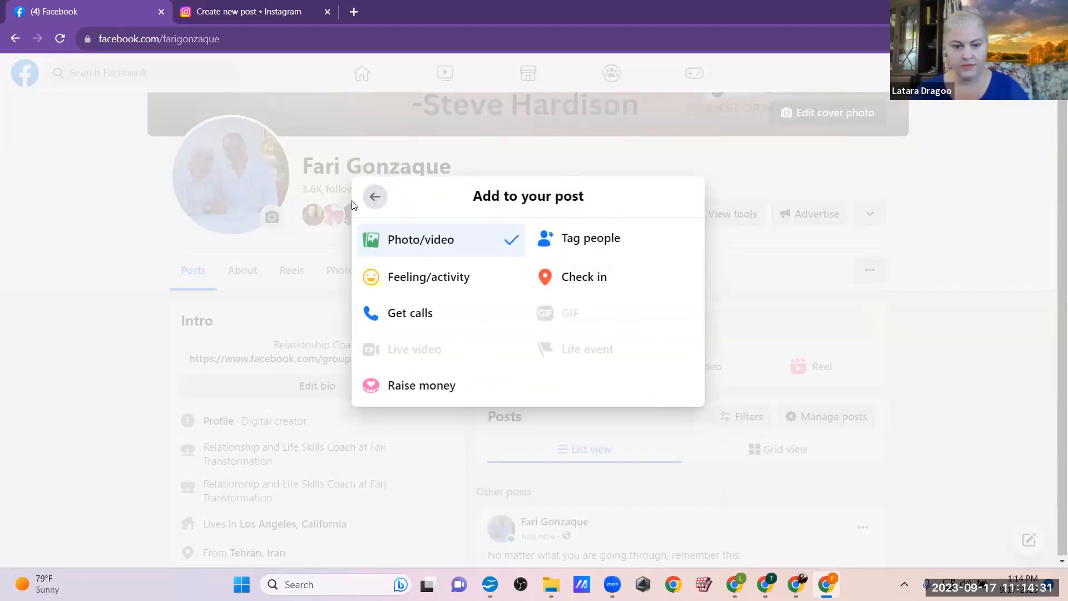
{"action": "left_click", "coordinate": [368, 197]}
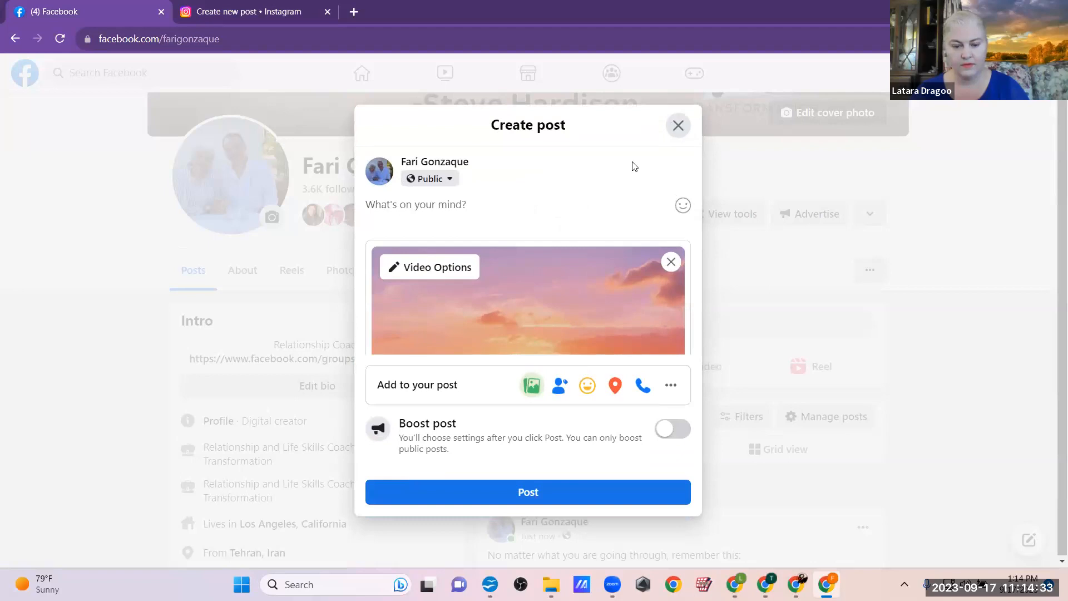
{"action": "scroll", "coordinate": [606, 321], "scroll_direction": "down", "scroll_amount": 5}
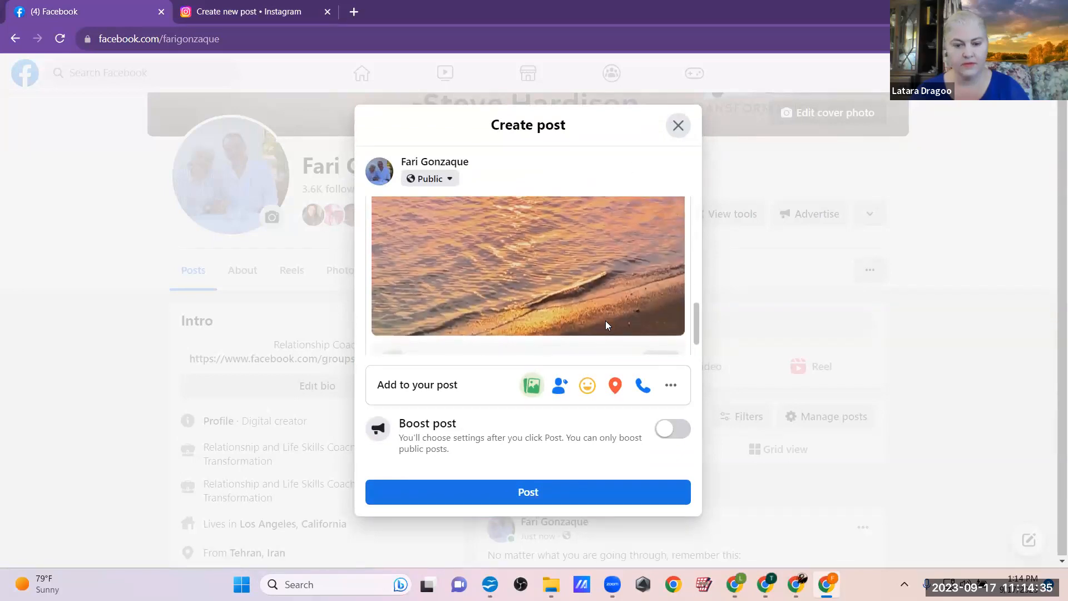
{"action": "scroll", "coordinate": [606, 324], "scroll_direction": "down", "scroll_amount": 1}
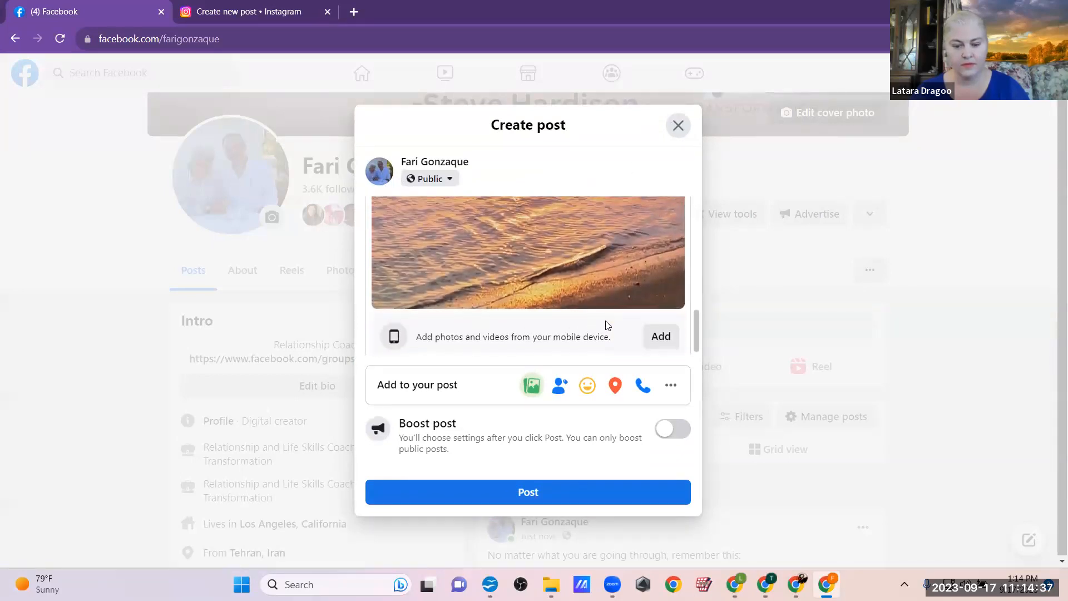
{"action": "scroll", "coordinate": [606, 326], "scroll_direction": "up", "scroll_amount": 2}
{"action": "scroll", "coordinate": [606, 322], "scroll_direction": "up", "scroll_amount": 4}
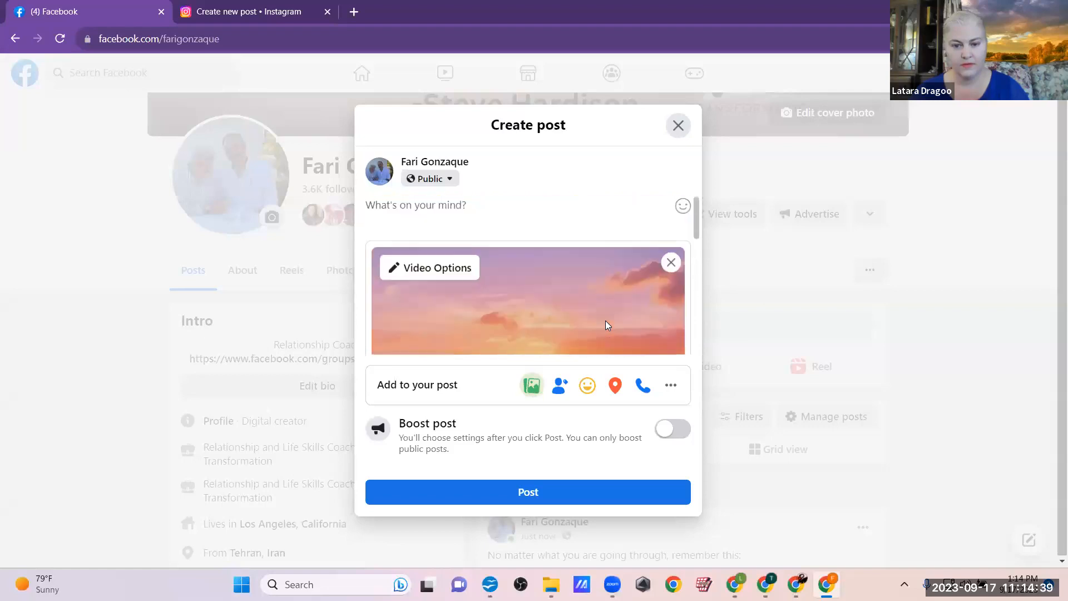
- Review the attached video's title, tag, caption and thumbnail options, and save the video options
{"action": "left_click", "coordinate": [432, 279]}
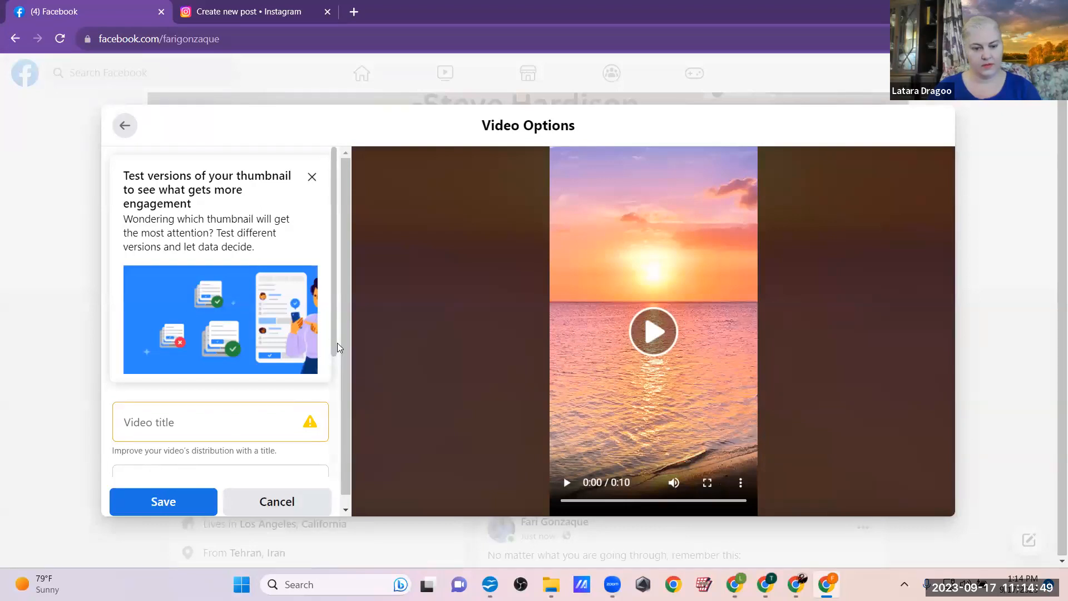
{"action": "scroll", "coordinate": [167, 361], "scroll_direction": "down", "scroll_amount": 1}
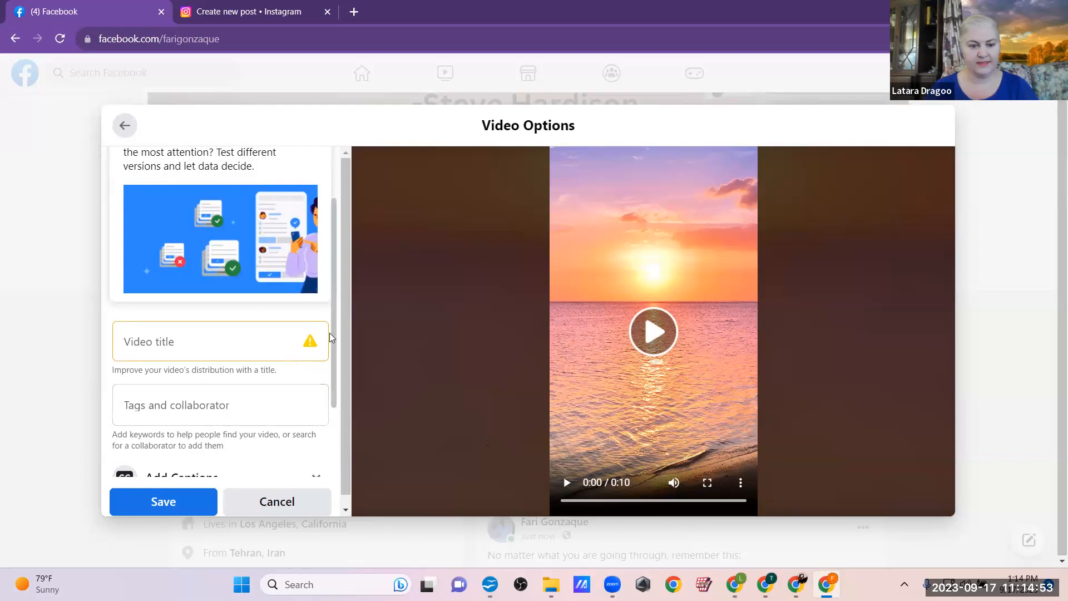
{"action": "scroll", "coordinate": [336, 341], "scroll_direction": "down", "scroll_amount": 2}
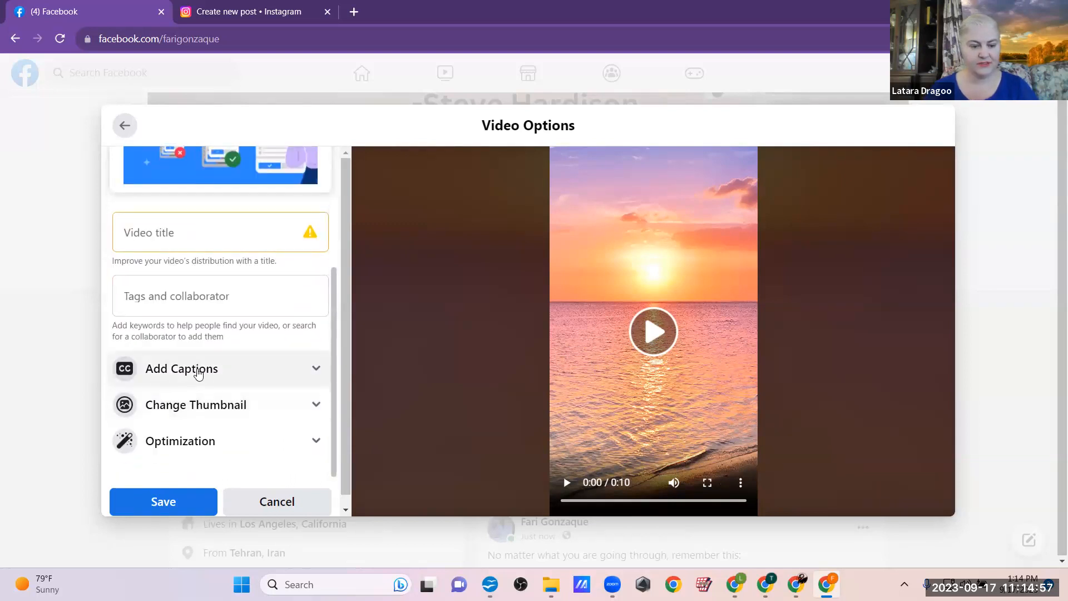
{"action": "left_click", "coordinate": [252, 408]}
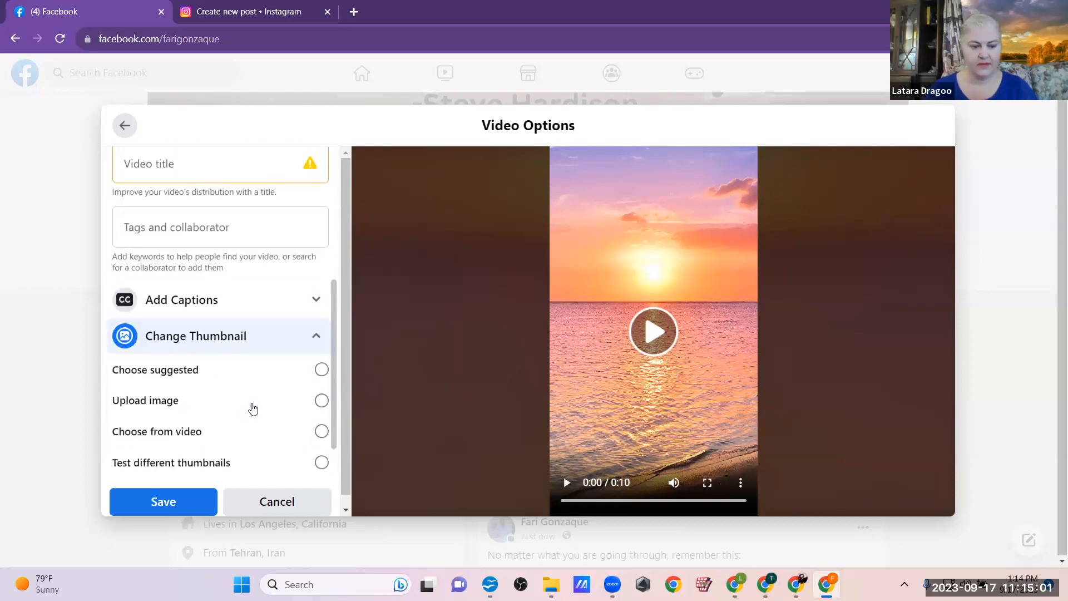
{"action": "scroll", "coordinate": [250, 405], "scroll_direction": "down", "scroll_amount": 2}
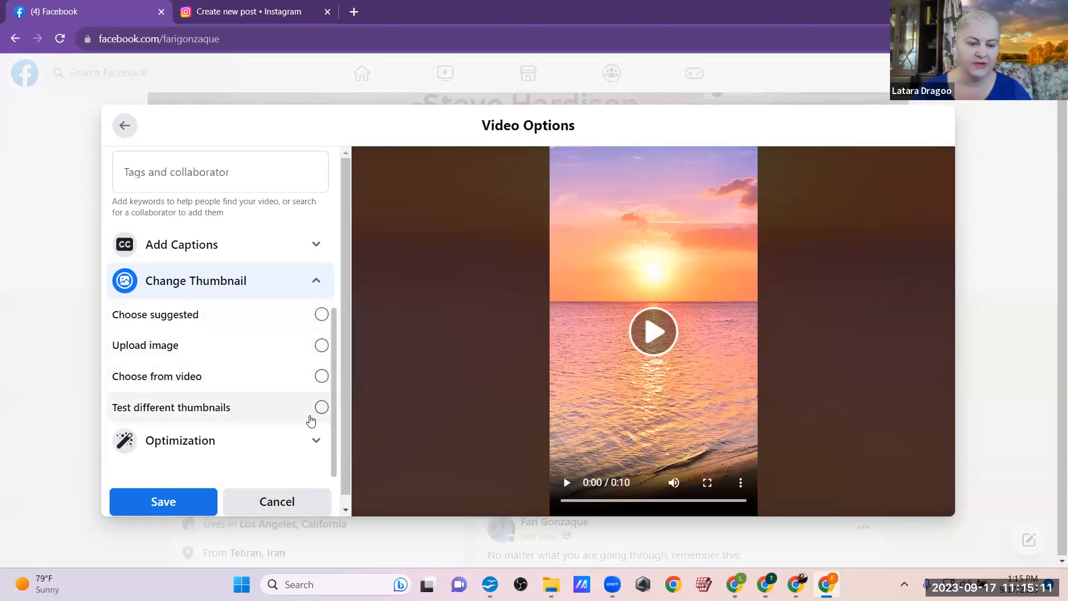
{"action": "scroll", "coordinate": [335, 423], "scroll_direction": "up", "scroll_amount": 5}
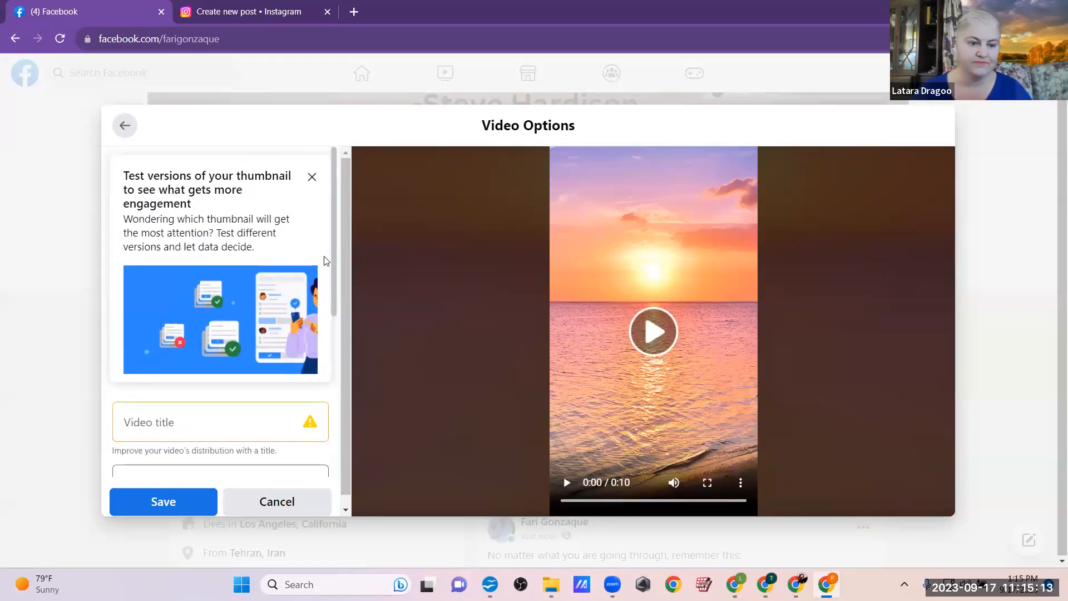
{"action": "scroll", "coordinate": [344, 448], "scroll_direction": "down", "scroll_amount": 5}
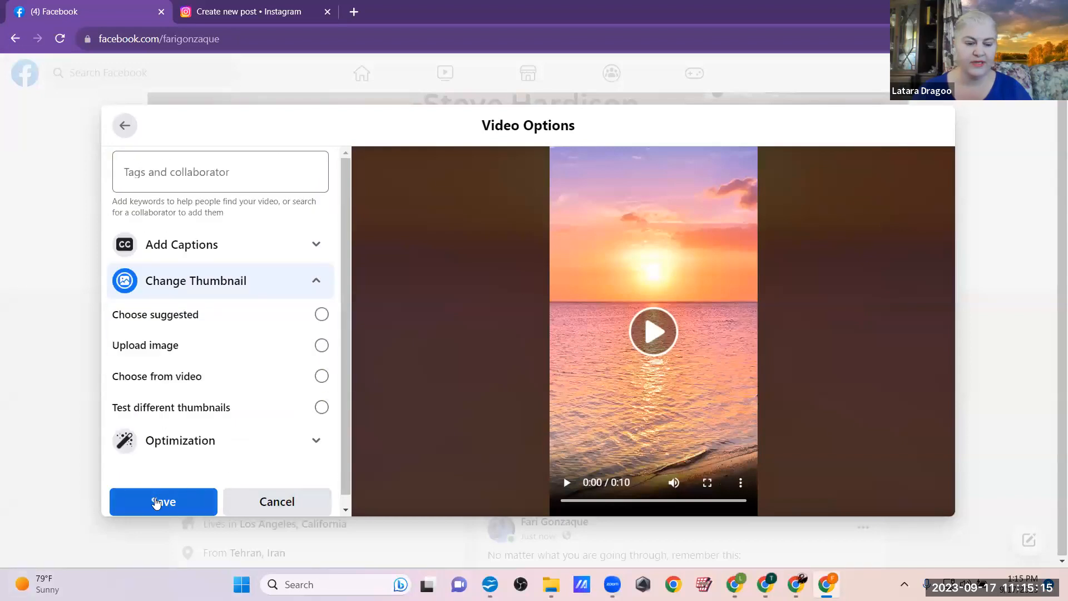
{"action": "left_click", "coordinate": [155, 501]}
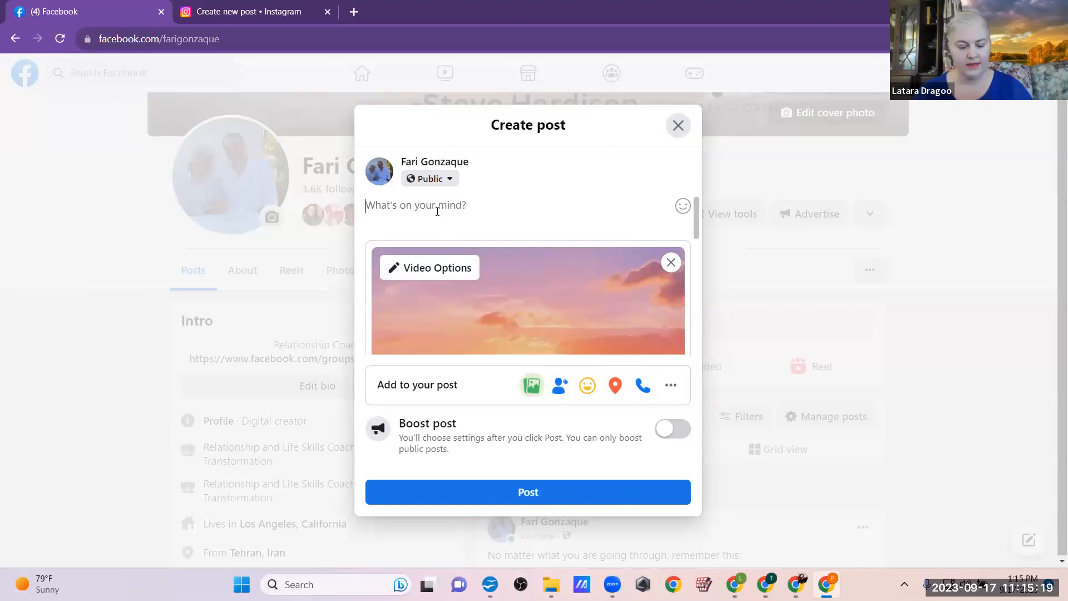
- Add the Byron Katie quote starting "Life is simple. Everything happens for you, not to you." with its attribution as caption and publish the Facebook video post
{"action": "type", "text": "\"Life is simple. Everything happens for you, not to you. Everything happens at exactly the right moment, neither too soon nor too late. You don't have to like it... it's just easier if you do.\" — Byron Katie"}
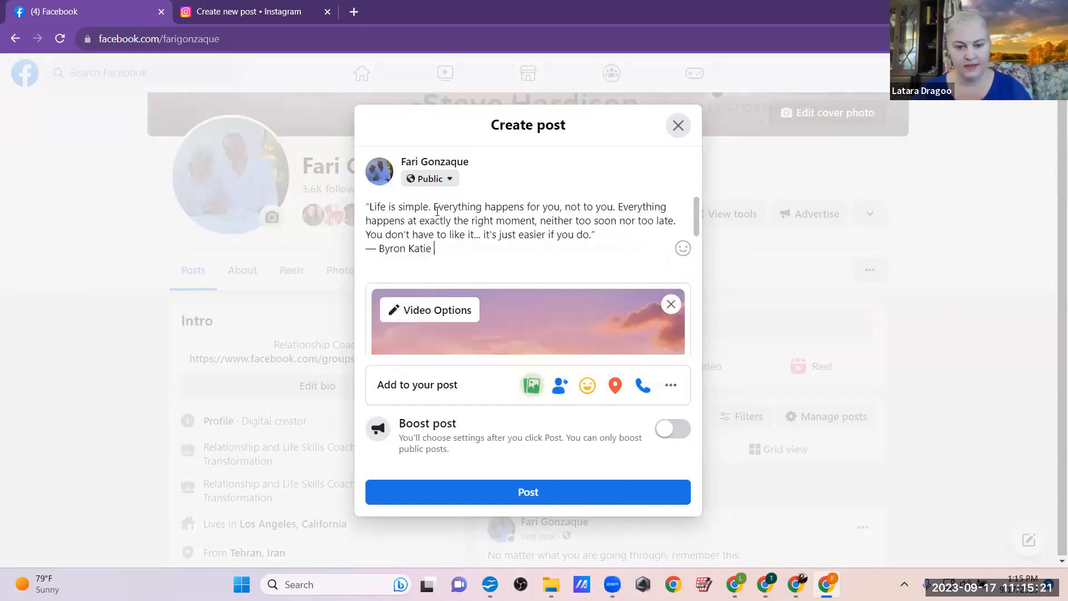
{"action": "left_click", "coordinate": [545, 493]}
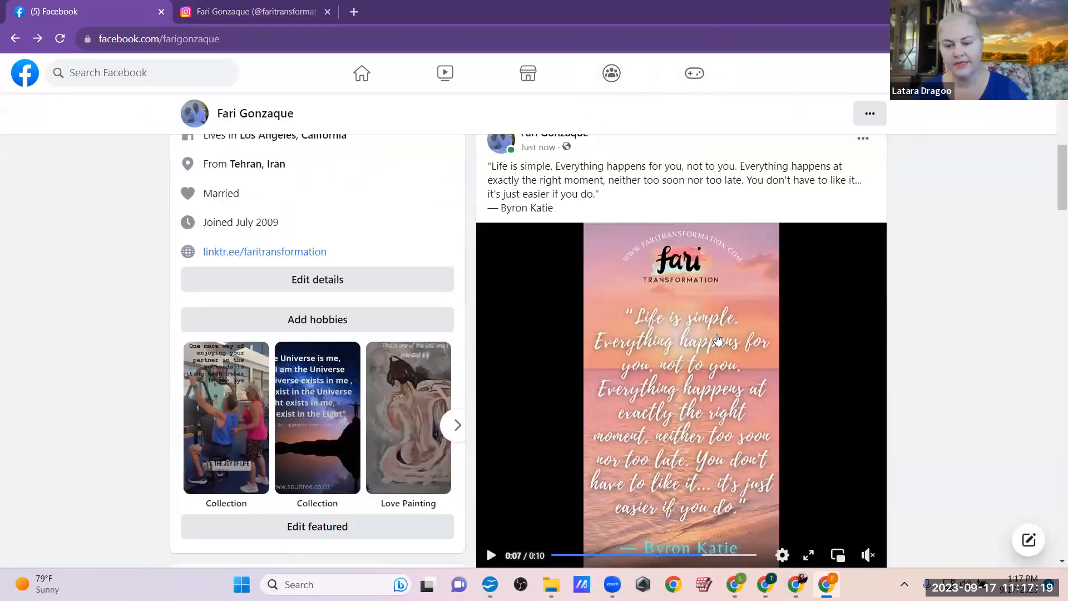
- Share the newly published Byron Katie video post publicly to the profile's Facebook story
{"action": "scroll", "coordinate": [718, 340], "scroll_direction": "down", "scroll_amount": 1}
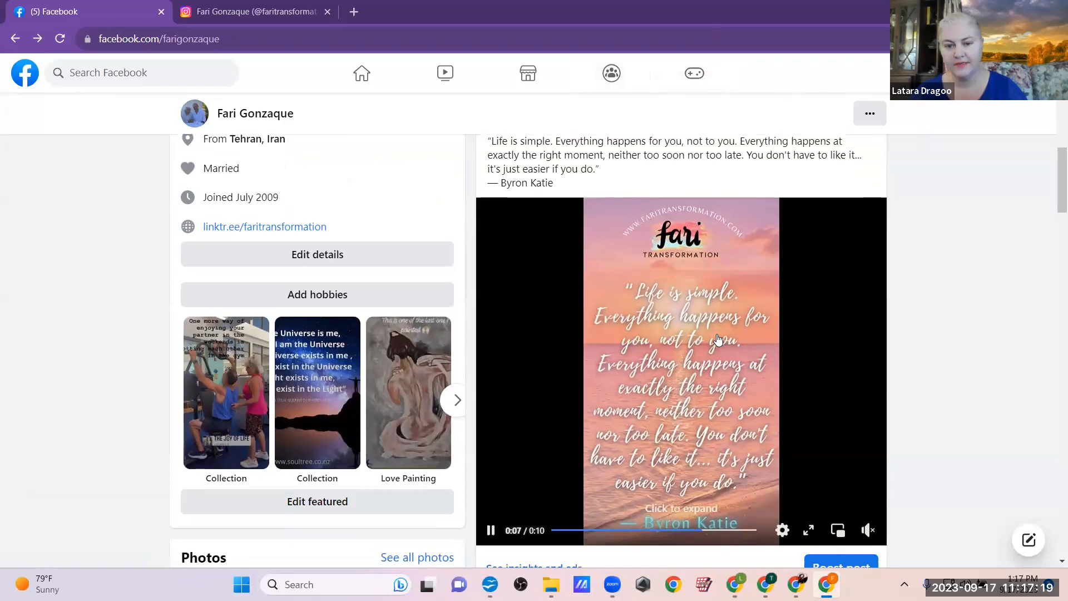
{"action": "scroll", "coordinate": [718, 339], "scroll_direction": "down", "scroll_amount": 1}
{"action": "scroll", "coordinate": [718, 340], "scroll_direction": "up", "scroll_amount": 3}
{"action": "scroll", "coordinate": [718, 340], "scroll_direction": "down", "scroll_amount": 1}
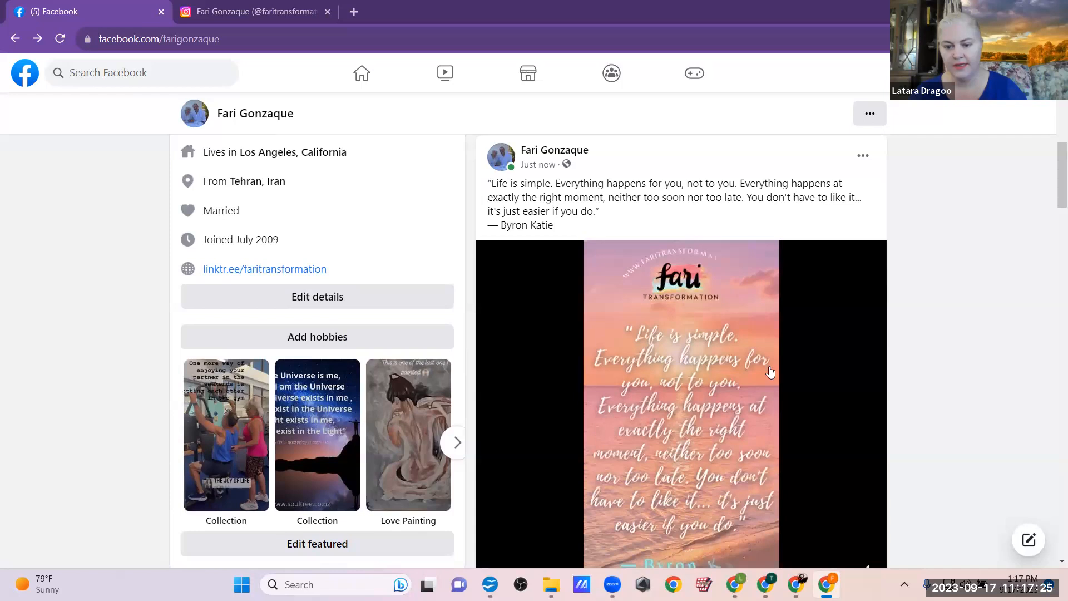
{"action": "scroll", "coordinate": [768, 390], "scroll_direction": "down", "scroll_amount": 4}
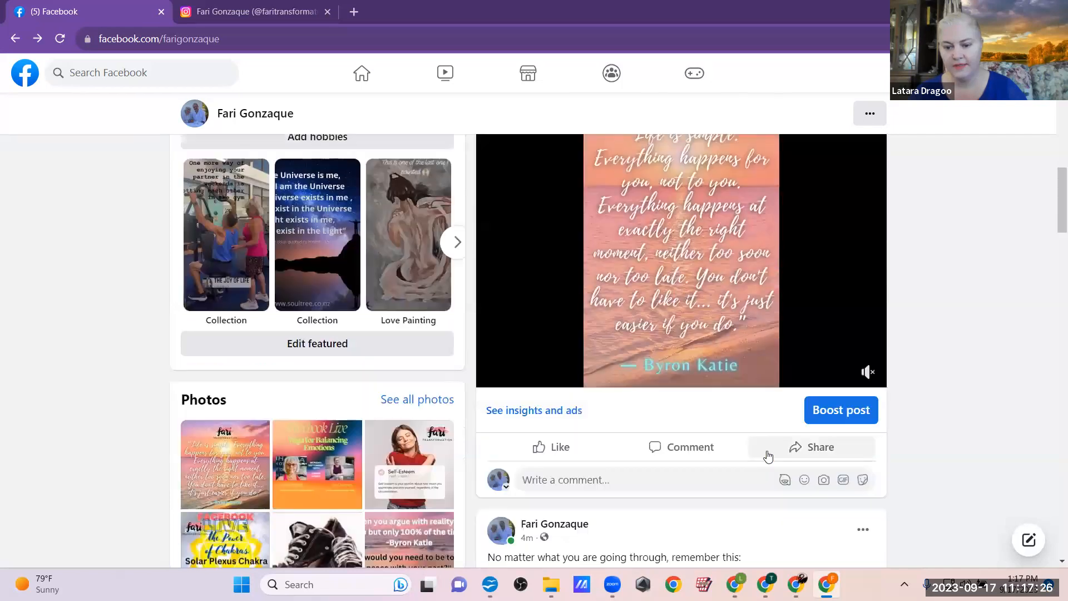
{"action": "left_click", "coordinate": [818, 448]}
{"action": "scroll", "coordinate": [818, 449], "scroll_direction": "down", "scroll_amount": 3}
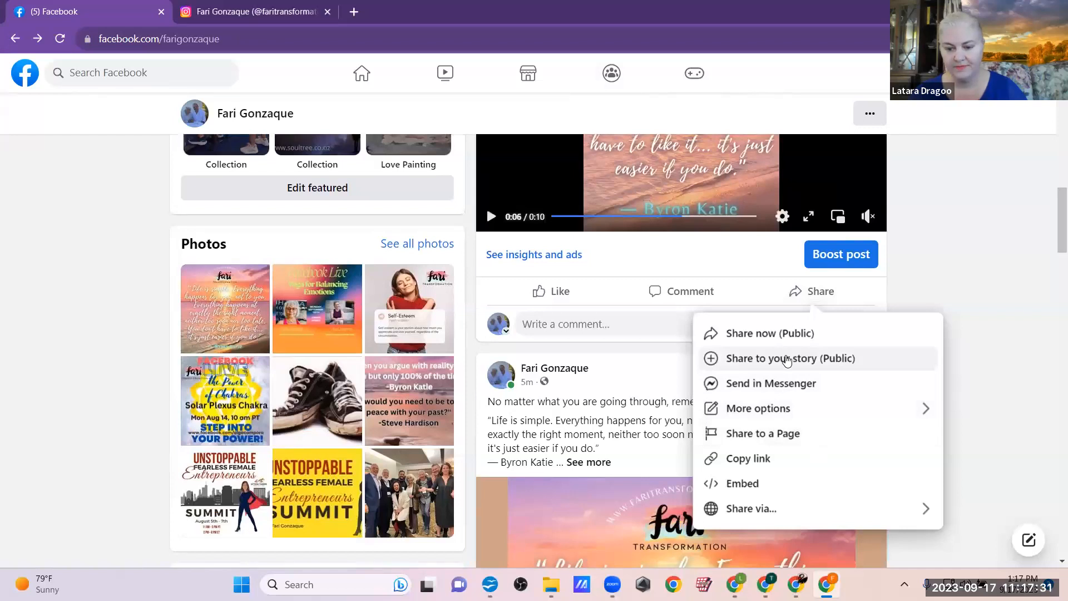
{"action": "left_click", "coordinate": [787, 359]}
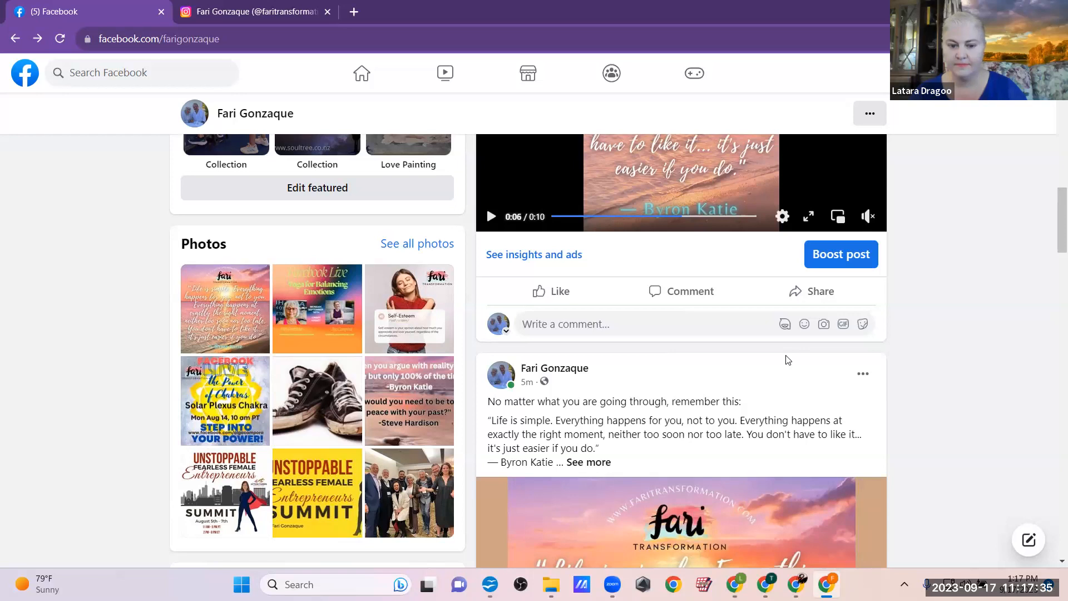
{"action": "scroll", "coordinate": [1015, 391], "scroll_direction": "up", "scroll_amount": 7}
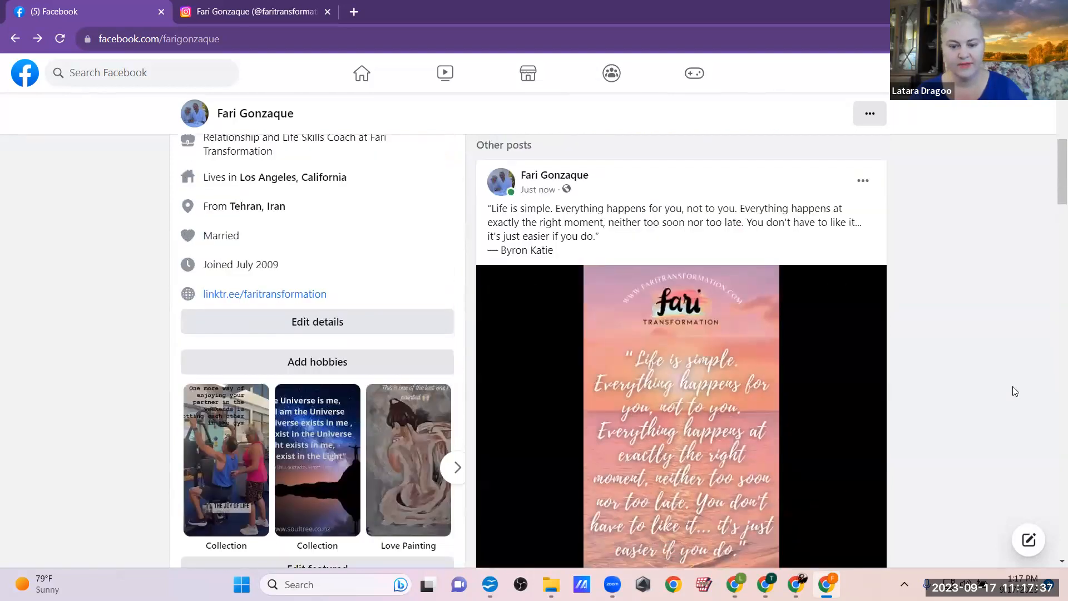
{"action": "scroll", "coordinate": [240, 244], "scroll_direction": "up", "scroll_amount": 8}
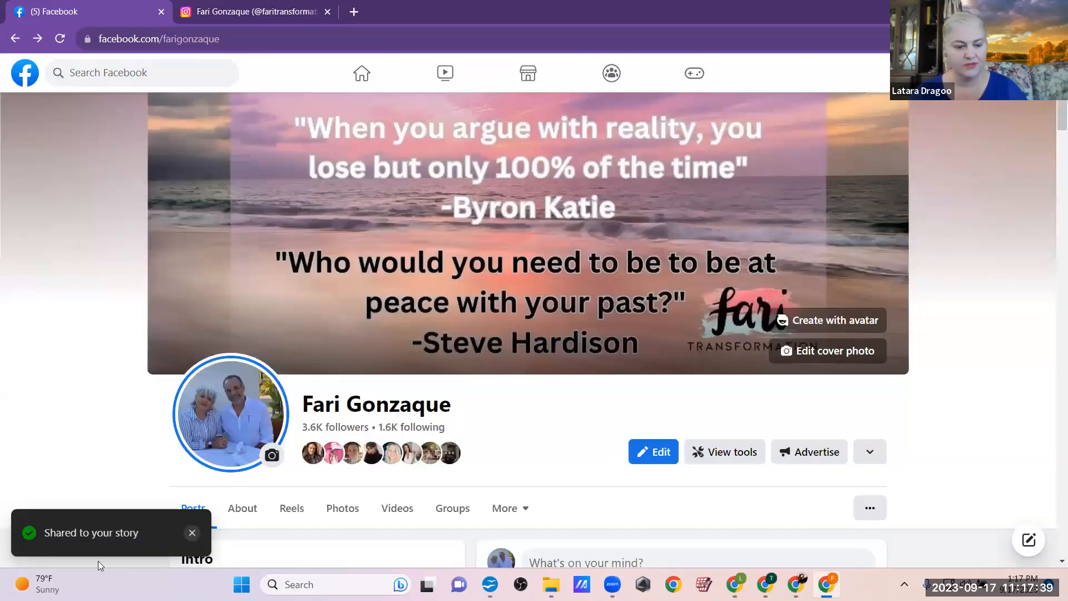
{"action": "left_click", "coordinate": [31, 74]}
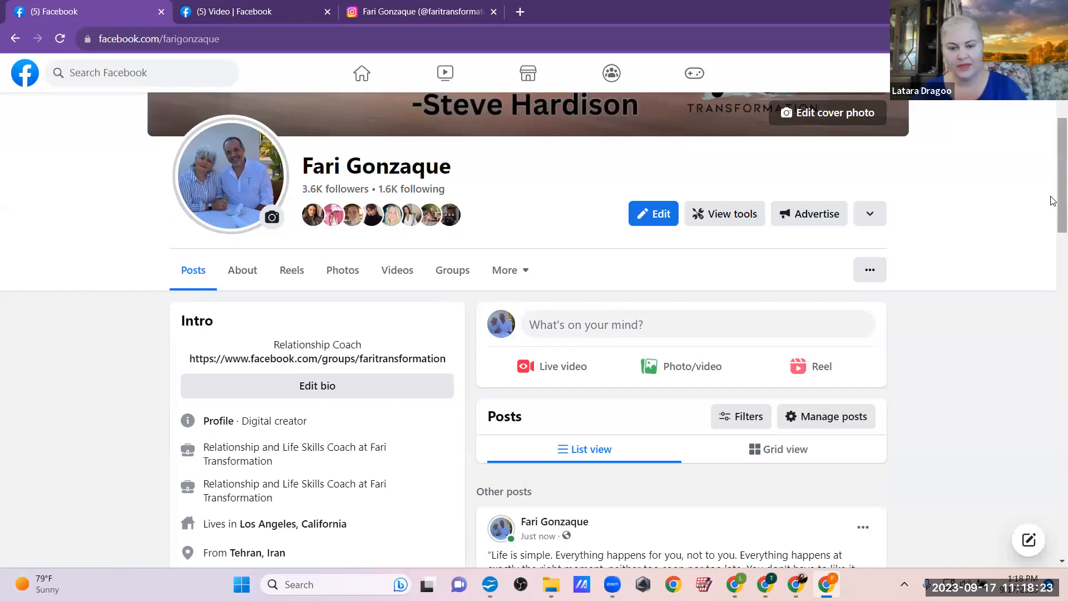
{"action": "left_click", "coordinate": [821, 367]}
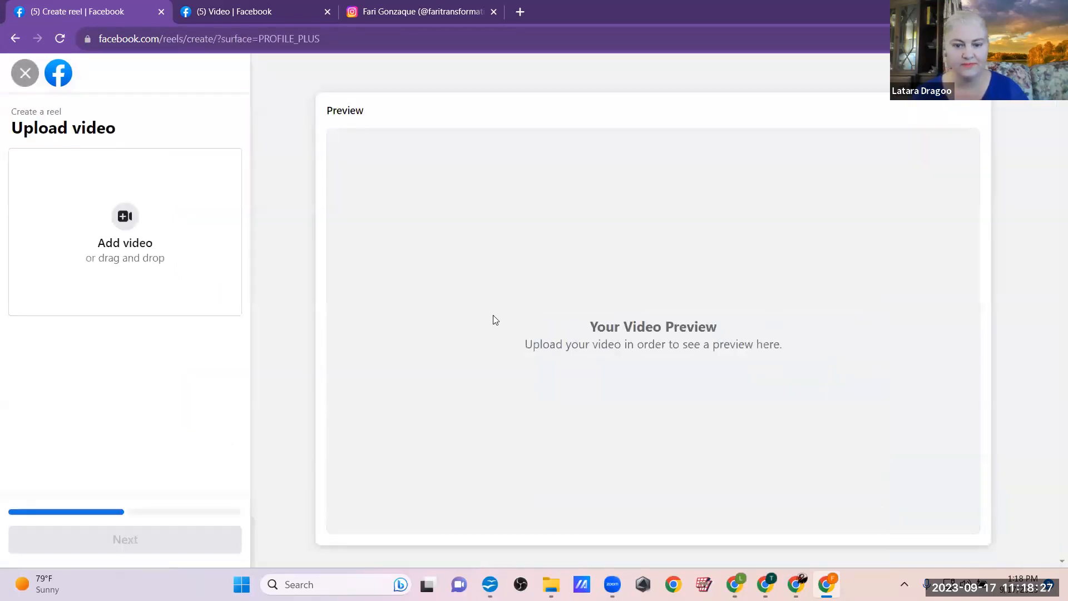
{"action": "left_click", "coordinate": [129, 218]}
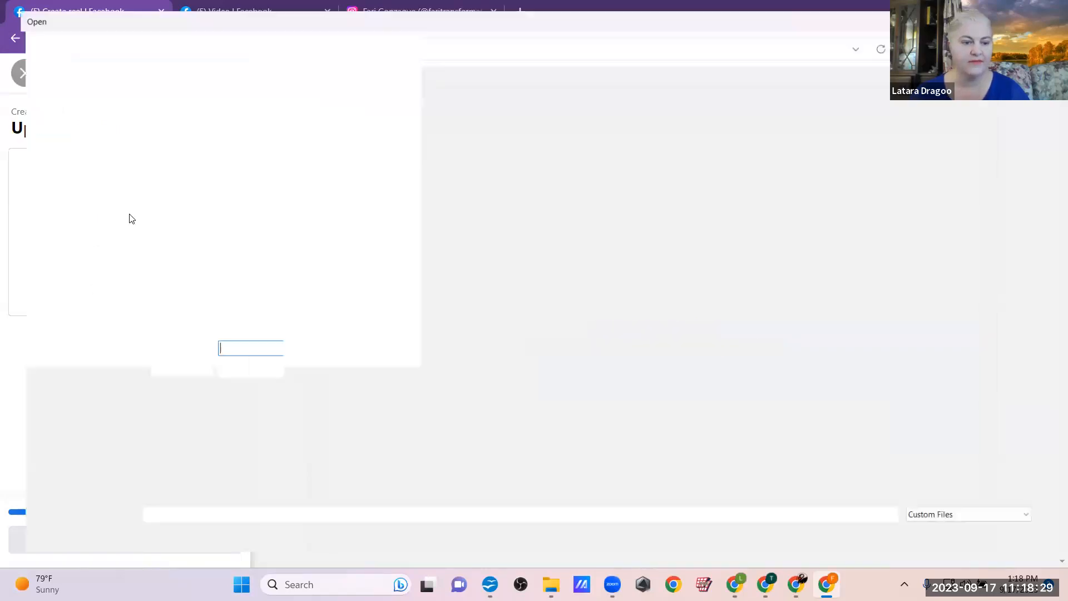
{"action": "left_click", "coordinate": [320, 132]}
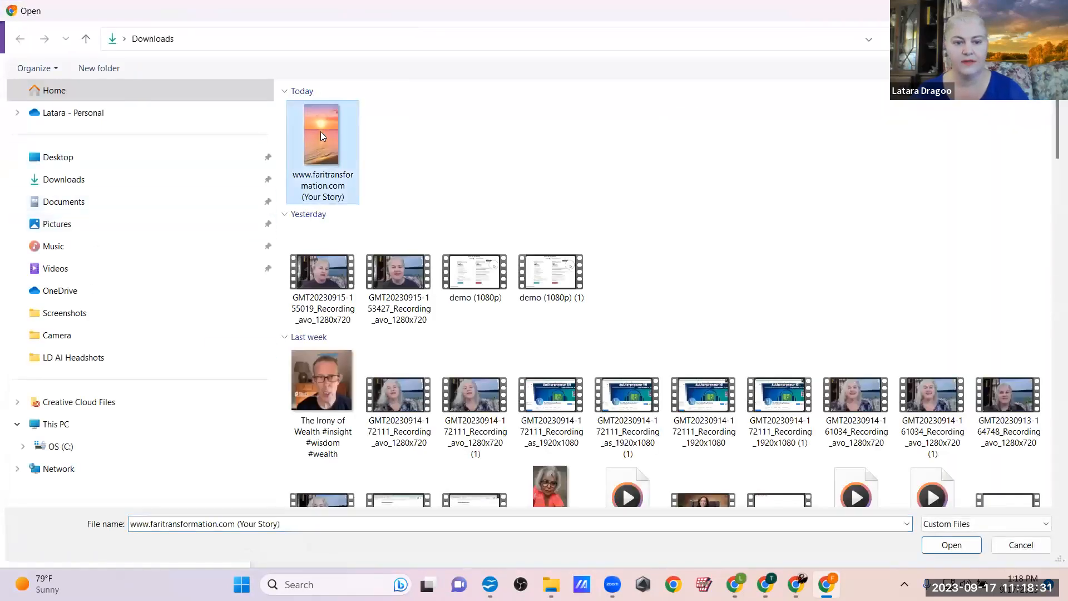
{"action": "left_click", "coordinate": [944, 546]}
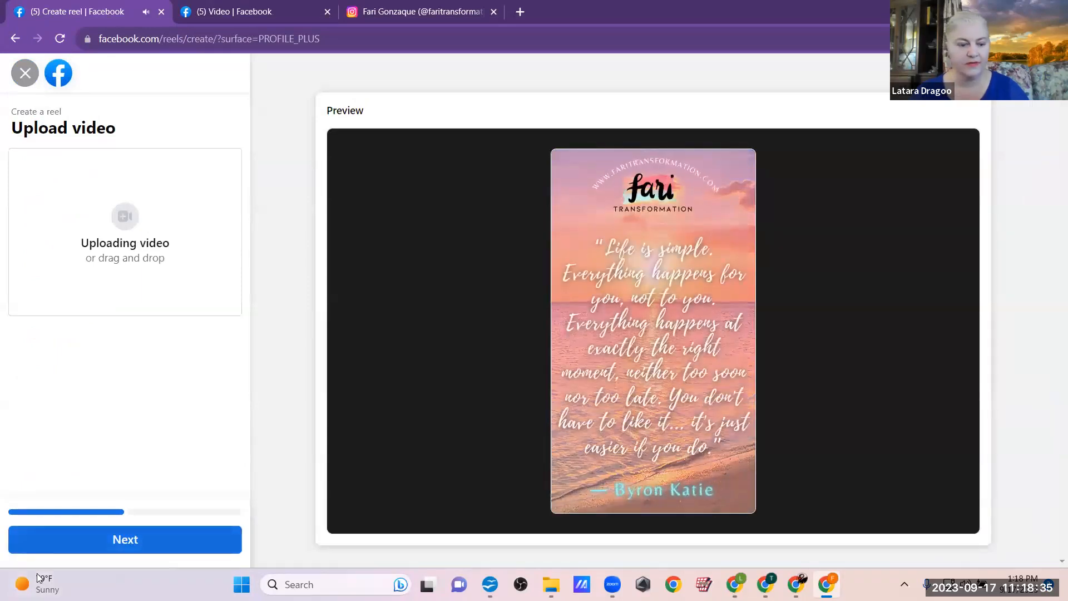
{"action": "left_click", "coordinate": [42, 539]}
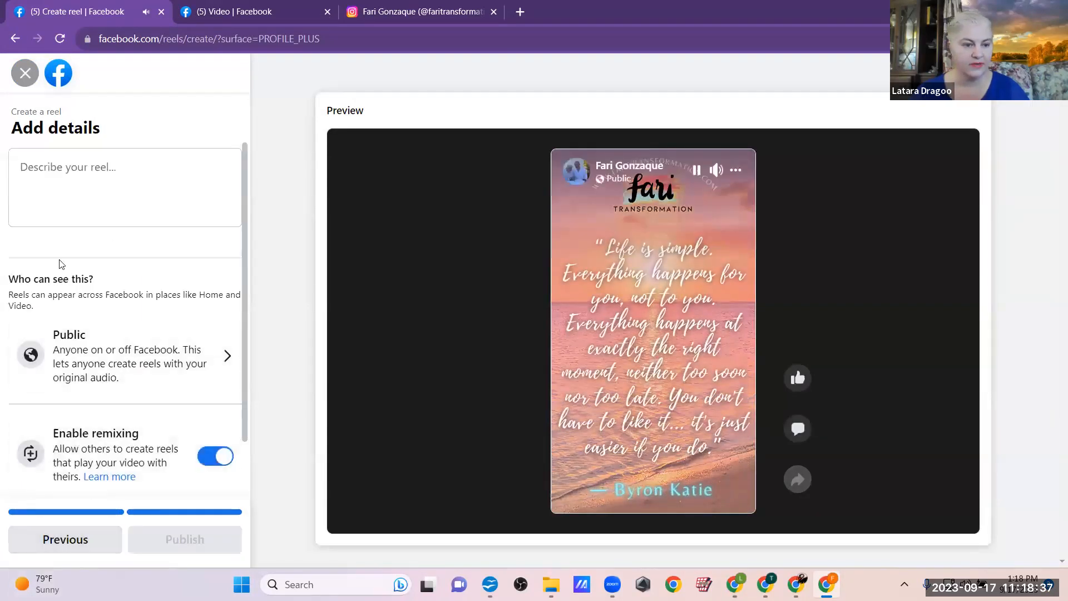
- Publish the reel as Public with remixing enabled and no description, and close the reel viewer
{"action": "scroll", "coordinate": [108, 381], "scroll_direction": "down", "scroll_amount": 1}
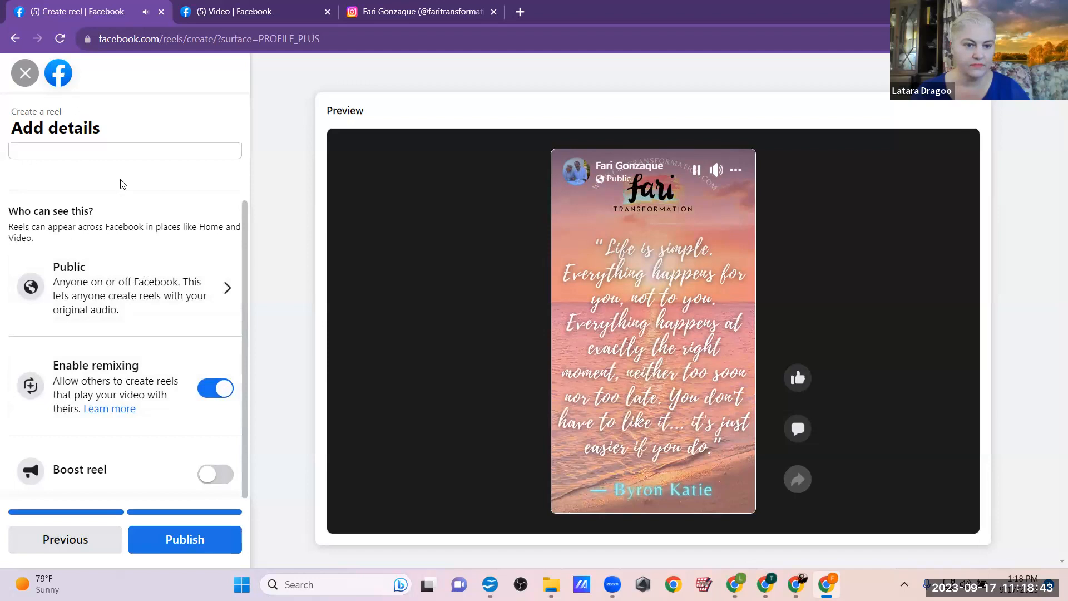
{"action": "left_click", "coordinate": [123, 156]}
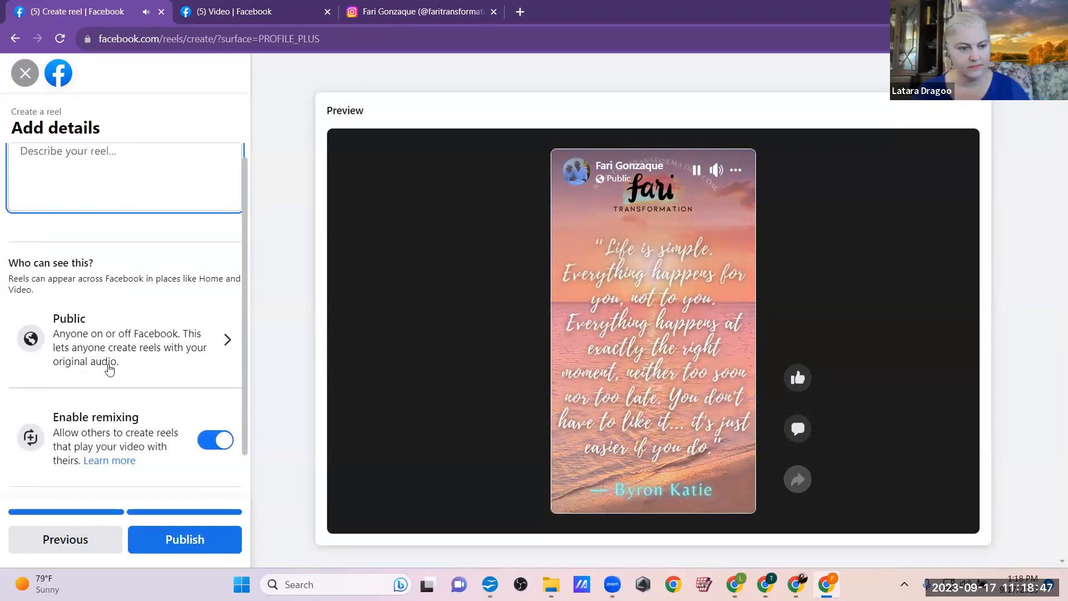
{"action": "scroll", "coordinate": [108, 199], "scroll_direction": "up", "scroll_amount": 1}
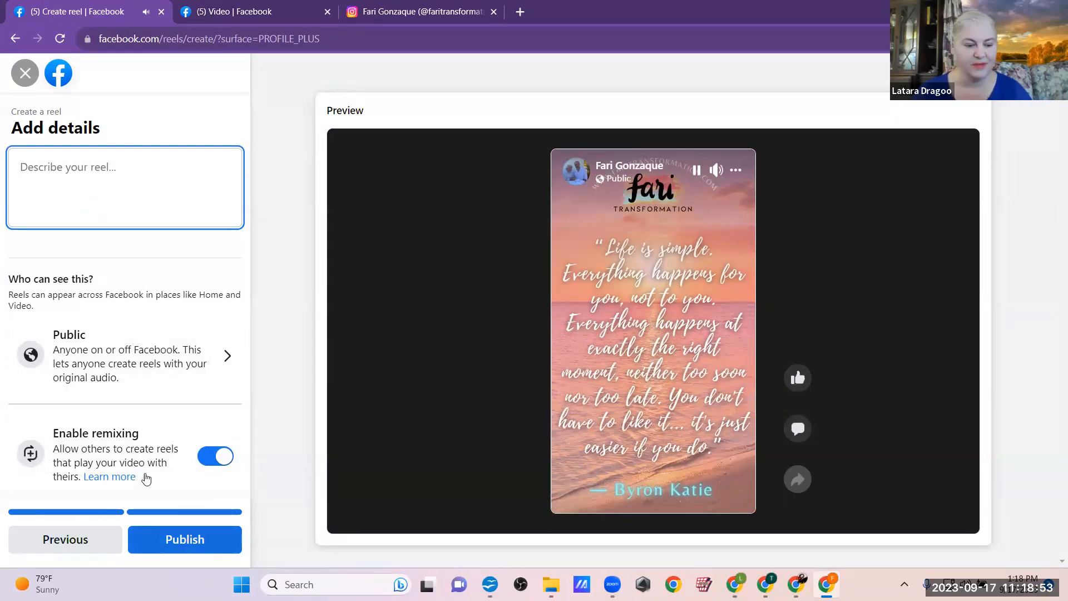
{"action": "key", "text": "Return"}
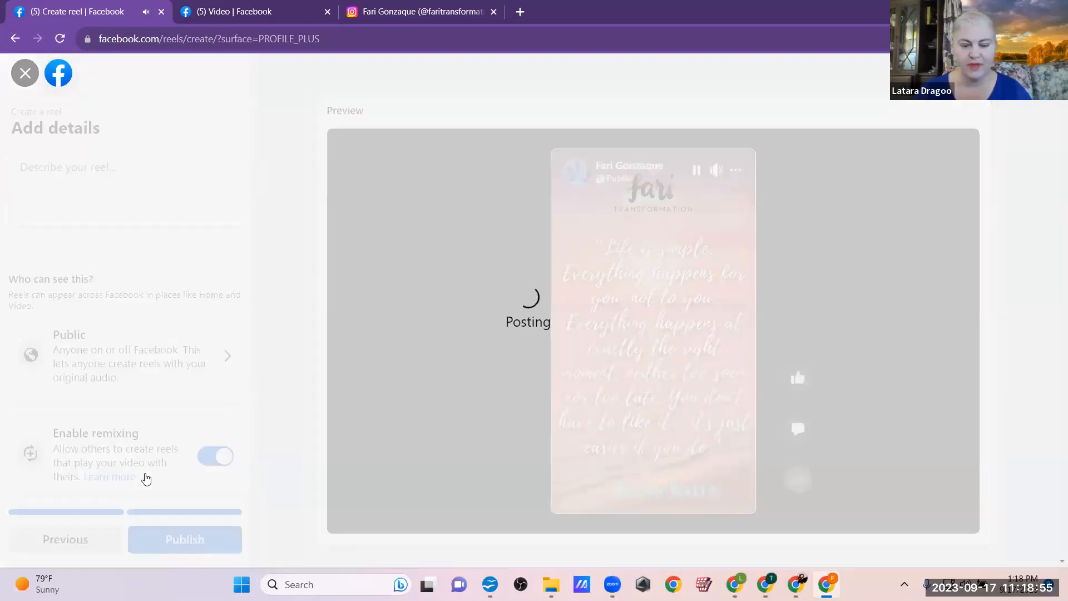
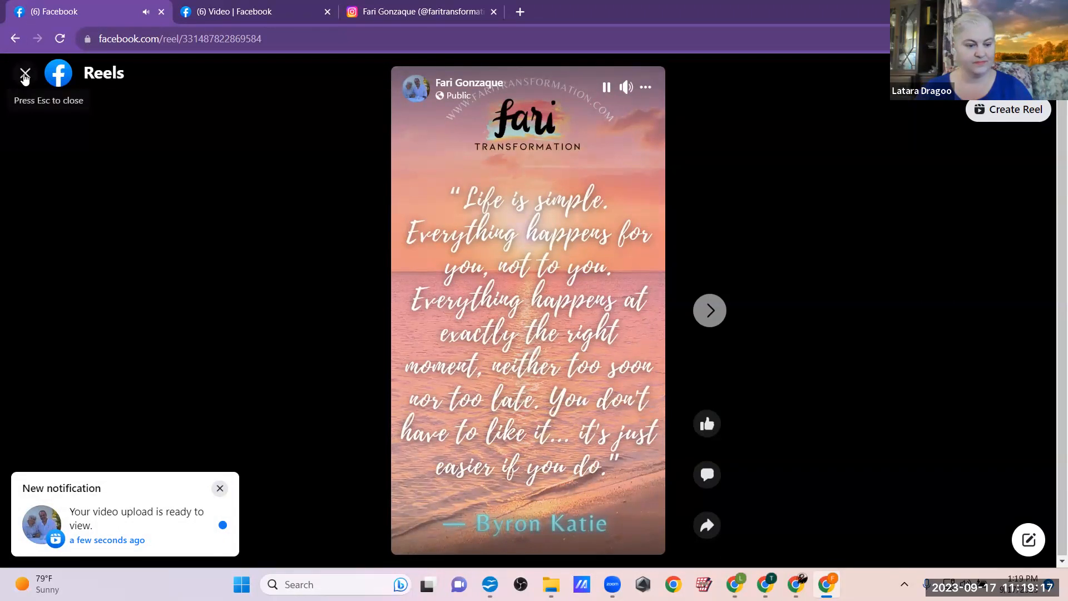
{"action": "left_click", "coordinate": [22, 78]}
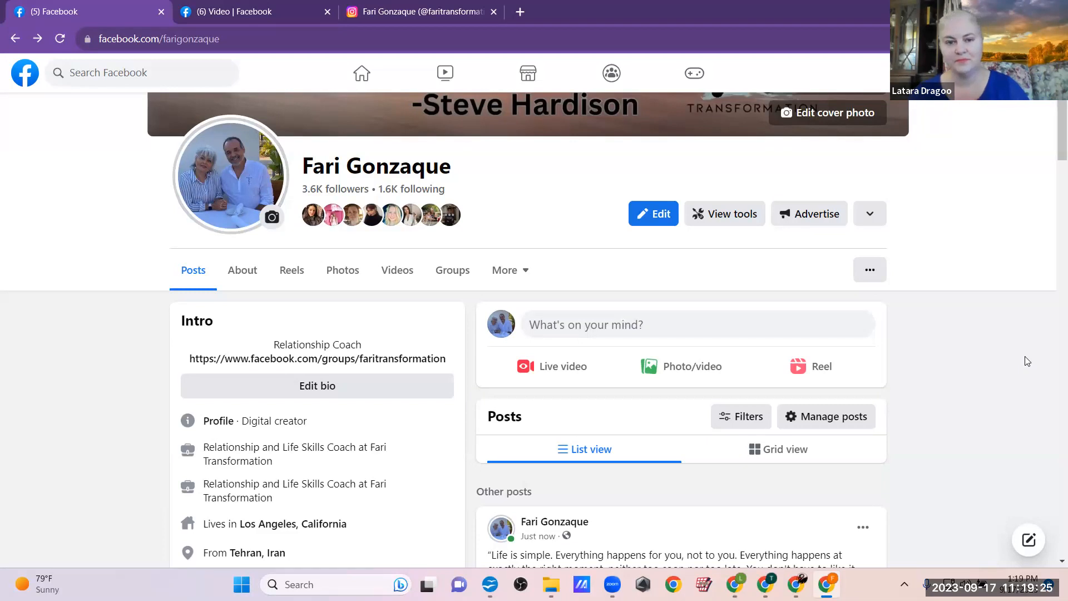
{"action": "left_click", "coordinate": [520, 11]}
{"action": "type", "text": "yo"}
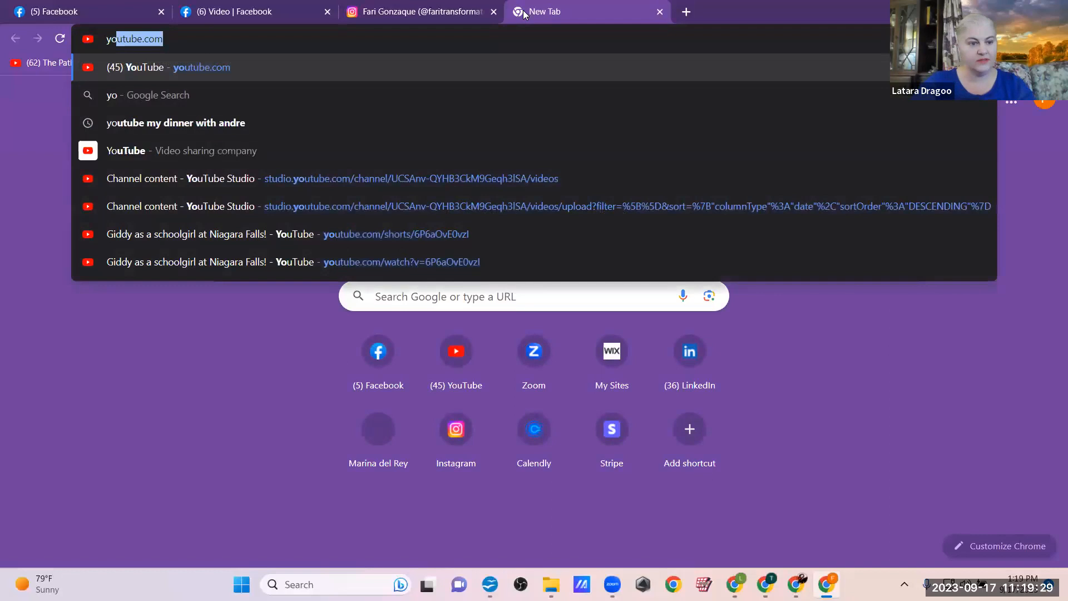
{"action": "key", "text": "Return"}
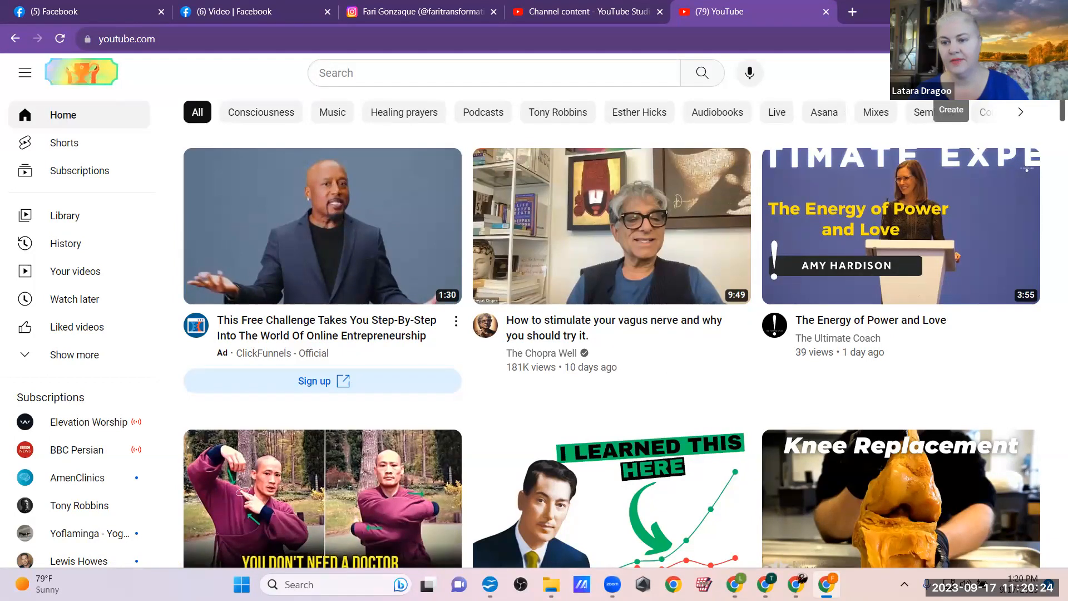
{"action": "left_click", "coordinate": [951, 73]}
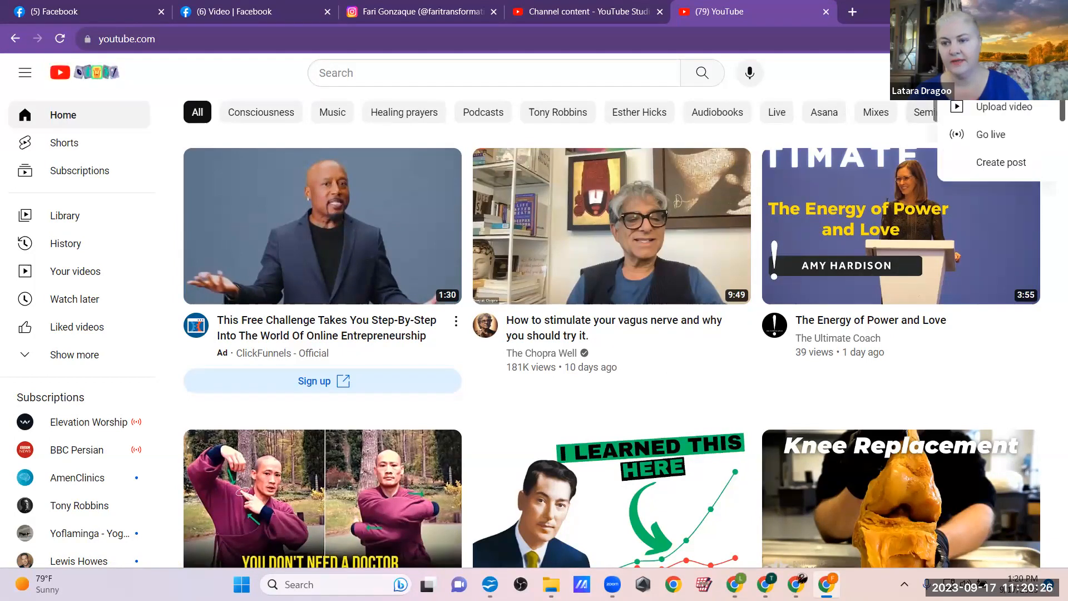
{"action": "left_click", "coordinate": [980, 107]}
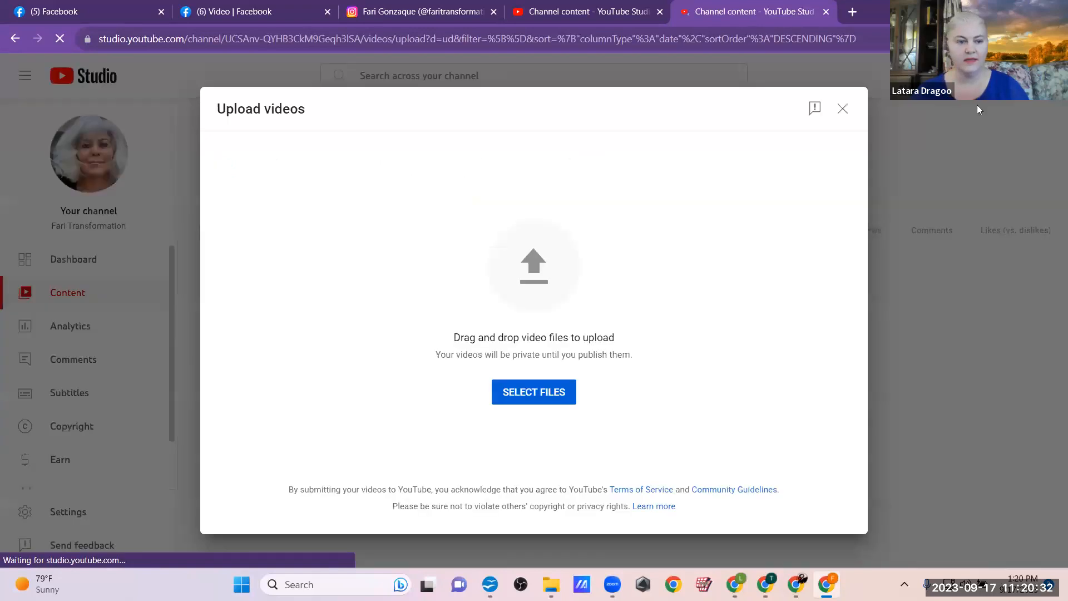
{"action": "left_click", "coordinate": [552, 398]}
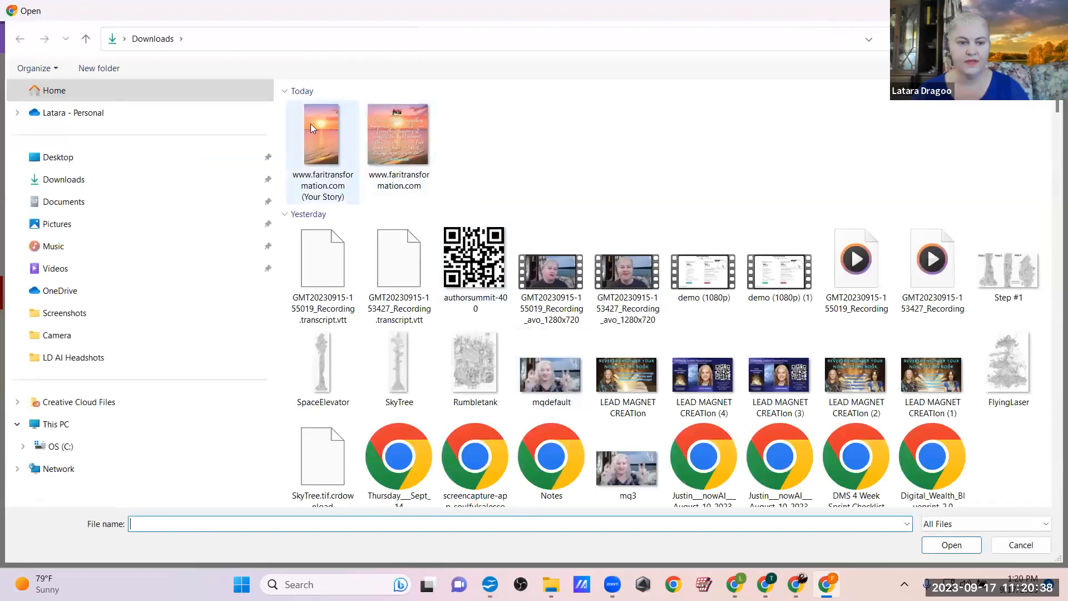
{"action": "left_click", "coordinate": [323, 142]}
{"action": "left_click", "coordinate": [934, 544]}
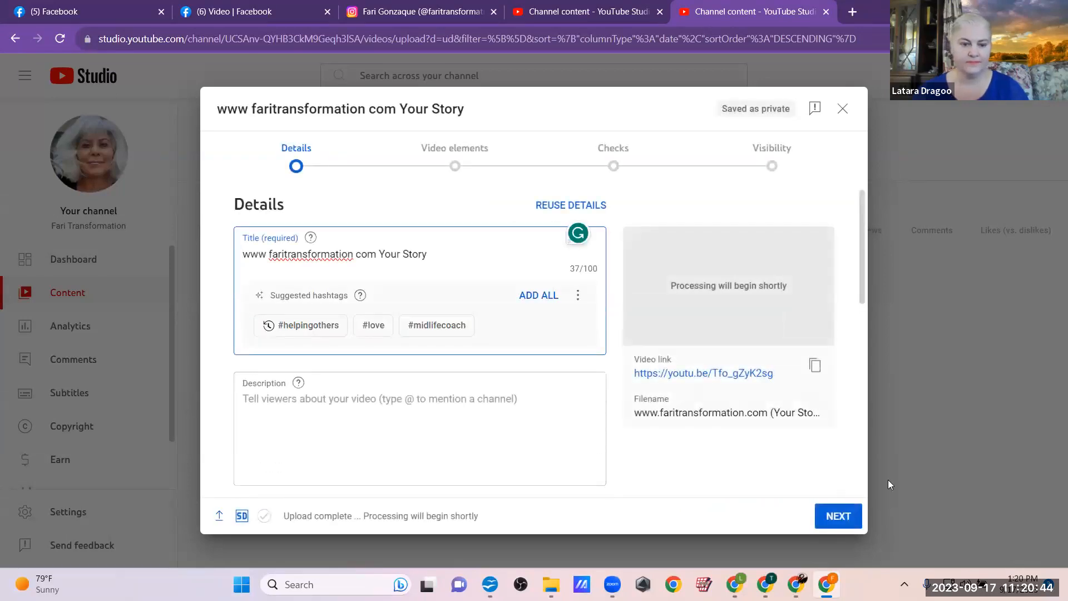
- Shorten the video title to "www faritransformation com" and enter the "Life is simple" quote with its Byron Katie attribution as the description
{"action": "left_click_drag", "start_coordinate": [445, 257], "coordinate": [376, 254]}
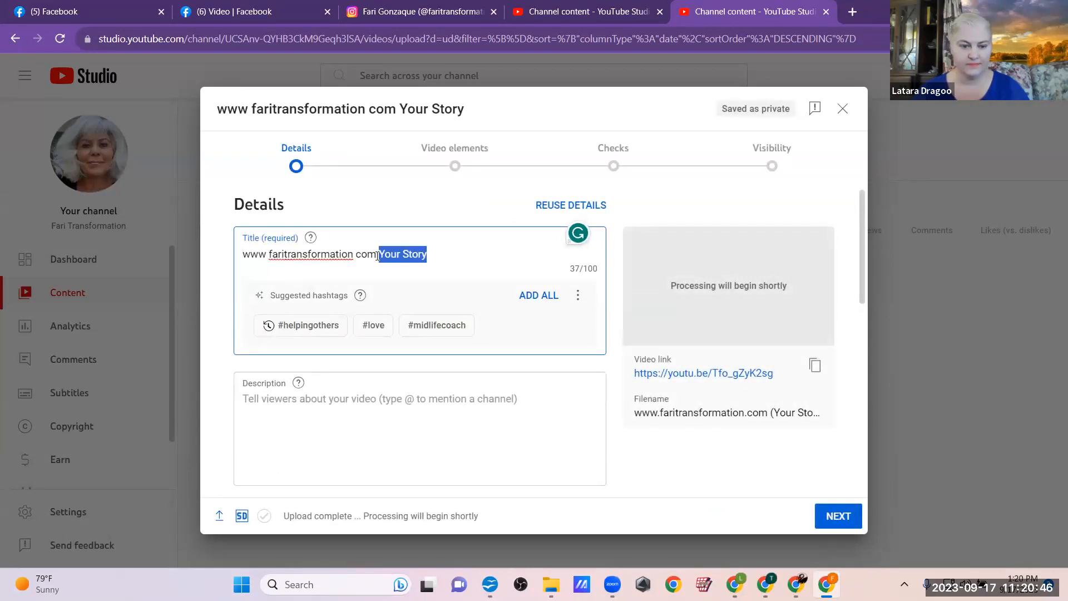
{"action": "key", "text": "BackSpace"}
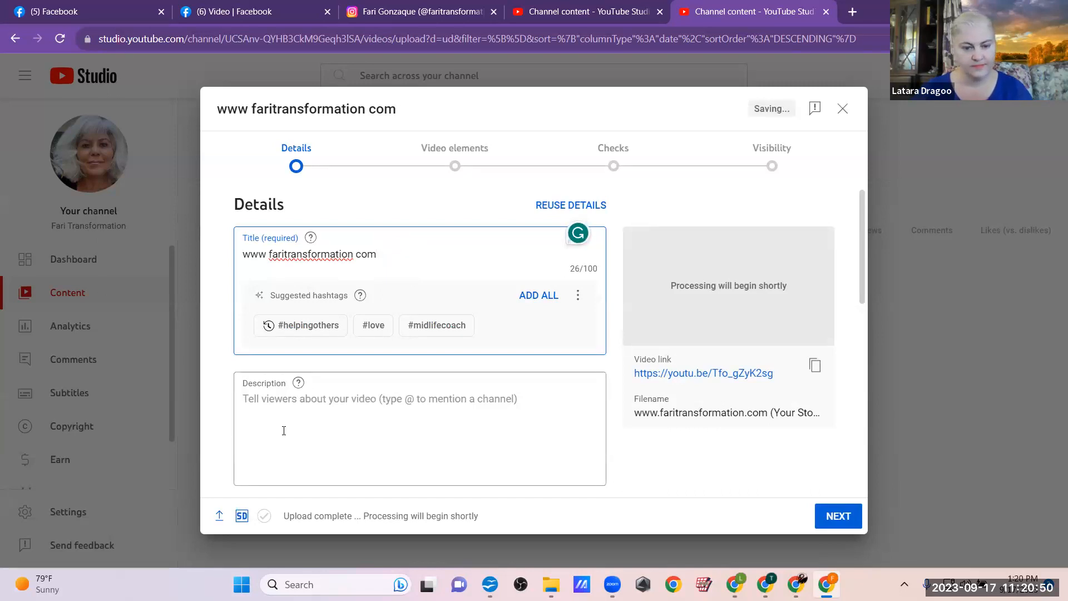
{"action": "left_click", "coordinate": [284, 430]}
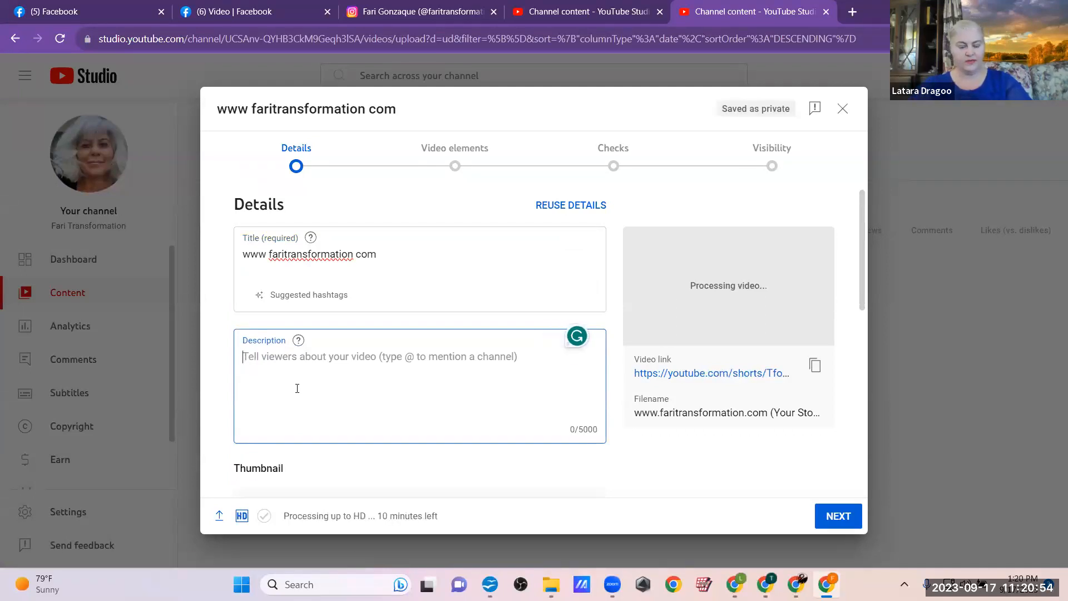
{"action": "type", "text": "\"Life is simple. Everything happens for you, not to you. Everything happens at exactly the right moment, neither too soon nor too late. You don't have to like it... it's just easier if you do.\" — Byron Katie"}
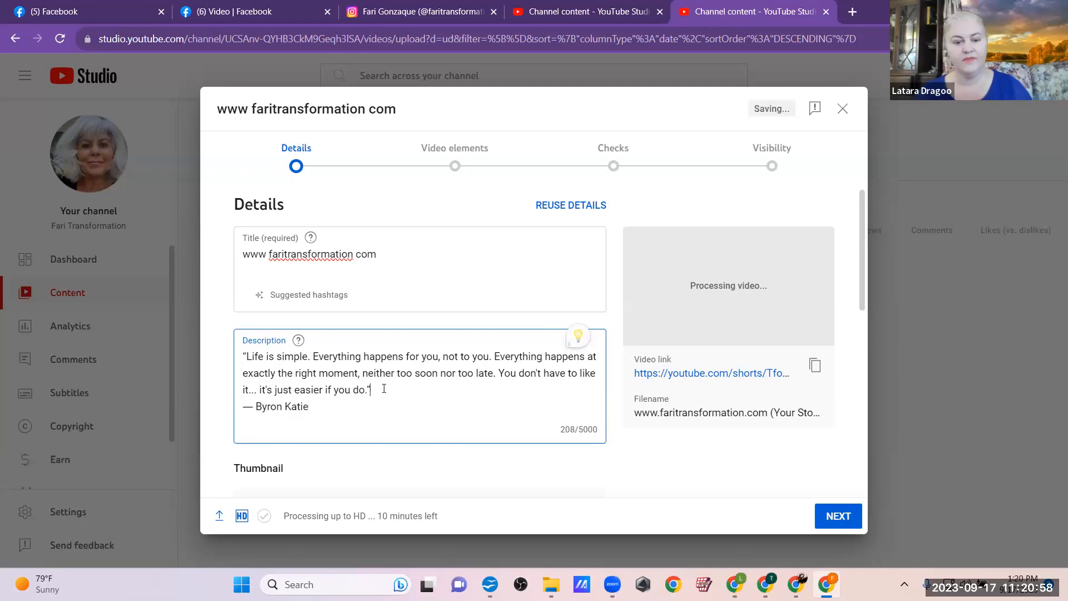
- Add the YouTube video to the Inspiration playlist
{"action": "scroll", "coordinate": [454, 405], "scroll_direction": "down", "scroll_amount": 3}
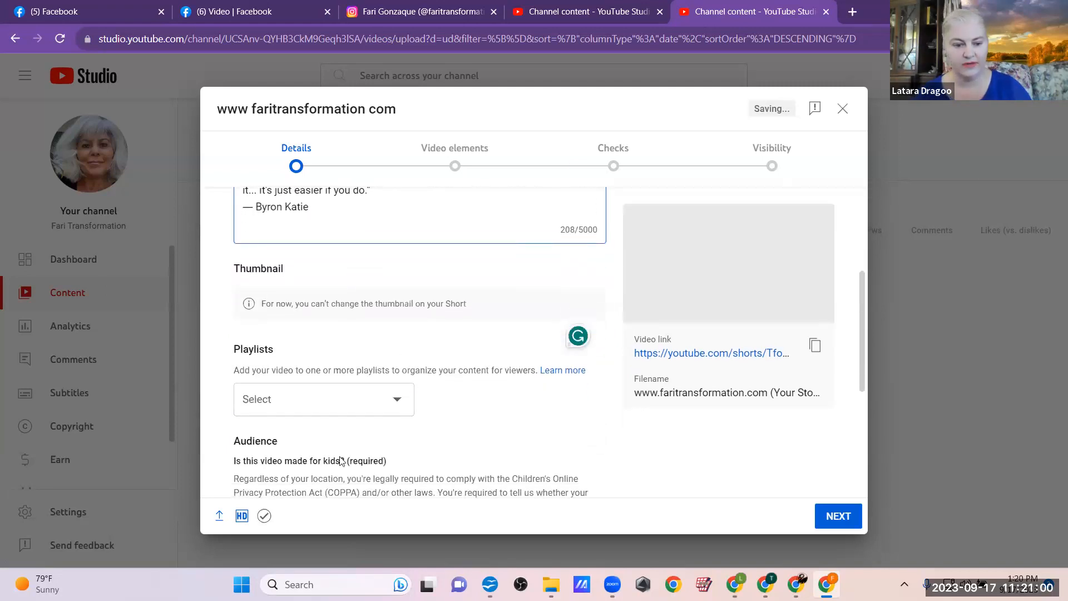
{"action": "left_click", "coordinate": [397, 409]}
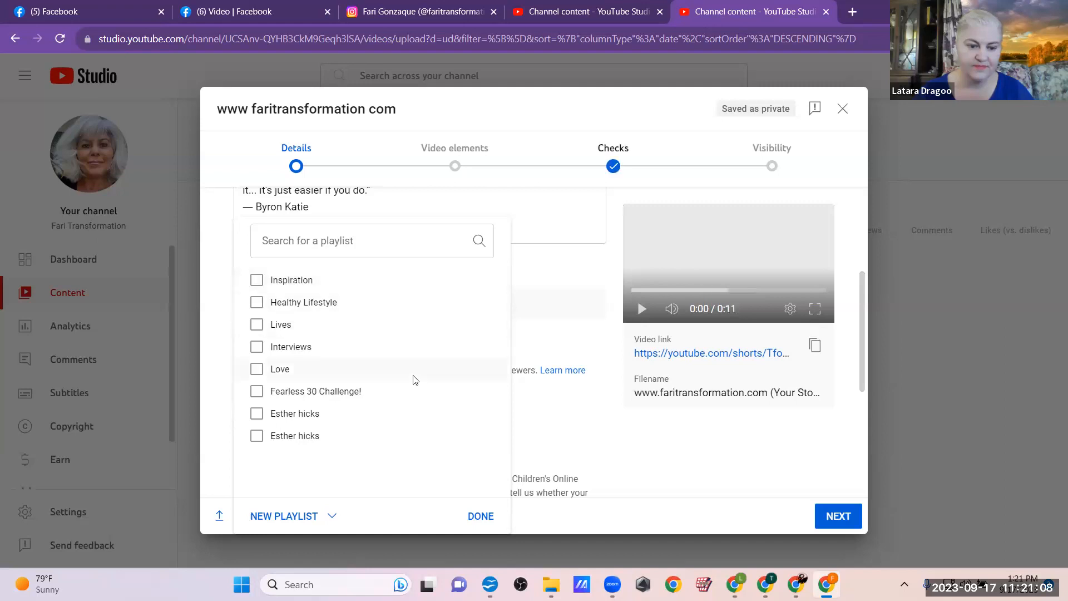
{"action": "left_click", "coordinate": [257, 282]}
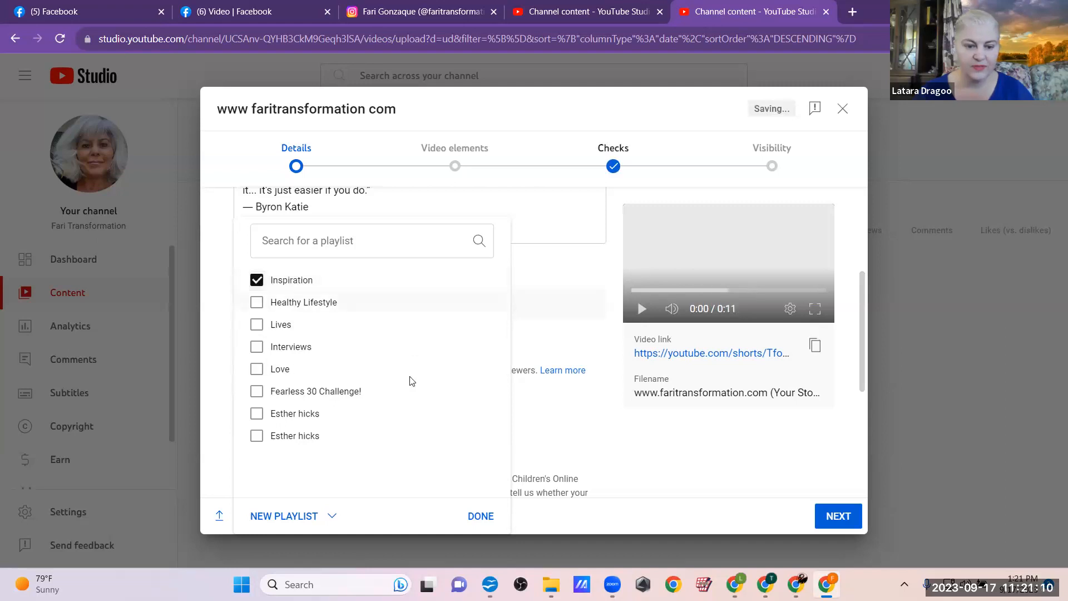
{"action": "left_click", "coordinate": [463, 559]}
{"action": "scroll", "coordinate": [503, 406], "scroll_direction": "down", "scroll_amount": 5}
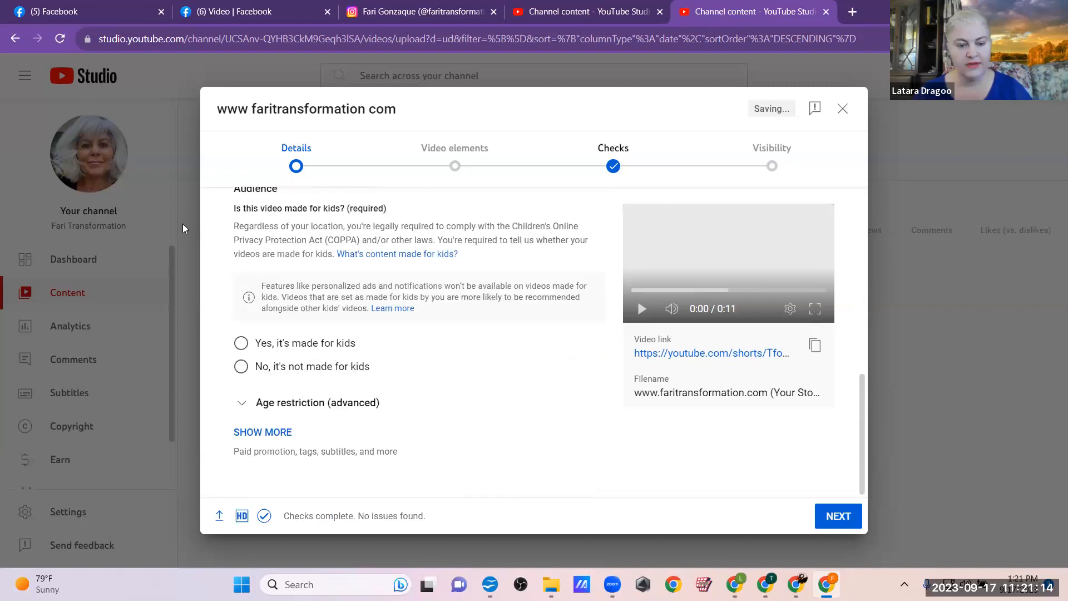
- Mark the video as not made for kids, publish it with Public visibility, and close the published confirmation
{"action": "left_click", "coordinate": [240, 370]}
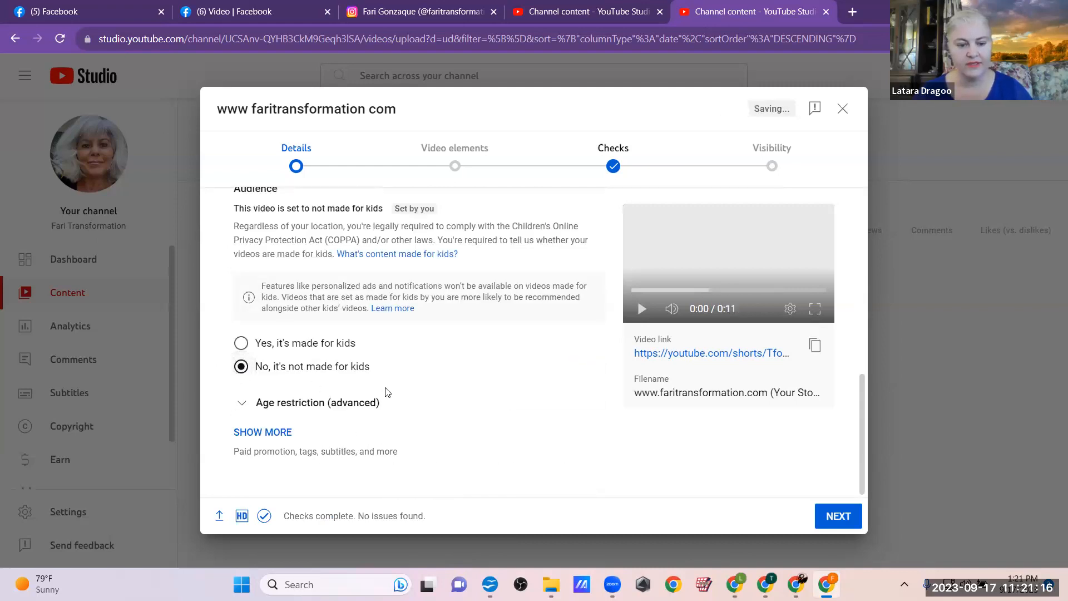
{"action": "left_click", "coordinate": [838, 529]}
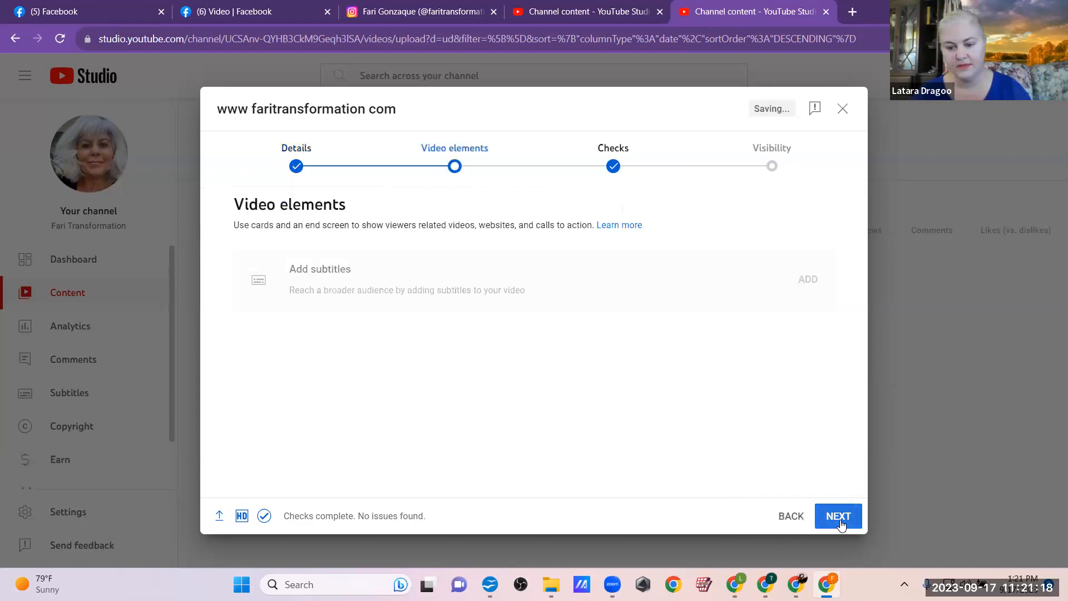
{"action": "left_click", "coordinate": [841, 522]}
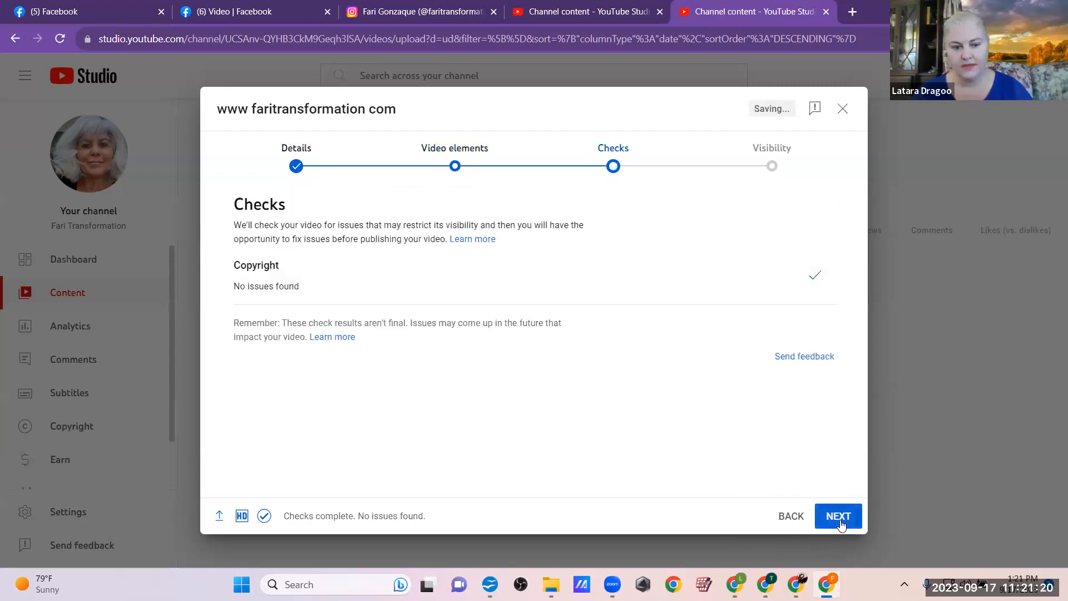
{"action": "left_click", "coordinate": [840, 521]}
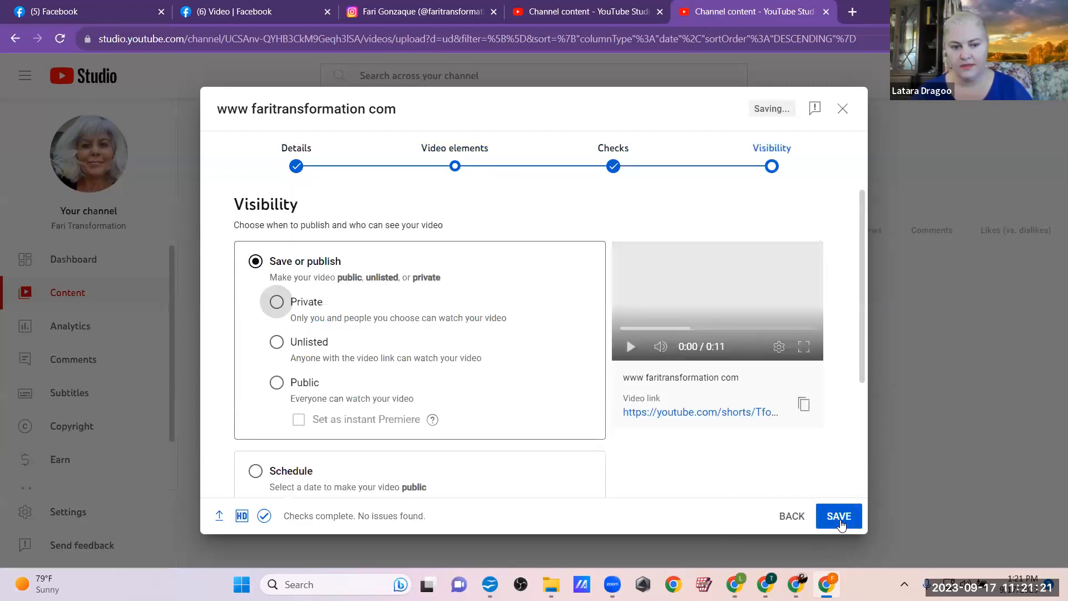
{"action": "left_click", "coordinate": [276, 382]}
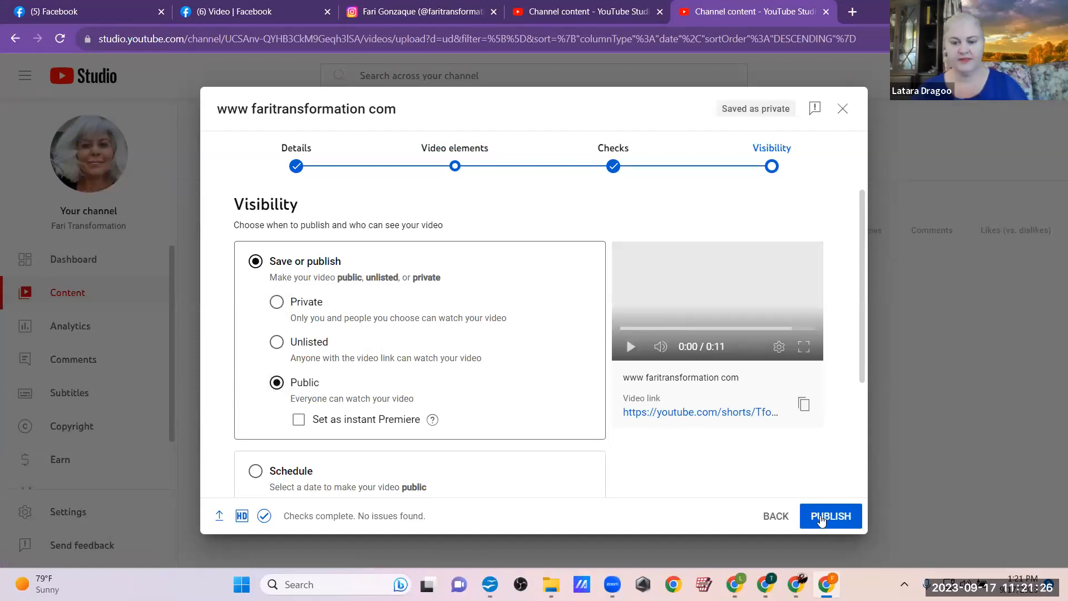
{"action": "left_click", "coordinate": [822, 518]}
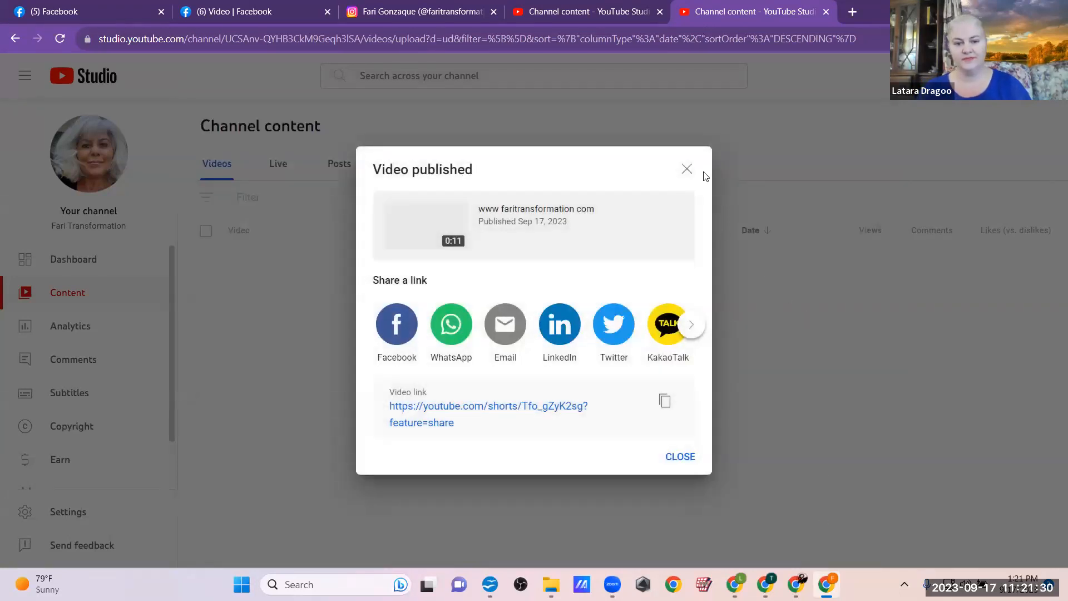
{"action": "left_click", "coordinate": [687, 169]}
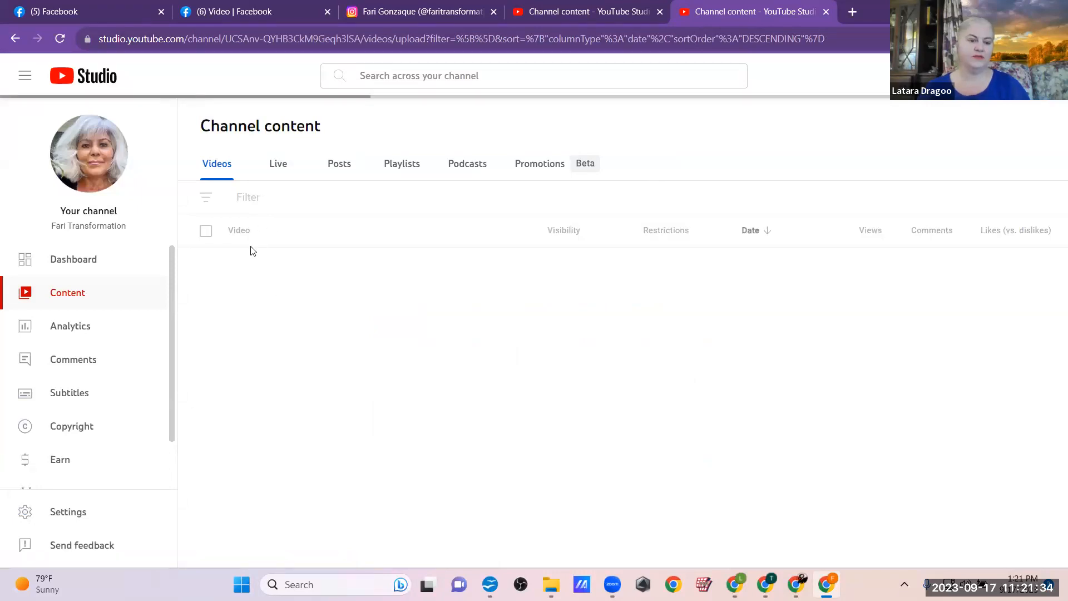
- Watch the published www faritransformation com short on YouTube and close its tab
{"action": "mouse_move", "coordinate": [475, 318]}
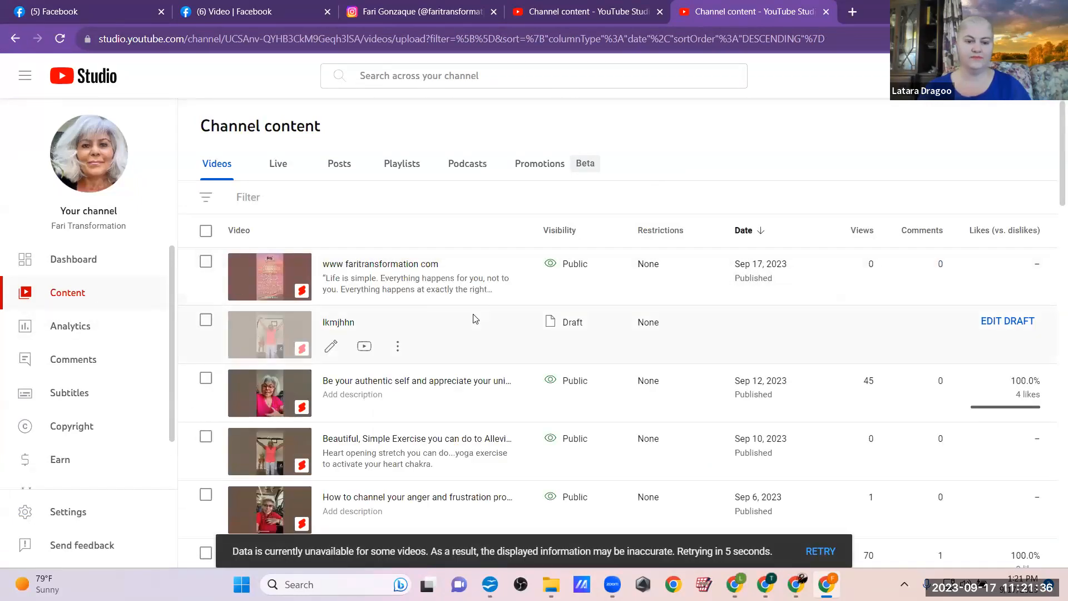
{"action": "mouse_move", "coordinate": [425, 258]}
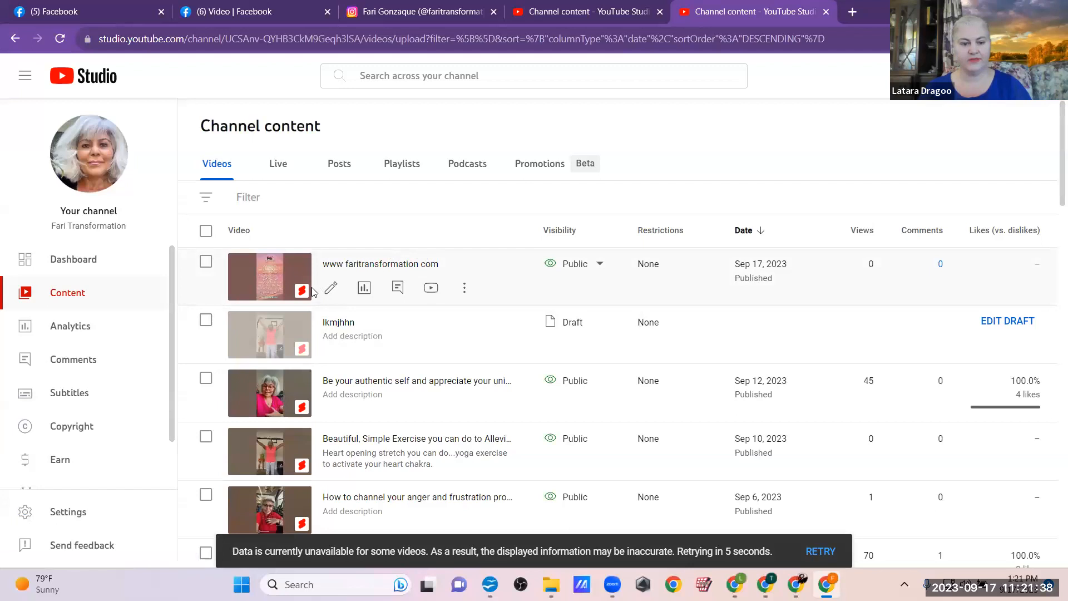
{"action": "left_click", "coordinate": [431, 289]}
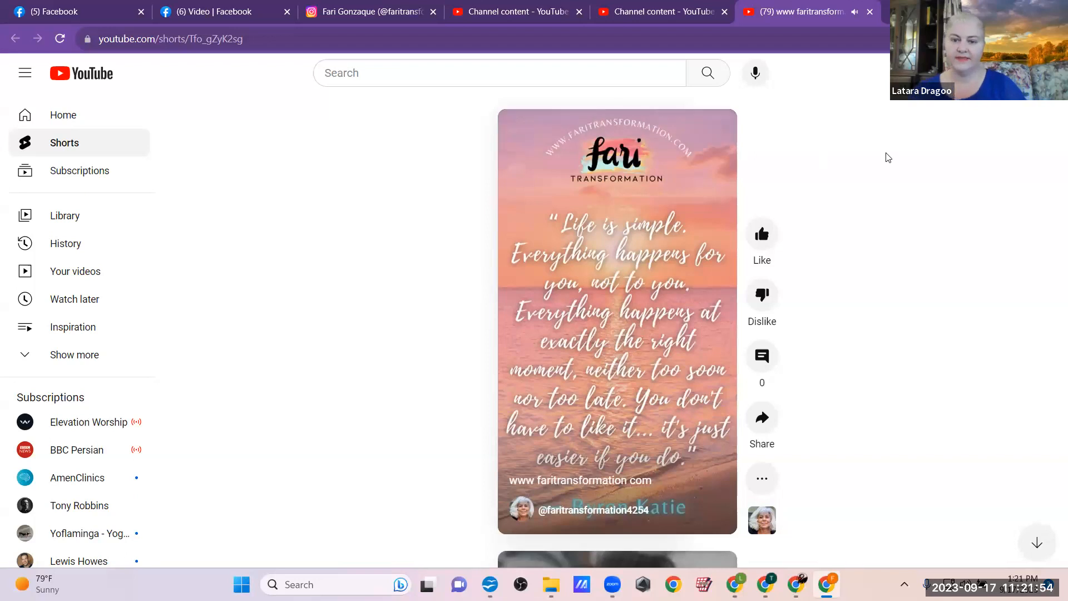
{"action": "left_click", "coordinate": [870, 11]}
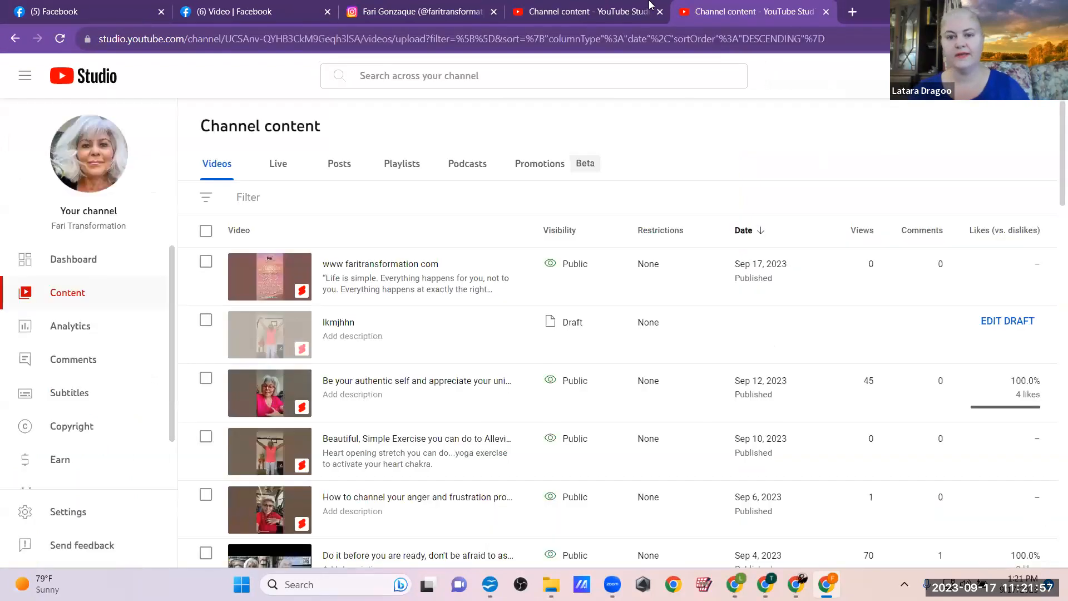
- Open the LinkedIn feed in a new browser tab
{"action": "left_click", "coordinate": [853, 12]}
{"action": "type", "text": "lin"}
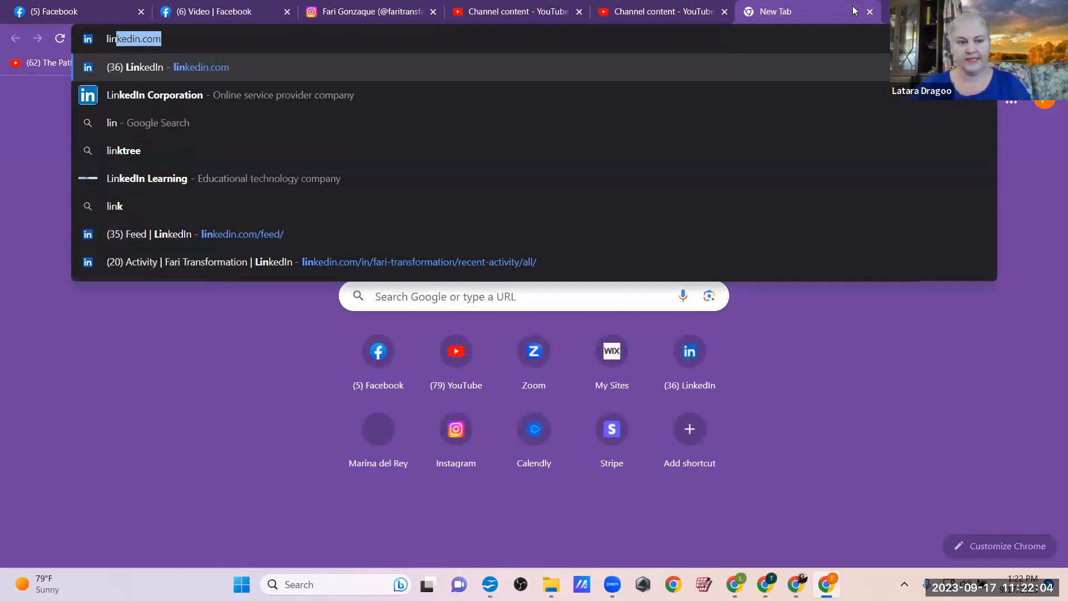
{"action": "key", "text": "Return"}
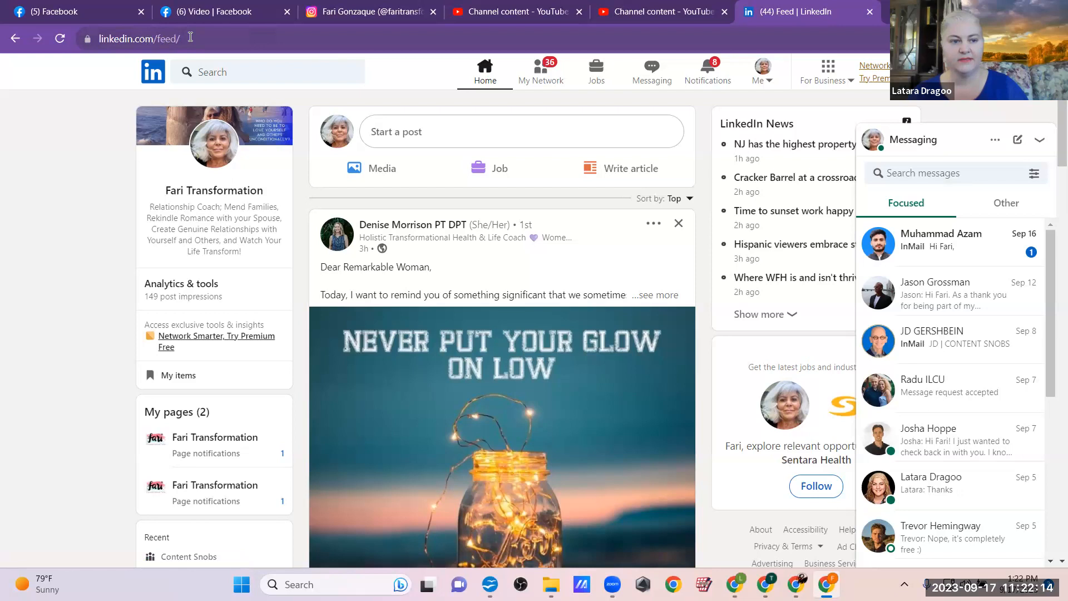
{"action": "left_click", "coordinate": [421, 129]}
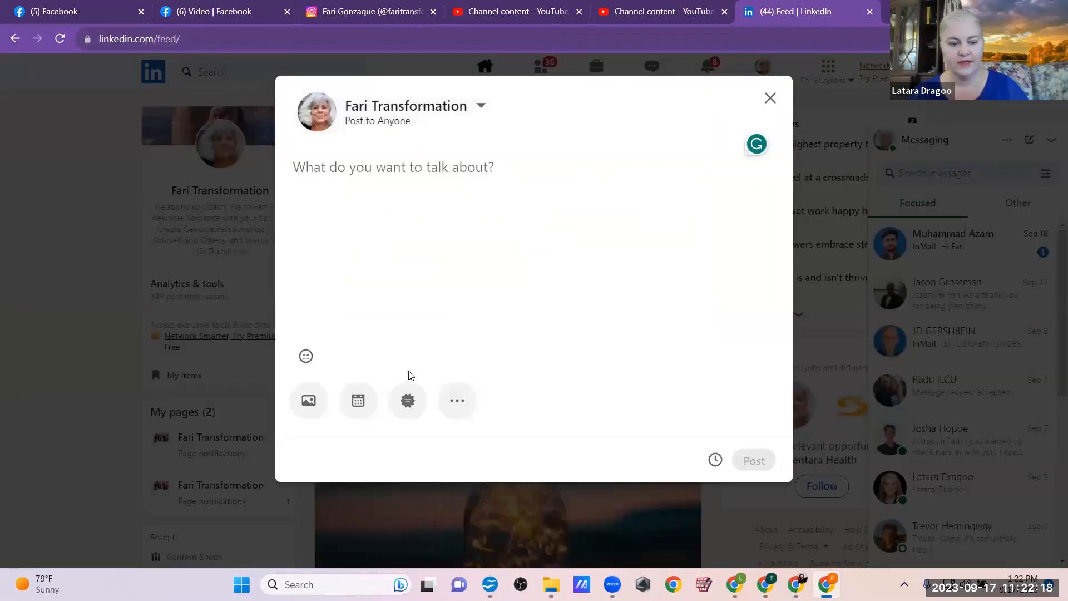
{"action": "left_click", "coordinate": [307, 410]}
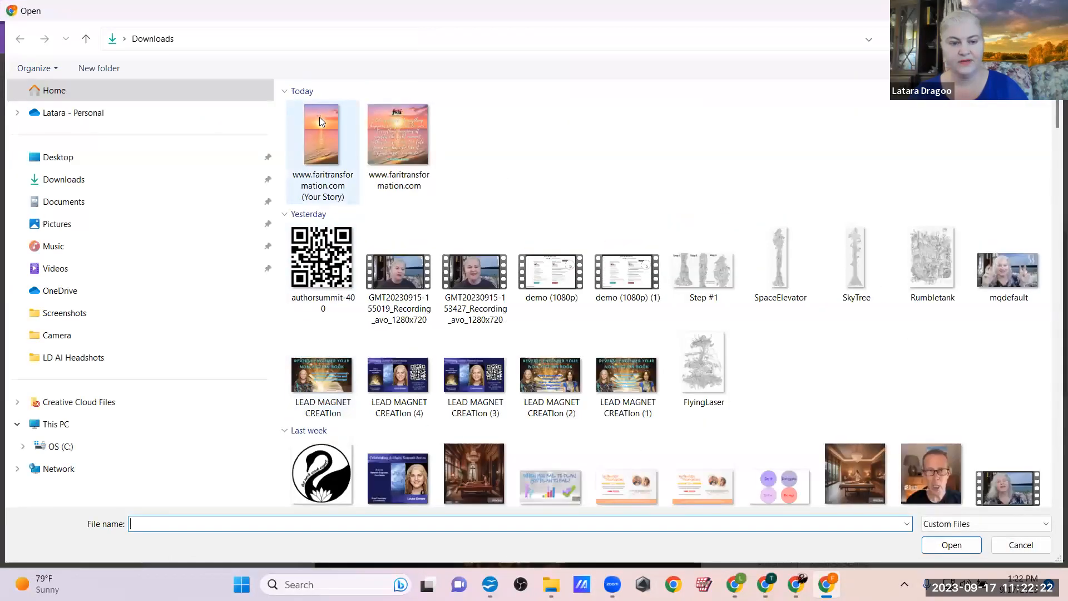
{"action": "left_click", "coordinate": [319, 120]}
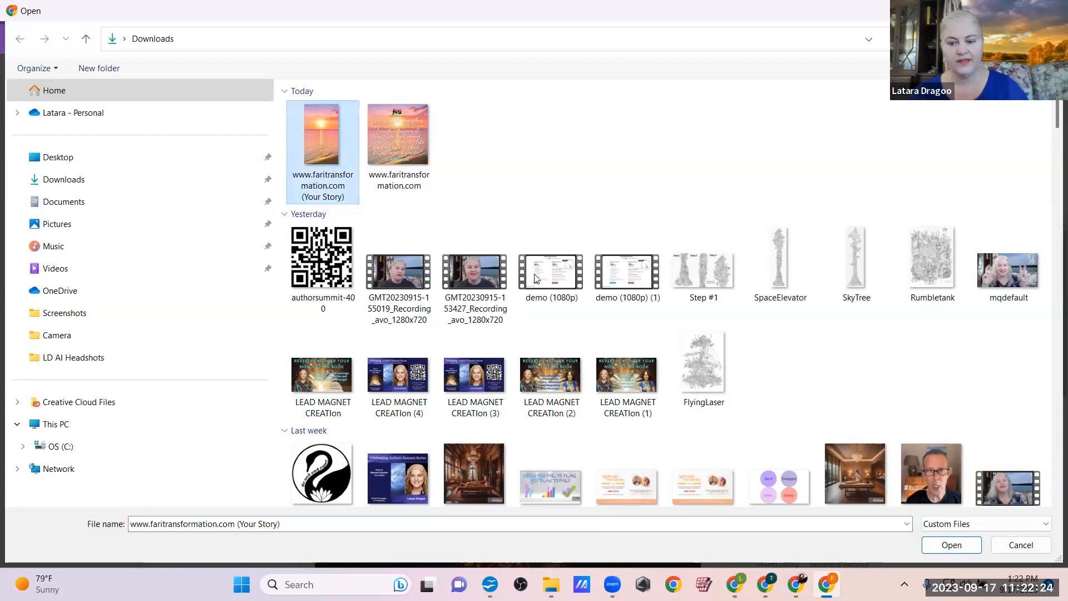
{"action": "left_click", "coordinate": [946, 545]}
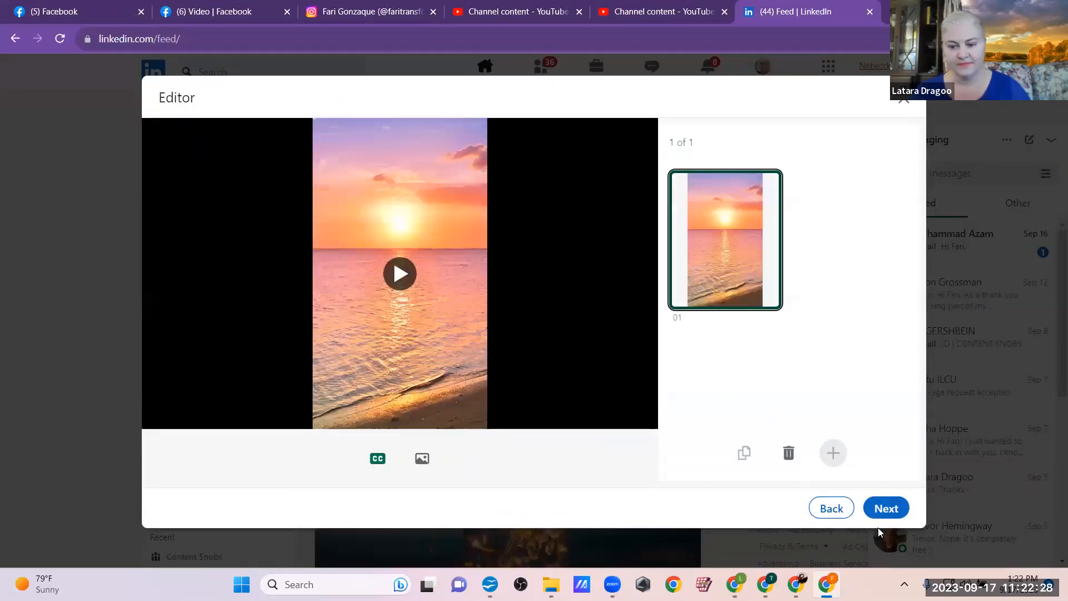
{"action": "left_click", "coordinate": [886, 512]}
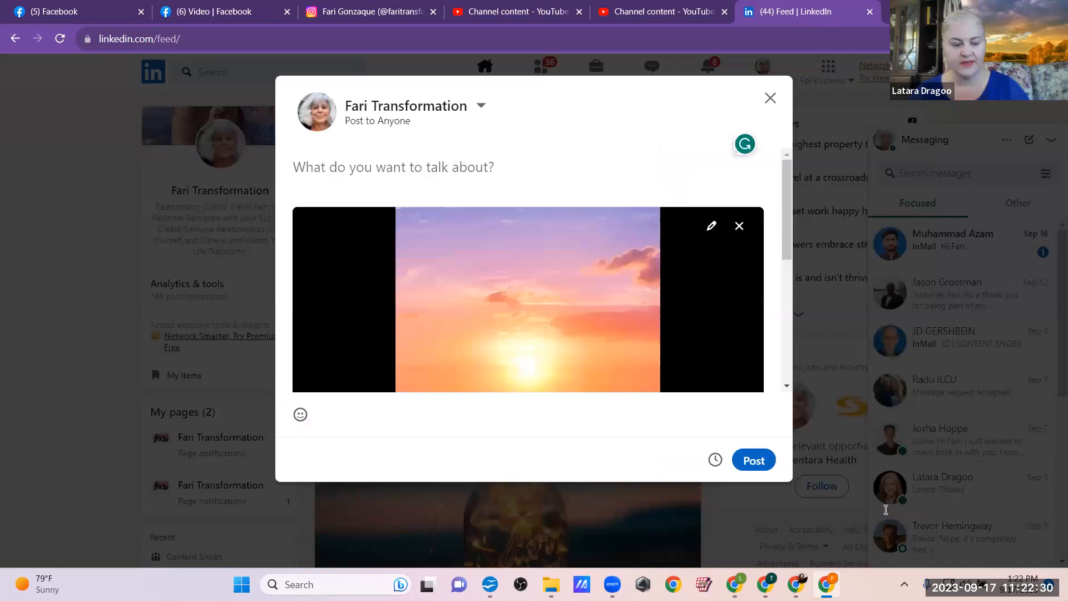
{"action": "type", "text": "\"Life is simple. Everything happens for you, not to you. Everything happens at exactly the right moment, neither too soon nor too late. You don't have to like it... it's just easier if you do.\" — Byron Katie"}
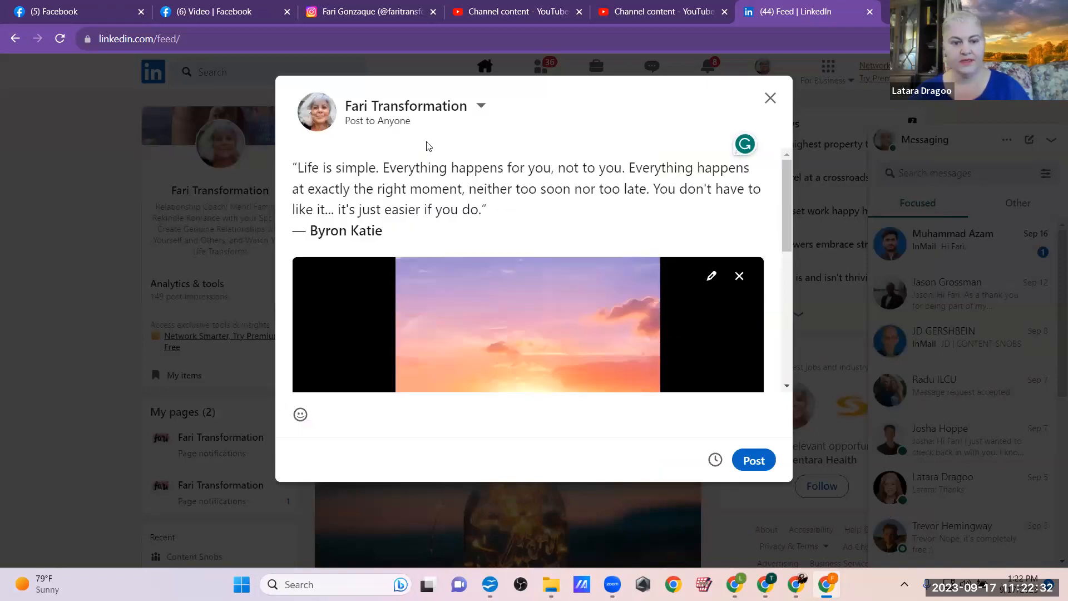
{"action": "left_click", "coordinate": [752, 469]}
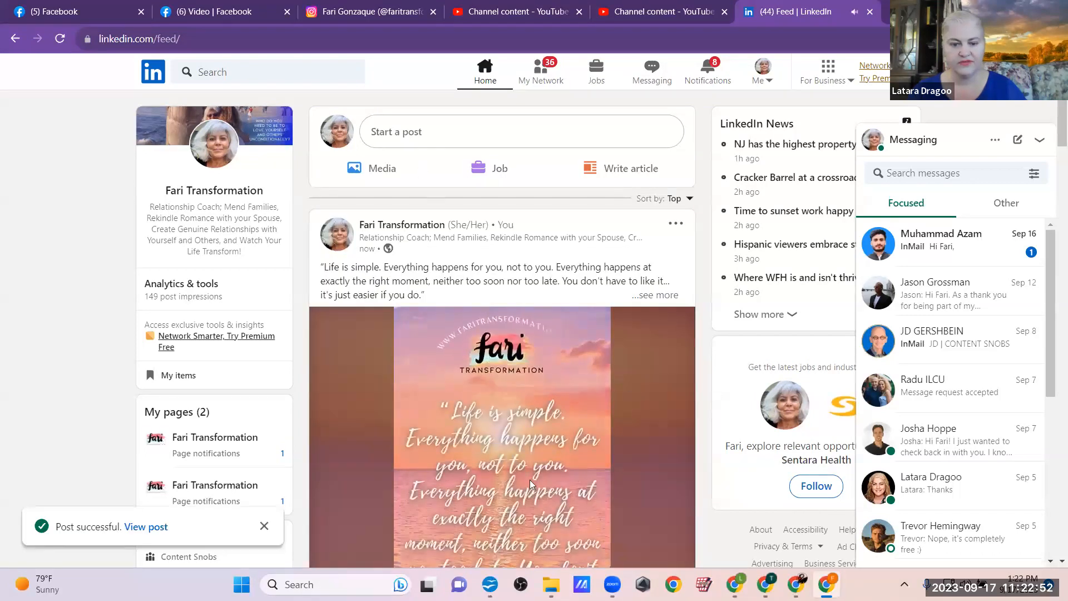
{"action": "left_click", "coordinate": [408, 132]}
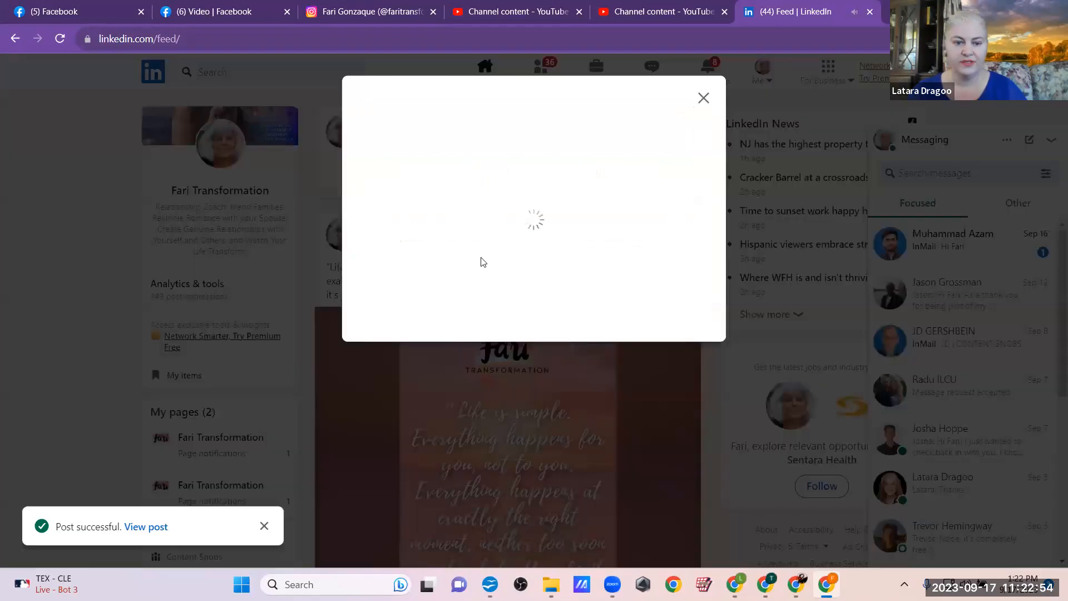
{"action": "left_click", "coordinate": [309, 402]}
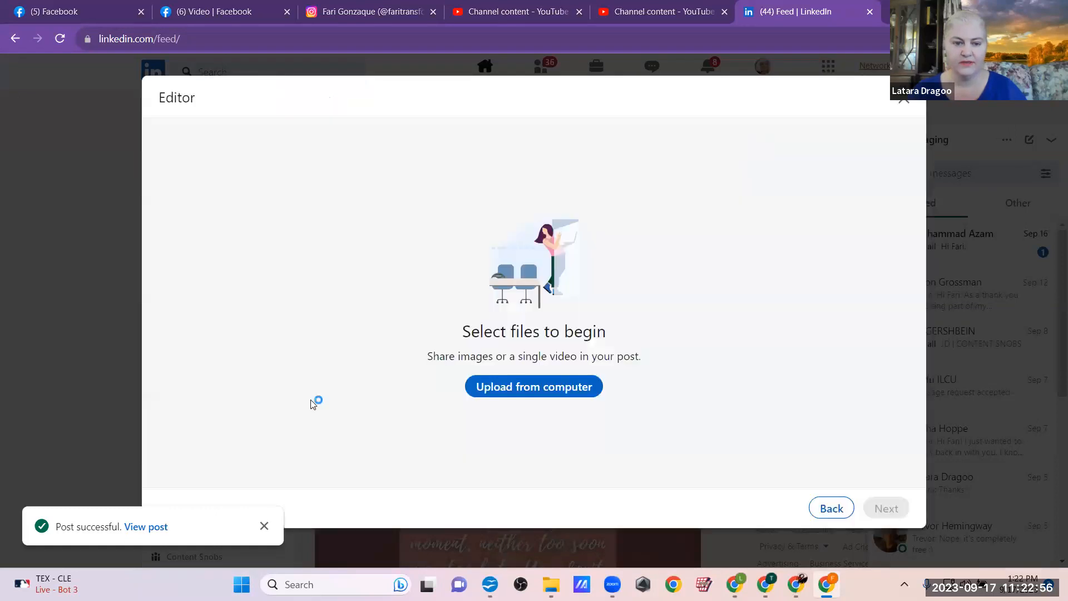
{"action": "left_click", "coordinate": [398, 139]}
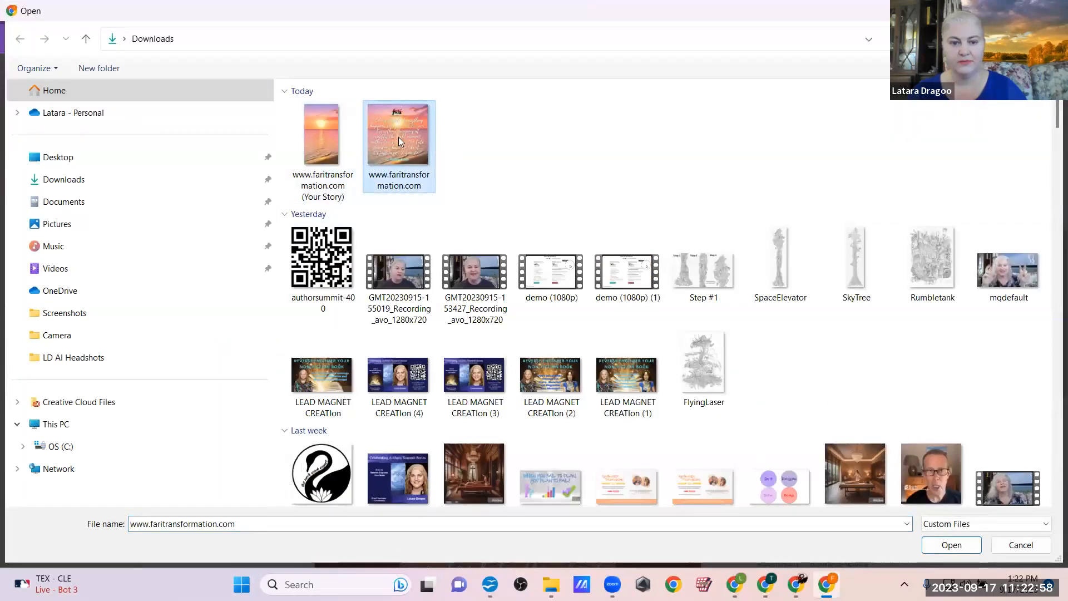
{"action": "left_click", "coordinate": [952, 546]}
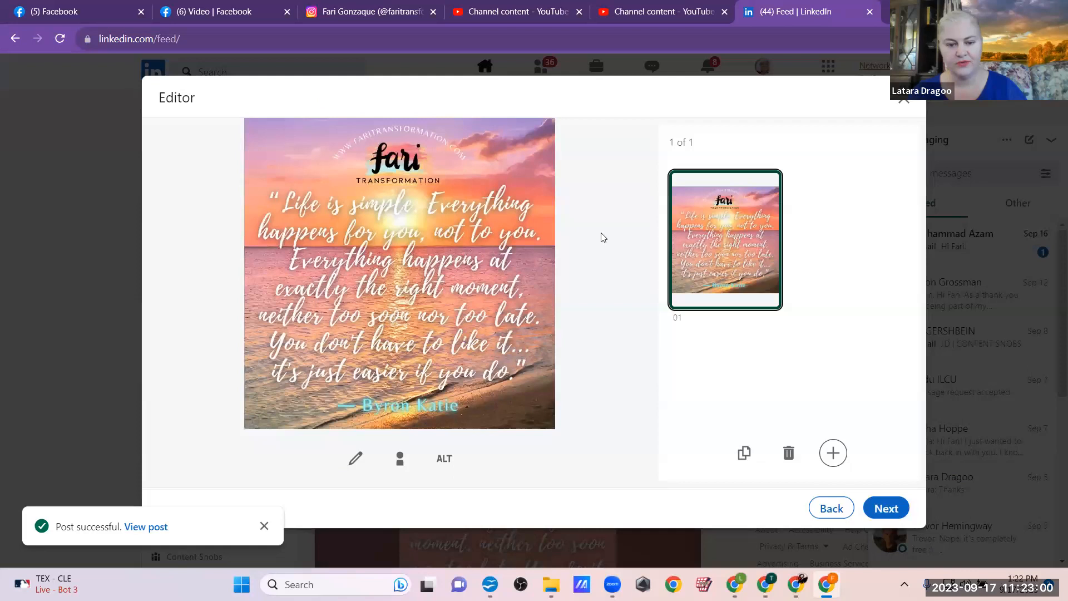
{"action": "left_click", "coordinate": [873, 508]}
{"action": "left_click", "coordinate": [423, 185]}
{"action": "type", "text": "\"Life is simple. Everything happens for you, not to you. Everything happens at exactly the right moment, neither too soon nor too late. You don't have to like it… it's just easier if you do.\" — Byron Katie"}
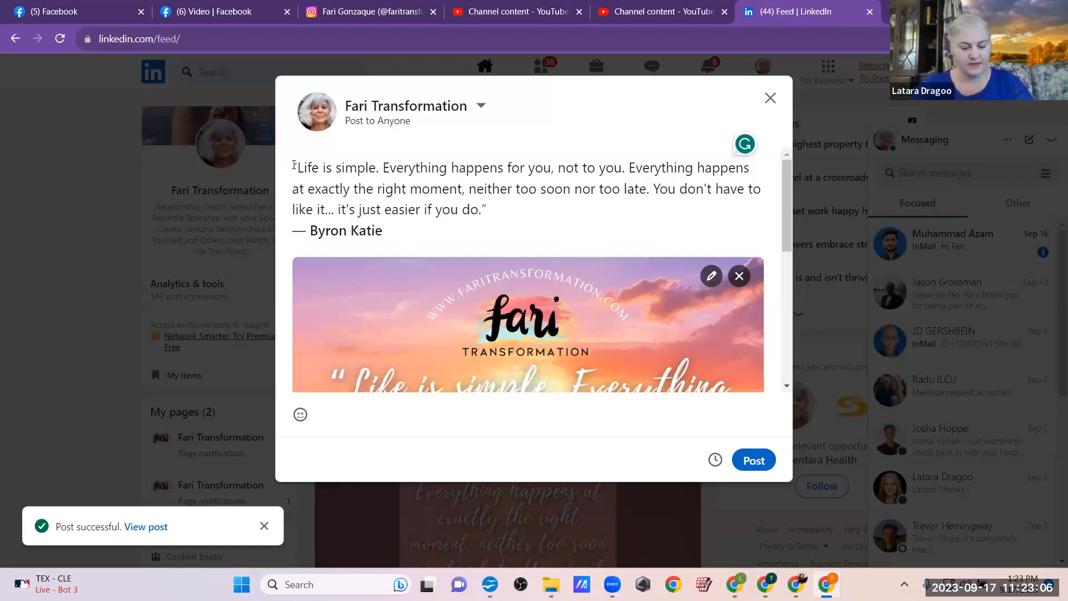
- Insert "No matter what is going on in your life, remember this:" before the quote, separated from it by a blank line
{"action": "type", "text": "No matter "}
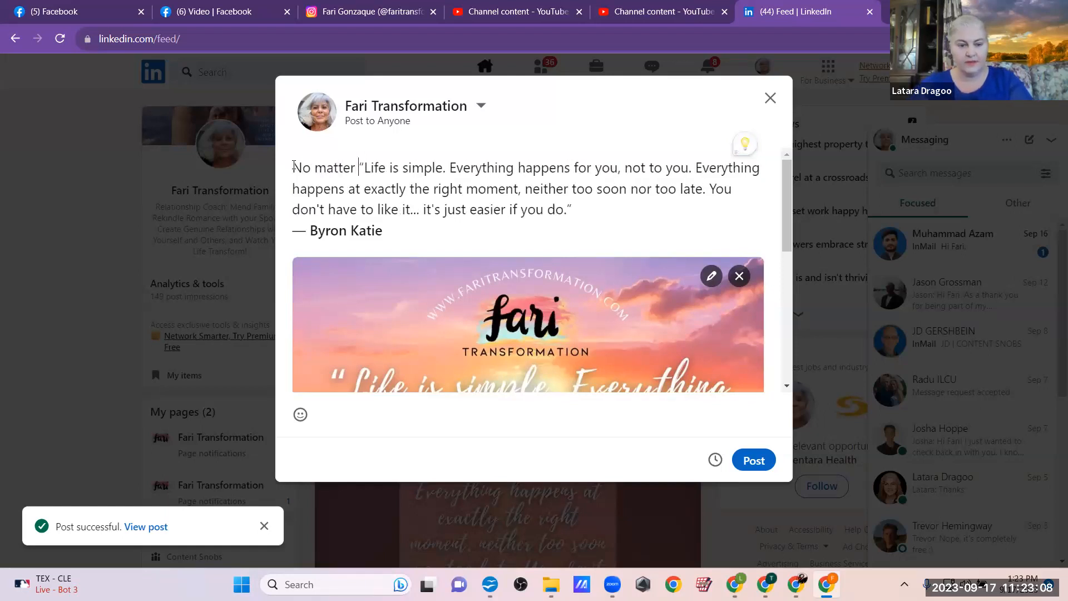
{"action": "type", "text": "what "}
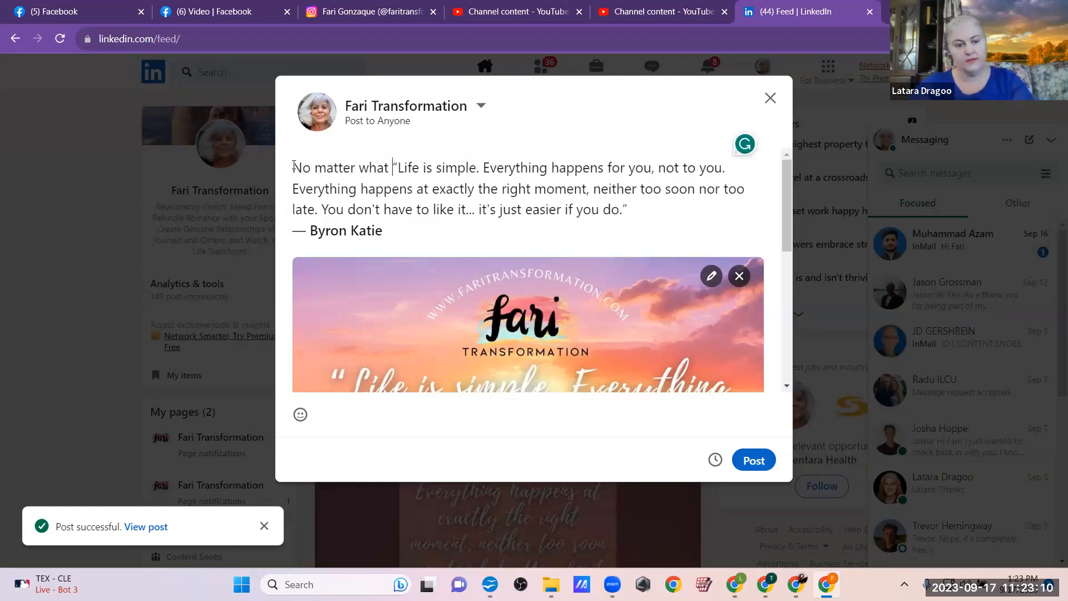
{"action": "type", "text": "is going "}
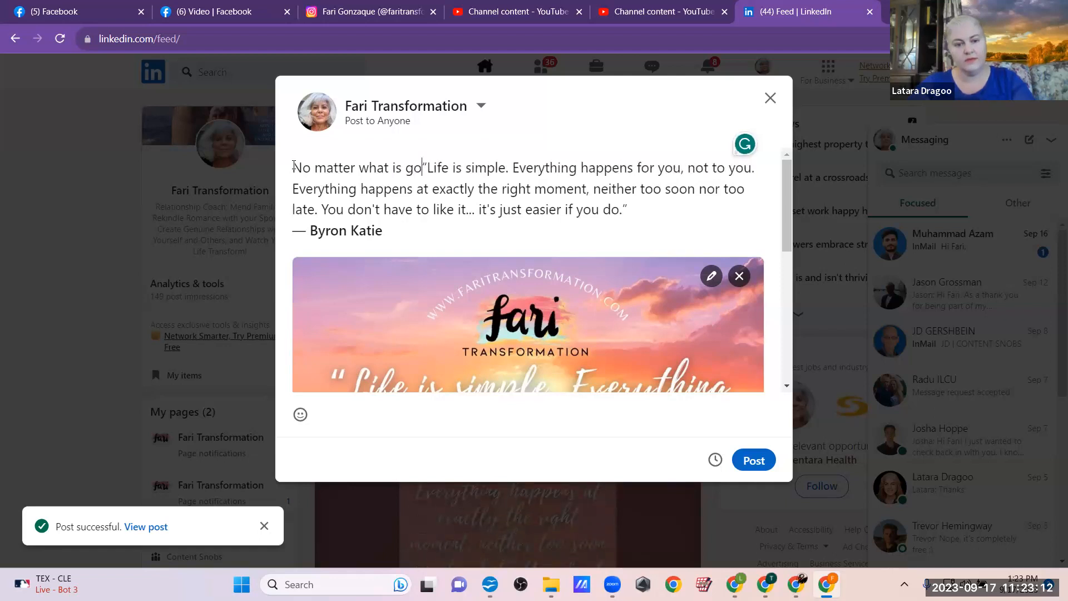
{"action": "type", "text": "on"}
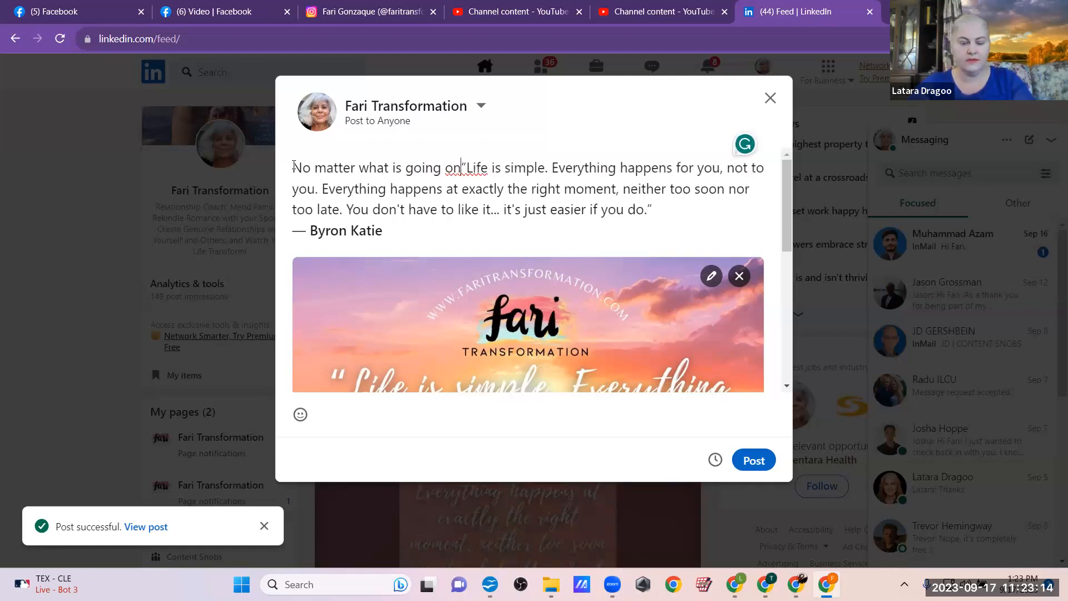
{"action": "type", "text": " in your li"}
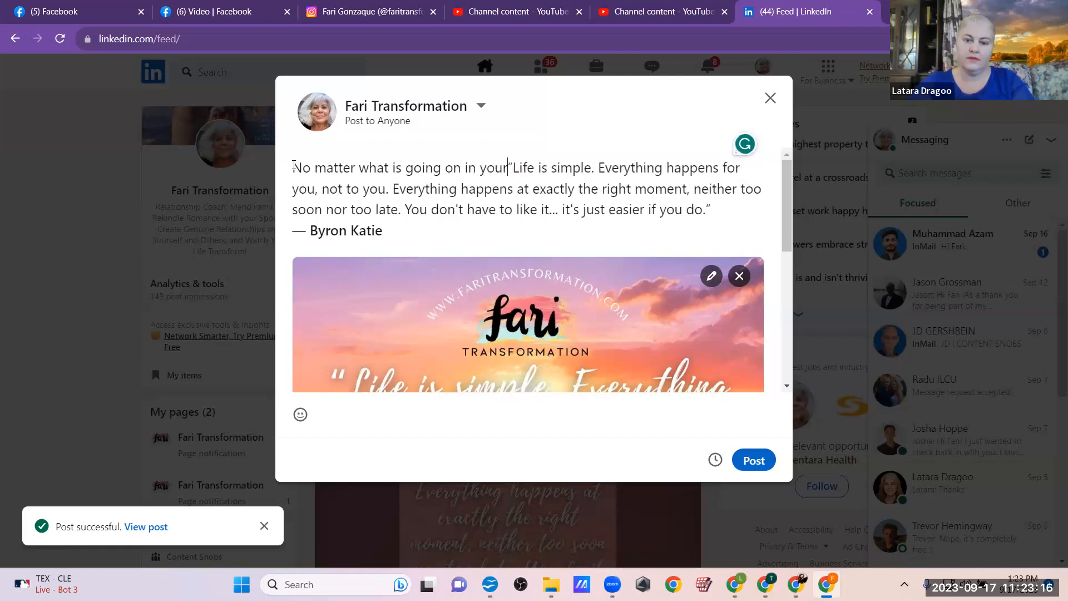
{"action": "type", "text": "fe, rem"}
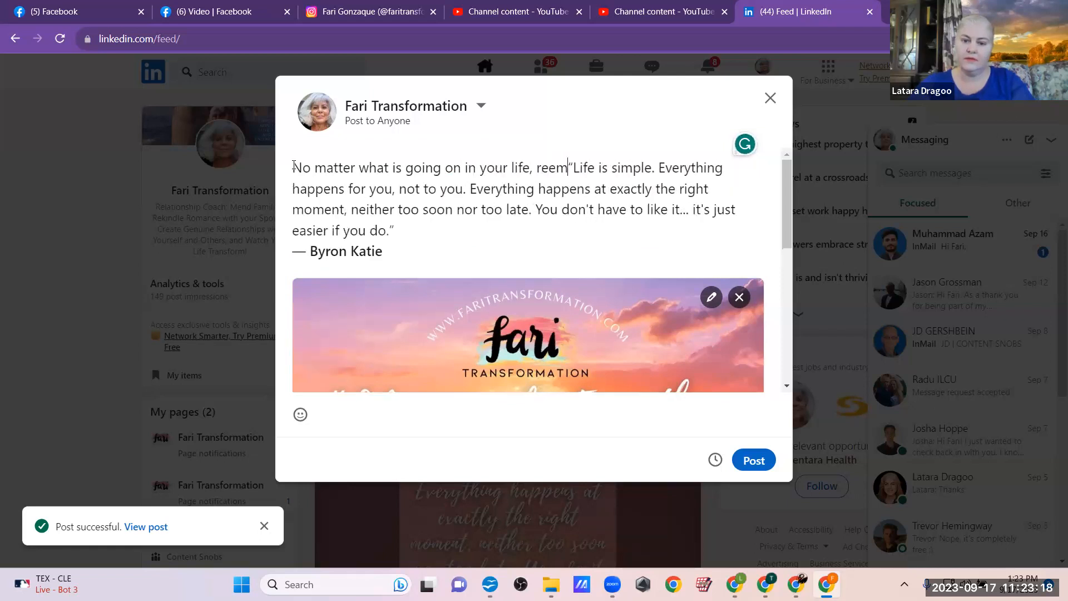
{"action": "type", "text": "ember this"}
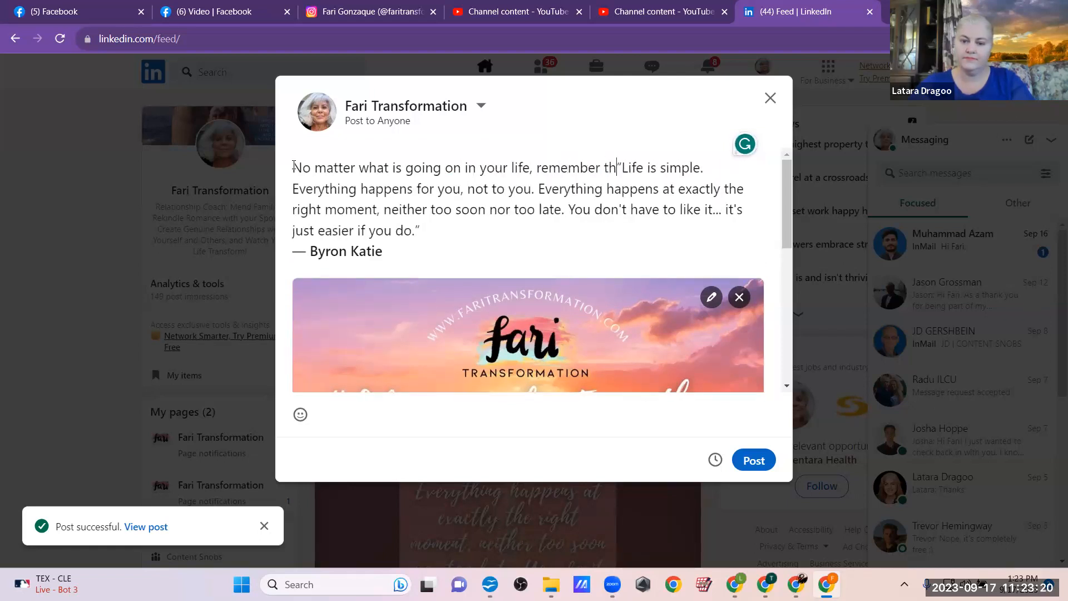
{"action": "type", "text": ":"}
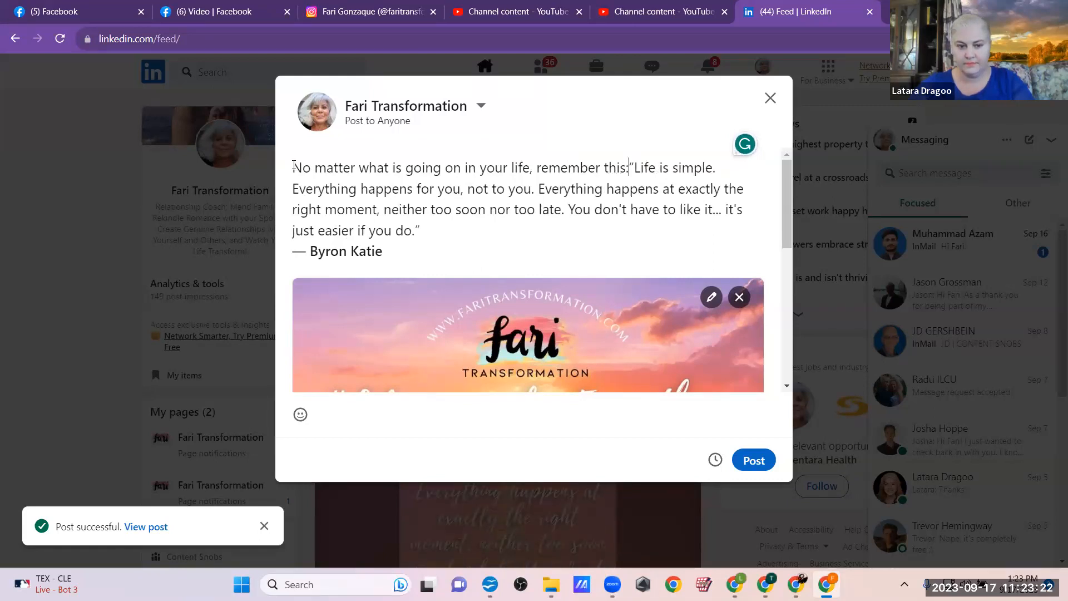
{"action": "key", "text": "Return"}
{"action": "key", "text": "Return"}
{"action": "scroll", "coordinate": [564, 275], "scroll_direction": "down", "scroll_amount": 5}
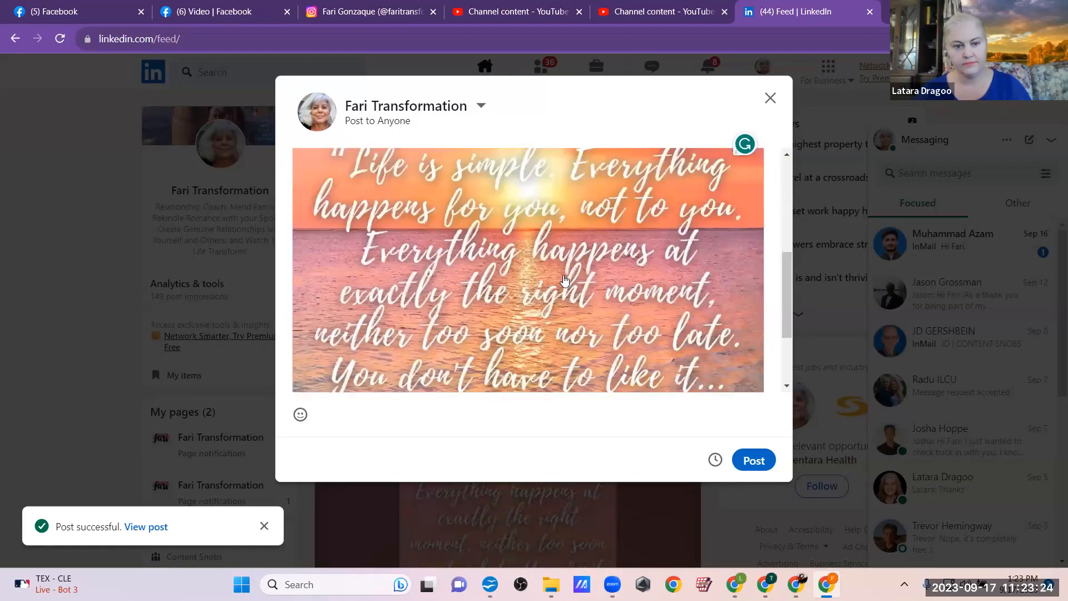
{"action": "scroll", "coordinate": [393, 235], "scroll_direction": "up", "scroll_amount": 4}
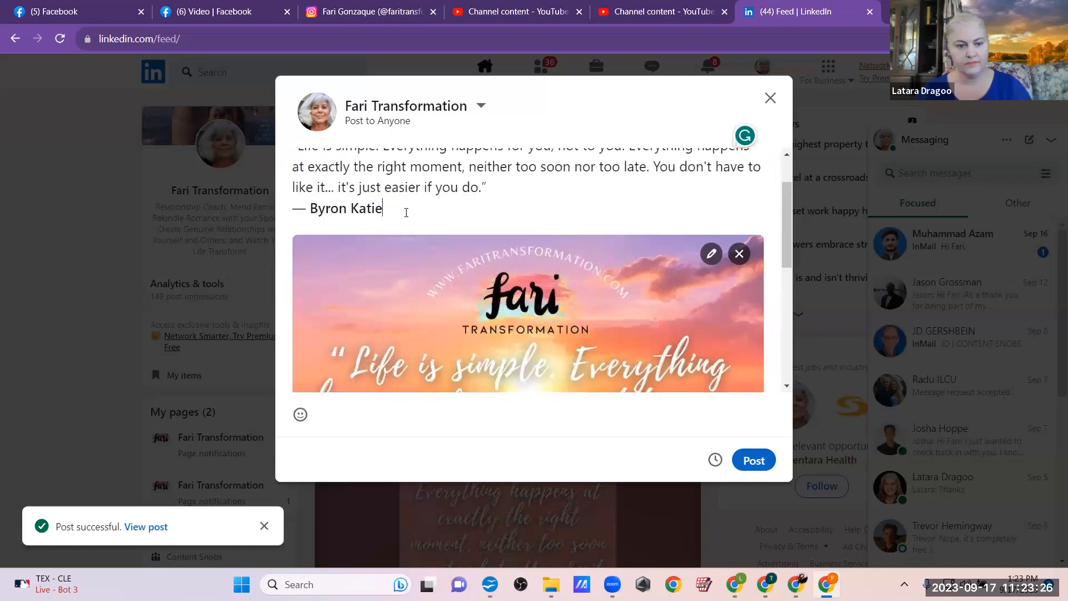
- Add the hashtags #lifehappens and #inspiration below the Byron Katie quote, separated from it by a blank line
{"action": "key", "text": "Return"}
{"action": "key", "text": "Return"}
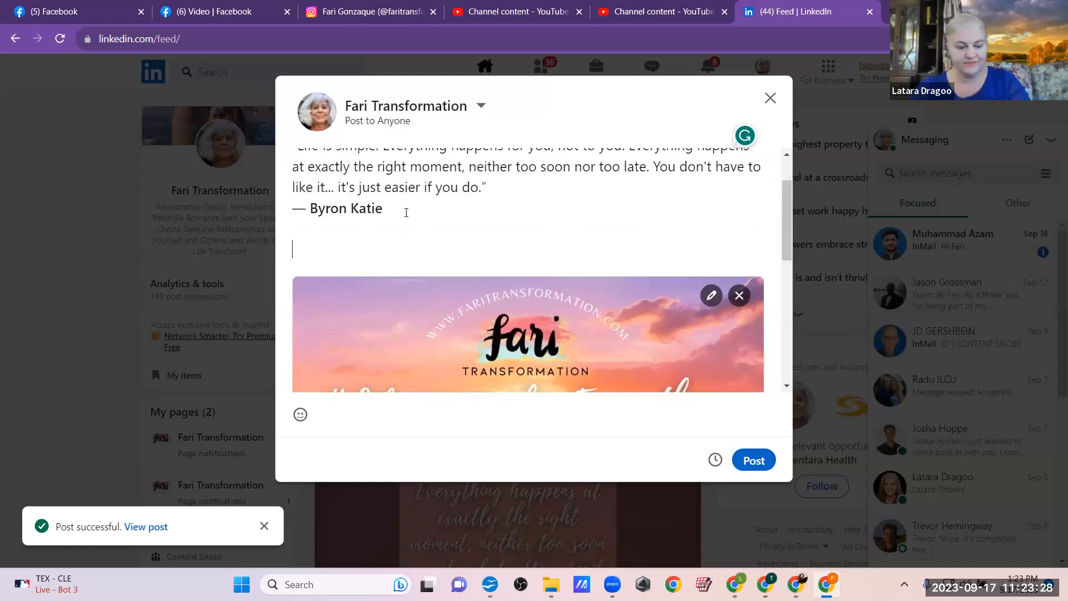
{"action": "type", "text": "#l"}
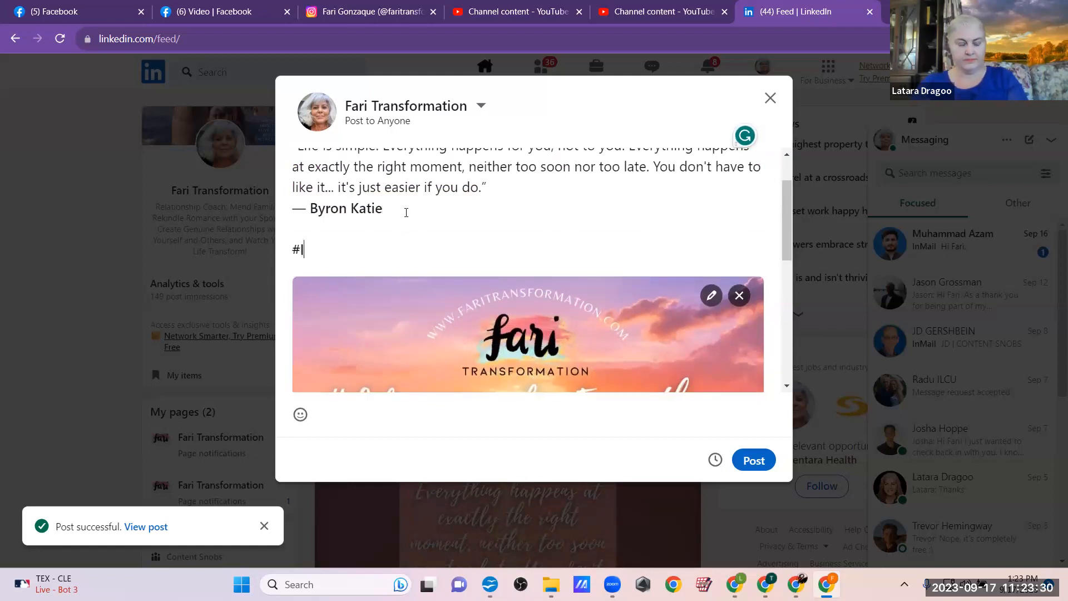
{"action": "type", "text": "ifeh"}
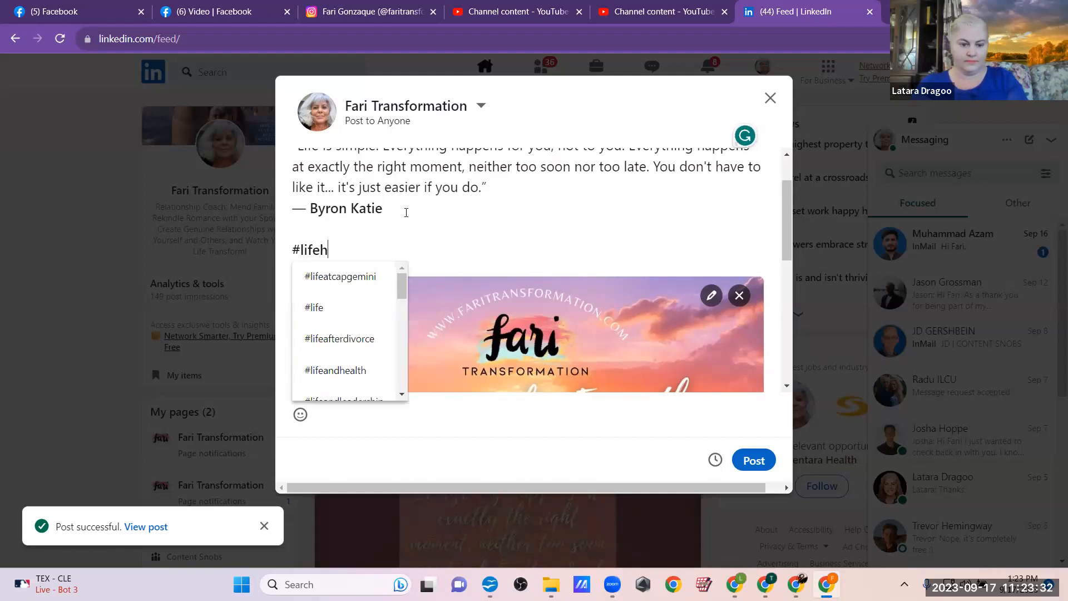
{"action": "type", "text": "ap"}
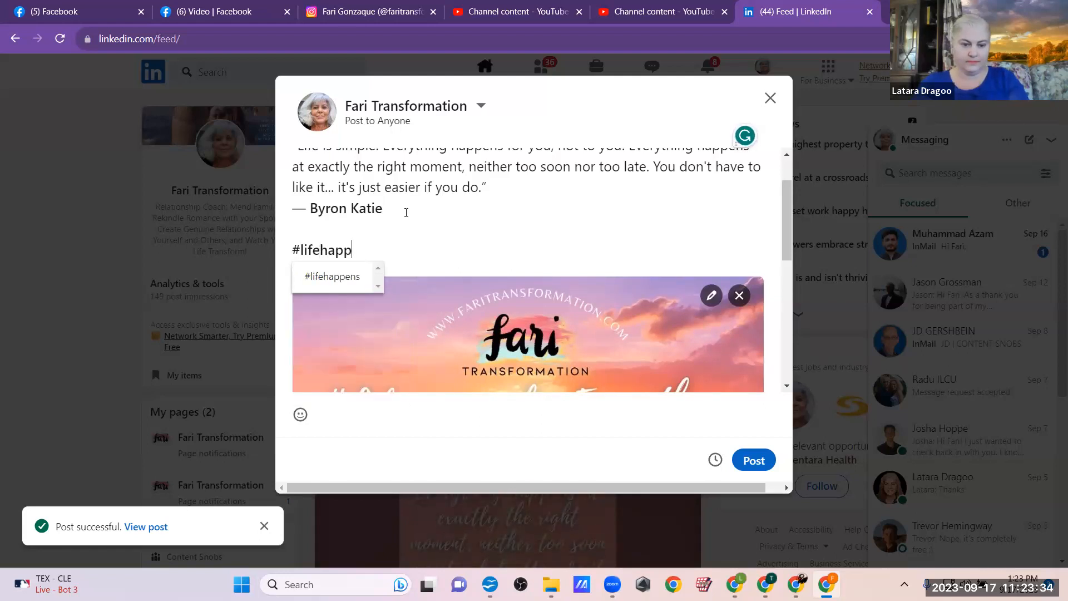
{"action": "type", "text": "p"}
{"action": "left_click", "coordinate": [320, 284]}
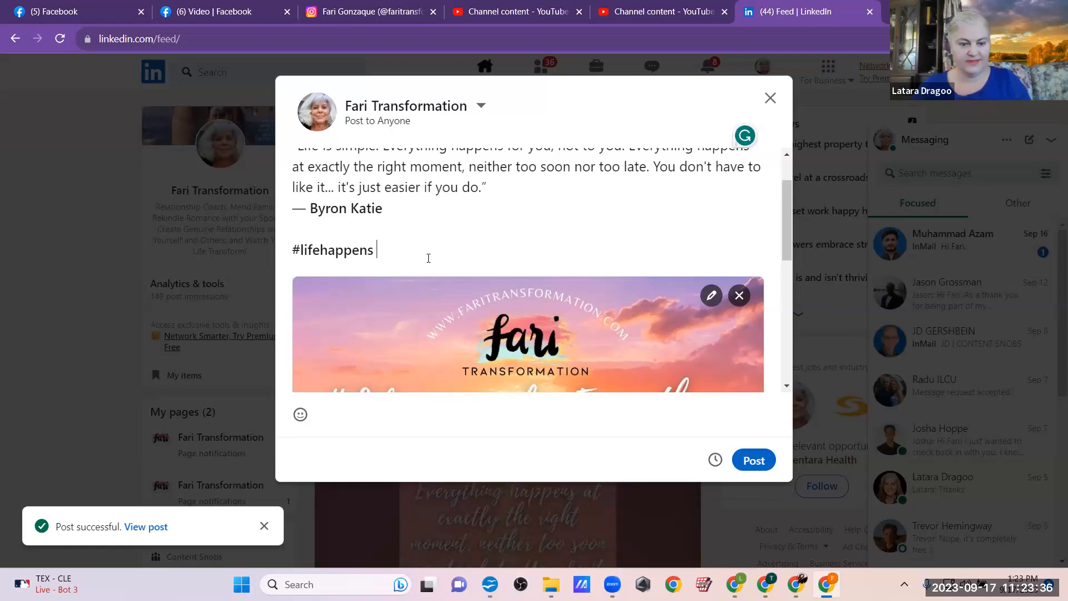
{"action": "type", "text": "#inspi"}
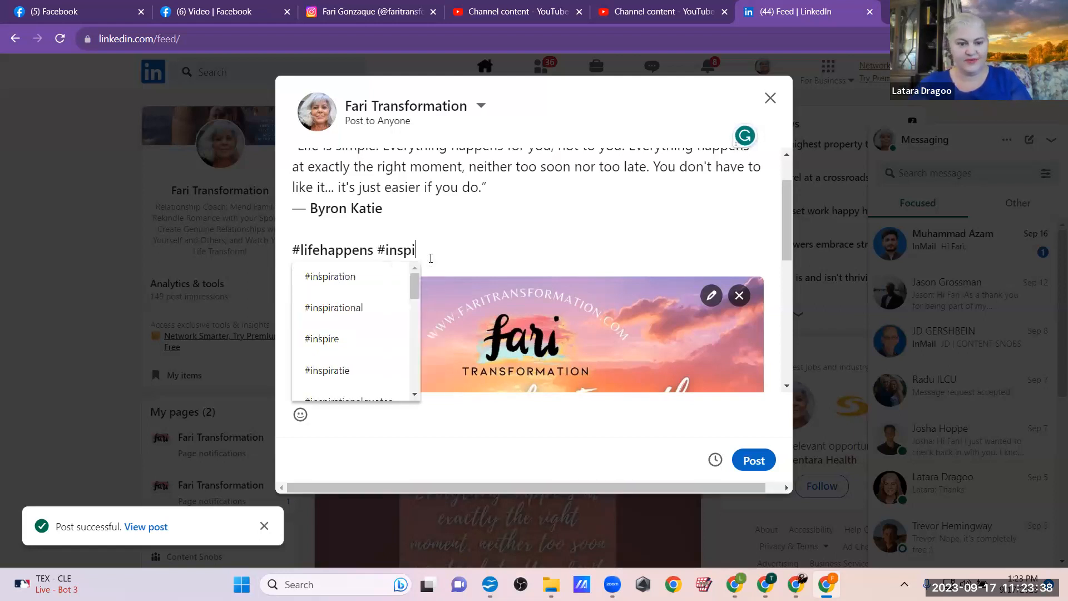
{"action": "left_click", "coordinate": [320, 285]}
{"action": "type", "text": "#byr"}
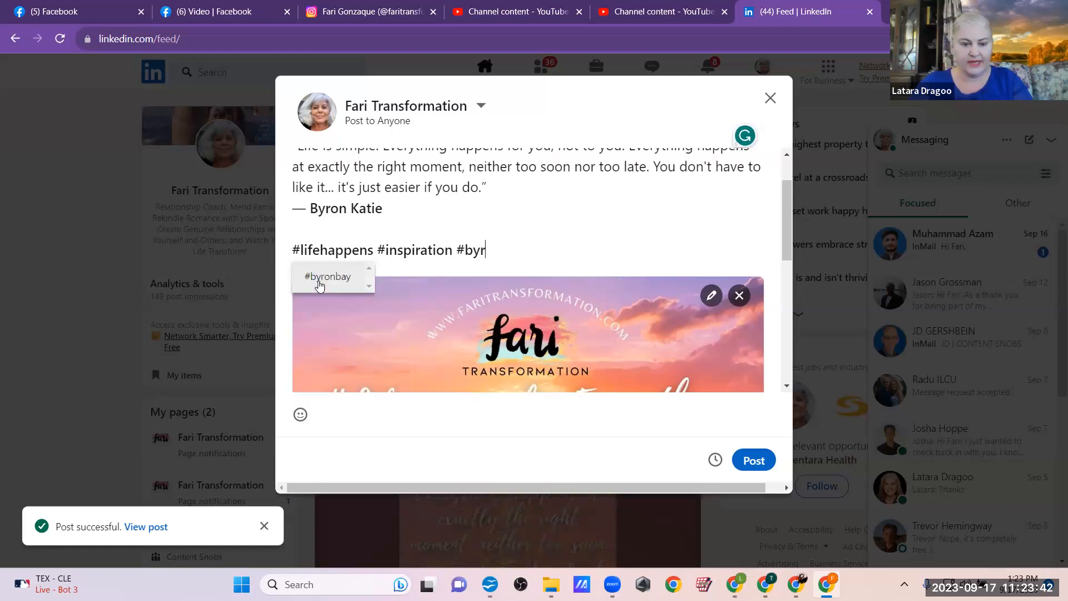
{"action": "type", "text": "onka"}
{"action": "key", "text": "BackSpace"}
{"action": "type", "text": "kai"}
{"action": "key", "text": "BackSpace"}
{"action": "key", "text": "BackSpace"}
{"action": "key", "text": "BackSpace"}
{"action": "key", "text": "BackSpace"}
{"action": "key", "text": "BackSpace"}
{"action": "key", "text": "BackSpace"}
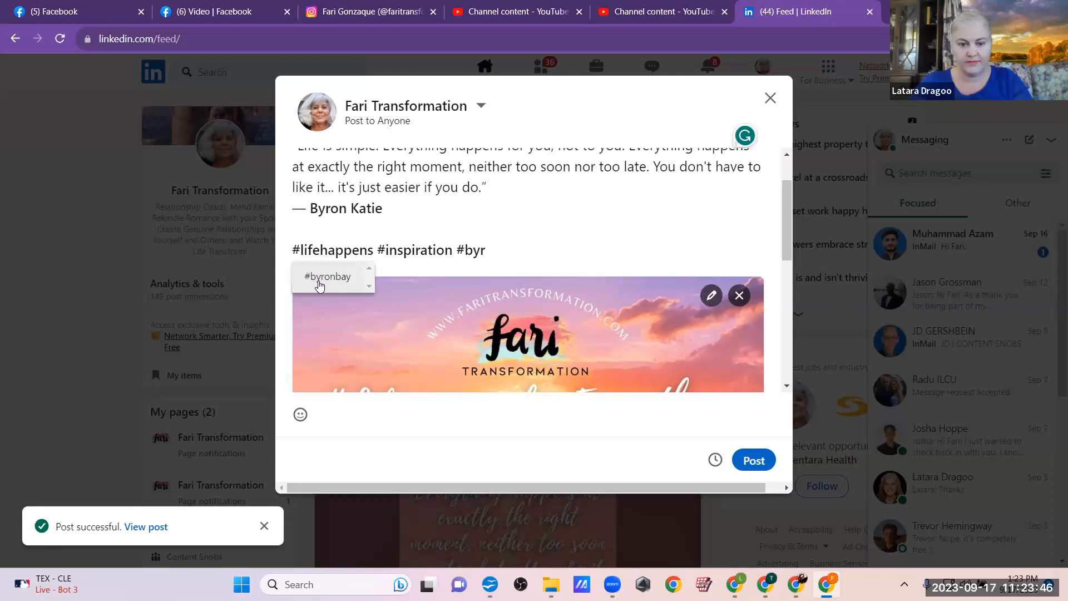
- Complete the hashtag line with #transformation and publish the LinkedIn image post
{"action": "type", "text": "trans"}
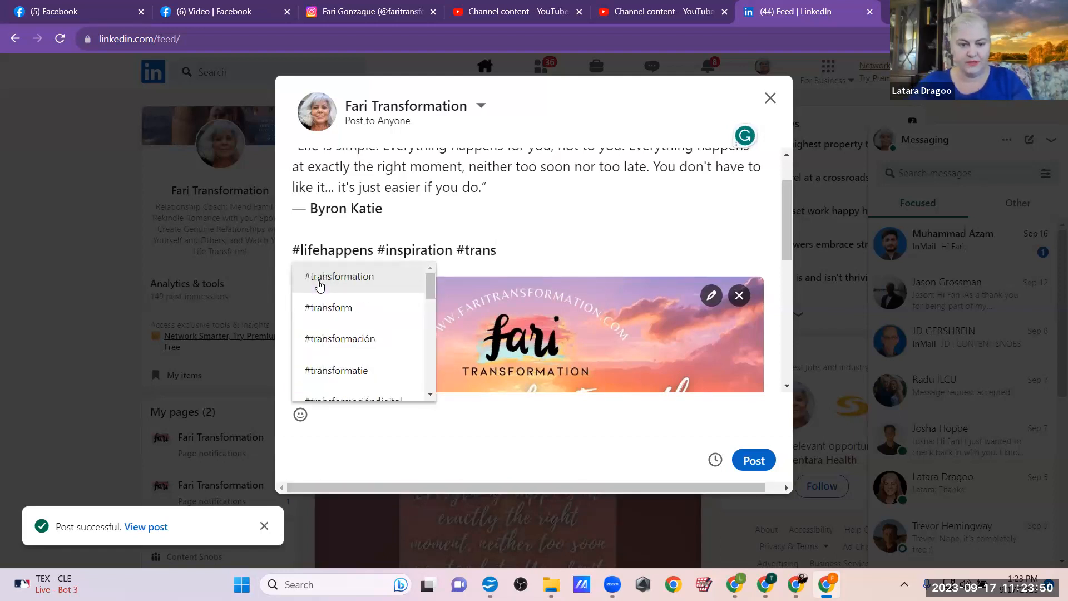
{"action": "left_click", "coordinate": [318, 285]}
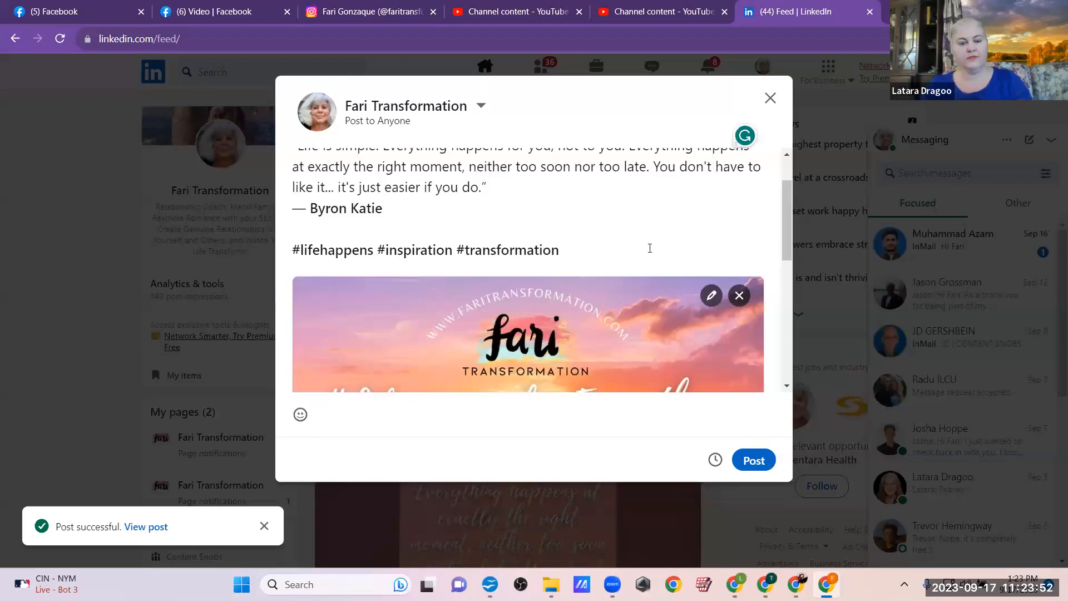
{"action": "scroll", "coordinate": [652, 243], "scroll_direction": "down", "scroll_amount": 1}
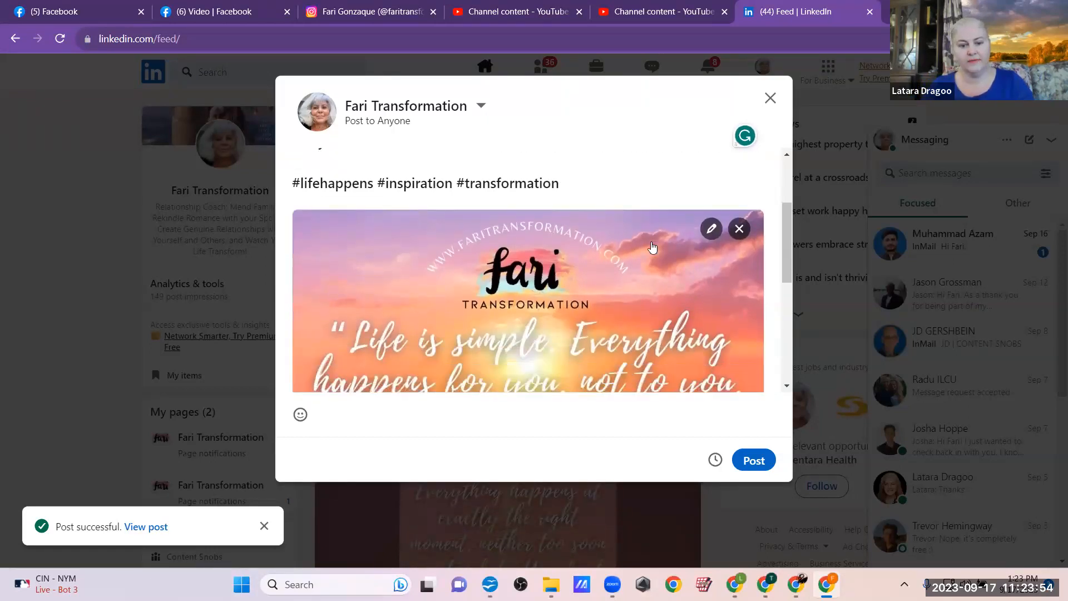
{"action": "scroll", "coordinate": [653, 247], "scroll_direction": "down", "scroll_amount": 3}
{"action": "scroll", "coordinate": [679, 334], "scroll_direction": "up", "scroll_amount": 5}
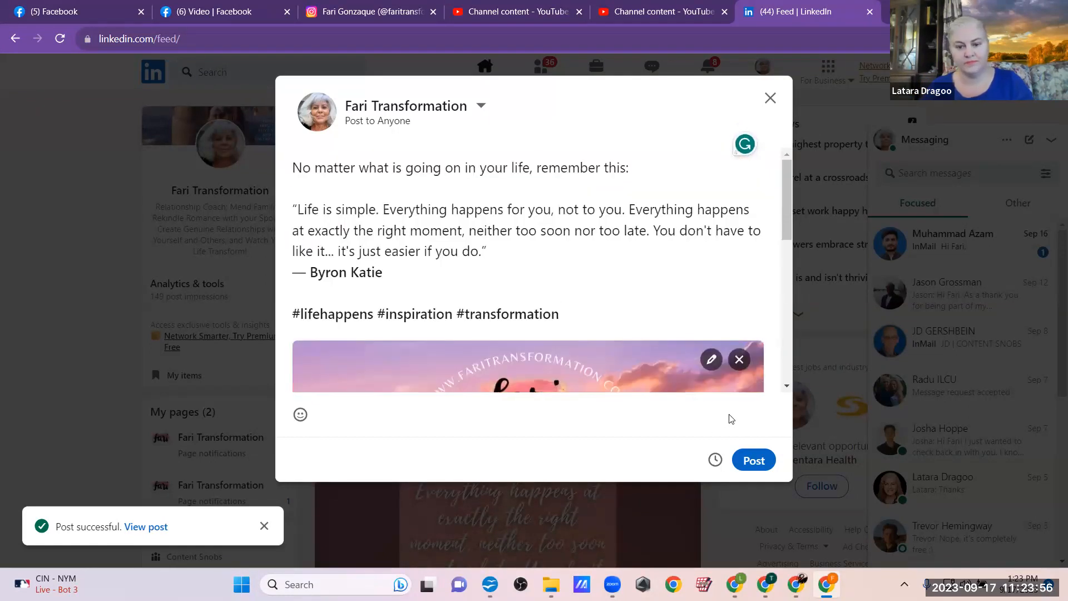
{"action": "left_click", "coordinate": [751, 459]}
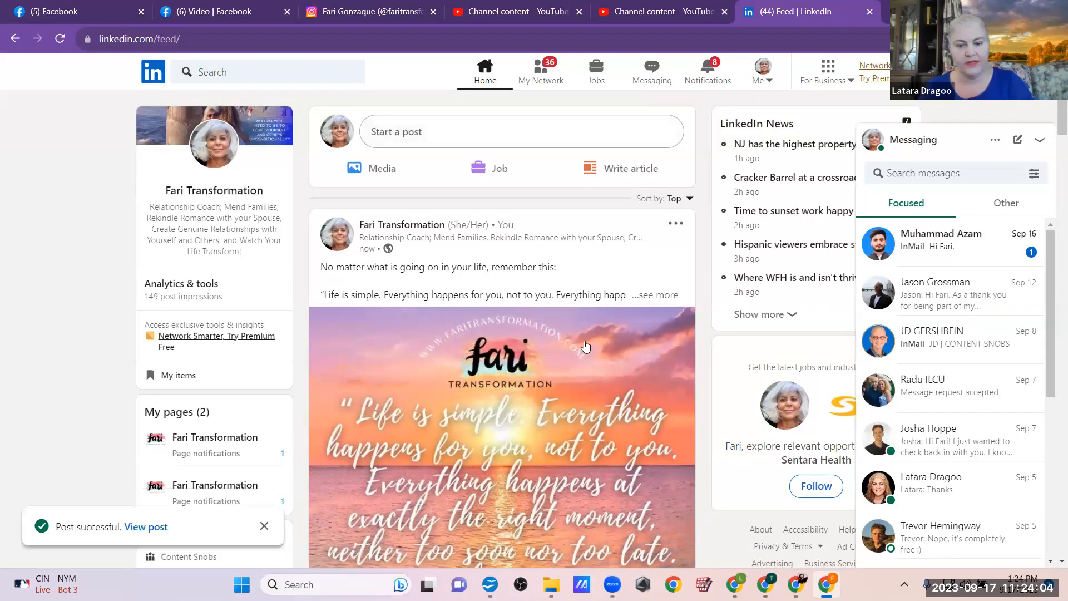
- Check the newly published image and video quote posts in the LinkedIn feed
{"action": "scroll", "coordinate": [586, 346], "scroll_direction": "down", "scroll_amount": 2}
{"action": "scroll", "coordinate": [586, 346], "scroll_direction": "down", "scroll_amount": 10}
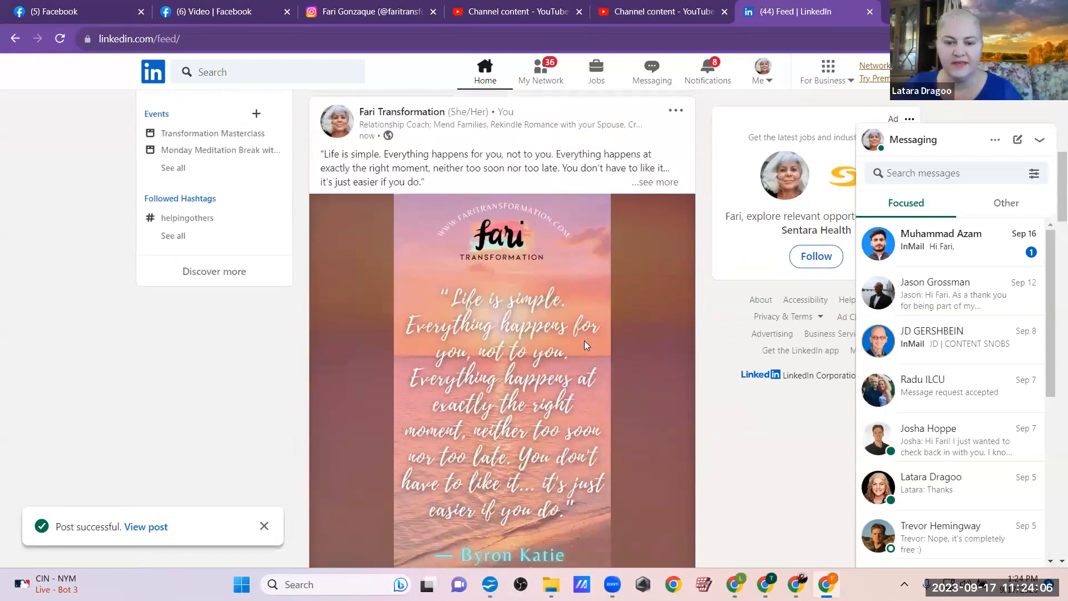
{"action": "scroll", "coordinate": [584, 340], "scroll_direction": "up", "scroll_amount": 2}
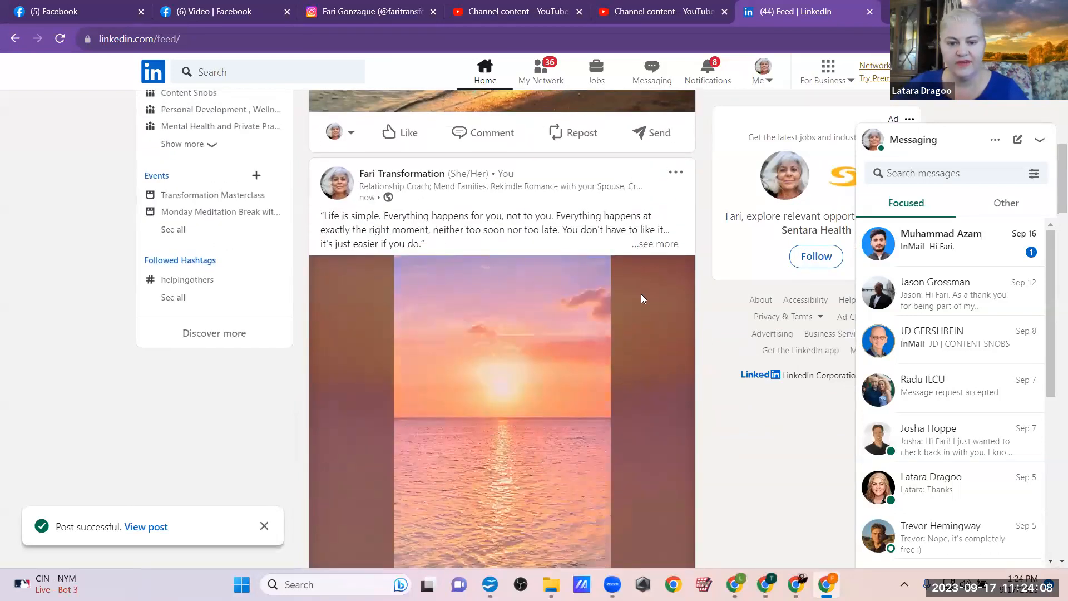
{"action": "scroll", "coordinate": [509, 385], "scroll_direction": "up", "scroll_amount": 8}
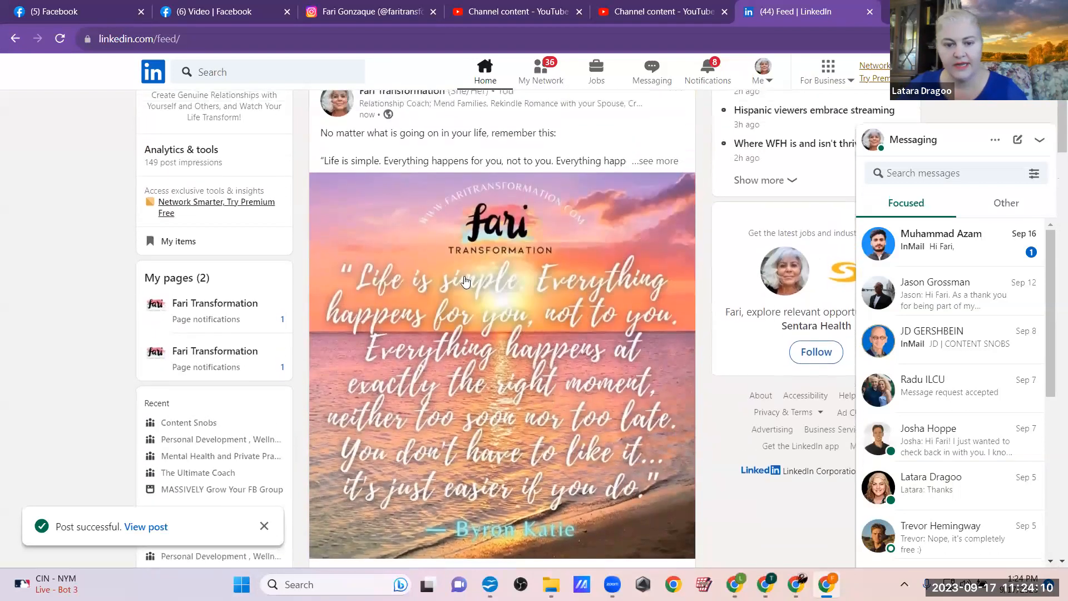
{"action": "scroll", "coordinate": [492, 288], "scroll_direction": "down", "scroll_amount": 2}
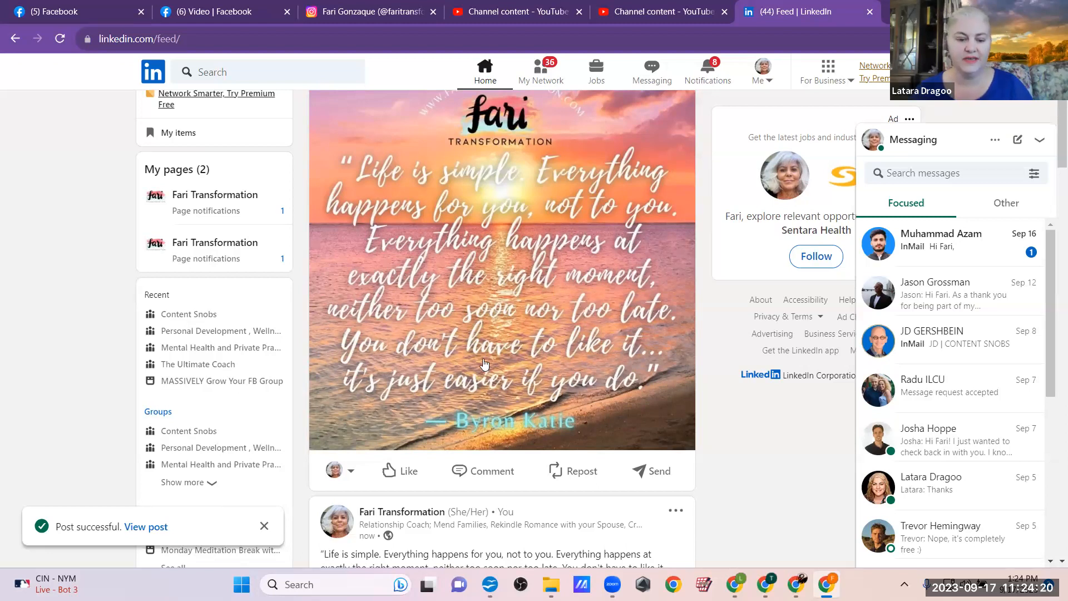
{"action": "scroll", "coordinate": [517, 384], "scroll_direction": "down", "scroll_amount": 3}
{"action": "scroll", "coordinate": [479, 343], "scroll_direction": "down", "scroll_amount": 3}
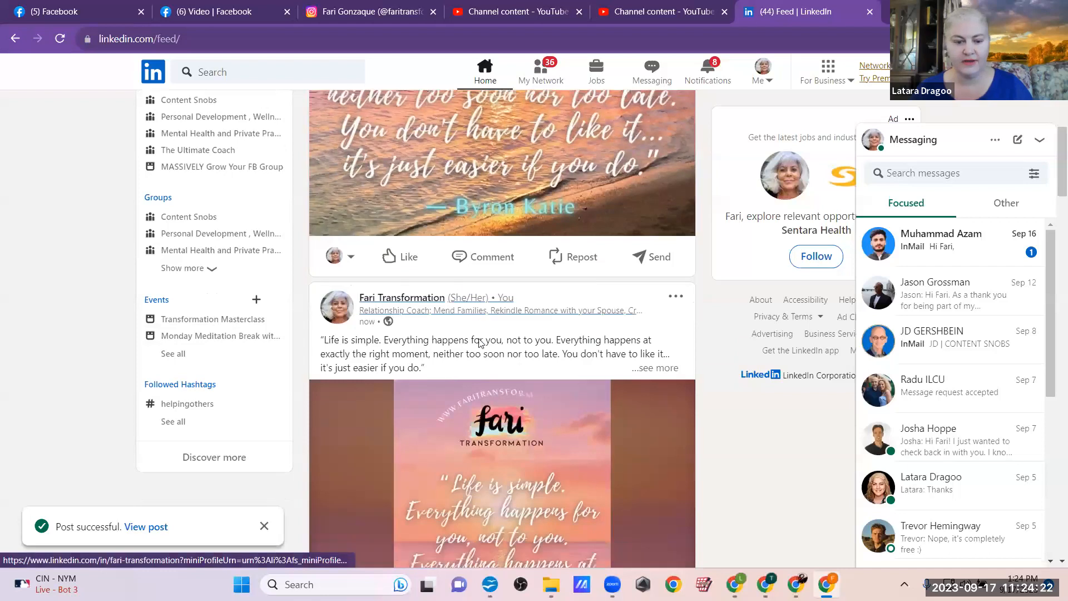
{"action": "scroll", "coordinate": [528, 413], "scroll_direction": "down", "scroll_amount": 4}
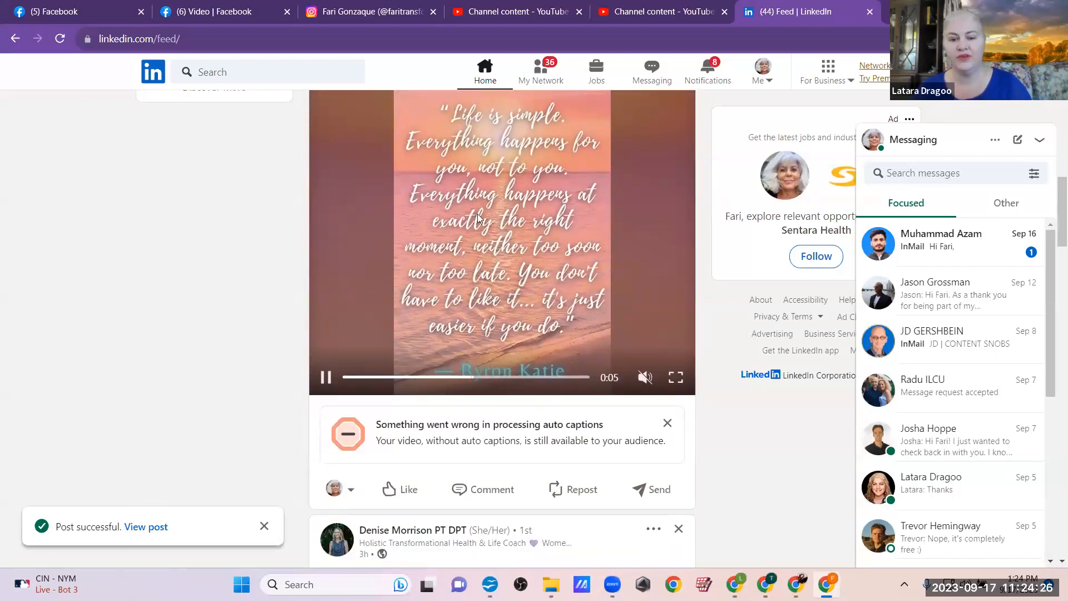
{"action": "scroll", "coordinate": [519, 234], "scroll_direction": "up", "scroll_amount": 7}
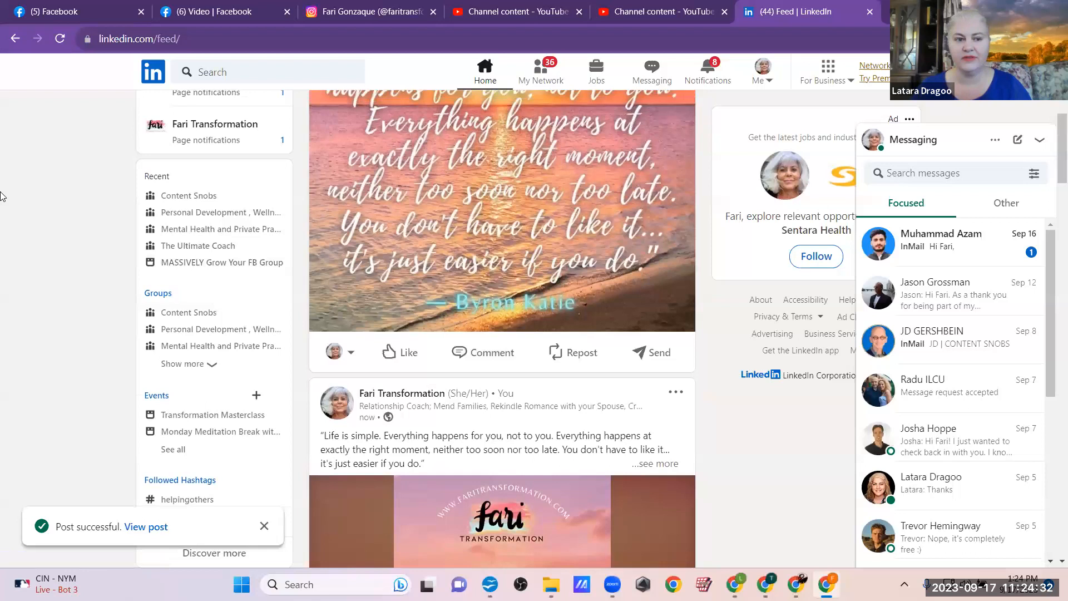
- Switch to the Facebook profile and review the published quote video and image posts
{"action": "left_click", "coordinate": [68, 12]}
{"action": "scroll", "coordinate": [722, 276], "scroll_direction": "down", "scroll_amount": 8}
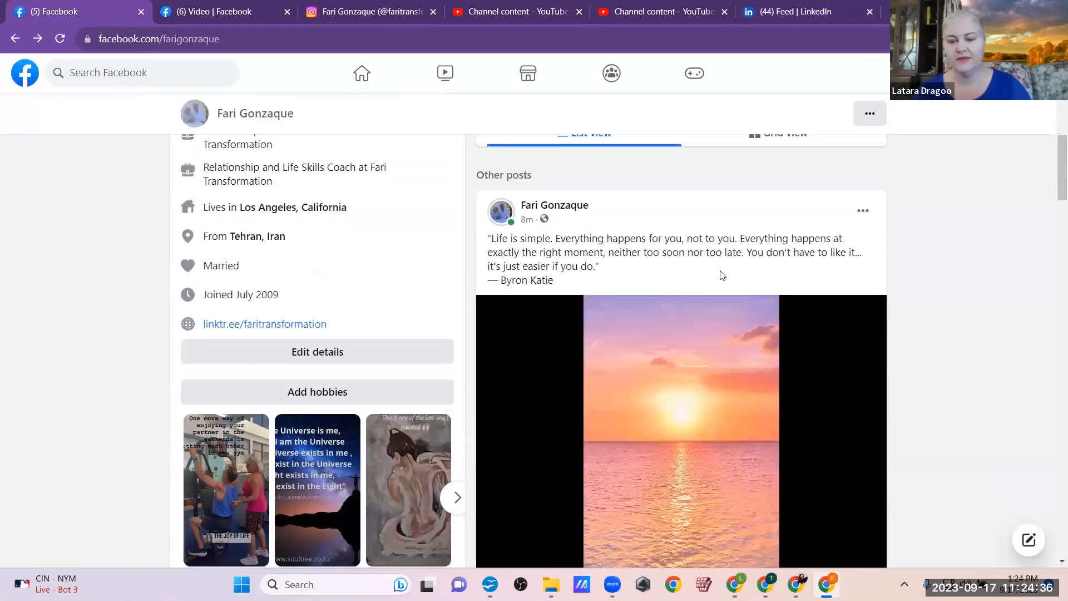
{"action": "scroll", "coordinate": [689, 335], "scroll_direction": "down", "scroll_amount": 9}
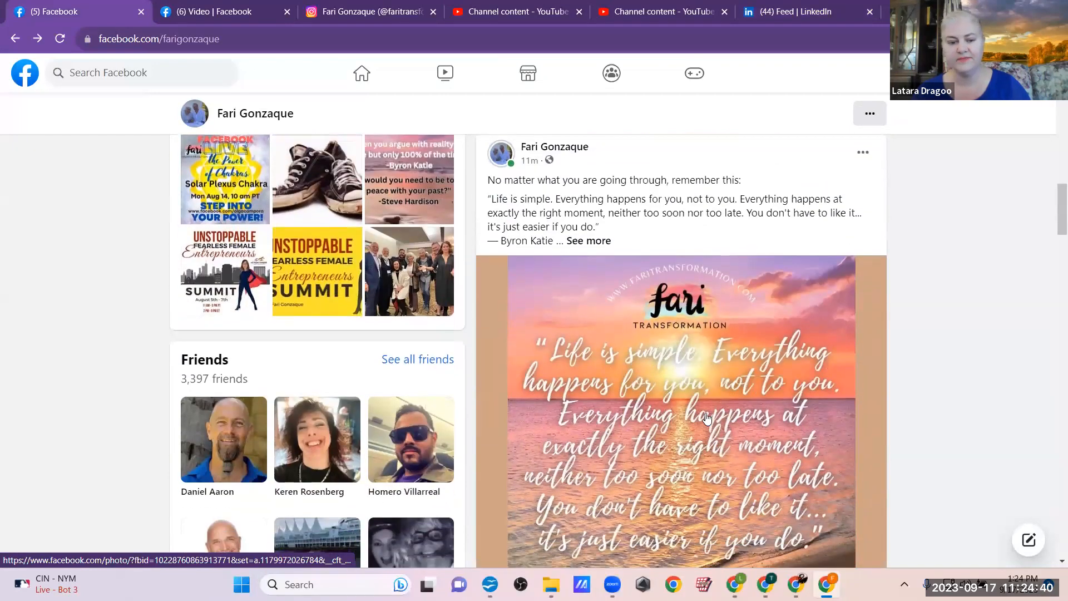
{"action": "scroll", "coordinate": [707, 418], "scroll_direction": "up", "scroll_amount": 20}
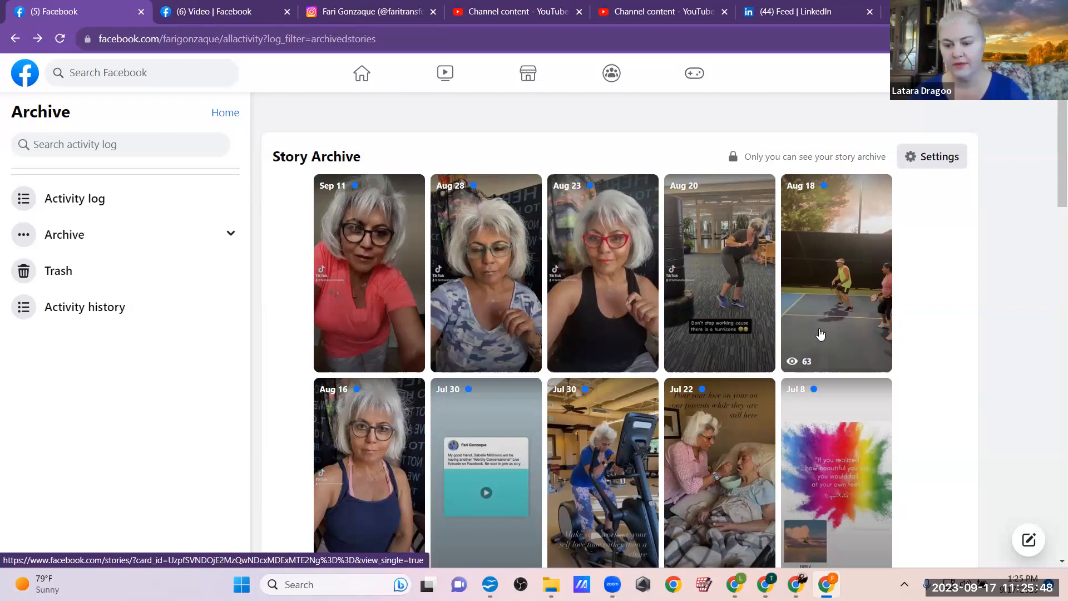
- Look through the Facebook Story Archive, and return to the Facebook home feed to view the current stories
{"action": "scroll", "coordinate": [696, 289], "scroll_direction": "down", "scroll_amount": 3}
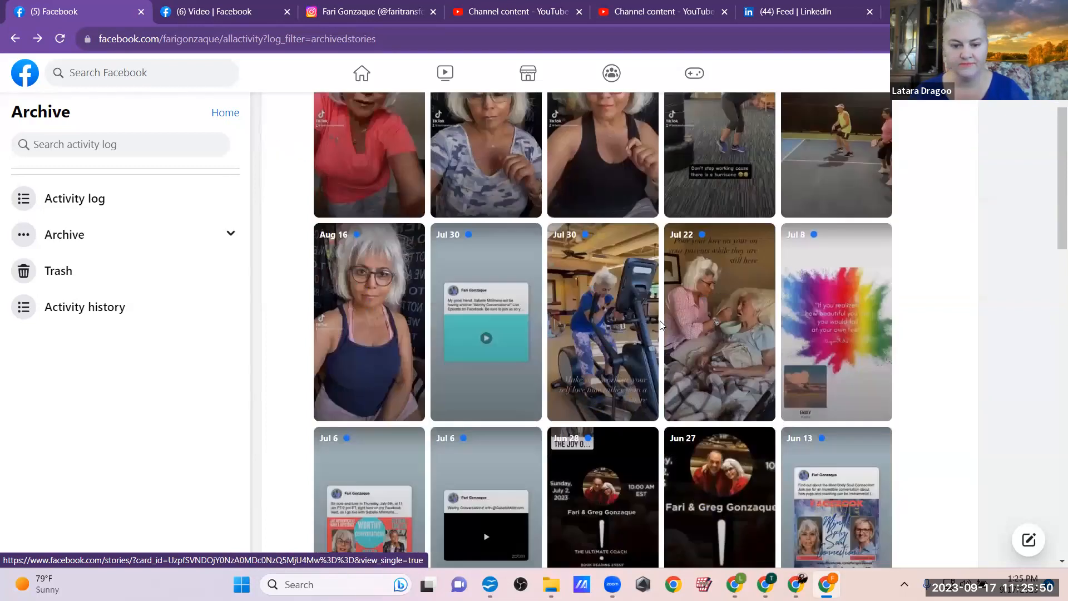
{"action": "scroll", "coordinate": [661, 325], "scroll_direction": "up", "scroll_amount": 3}
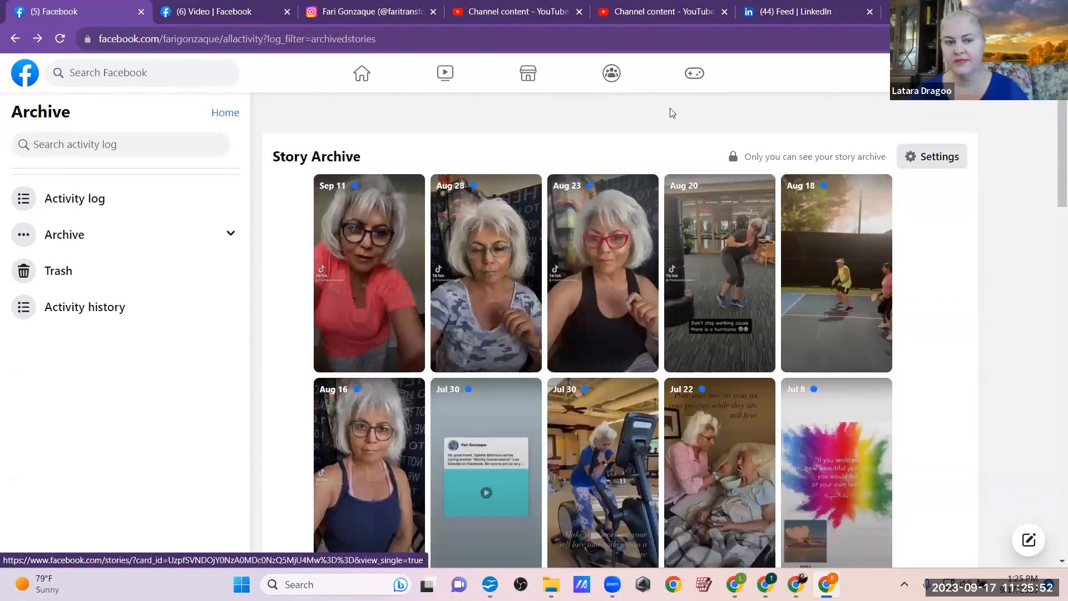
{"action": "left_click", "coordinate": [25, 79]}
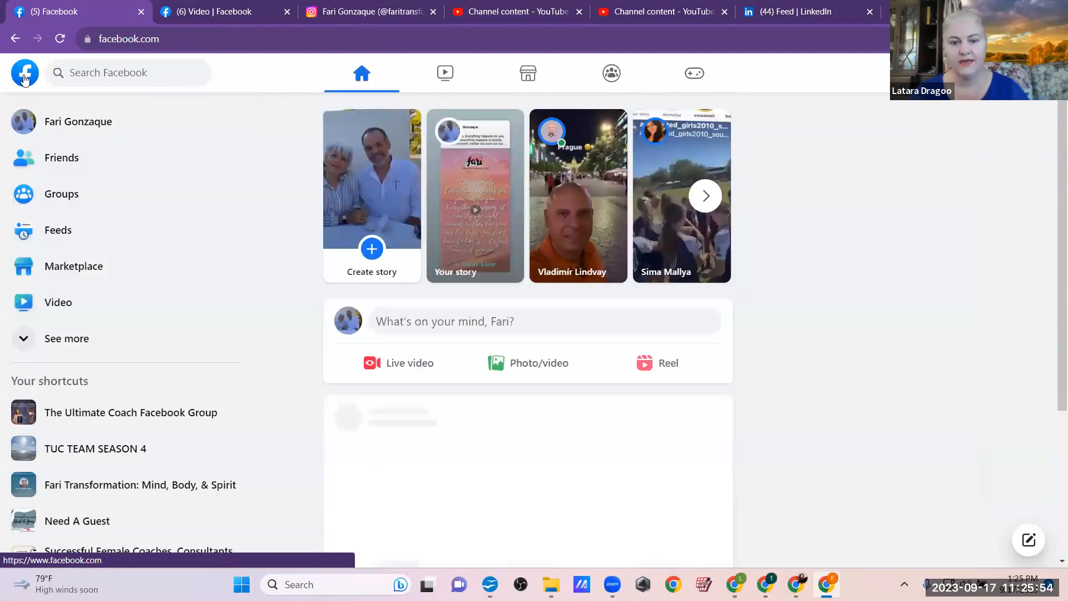